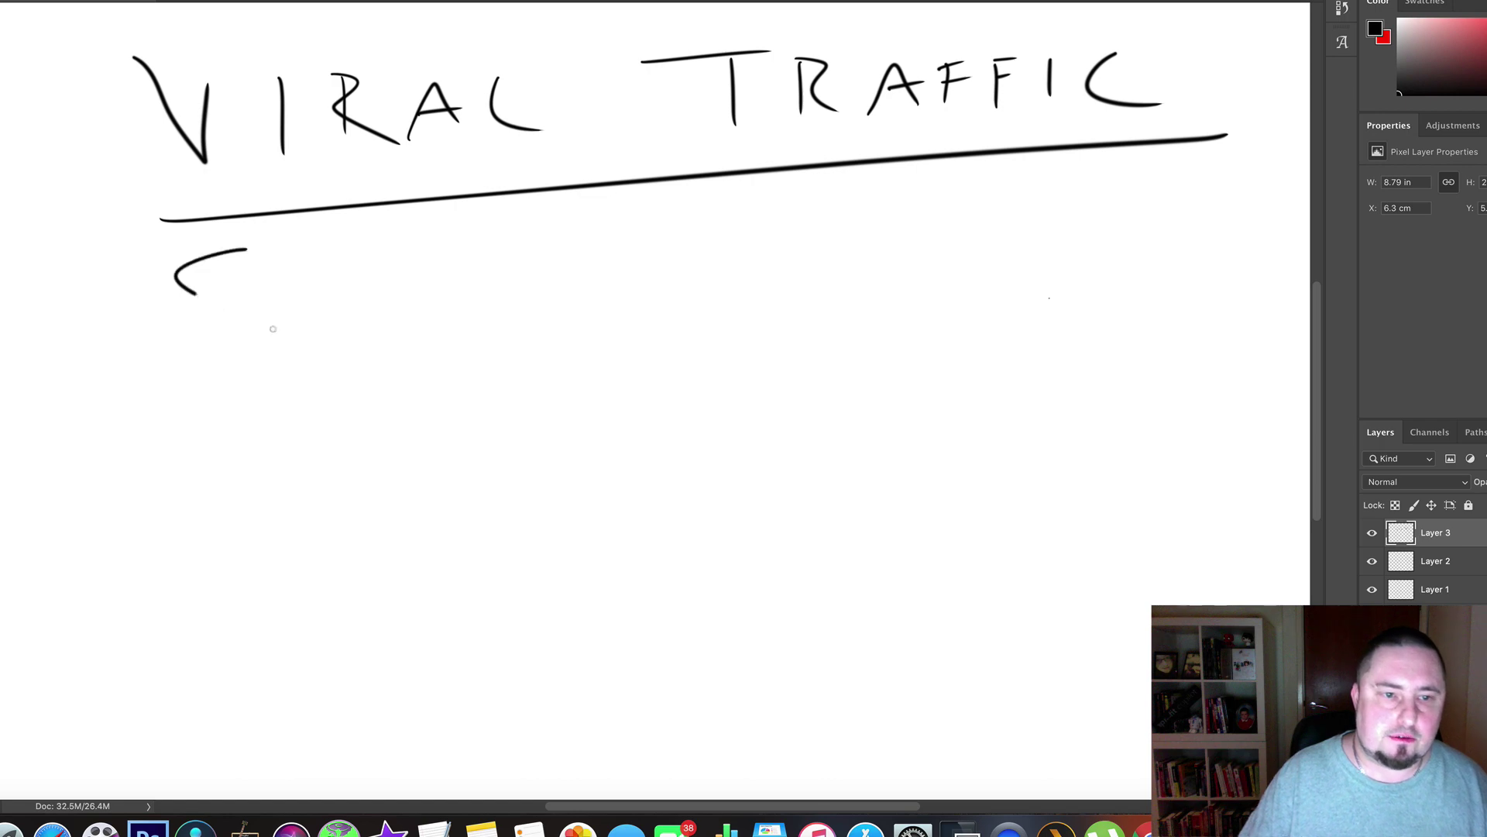
Complete the handwritten first list entry "Social Comments" beneath the underlined title.
mouse_move(312, 318)
mouse_down()
mouse_move(299, 335)
mouse_move(313, 319)
mouse_move(360, 336)
mouse_up()
mouse_move(385, 316)
mouse_down()
mouse_move(386, 328)
mouse_move(453, 287)
mouse_move(463, 328)
mouse_up()
mouse_move(635, 275)
mouse_down()
mouse_move(639, 324)
mouse_move(673, 303)
mouse_move(865, 313)
mouse_move(967, 286)
mouse_move(993, 304)
mouse_up()
click(988, 299)
mouse_move(1007, 294)
mouse_down()
mouse_move(1009, 244)
mouse_move(1021, 273)
mouse_up()
drag(1075, 270, 1025, 306)
Handwrite "Social Lockers" as the second list entry, beneath "Social Comments".
drag(244, 383, 182, 454)
drag(303, 426, 299, 426)
mouse_move(352, 425)
mouse_down()
mouse_move(347, 440)
mouse_move(376, 432)
mouse_up()
drag(417, 425, 462, 414)
mouse_move(617, 366)
mouse_down()
mouse_move(622, 415)
mouse_move(671, 397)
mouse_move(707, 411)
mouse_up()
mouse_move(769, 355)
mouse_down()
mouse_move(812, 400)
mouse_move(912, 376)
mouse_up()
drag(969, 378, 937, 412)
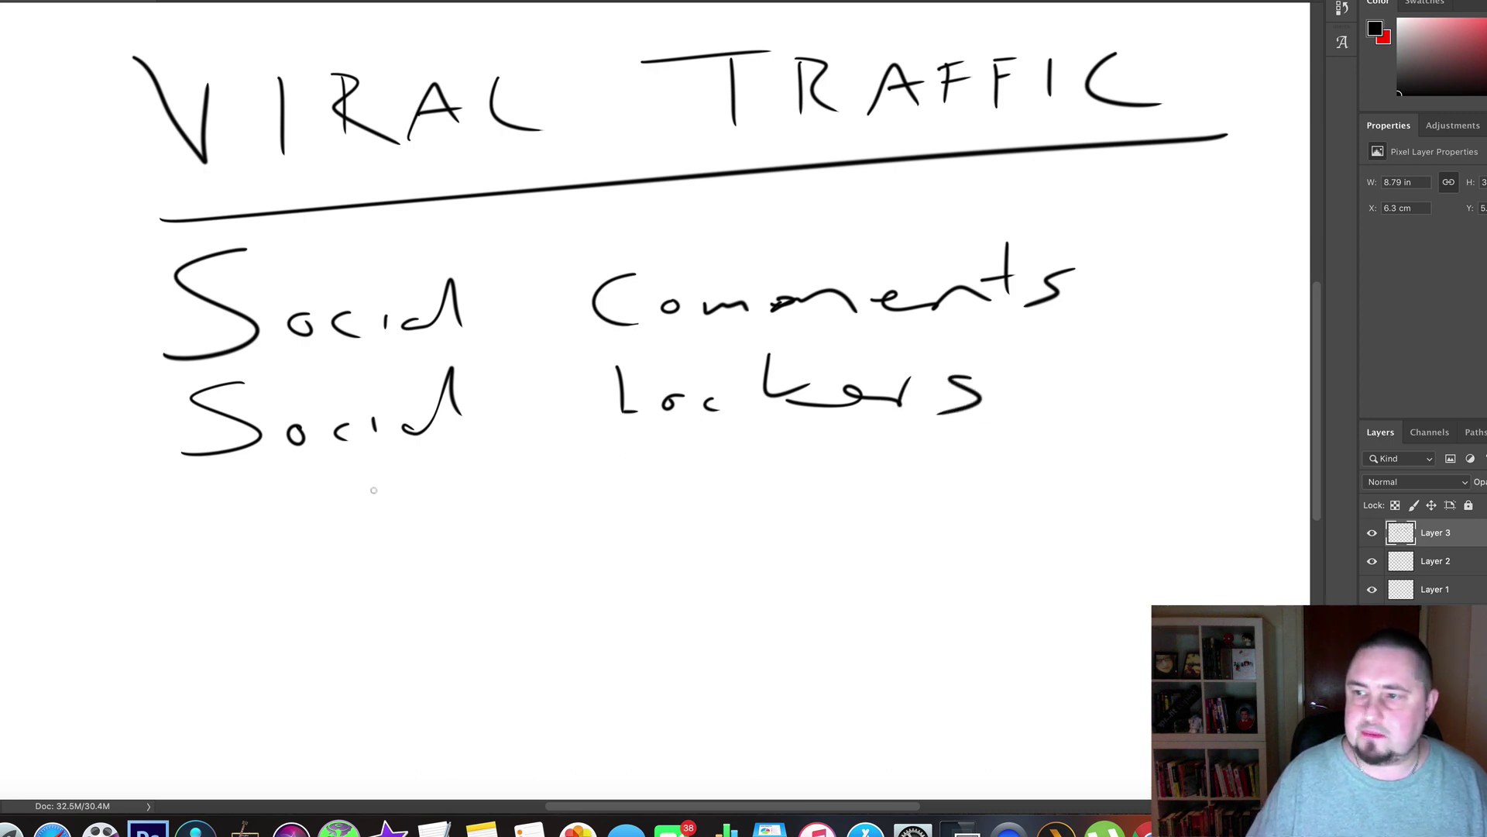
Handwrite "Social Feeds" as the third list entry, beneath "Social Lockers".
drag(242, 467, 200, 523)
mouse_move(304, 500)
mouse_down()
mouse_move(282, 505)
mouse_move(306, 502)
mouse_up()
mouse_move(346, 497)
mouse_down()
mouse_move(329, 506)
mouse_move(381, 505)
mouse_up()
drag(407, 498, 453, 500)
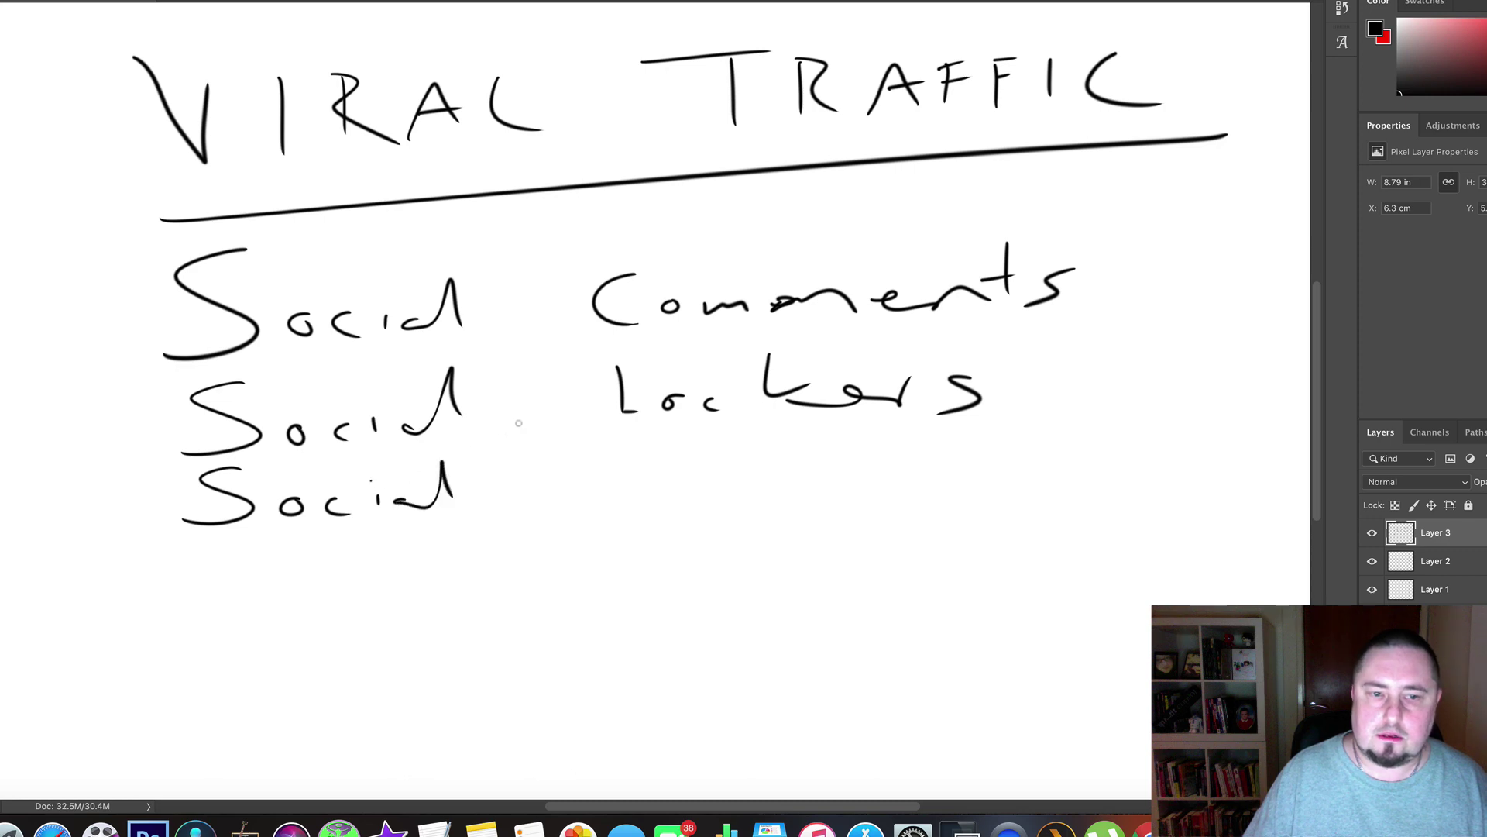
drag(637, 469, 640, 510)
drag(628, 460, 685, 448)
mouse_move(648, 488)
mouse_down()
mouse_move(777, 500)
mouse_move(850, 480)
mouse_move(883, 494)
mouse_up()
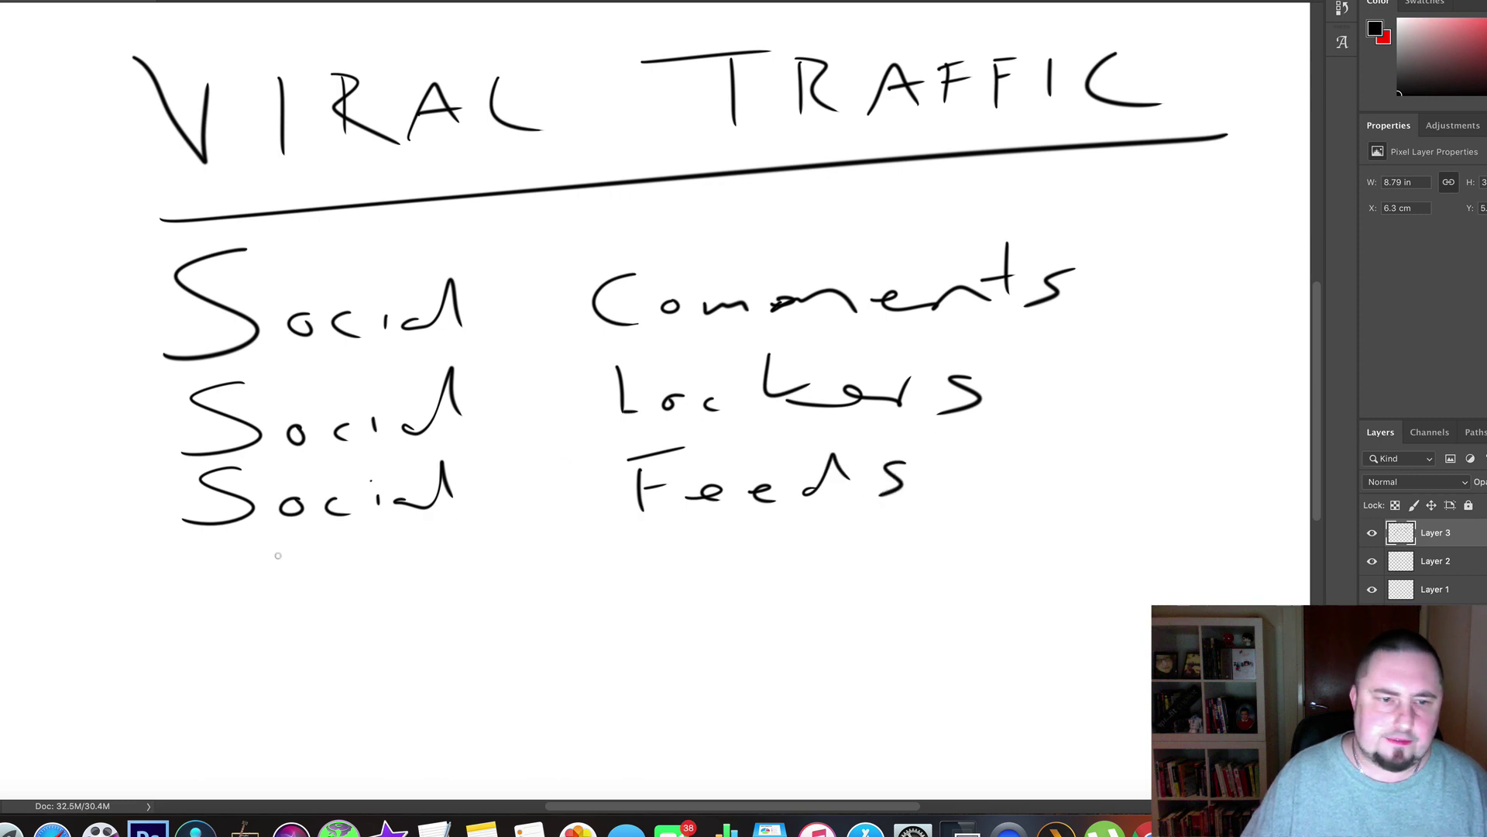
Handwrite "Cross Posting" as the fourth list entry, beneath "Social Feeds".
mouse_move(233, 552)
mouse_down()
mouse_move(222, 598)
mouse_move(277, 591)
mouse_move(283, 562)
mouse_move(302, 559)
mouse_up()
drag(330, 562, 389, 581)
drag(585, 535, 588, 577)
mouse_move(583, 535)
mouse_down()
mouse_move(593, 554)
mouse_move(694, 577)
mouse_up()
drag(748, 521, 751, 552)
drag(719, 548, 775, 545)
mouse_move(791, 542)
mouse_down()
mouse_move(828, 530)
mouse_move(864, 543)
mouse_up()
mouse_move(871, 542)
mouse_down()
mouse_move(933, 574)
mouse_move(863, 579)
mouse_up()
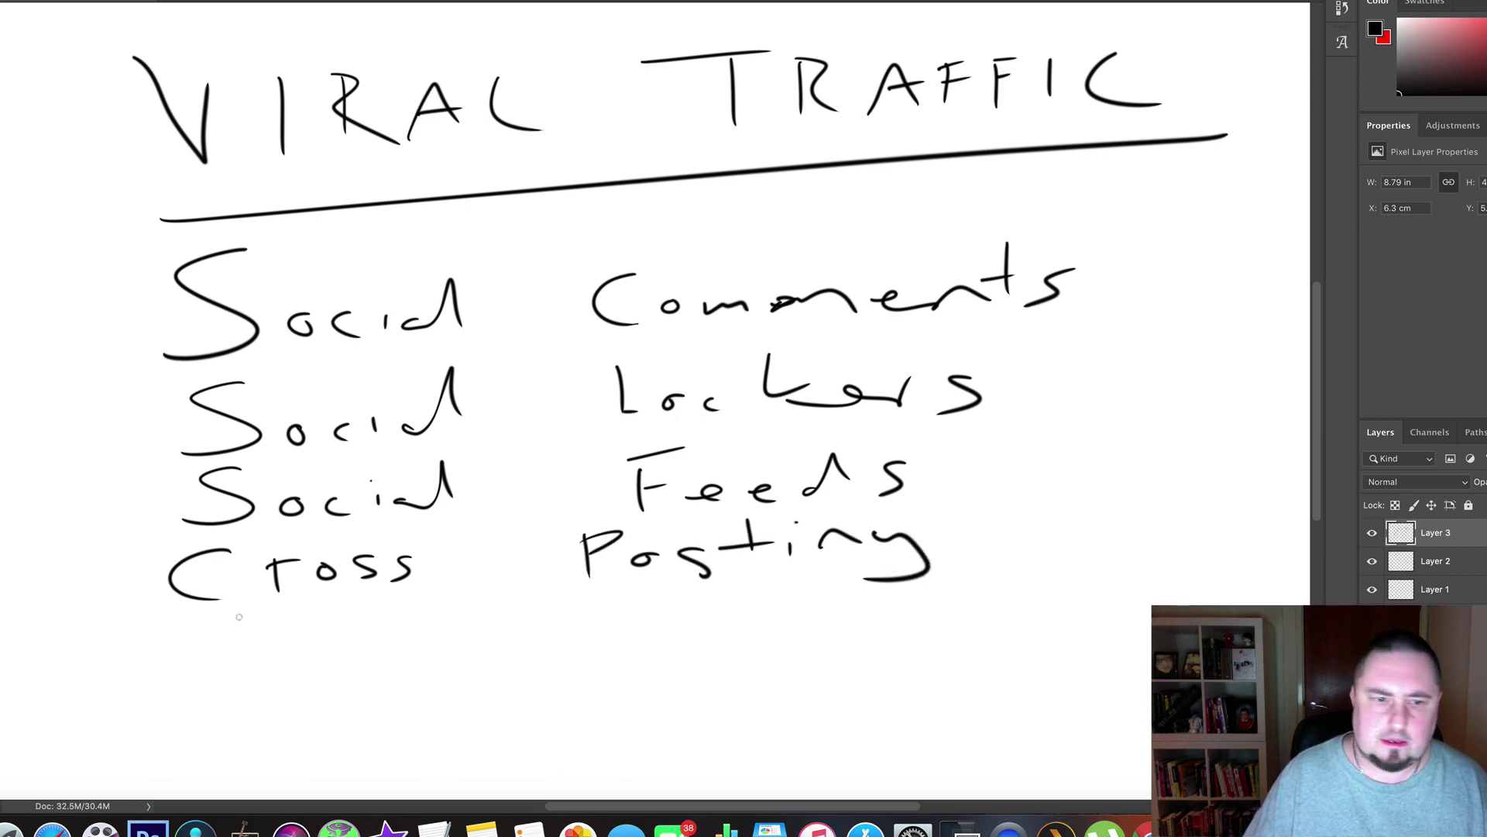
Handwrite "Auto Re-distribution" as the fifth list entry, beneath "Cross Posting".
drag(190, 658, 247, 634)
drag(268, 634, 332, 640)
drag(325, 629, 381, 629)
mouse_move(529, 608)
mouse_down()
mouse_move(533, 642)
mouse_move(586, 643)
mouse_move(732, 616)
mouse_move(747, 634)
mouse_move(820, 596)
mouse_move(778, 632)
mouse_up()
mouse_move(823, 581)
mouse_down()
mouse_move(828, 615)
mouse_move(866, 602)
mouse_up()
mouse_move(881, 606)
mouse_down()
mouse_move(901, 620)
mouse_move(933, 606)
mouse_up()
drag(943, 600, 977, 595)
drag(997, 556, 1000, 598)
drag(980, 595, 1123, 603)
click(1029, 570)
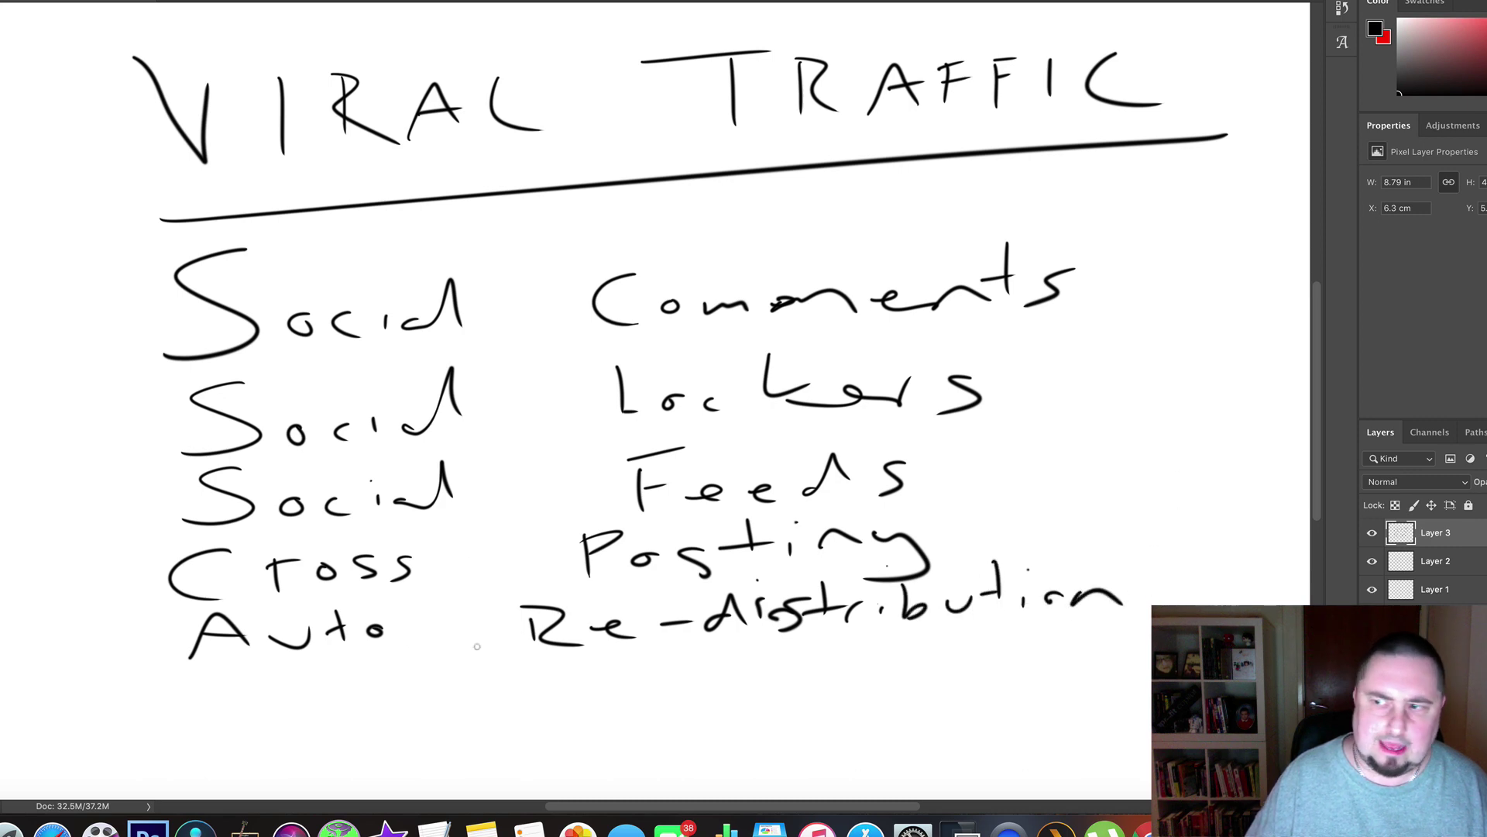
Handwrite "Viral Conversions" as the sixth list entry, beneath "Auto Re-distribution".
mouse_move(199, 695)
mouse_down()
mouse_move(241, 696)
mouse_move(274, 728)
mouse_up()
drag(302, 722, 318, 701)
mouse_move(366, 705)
mouse_down()
mouse_move(346, 716)
mouse_move(371, 711)
mouse_up()
drag(396, 660, 404, 707)
mouse_move(525, 697)
mouse_down()
mouse_move(567, 676)
mouse_move(573, 708)
mouse_up()
mouse_move(610, 700)
mouse_down()
mouse_move(809, 685)
mouse_move(790, 707)
mouse_up()
drag(838, 688, 840, 698)
drag(838, 660, 884, 685)
drag(896, 702, 970, 706)
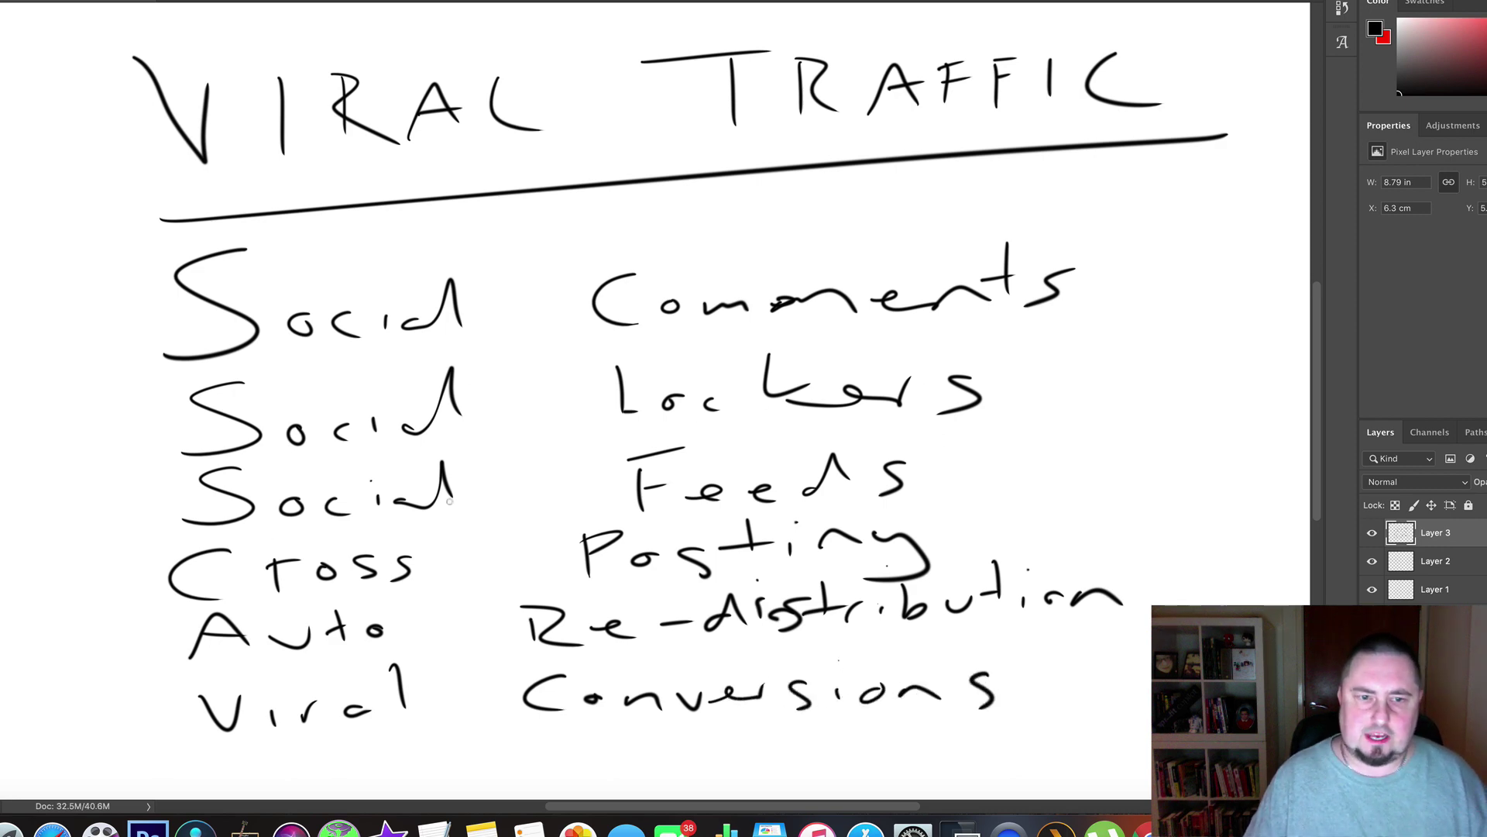
Number the six handwritten list entries 1 to 6 in front of each line.
drag(86, 285, 80, 320)
mouse_move(58, 422)
mouse_down()
mouse_move(90, 456)
mouse_move(72, 586)
mouse_move(125, 592)
mouse_up()
mouse_move(92, 578)
mouse_down()
mouse_move(111, 636)
mouse_move(66, 666)
mouse_move(107, 725)
mouse_up()
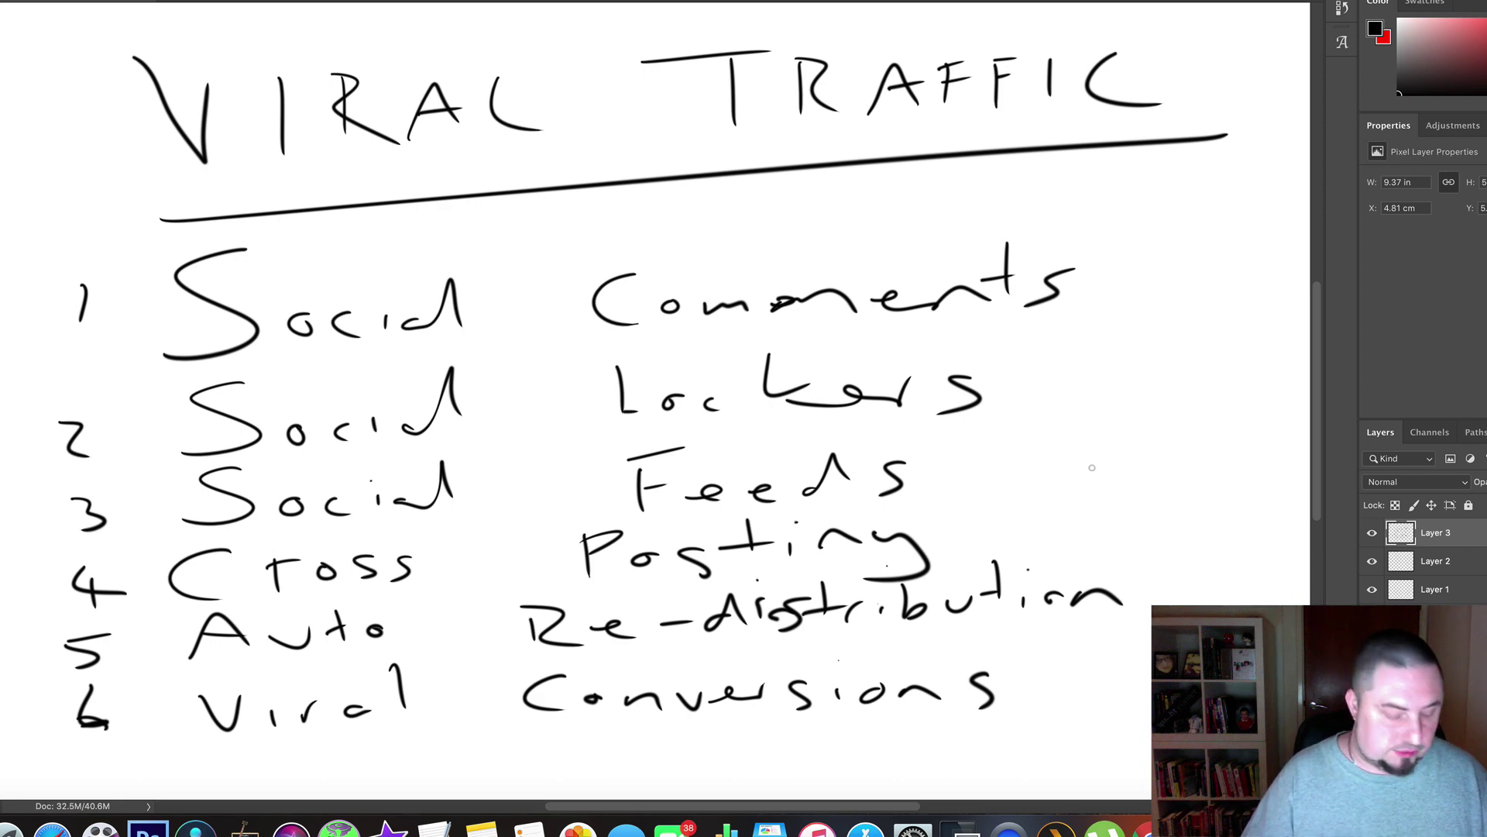
Clear the numbered list and handwrite the heading "FB Comments" under the title on a new layer.
key(Delete)
key(super+shift+alt+n)
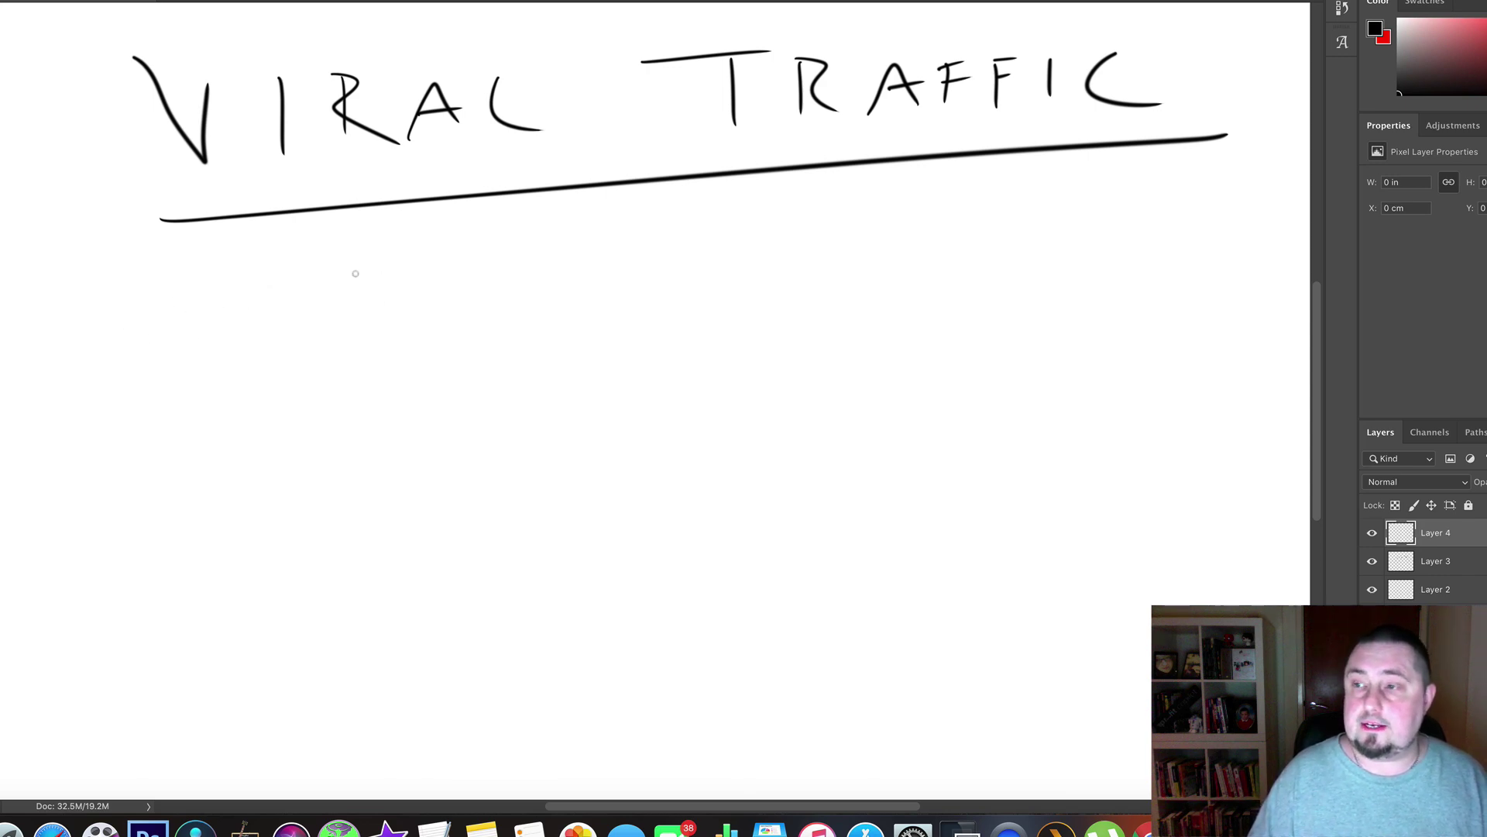
mouse_move(167, 277)
mouse_down()
mouse_move(164, 344)
mouse_move(192, 275)
mouse_move(203, 314)
mouse_move(234, 337)
mouse_up()
mouse_move(227, 277)
mouse_down()
mouse_move(289, 323)
mouse_move(225, 357)
mouse_up()
mouse_move(436, 281)
mouse_down()
mouse_move(411, 342)
mouse_move(469, 315)
mouse_up()
mouse_move(494, 332)
mouse_down()
mouse_move(500, 316)
mouse_move(624, 331)
mouse_move(658, 314)
mouse_move(732, 316)
mouse_up()
drag(754, 254, 758, 314)
drag(740, 292, 783, 288)
mouse_move(811, 283)
mouse_down()
mouse_move(791, 293)
mouse_move(813, 309)
mouse_move(784, 316)
mouse_up()
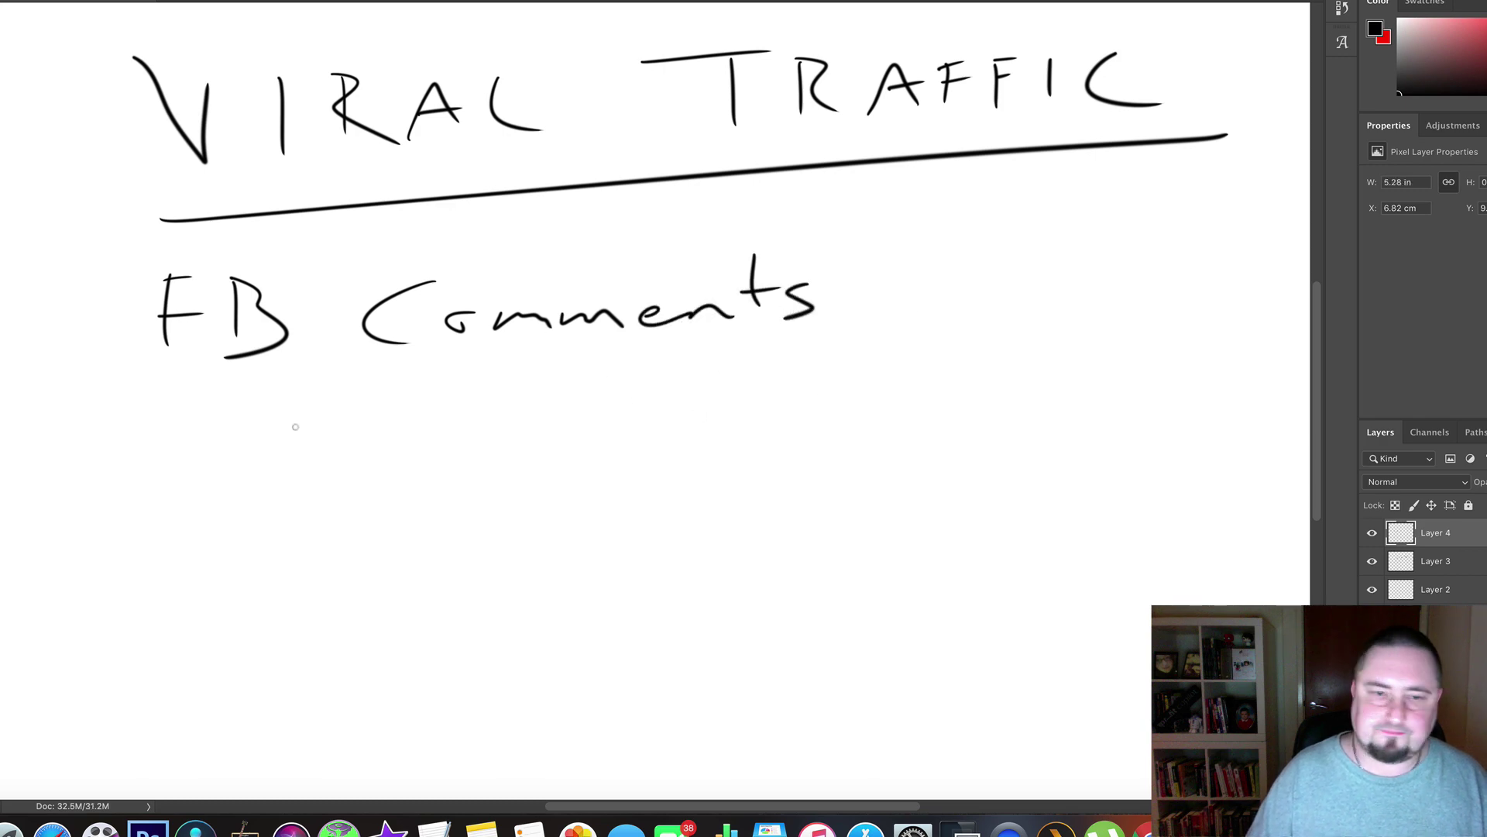
Handwrite "Viral effect" as the first dashed point under the "FB Comments" heading.
mouse_move(246, 404)
mouse_down()
mouse_move(289, 404)
mouse_move(314, 428)
mouse_move(343, 409)
mouse_move(400, 423)
mouse_up()
mouse_move(419, 392)
mouse_down()
mouse_move(418, 421)
mouse_move(496, 414)
mouse_move(548, 373)
mouse_up()
mouse_move(533, 396)
mouse_down()
mouse_move(597, 363)
mouse_move(628, 404)
mouse_up()
mouse_move(668, 391)
mouse_down()
mouse_move(651, 401)
mouse_move(672, 404)
mouse_up()
drag(672, 406, 697, 401)
drag(671, 387, 701, 383)
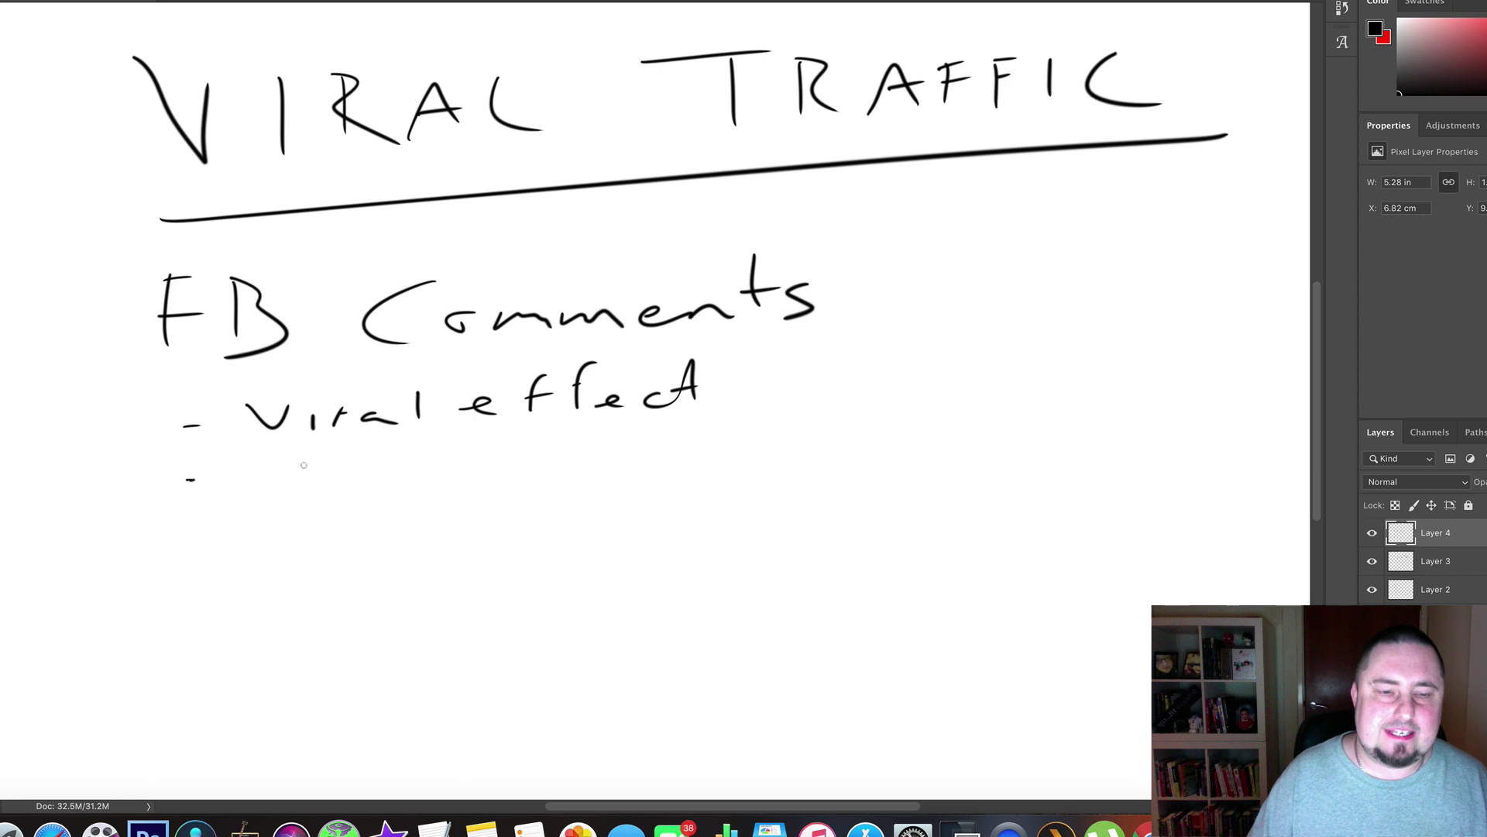
Handwrite "Share worthy" as the second point and touch up the letter a in "Share".
mouse_move(283, 465)
mouse_down()
mouse_move(250, 508)
mouse_move(603, 470)
mouse_move(617, 488)
mouse_up()
mouse_move(611, 476)
mouse_down()
mouse_move(641, 469)
mouse_move(747, 527)
mouse_move(648, 537)
mouse_up()
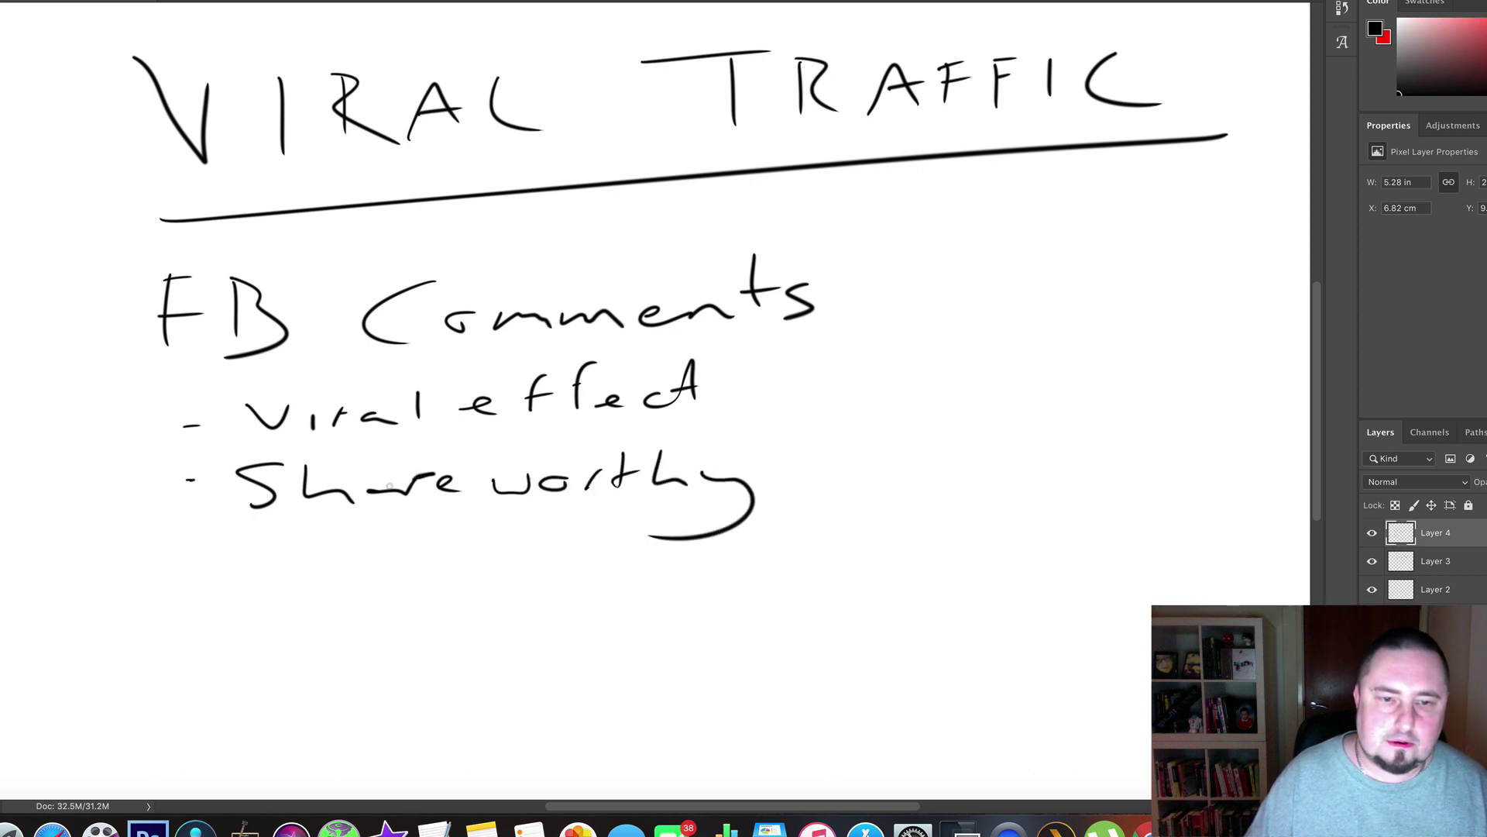
drag(366, 490, 400, 486)
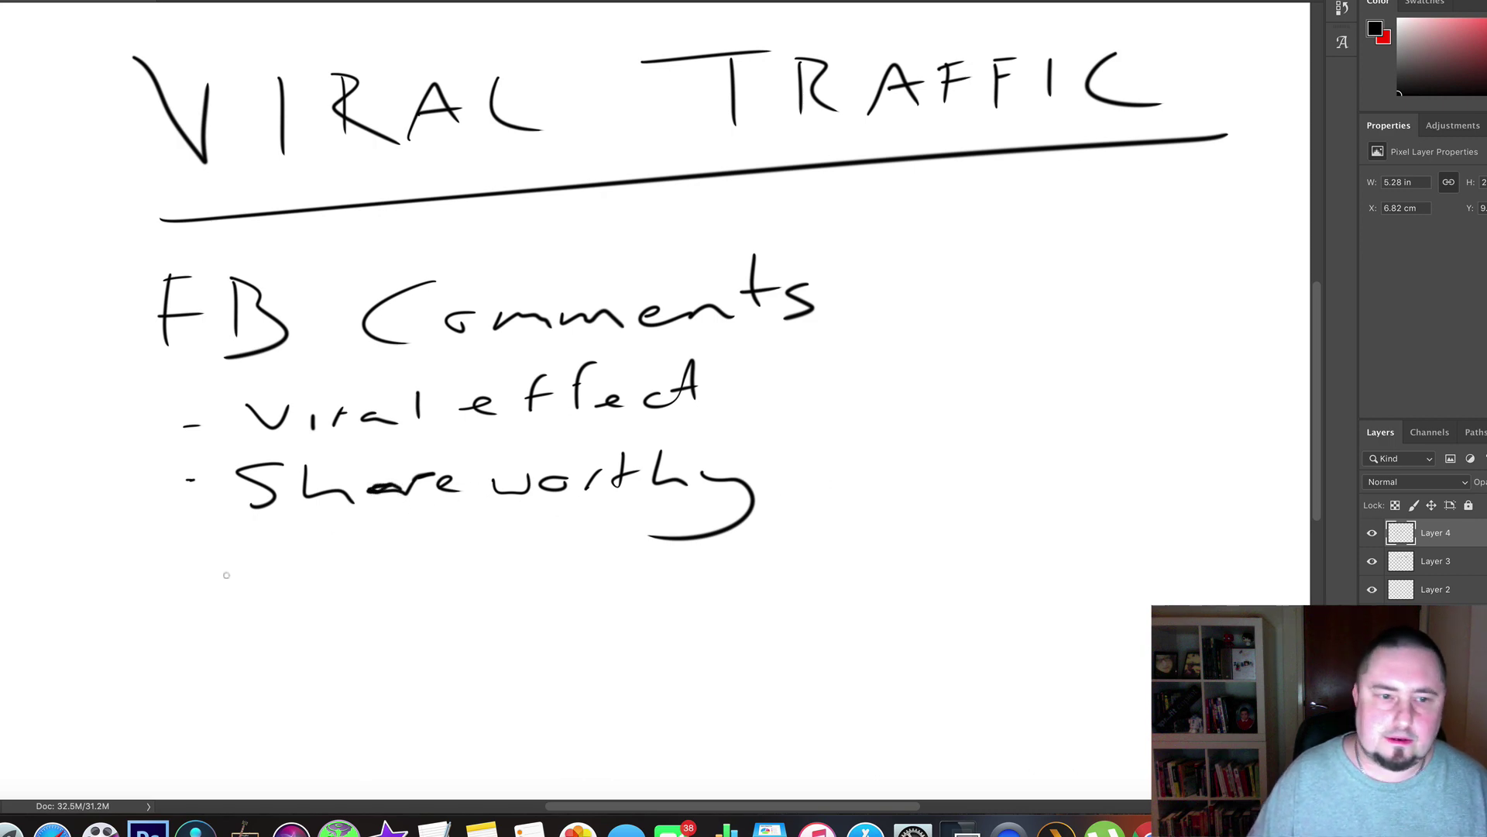
Handwrite the dashed point "fewer comments" beneath "Share worthy".
drag(185, 556, 208, 555)
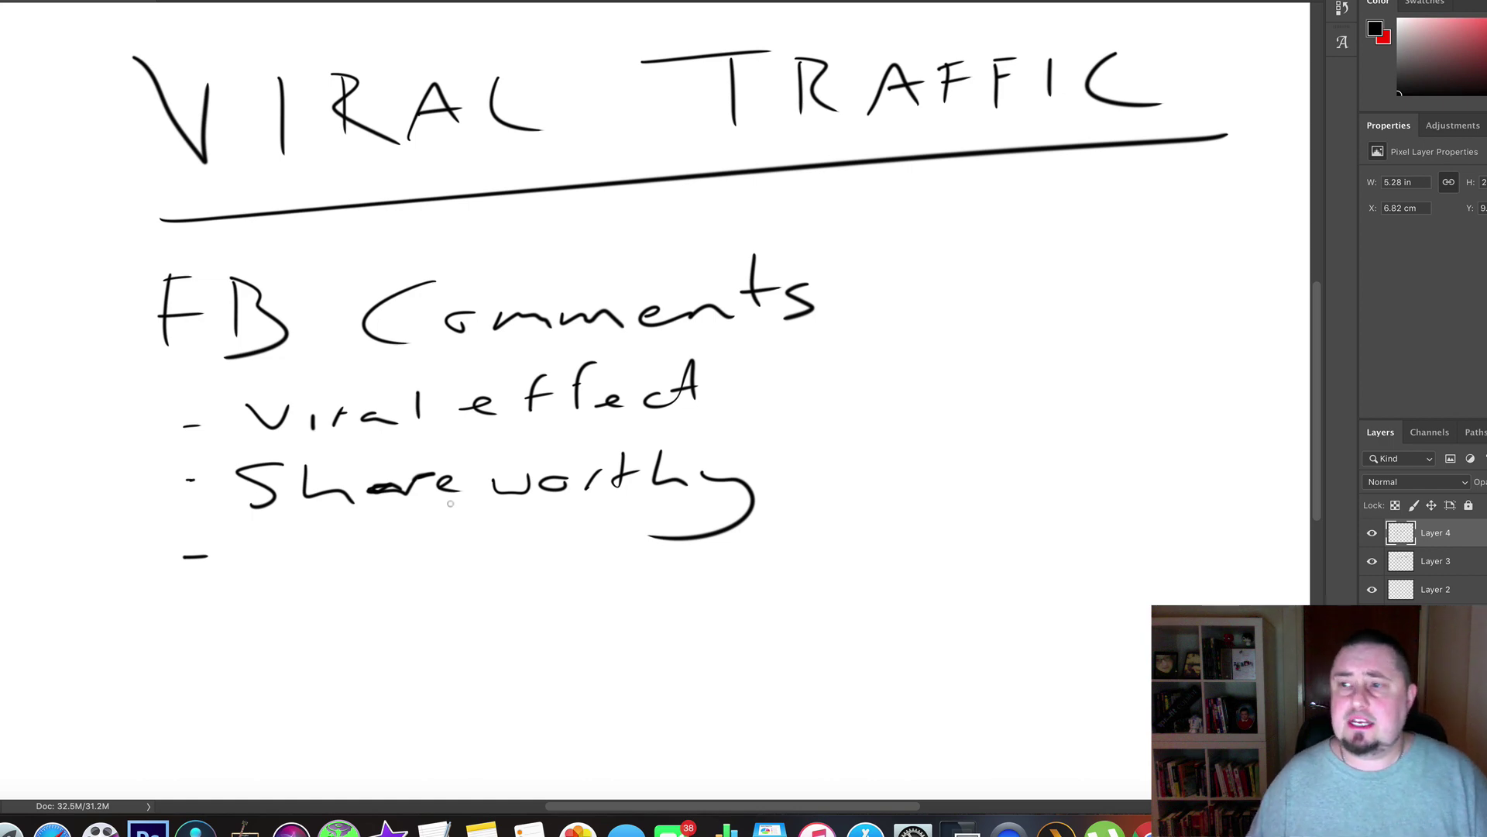
mouse_move(283, 525)
mouse_down()
mouse_move(260, 573)
mouse_move(289, 552)
mouse_move(327, 574)
mouse_move(435, 555)
mouse_up()
mouse_move(528, 542)
mouse_down()
mouse_move(513, 564)
mouse_move(781, 546)
mouse_move(810, 557)
mouse_up()
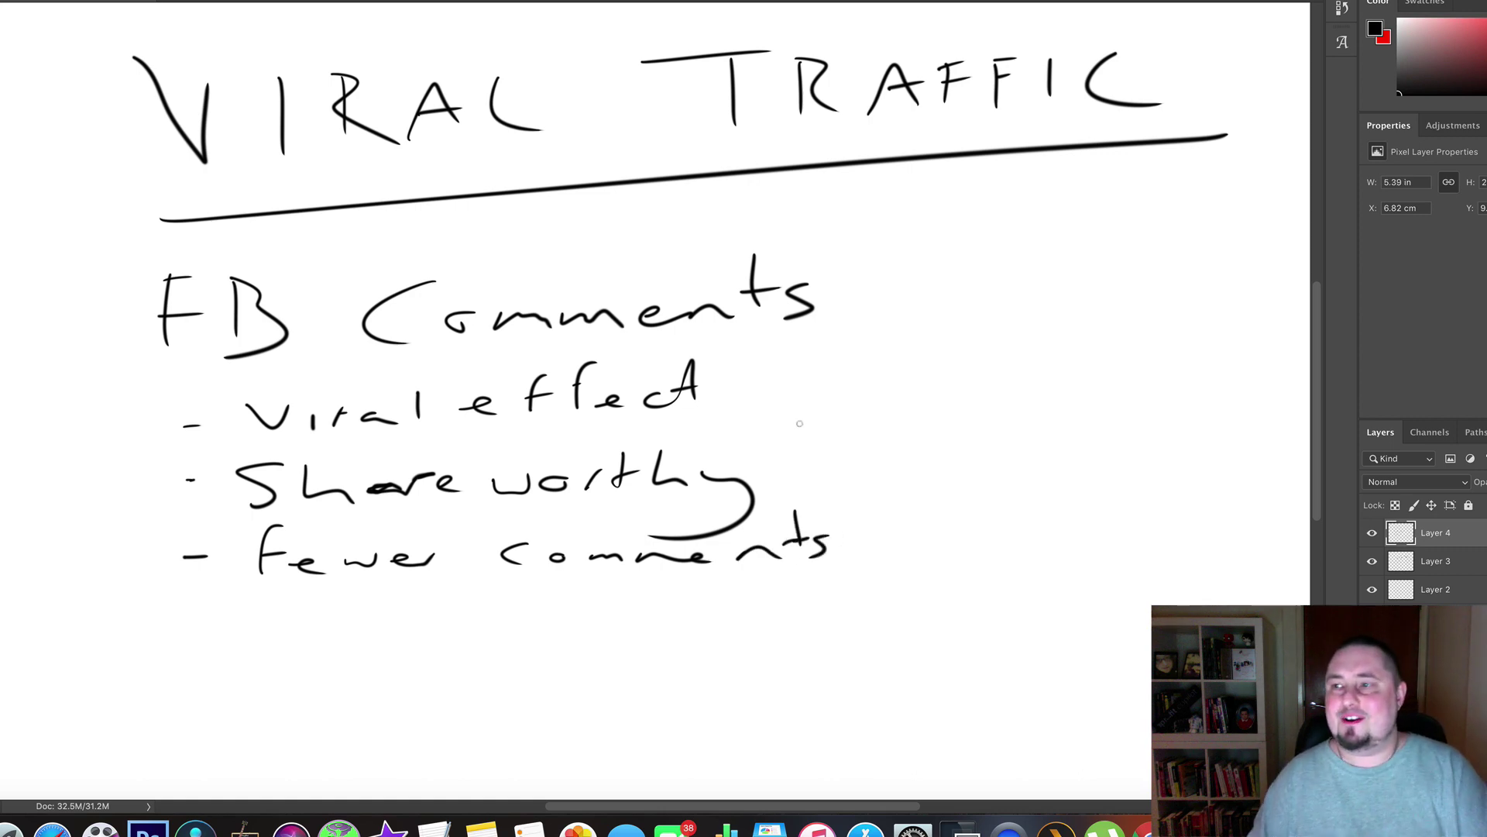
Handwrite the dashed point "High Quality comments" beneath "fewer comments".
mouse_move(187, 636)
mouse_down()
mouse_move(273, 655)
mouse_move(307, 631)
mouse_up()
mouse_move(312, 606)
mouse_down()
mouse_move(321, 654)
mouse_move(355, 640)
mouse_move(364, 671)
mouse_up()
drag(391, 608, 443, 647)
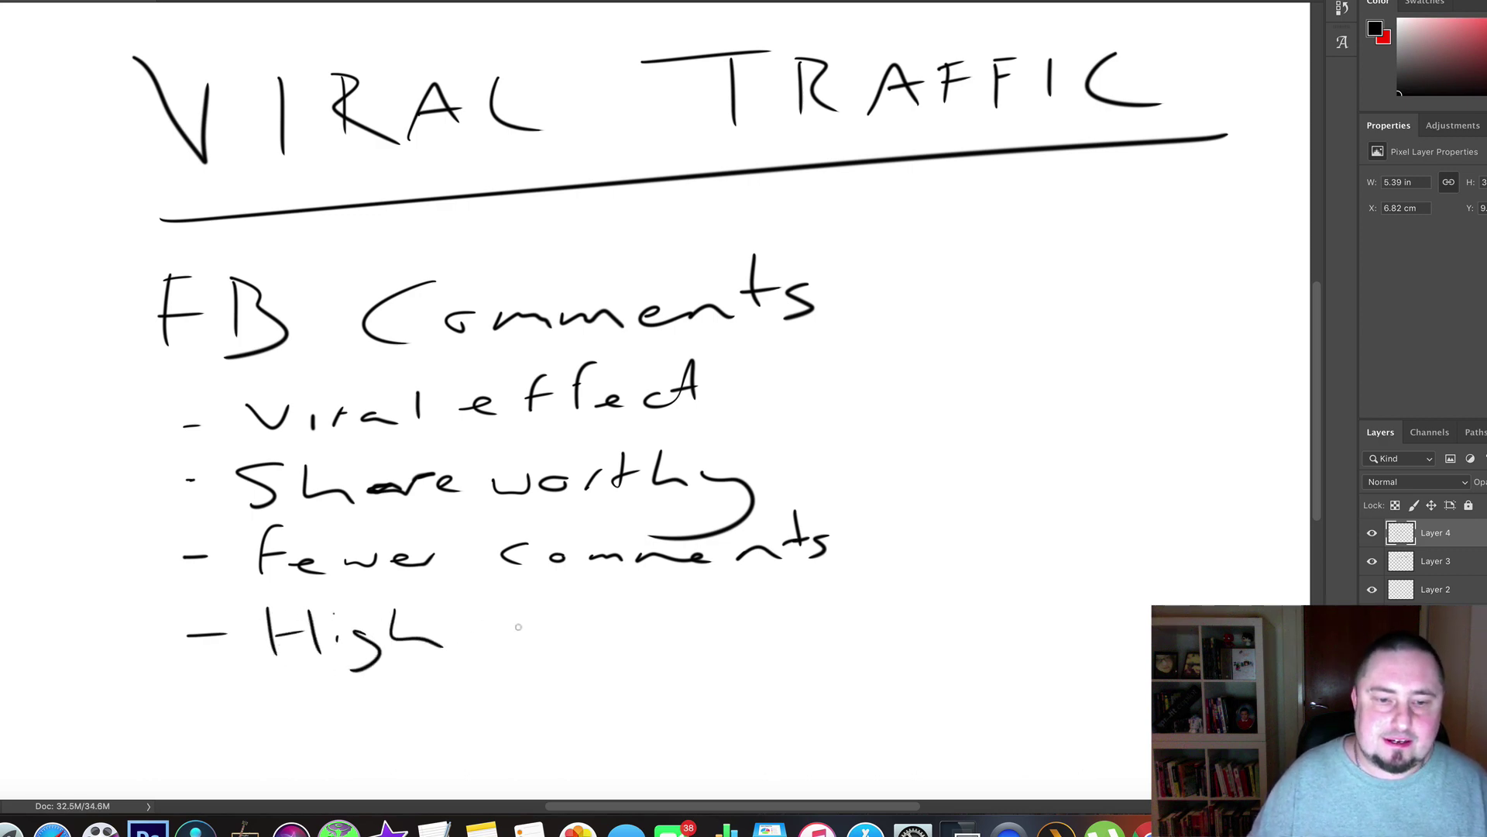
mouse_move(521, 613)
mouse_down()
mouse_move(527, 646)
mouse_move(541, 618)
mouse_move(548, 649)
mouse_move(583, 640)
mouse_up()
mouse_move(612, 634)
mouse_down()
mouse_move(665, 640)
mouse_move(692, 623)
mouse_up()
click(670, 625)
mouse_move(703, 629)
mouse_down()
mouse_move(742, 645)
mouse_move(694, 664)
mouse_up()
mouse_move(802, 625)
mouse_down()
mouse_move(781, 637)
mouse_move(796, 644)
mouse_up()
mouse_move(840, 630)
mouse_down()
mouse_move(824, 631)
mouse_move(841, 629)
mouse_up()
mouse_move(863, 643)
mouse_down()
mouse_move(868, 629)
mouse_move(1010, 637)
mouse_move(1085, 604)
mouse_up()
drag(1128, 602, 1100, 631)
Handwrite the dashed point "More Views" beneath "High Quality comments".
drag(196, 715, 347, 714)
drag(357, 719, 411, 717)
mouse_move(430, 709)
mouse_down()
mouse_move(524, 710)
mouse_move(549, 679)
mouse_move(560, 710)
mouse_move(584, 697)
mouse_move(609, 709)
mouse_up()
drag(635, 695, 697, 708)
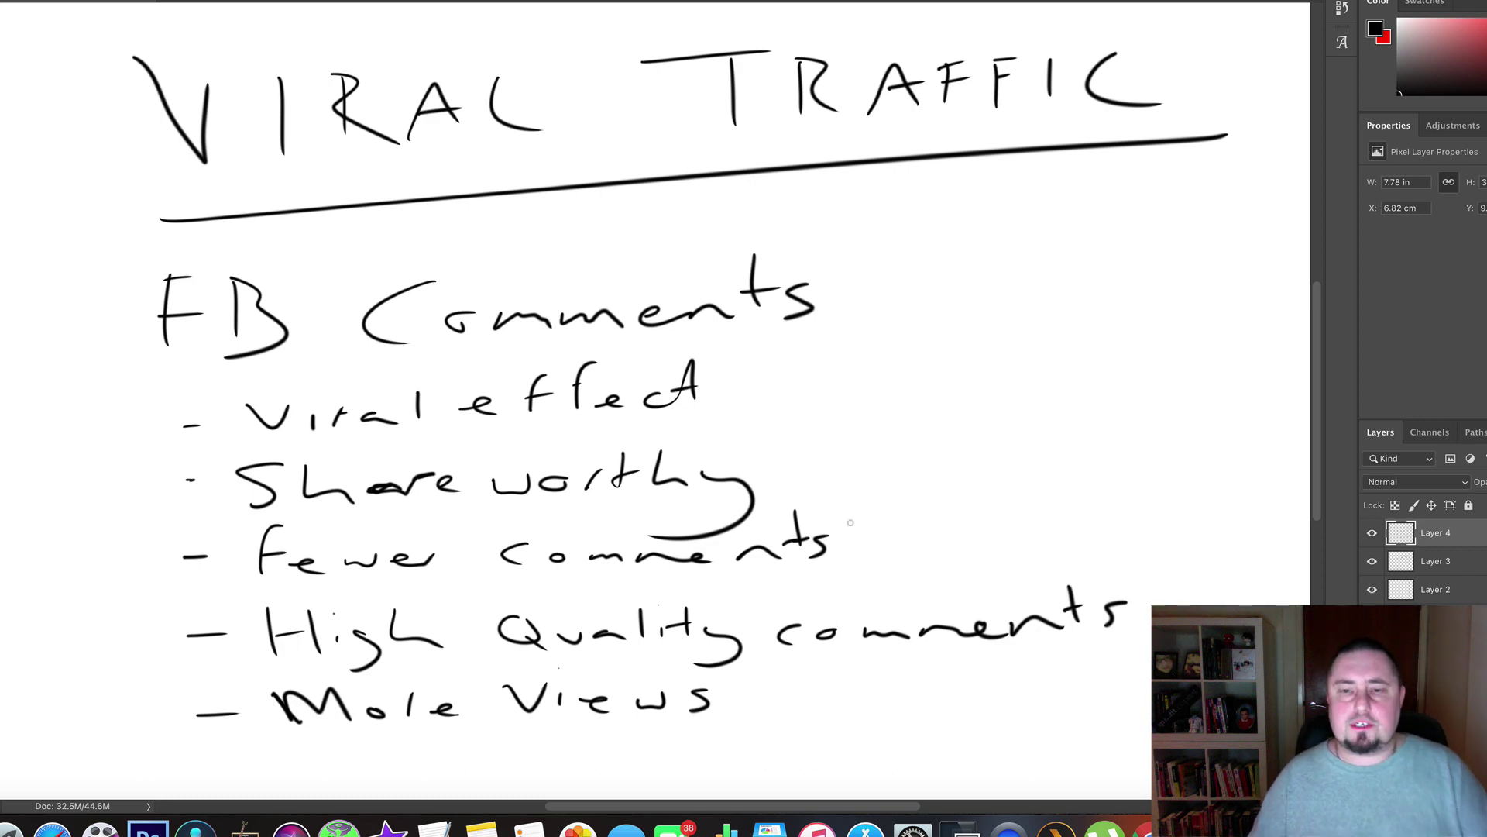
Lengthen the dash before "Share worthy" and underline the "FB Comments" heading.
drag(180, 478, 209, 478)
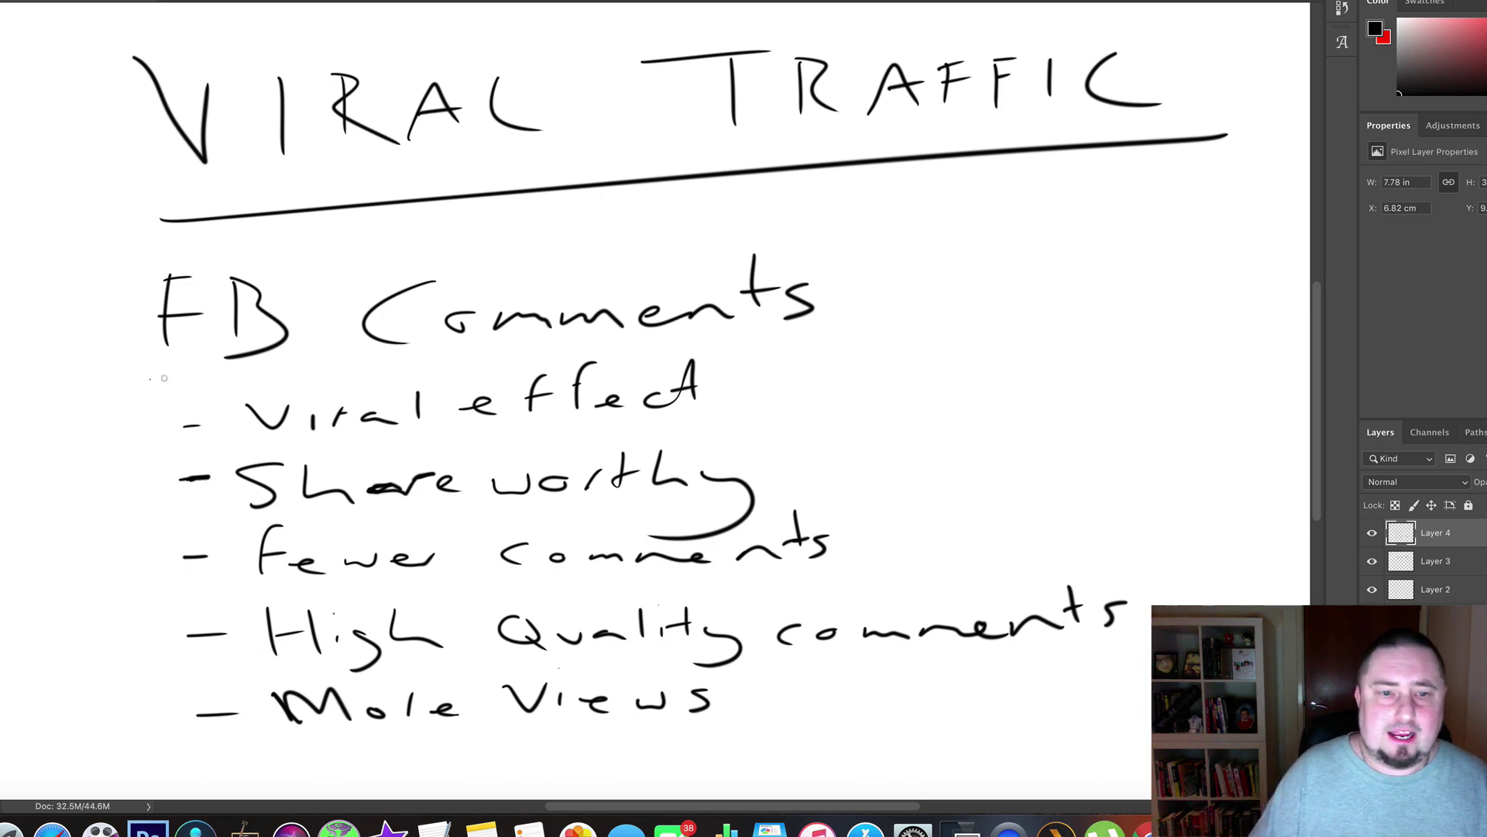
drag(152, 379, 938, 318)
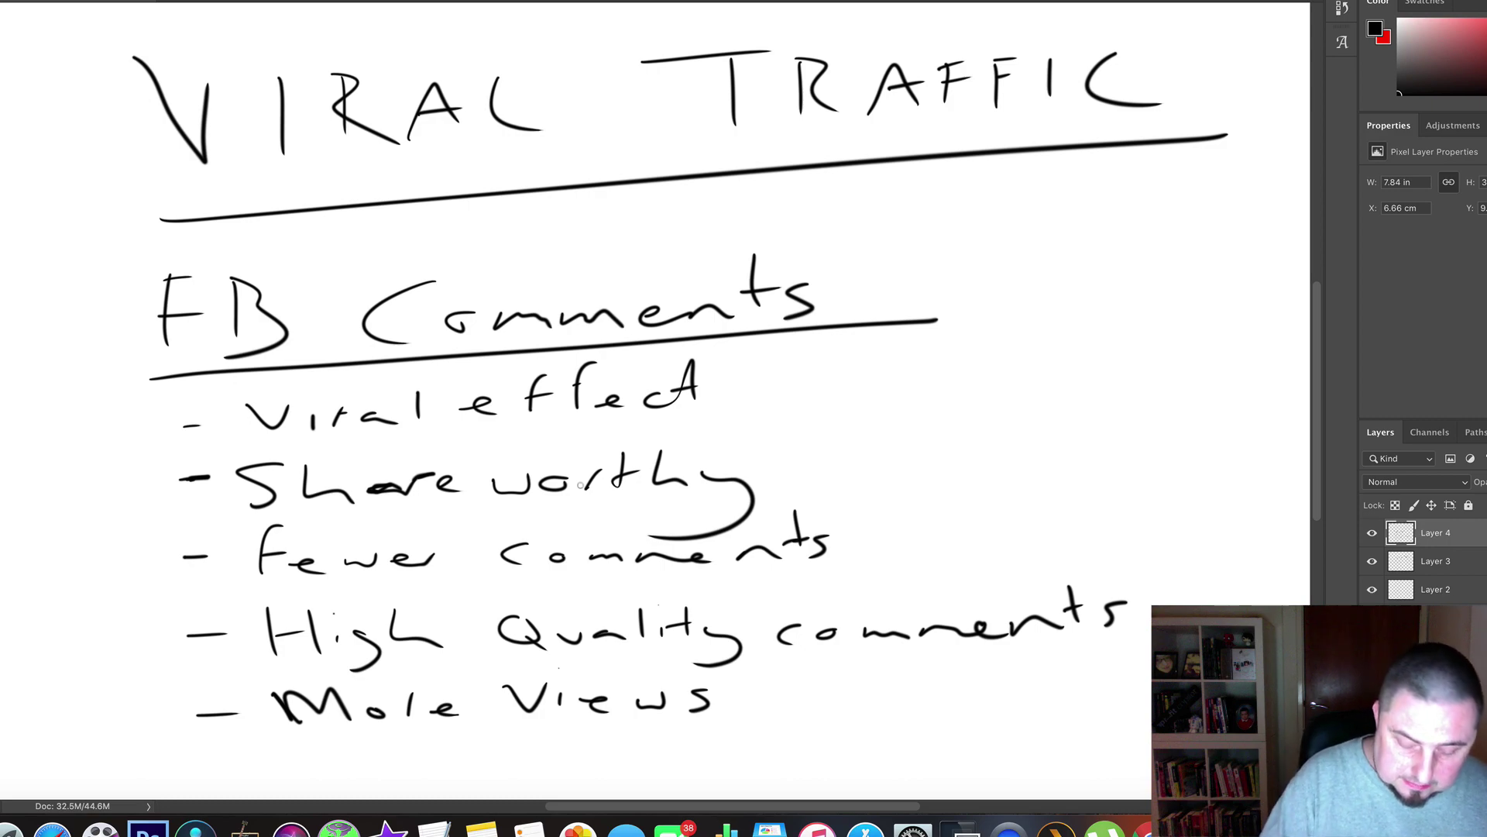
Switch to the browser and review the WP Facebook Comments plugin page, from its description down to the screenshots.
key(super+Tab)
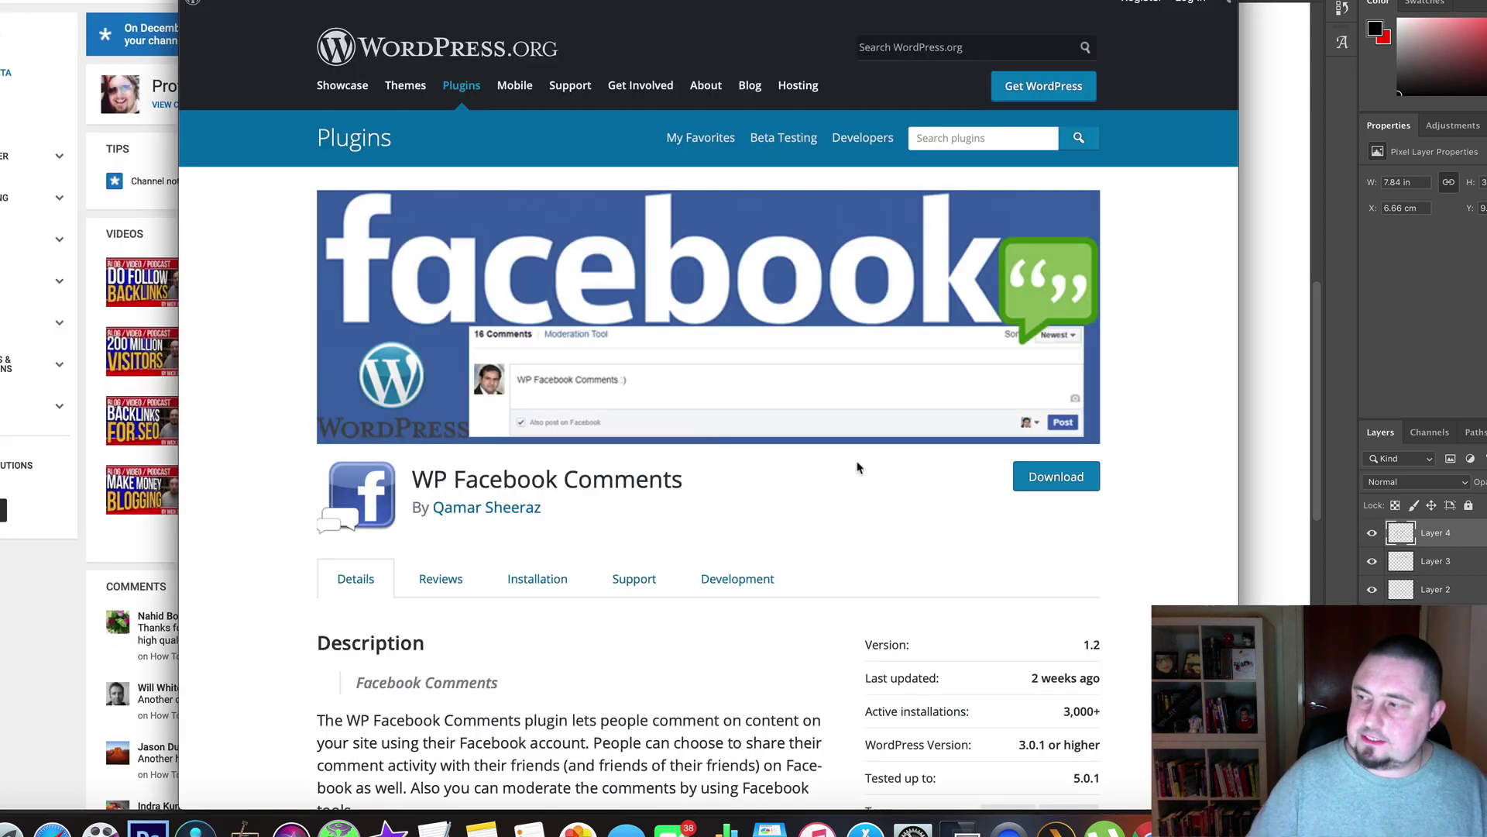
scroll(781, 455, down, 3)
scroll(781, 455, up, 3)
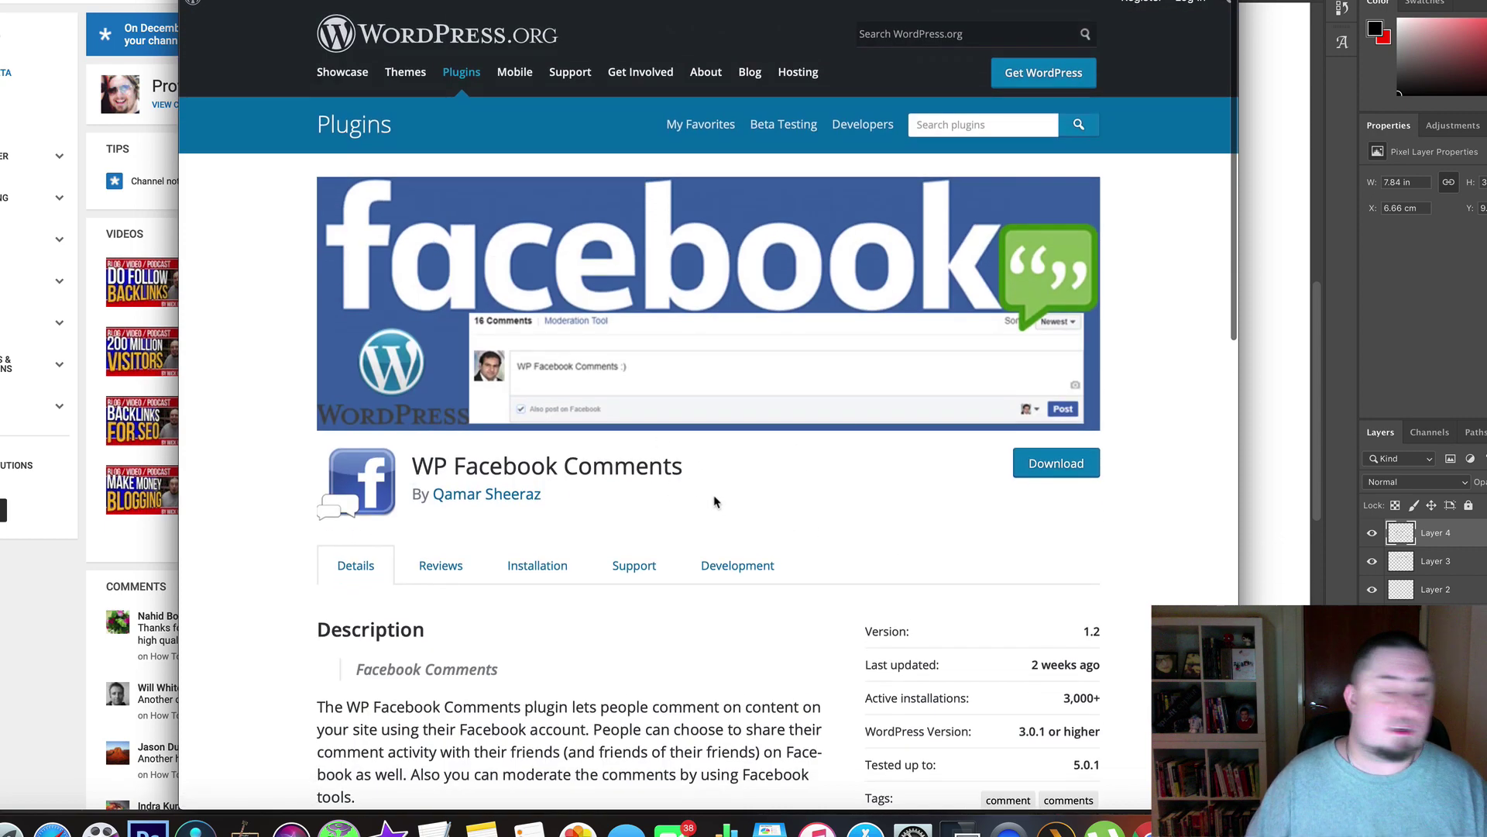
scroll(659, 419, down, 9)
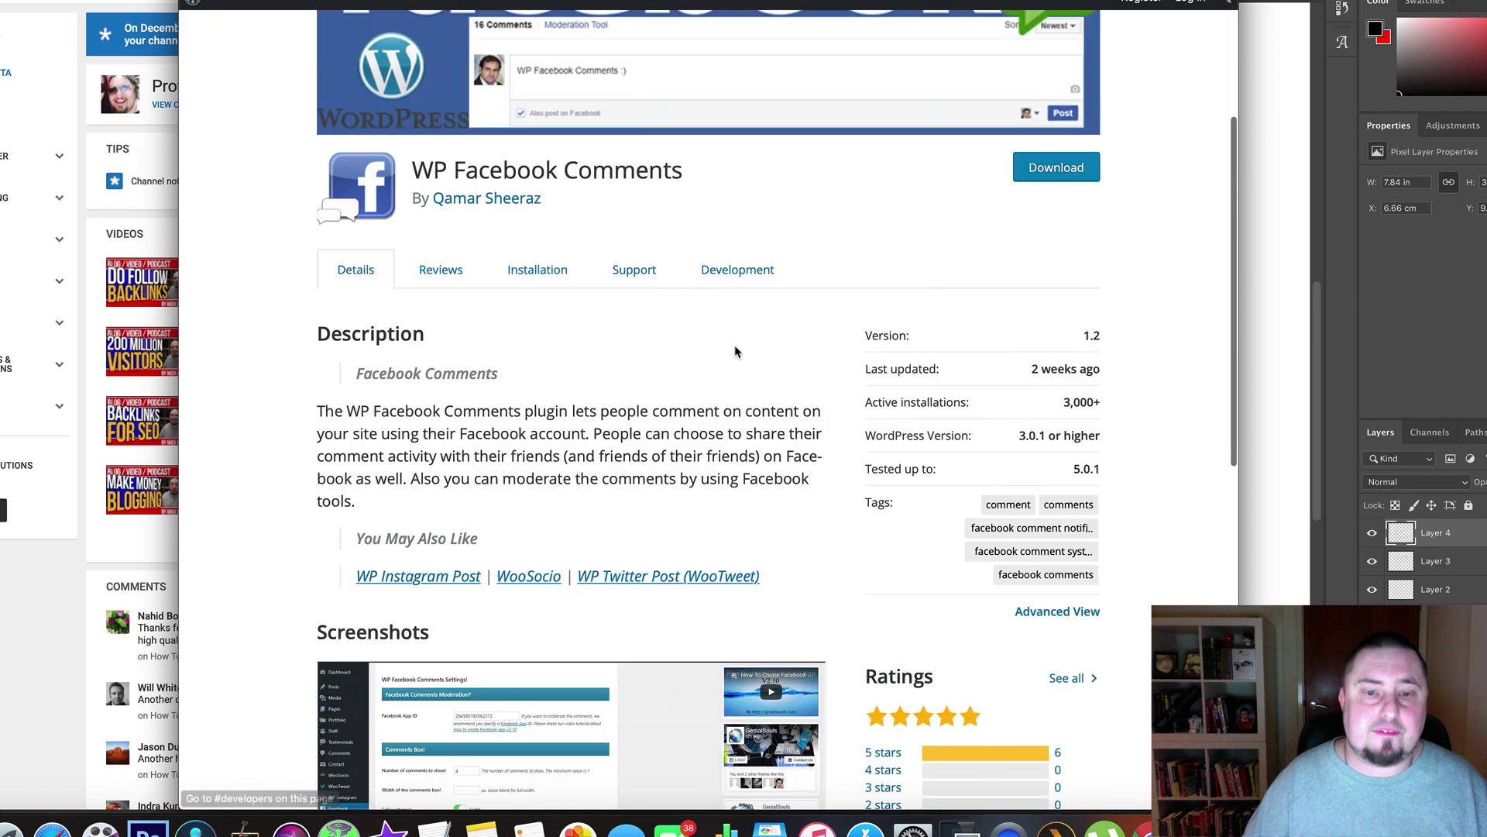
scroll(690, 355, up, 9)
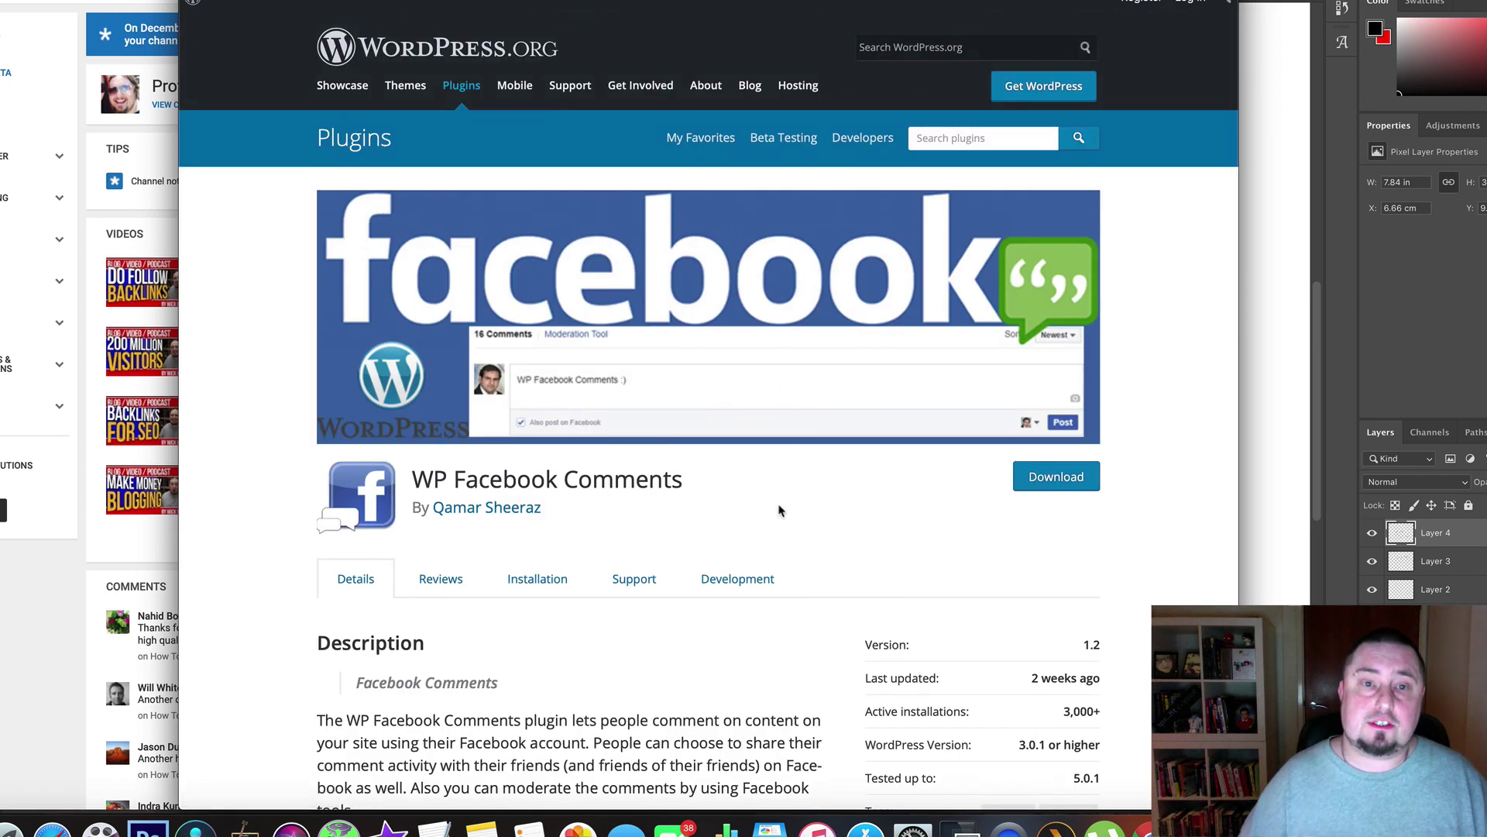
scroll(780, 498, down, 2)
scroll(787, 462, up, 2)
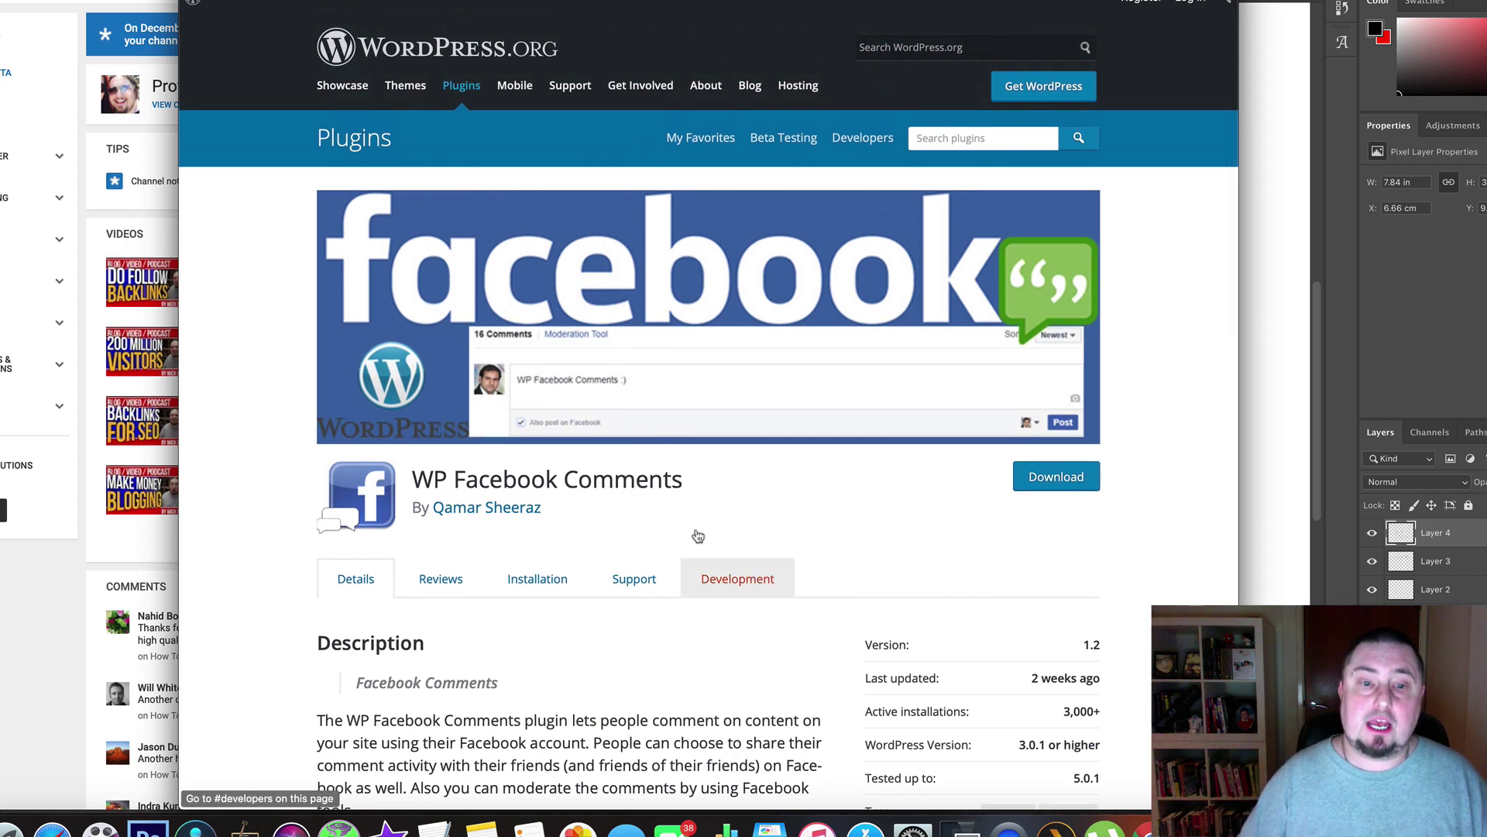
scroll(758, 574, down, 3)
scroll(555, 441, down, 5)
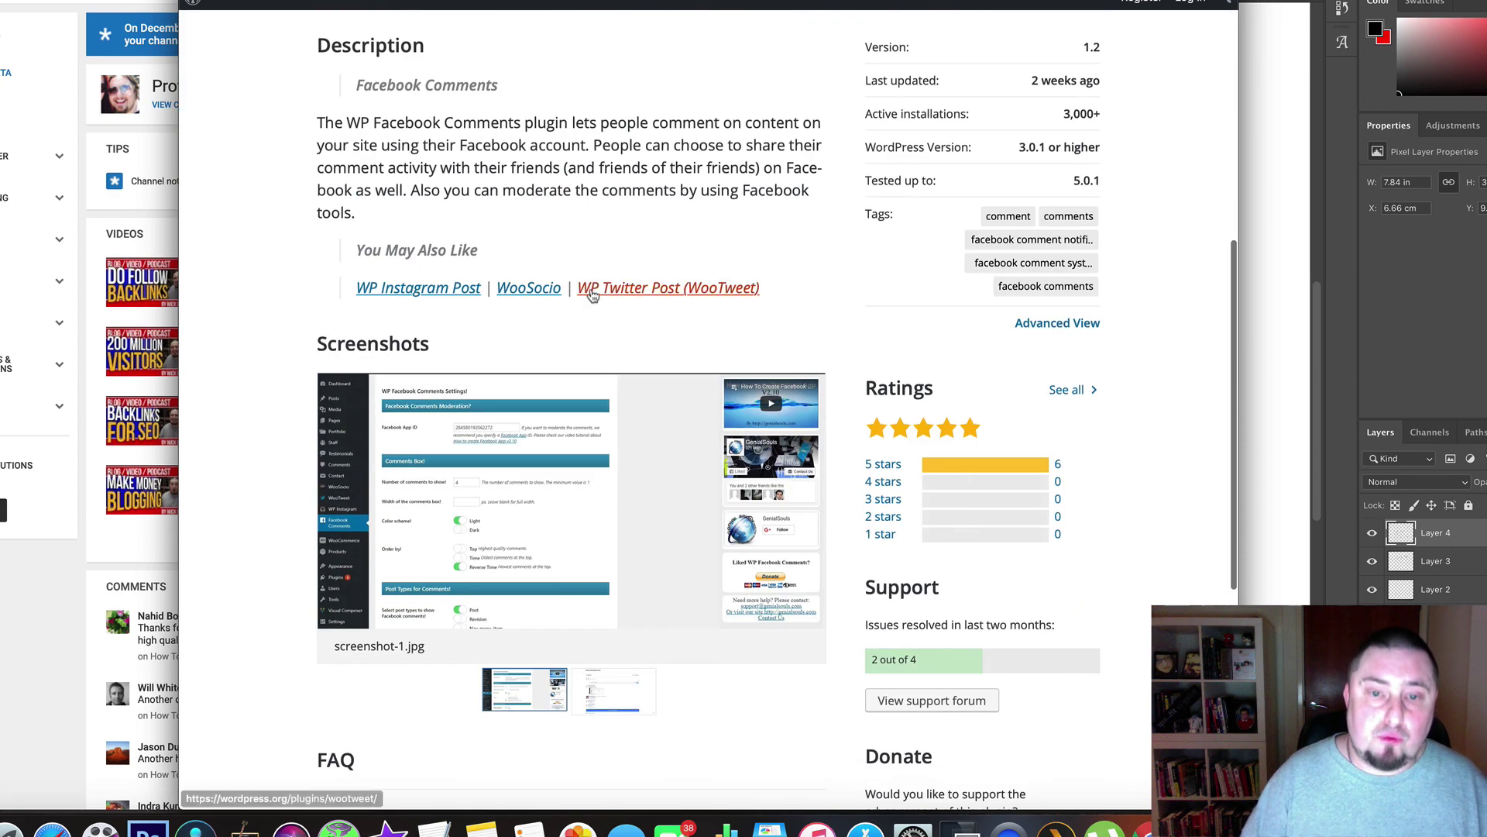
scroll(610, 337, down, 3)
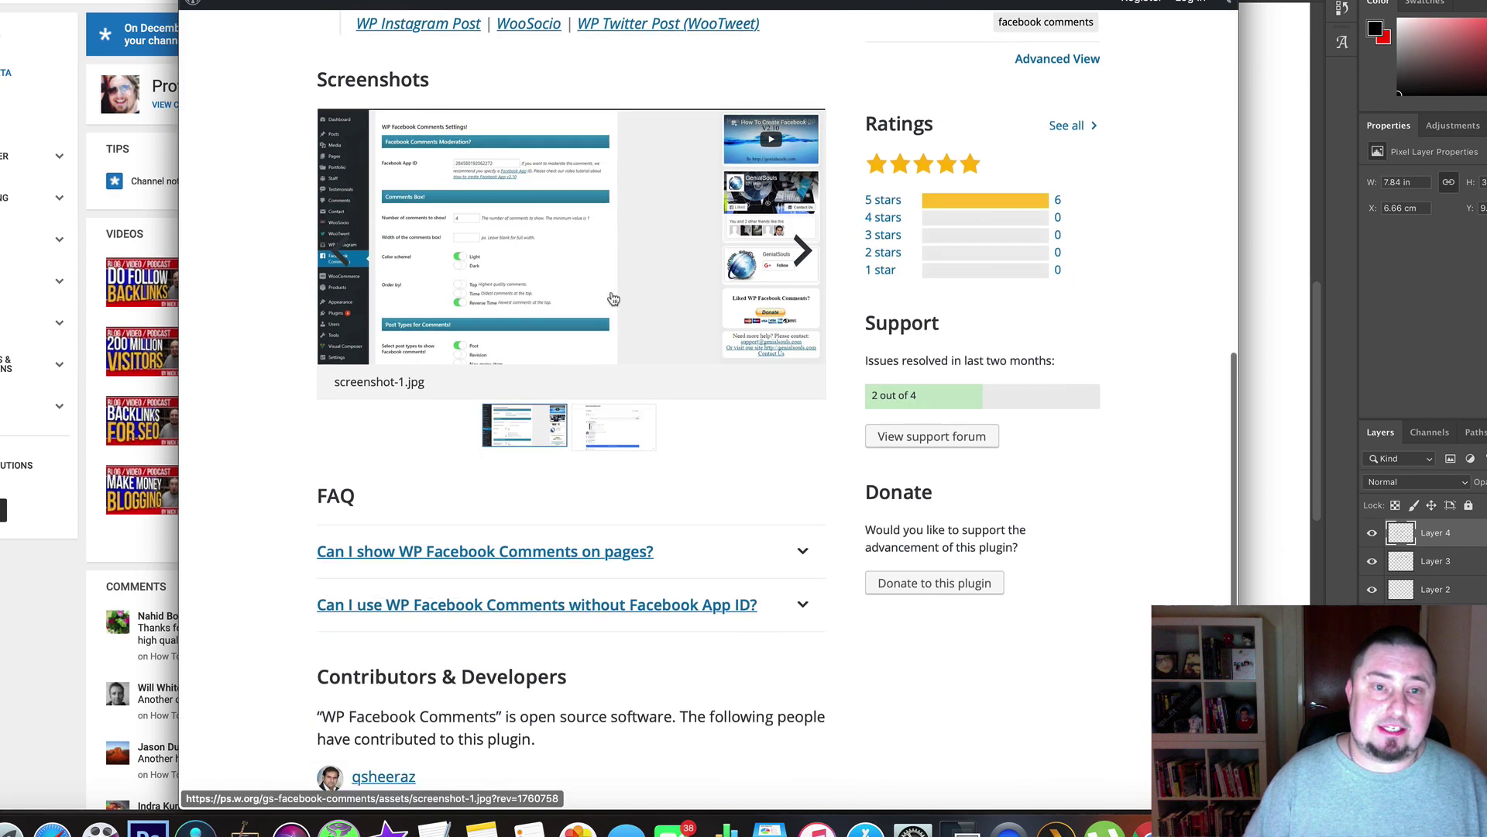
Enlarge the plugin's settings screenshot to examine its comment options, then return to the plugin page.
click(592, 246)
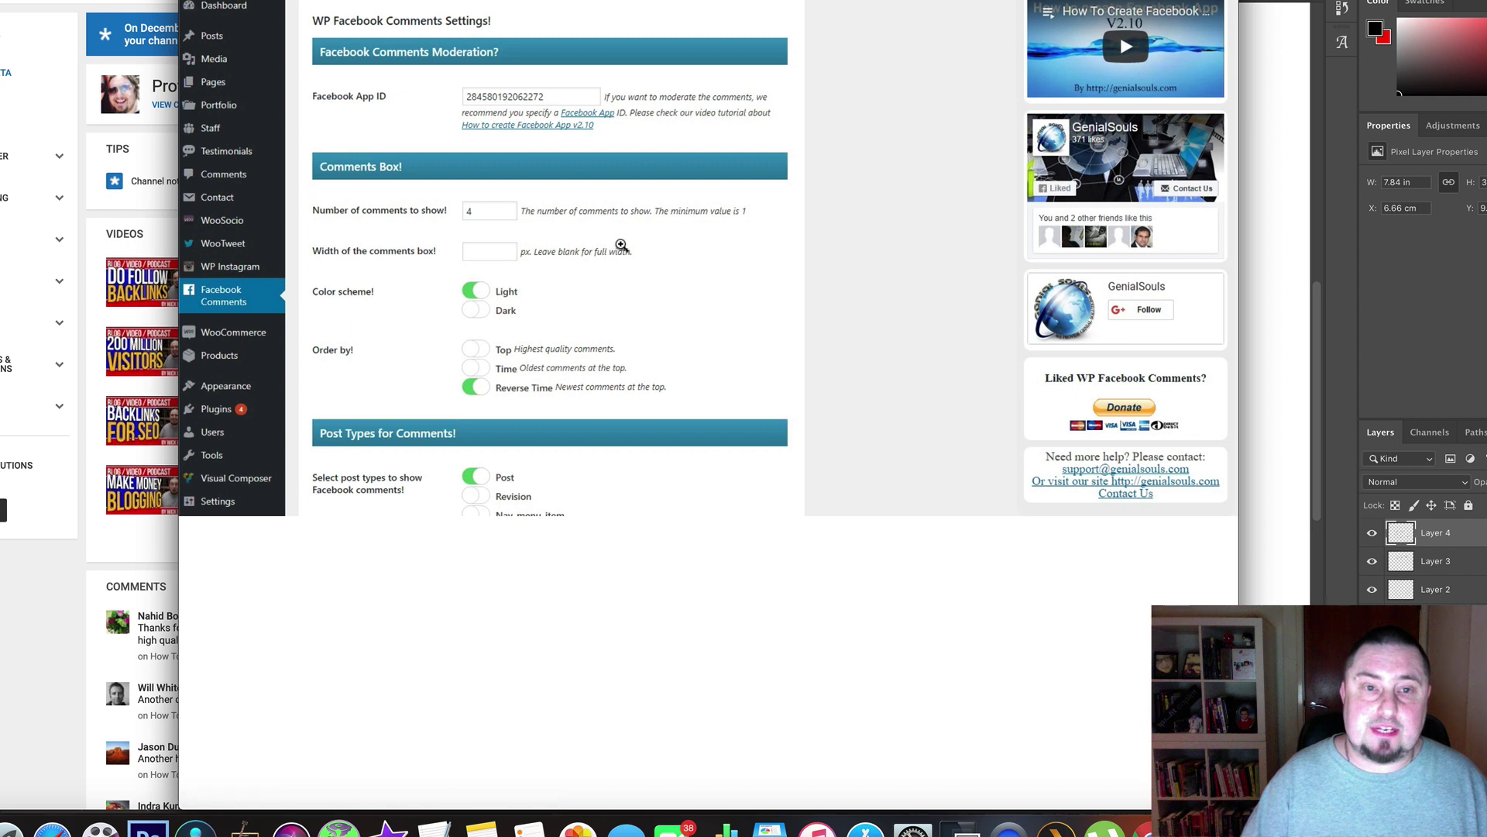
click(677, 228)
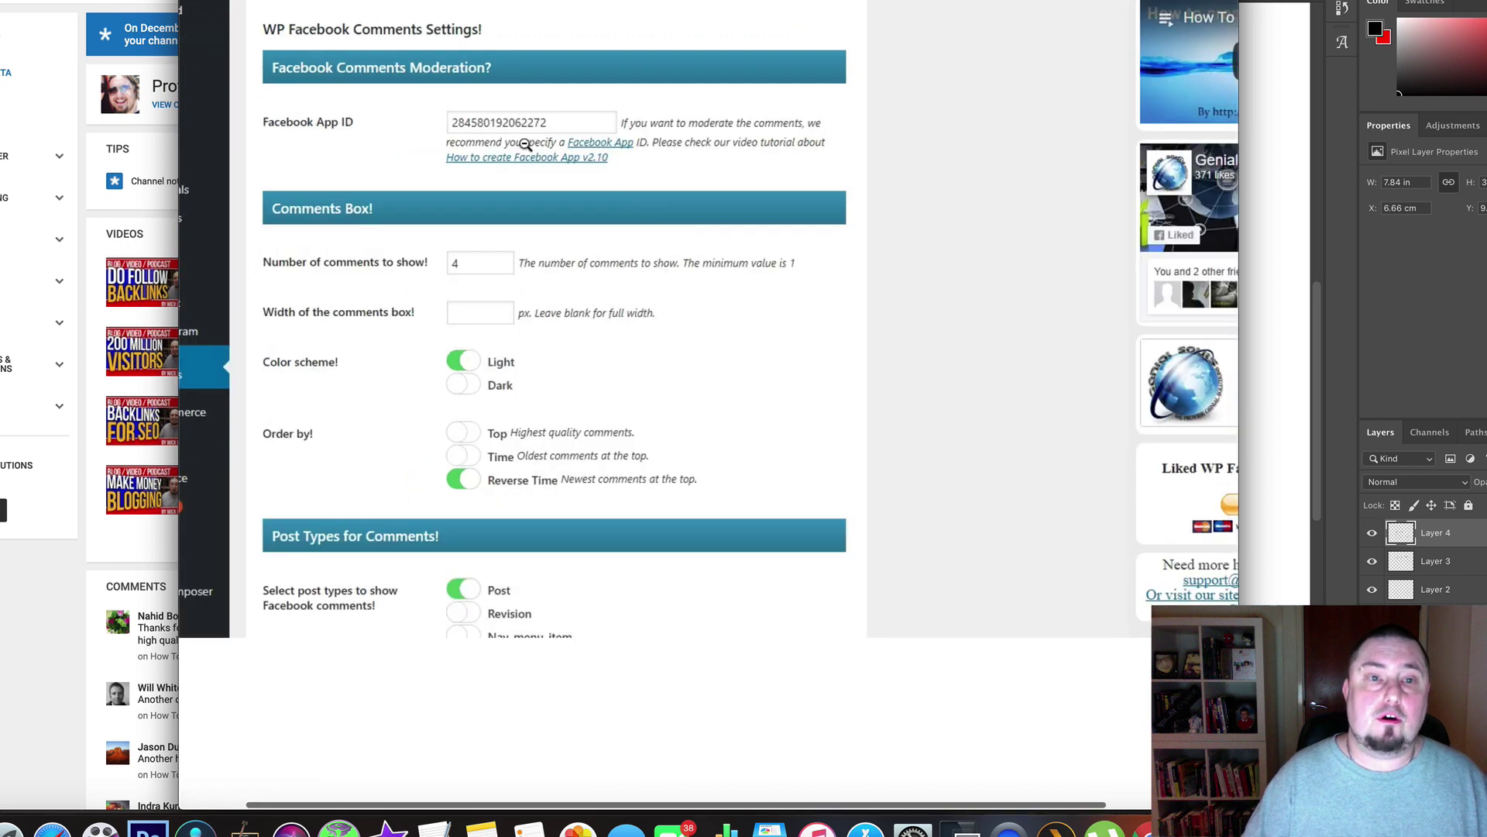
scroll(578, 369, left, 2)
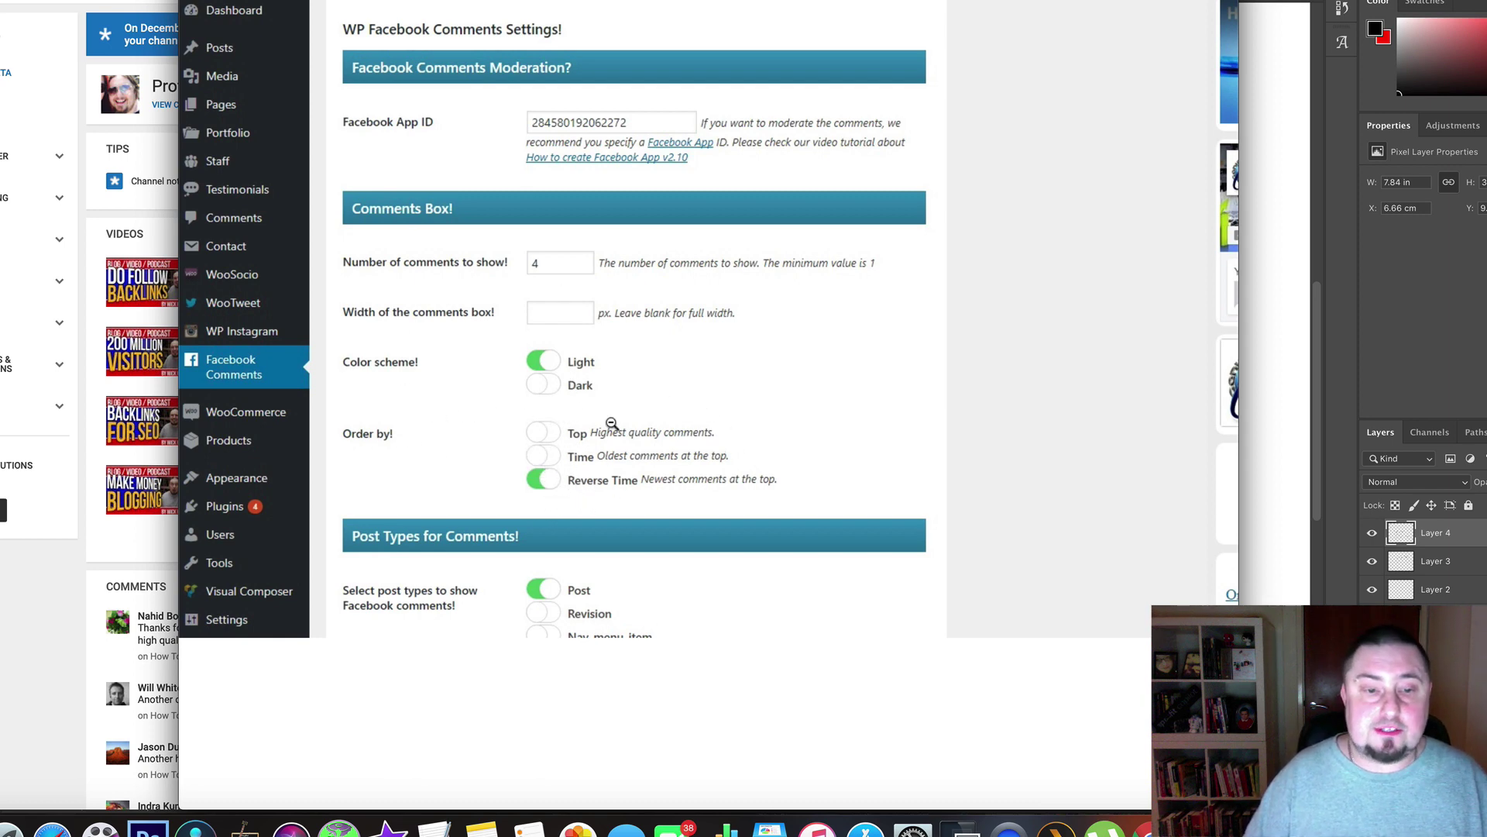
click(714, 291)
scroll(715, 291, up, 9)
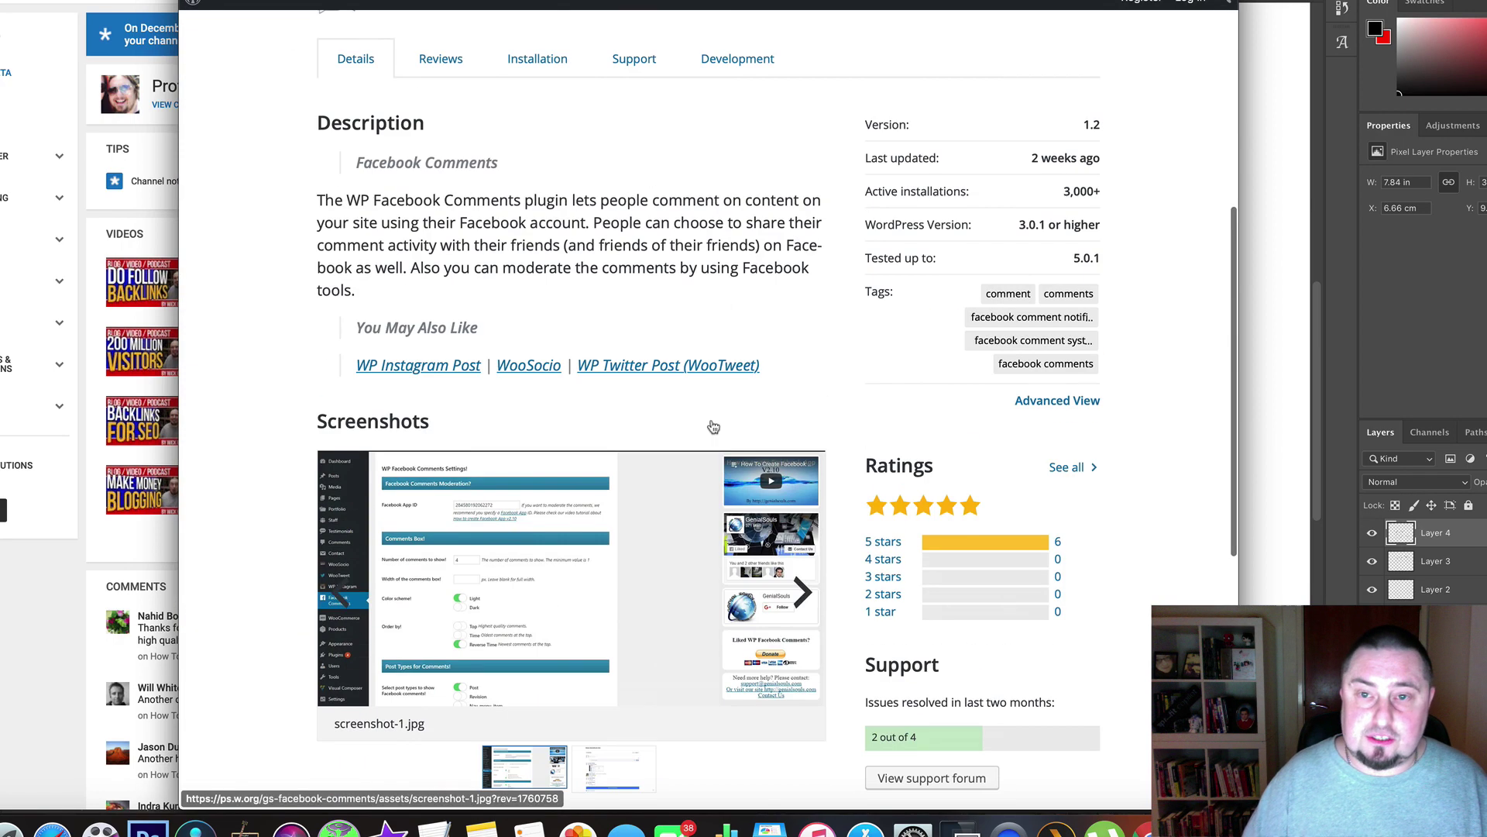
scroll(739, 160, up, 3)
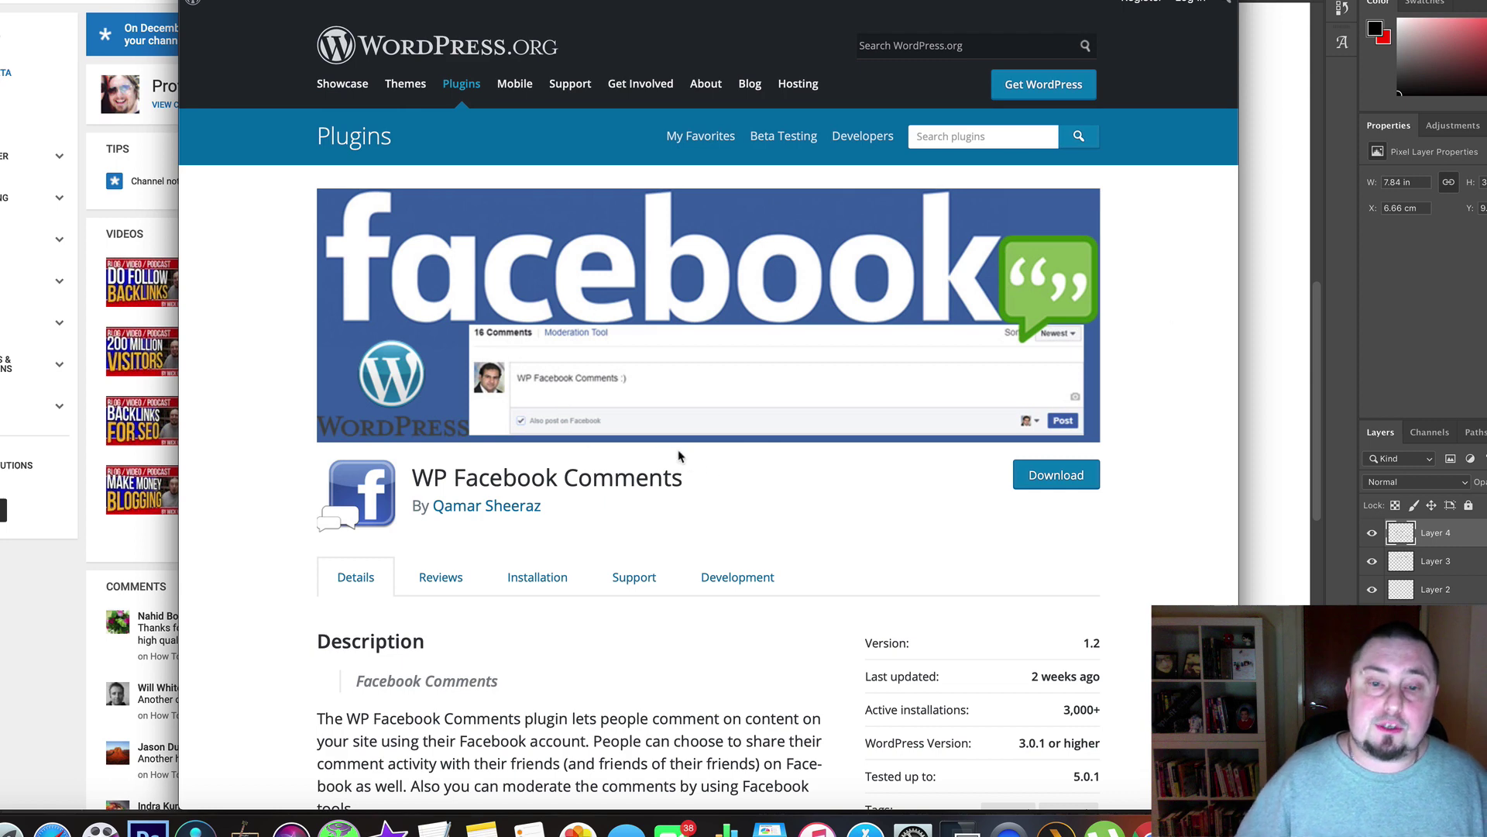
Examine the WP Facebook Comments plugin page again, through its description, screenshots and FAQ.
scroll(709, 495, down, 2)
scroll(674, 387, up, 2)
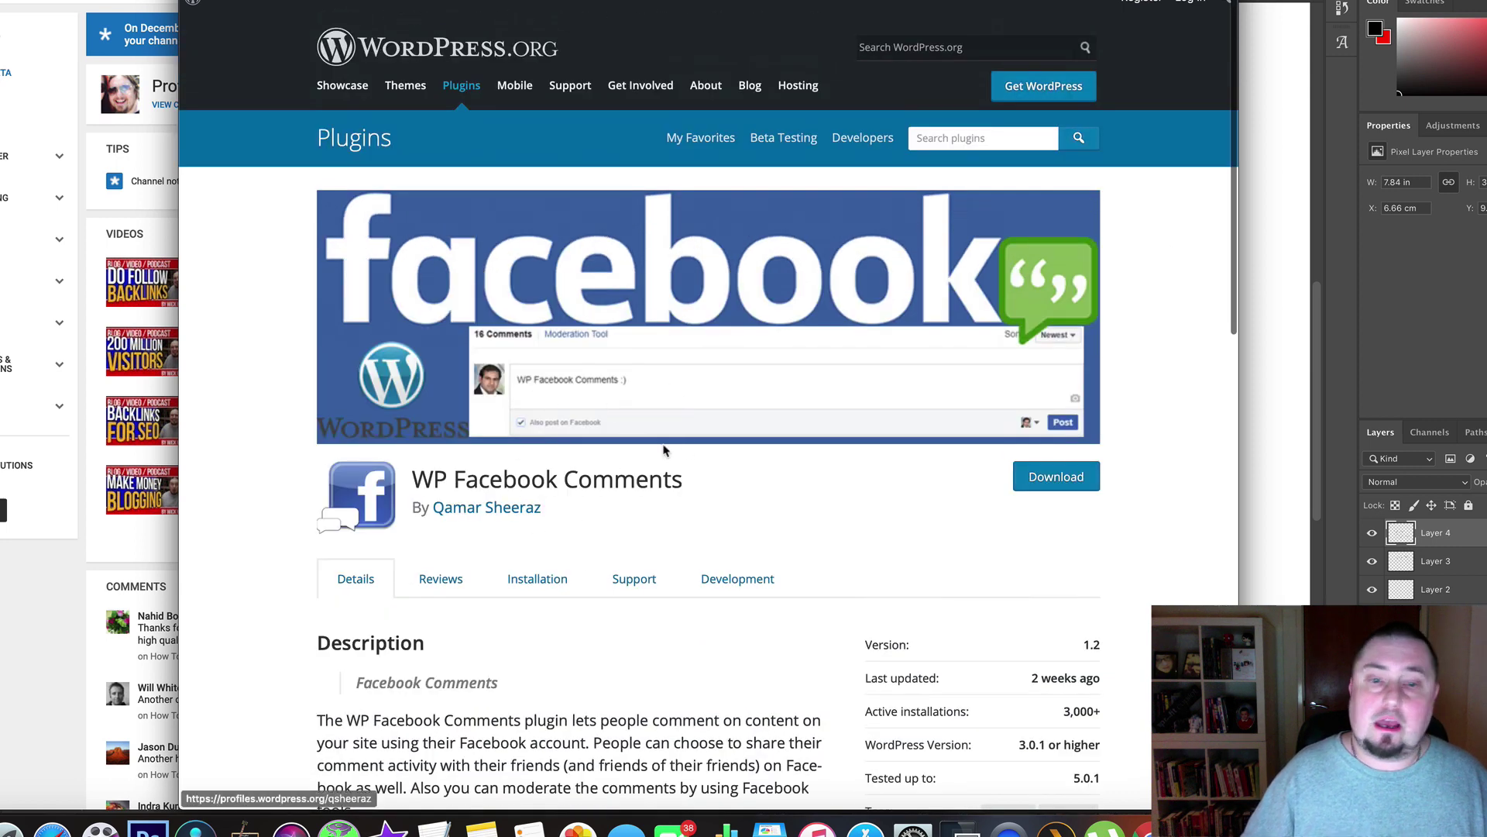
scroll(690, 484, down, 1)
scroll(694, 490, up, 1)
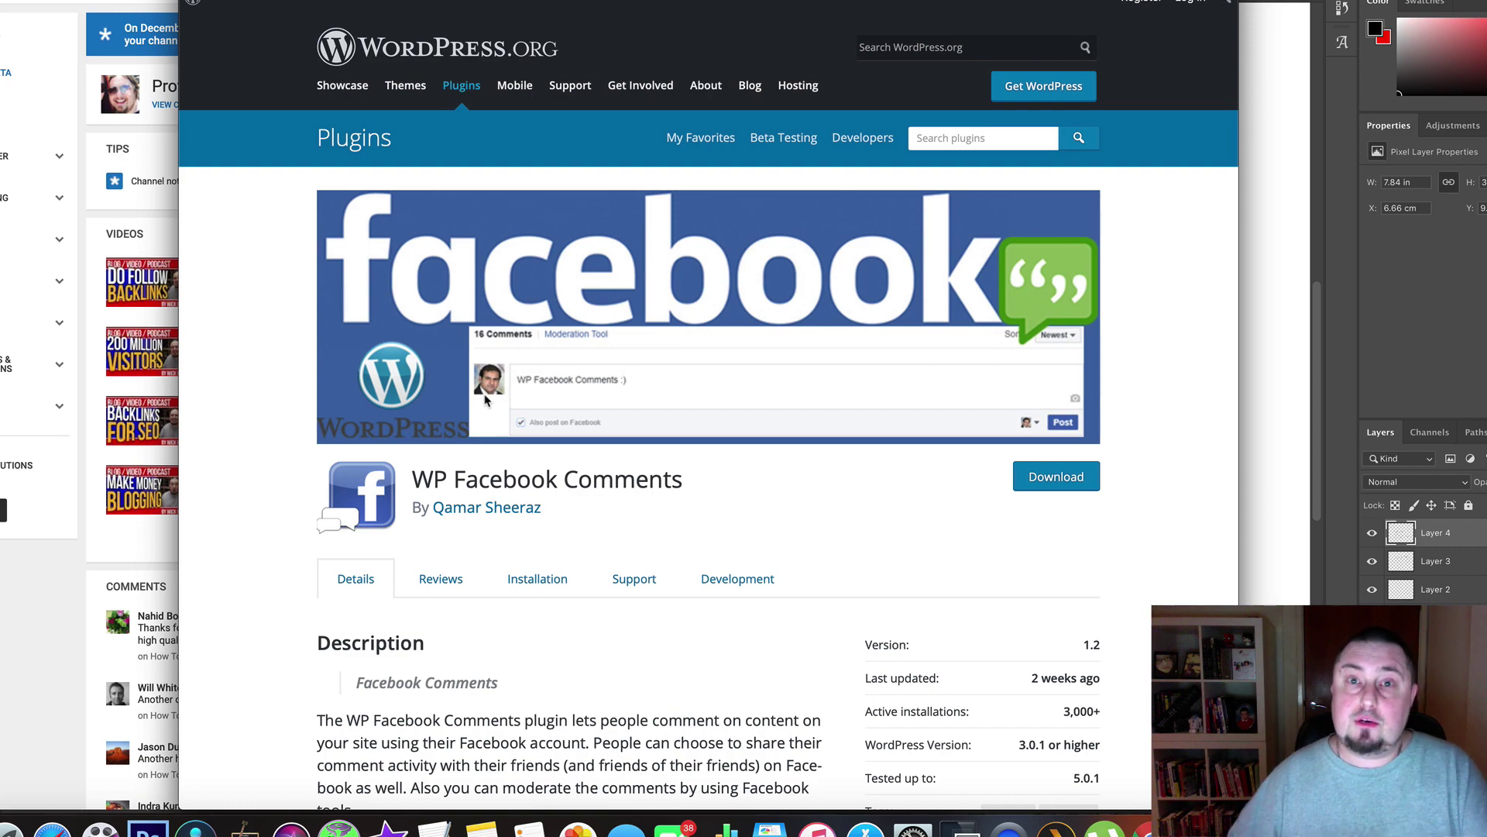
scroll(747, 515, down, 4)
scroll(750, 415, up, 4)
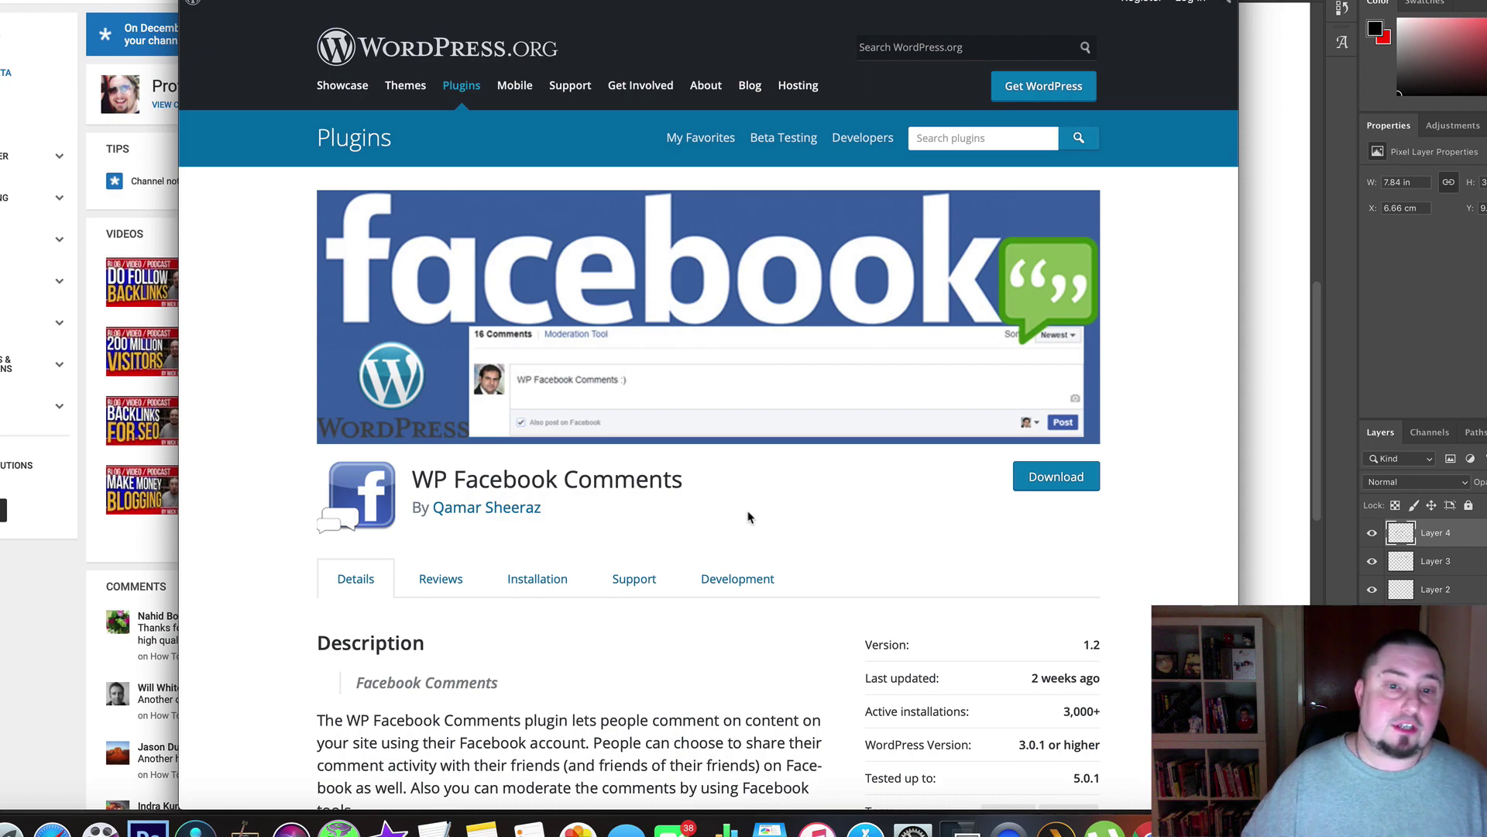
scroll(749, 517, down, 10)
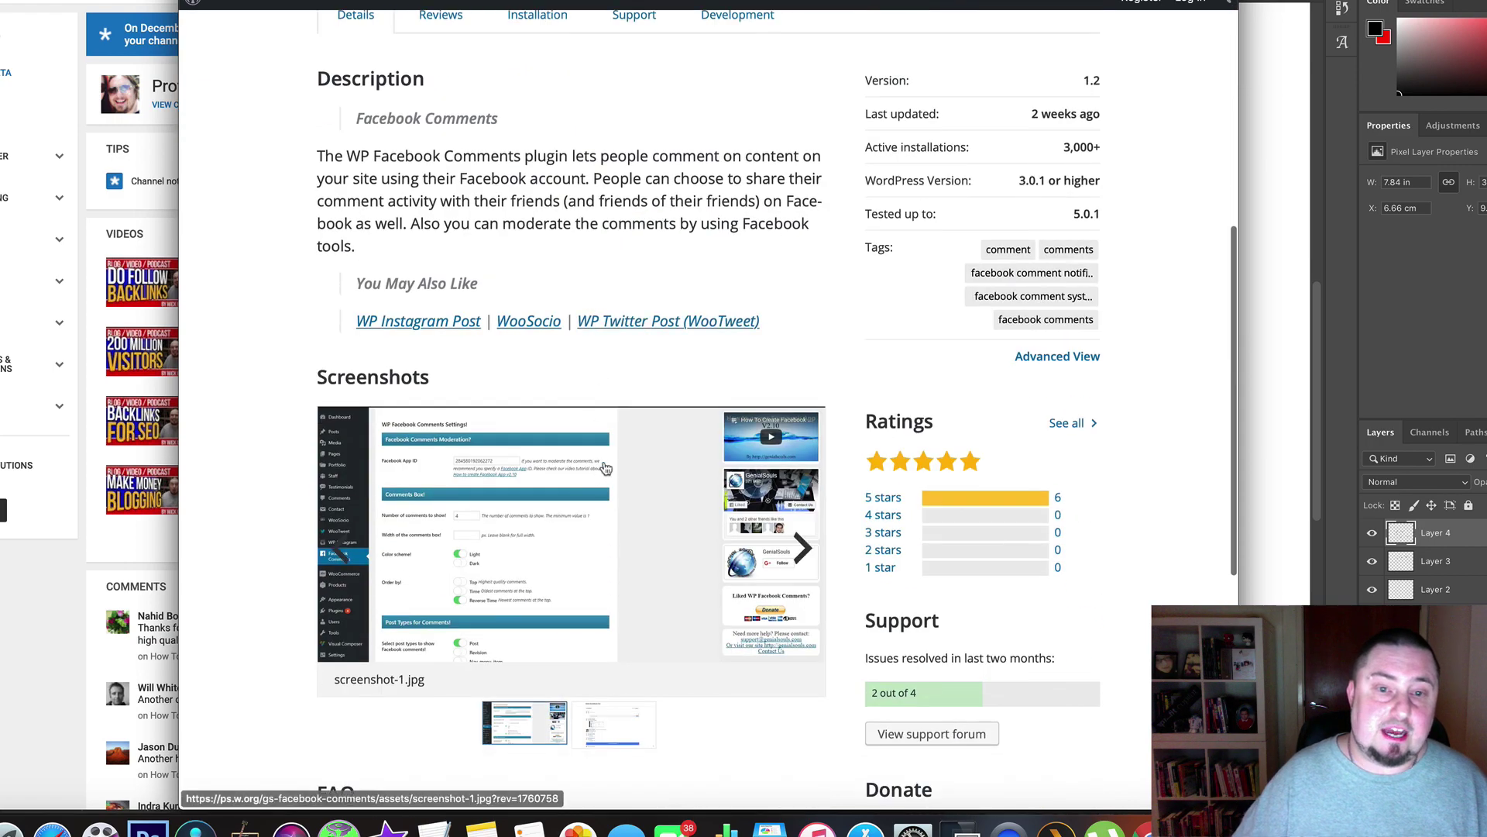
scroll(659, 341, down, 5)
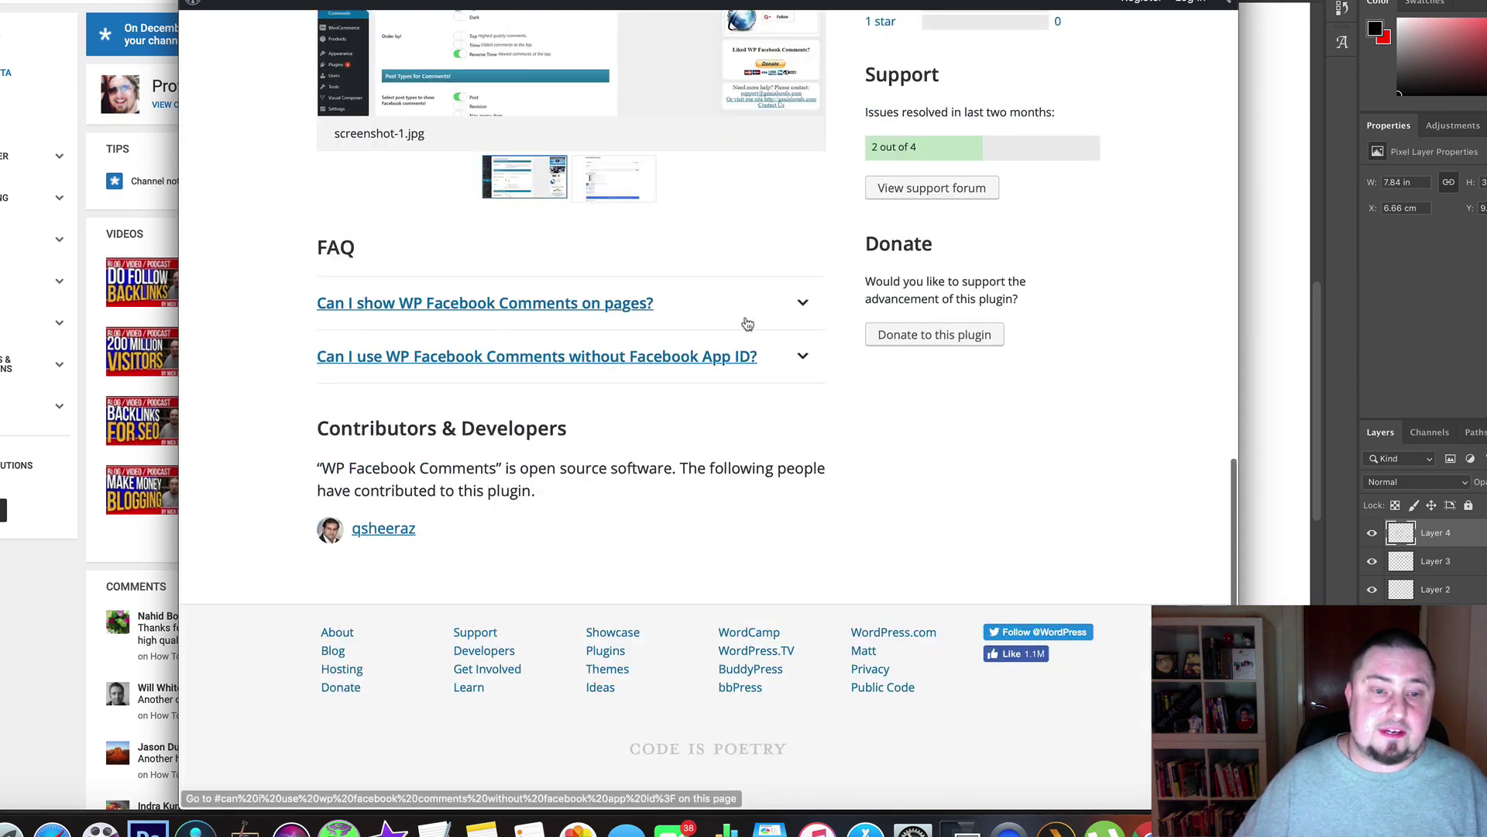
Return to Photoshop, hide the layer with the "FB Comments" notes and add a new empty layer.
scroll(748, 418, up, 10)
scroll(736, 510, up, 5)
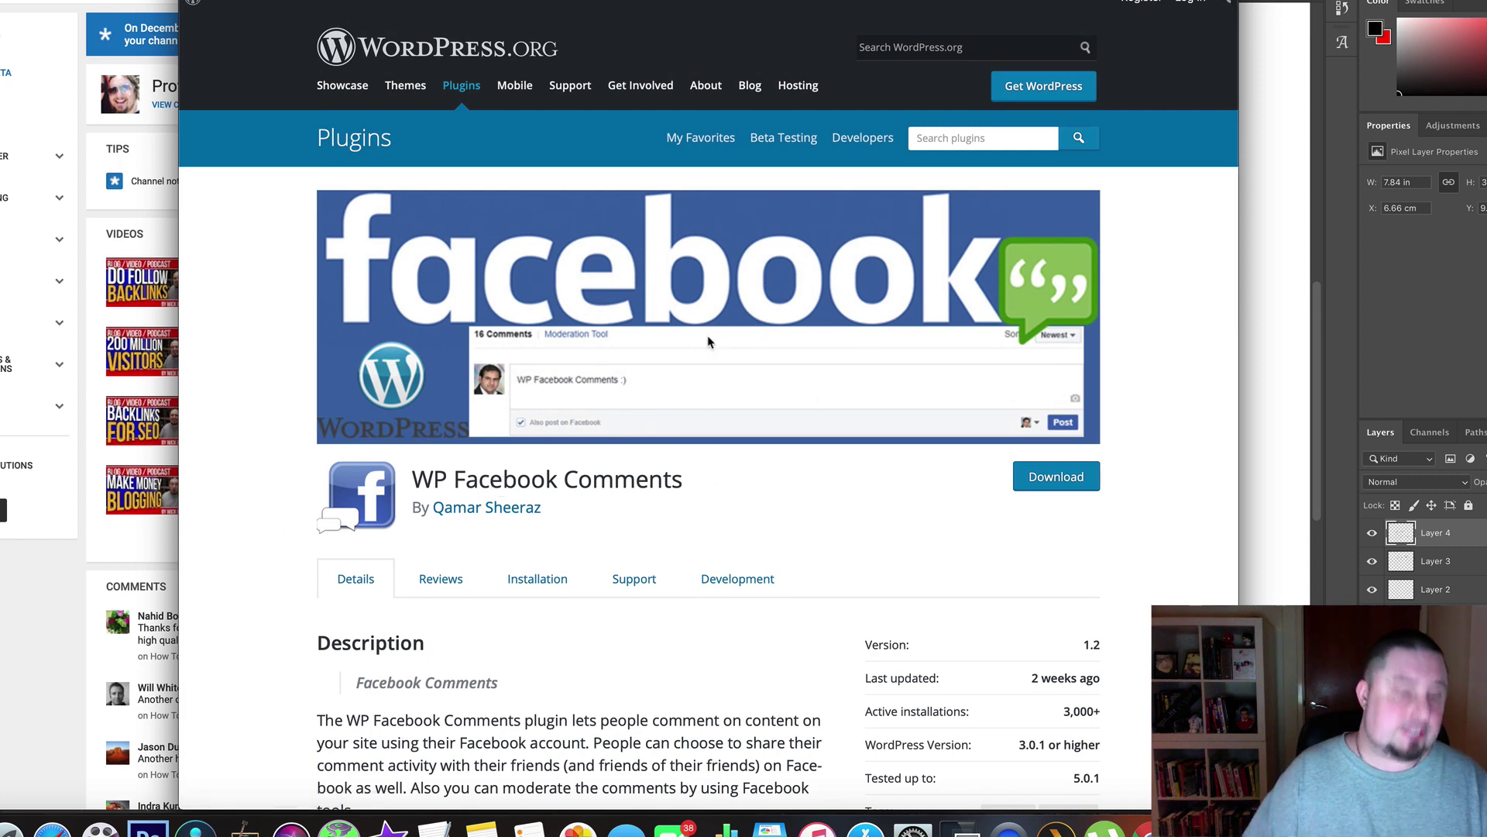
key(super+Tab)
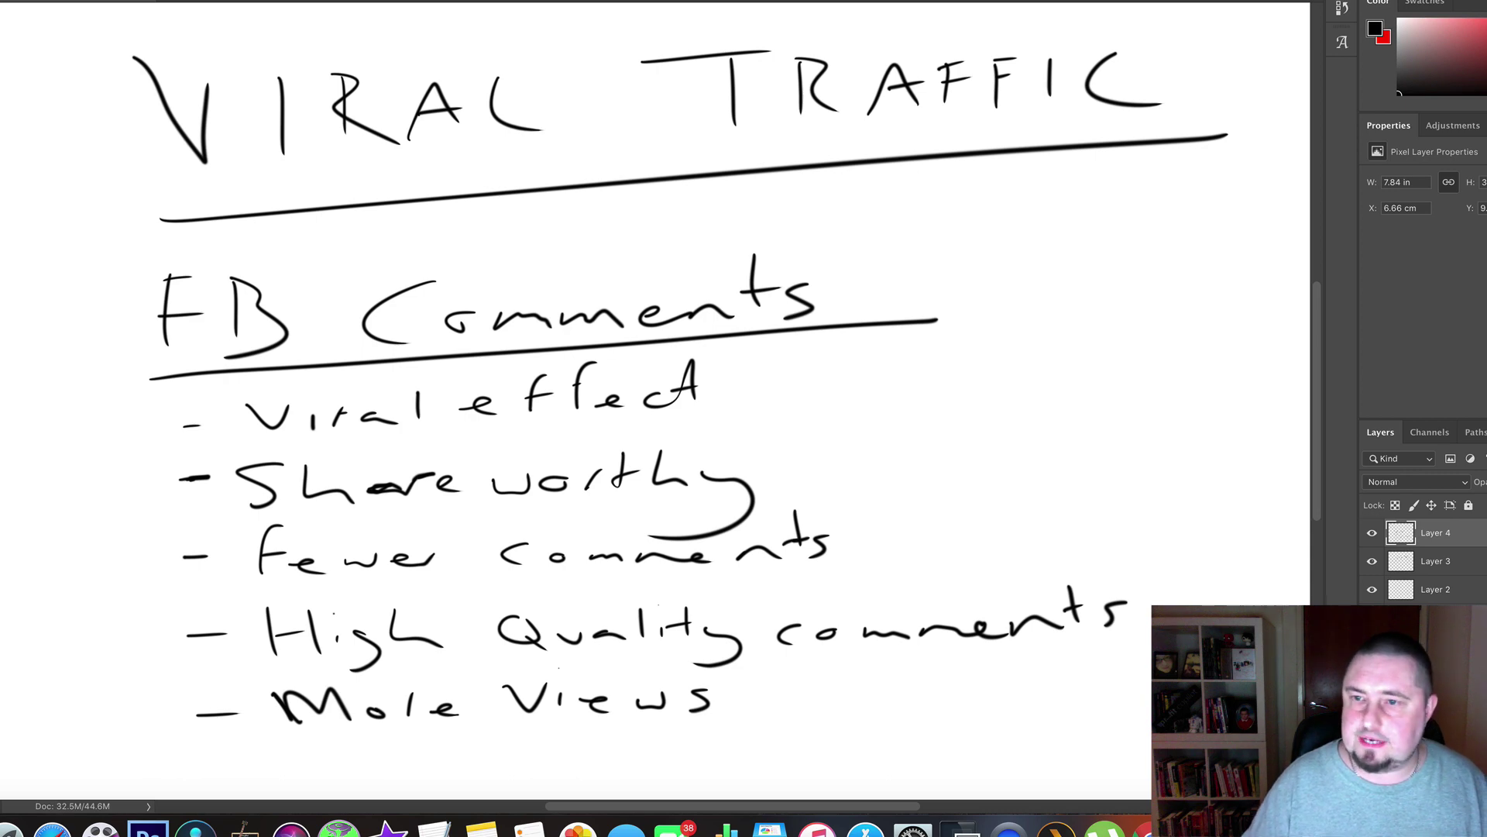
click(1372, 532)
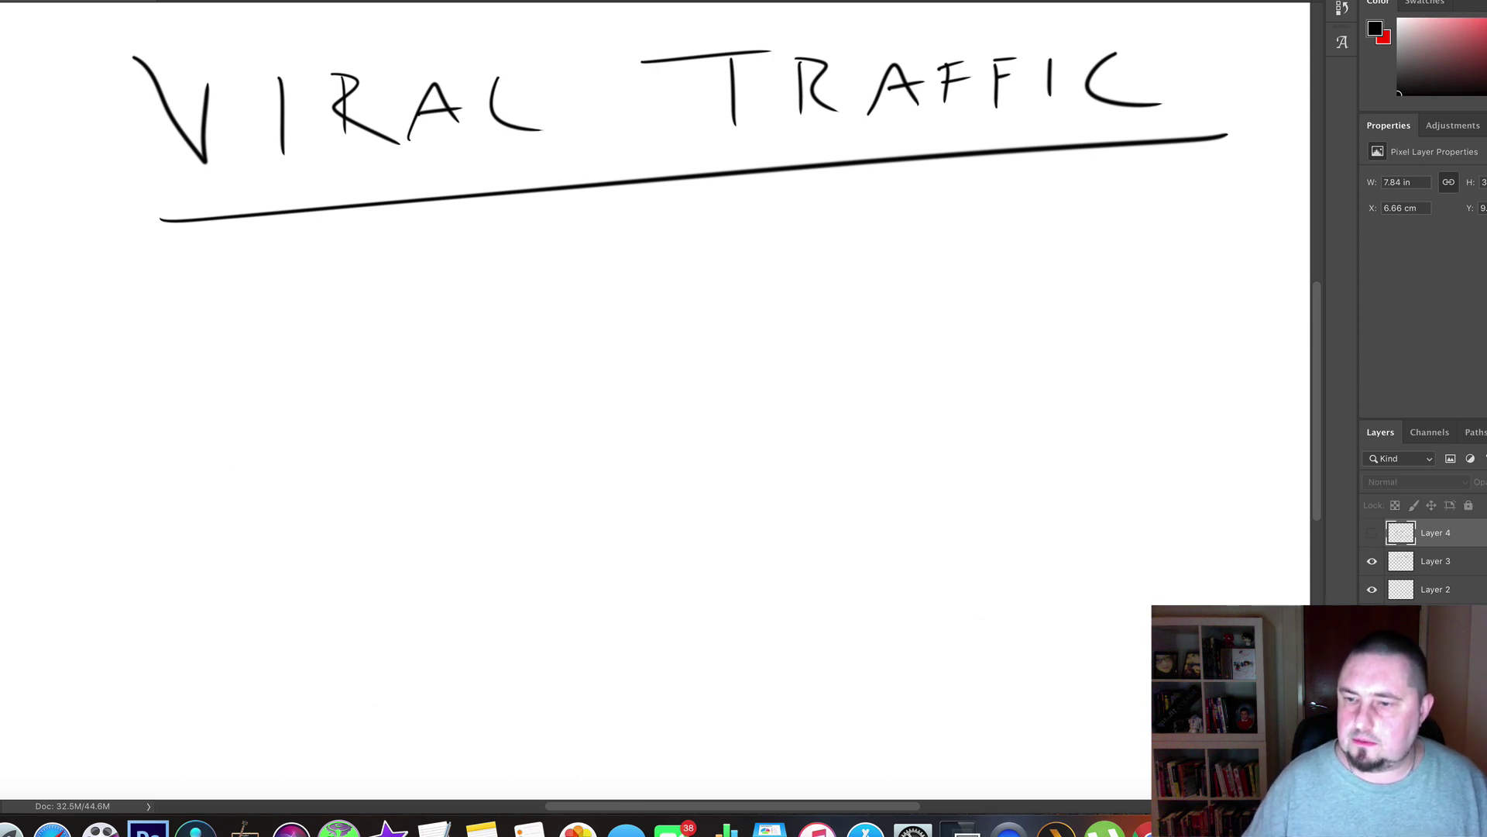
key(super+shift+alt+n)
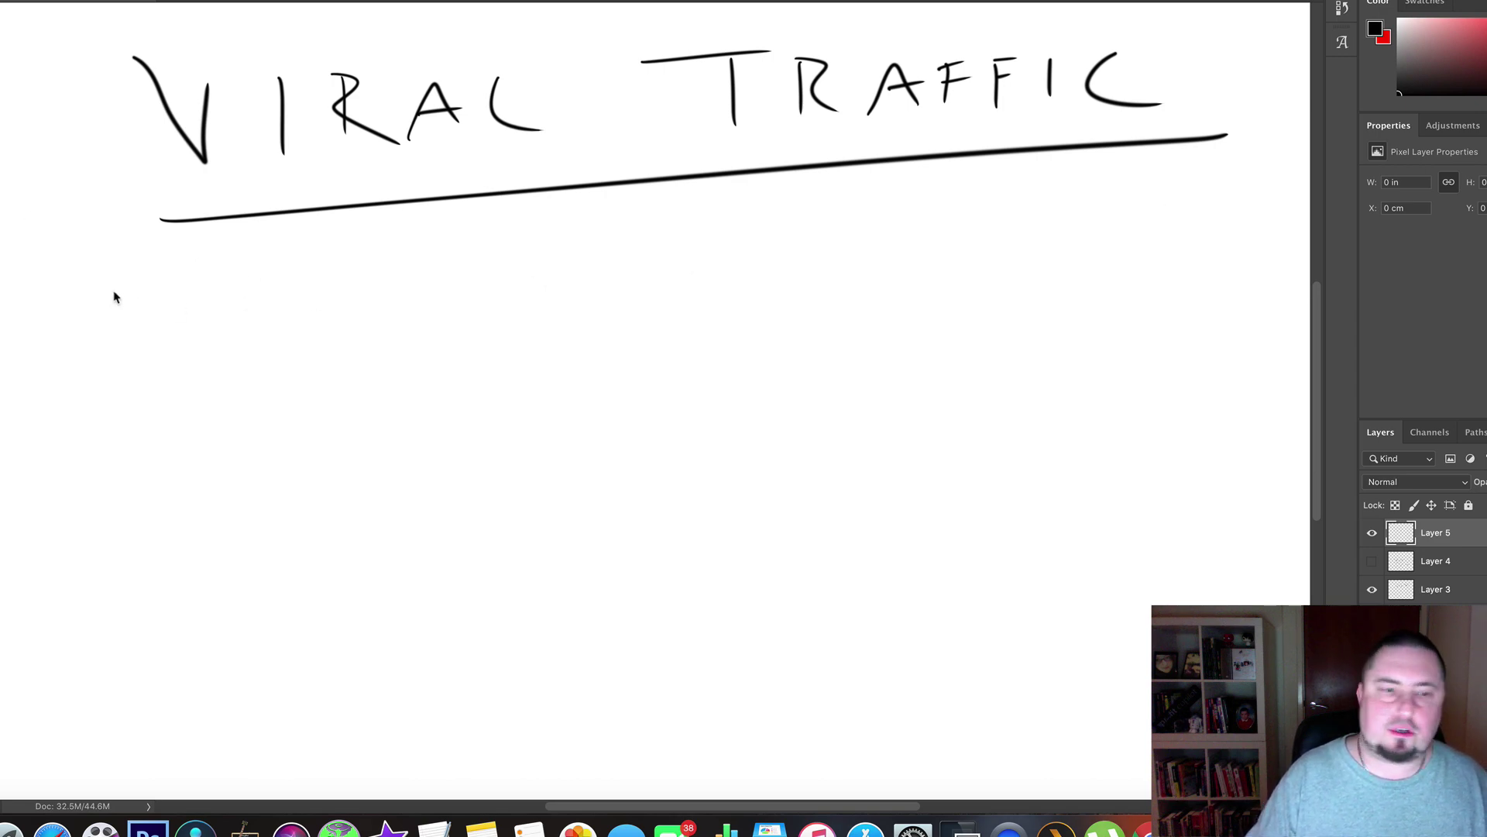
Handwrite the heading "Social Lockers" below the "VIRAL TRAFFIC" title and underline it.
drag(111, 279, 180, 265)
mouse_move(190, 320)
mouse_down()
mouse_move(129, 330)
mouse_move(200, 307)
mouse_move(323, 308)
mouse_up()
drag(349, 254, 349, 318)
mouse_move(449, 259)
mouse_down()
mouse_move(448, 285)
mouse_move(489, 296)
mouse_up()
drag(511, 285, 508, 293)
mouse_move(541, 282)
mouse_down()
mouse_move(527, 293)
mouse_move(597, 279)
mouse_move(598, 295)
mouse_up()
drag(608, 288, 641, 292)
mouse_move(634, 296)
mouse_down()
mouse_move(647, 273)
mouse_move(580, 275)
mouse_up()
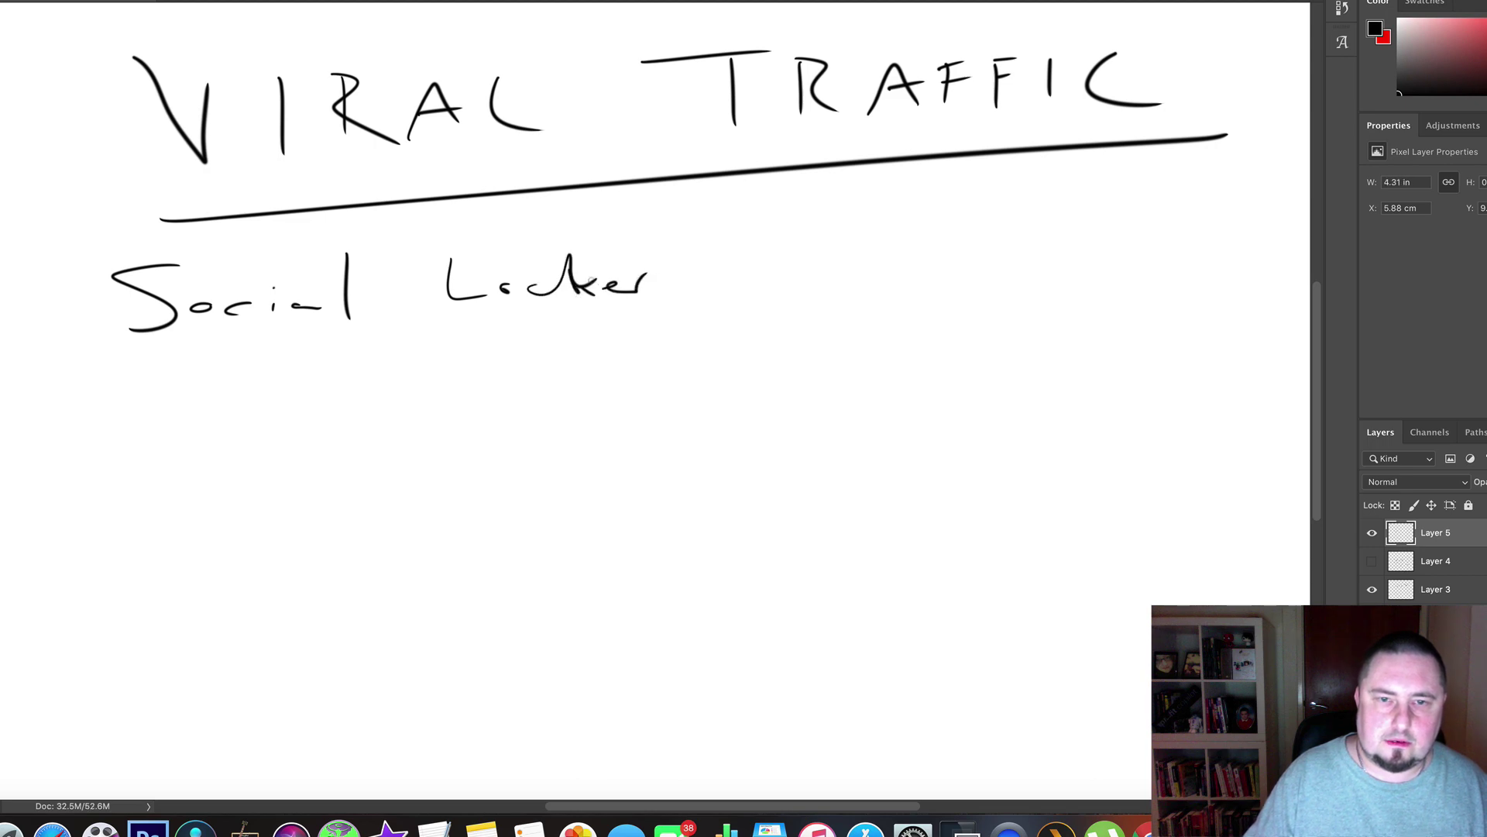
drag(673, 273, 667, 297)
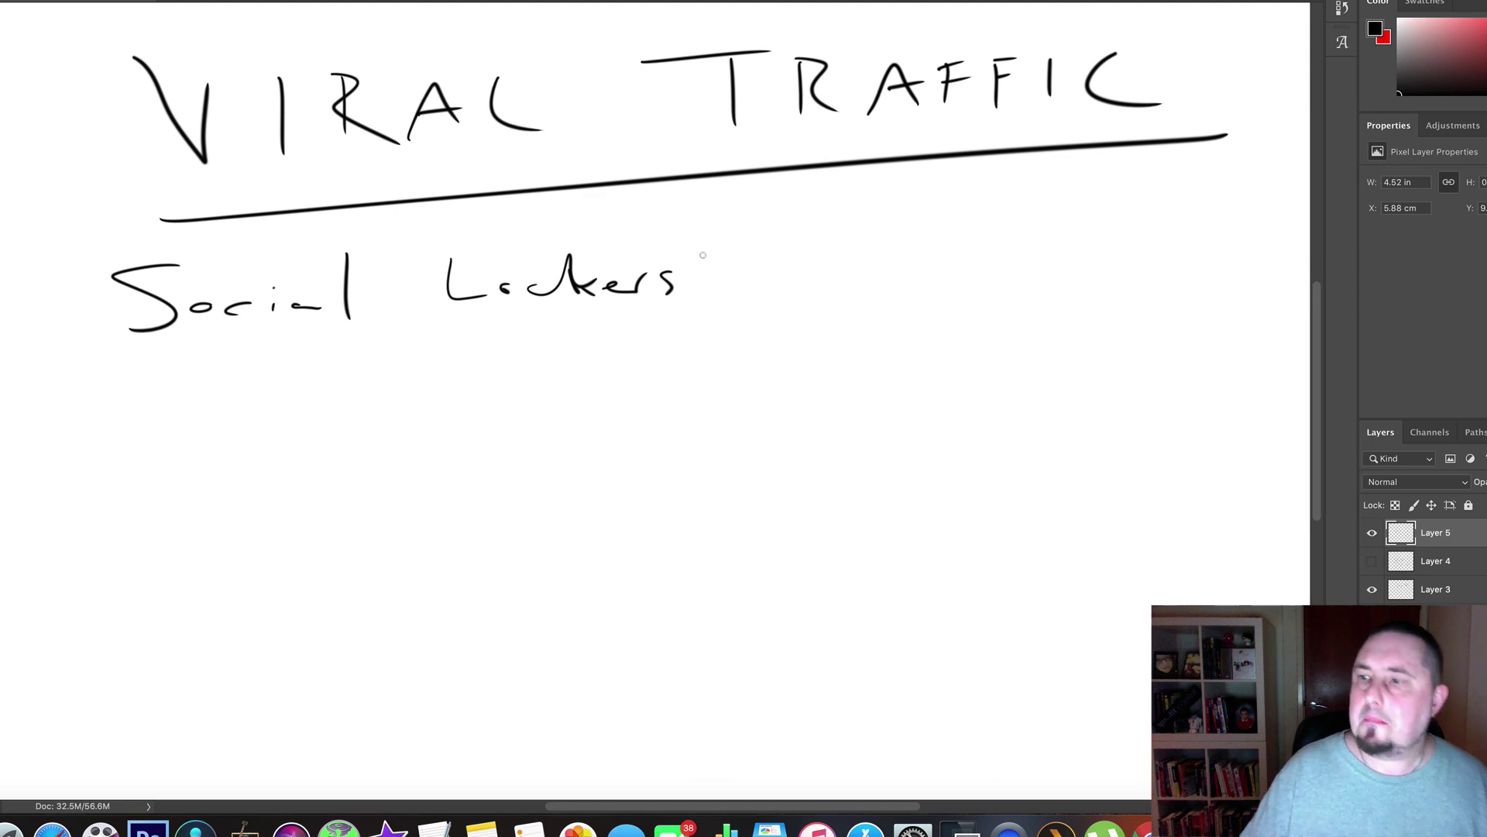
drag(152, 358, 793, 300)
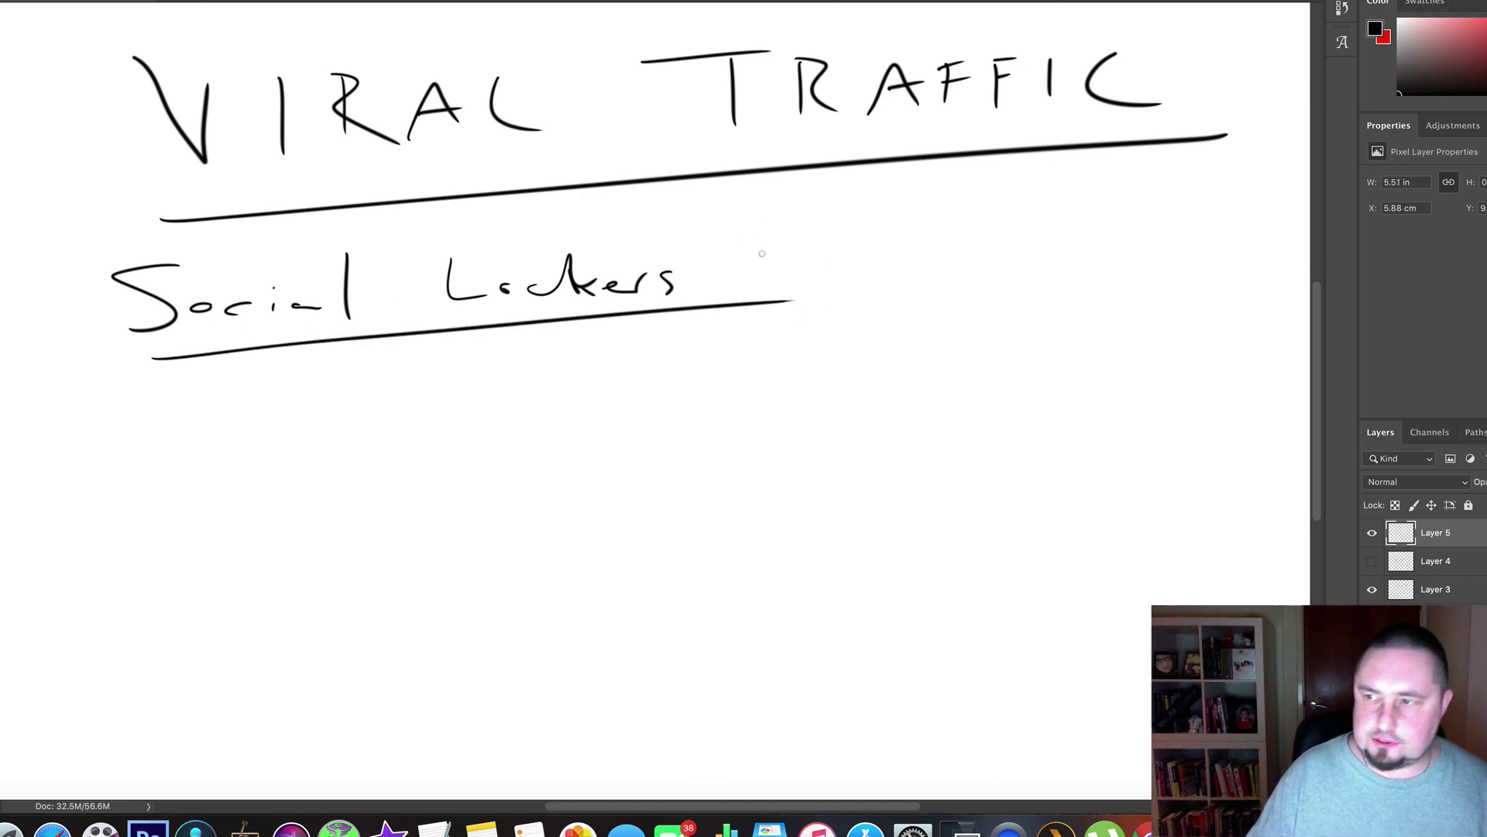
Handwrite "Hide Part of Content" under the "Social Lockers" heading and put a bullet dash in front of it.
mouse_move(174, 377)
mouse_down()
mouse_move(174, 393)
mouse_move(211, 409)
mouse_move(264, 400)
mouse_up()
drag(297, 393, 311, 397)
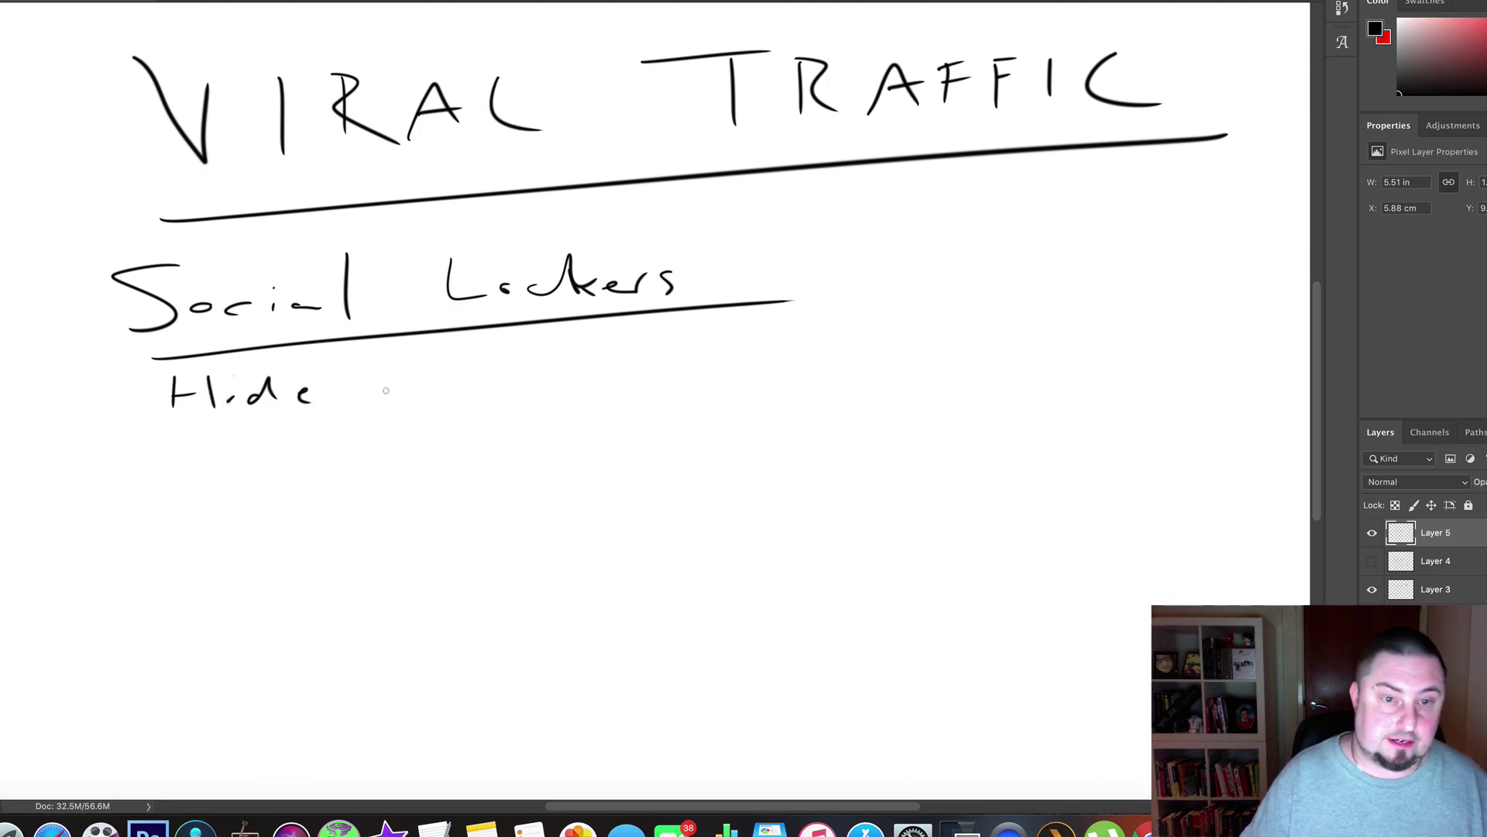
mouse_move(182, 395)
mouse_down()
mouse_move(222, 393)
mouse_move(209, 401)
mouse_up()
mouse_move(380, 362)
mouse_down()
mouse_move(379, 400)
mouse_move(380, 384)
mouse_move(434, 397)
mouse_up()
mouse_move(437, 397)
mouse_down()
mouse_move(579, 357)
mouse_move(657, 385)
mouse_up()
drag(690, 378, 698, 377)
drag(711, 379, 753, 386)
drag(779, 332, 777, 367)
drag(757, 361, 876, 375)
drag(867, 359, 897, 352)
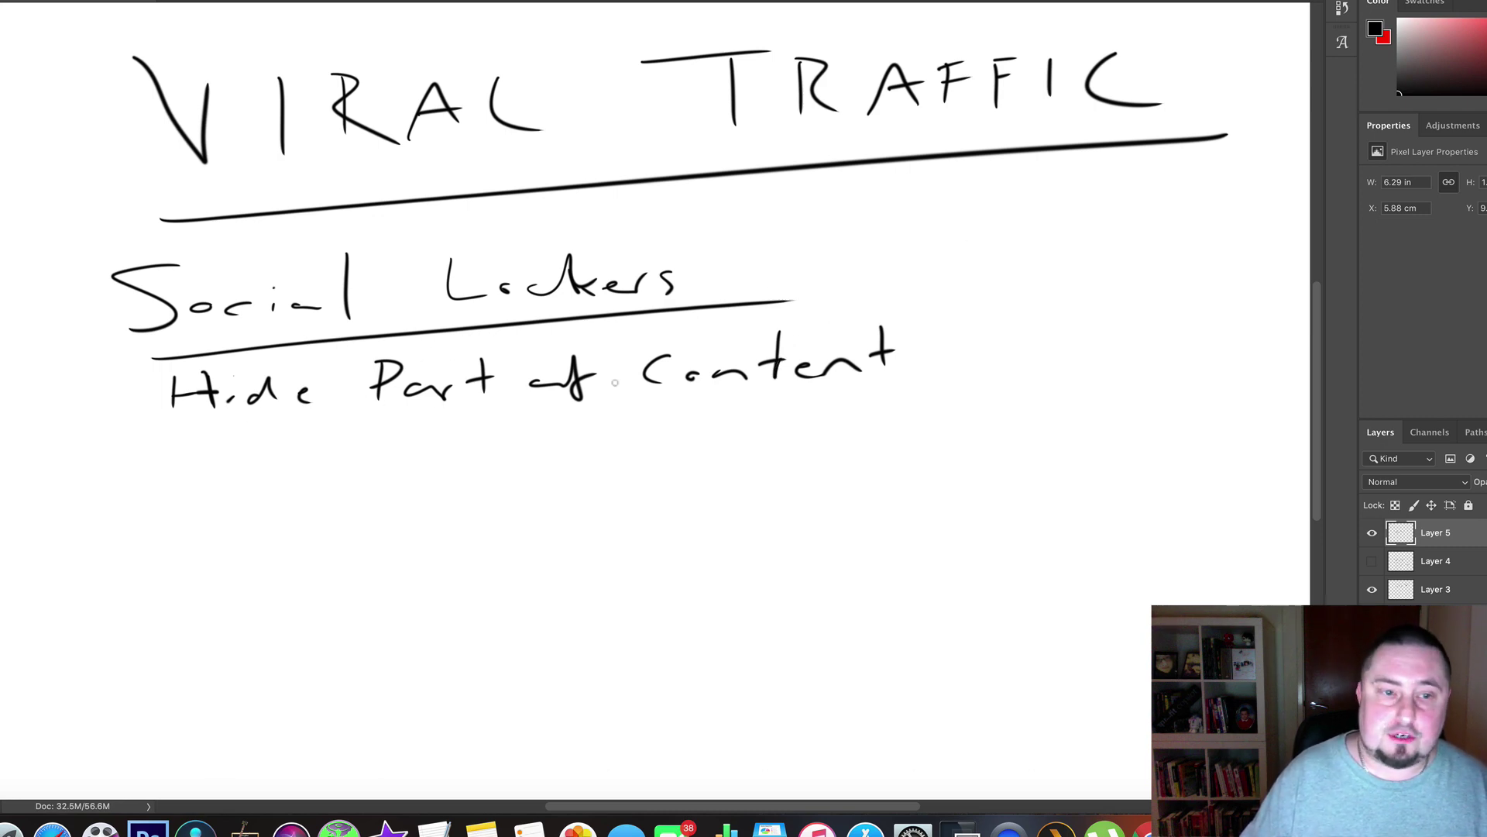
drag(95, 402, 138, 400)
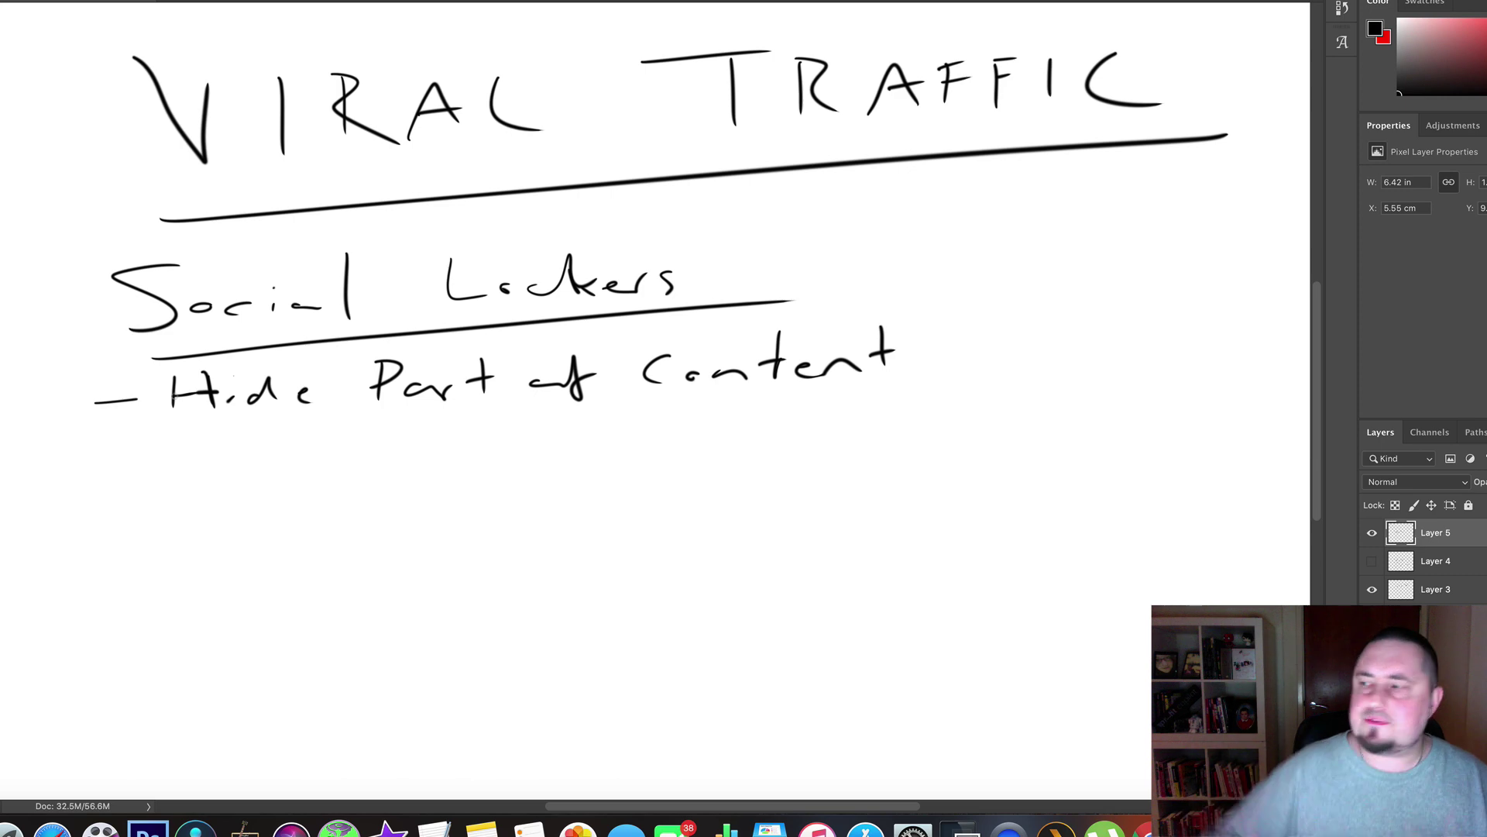
Handwrite the second bullet, "- Reveals Content", below the "Hide Part of Content" line.
mouse_move(96, 456)
mouse_down()
mouse_move(174, 469)
mouse_move(237, 450)
mouse_move(242, 466)
mouse_up()
drag(271, 453, 324, 464)
click(308, 457)
mouse_move(353, 453)
mouse_down()
mouse_move(341, 464)
mouse_move(381, 465)
mouse_up()
drag(423, 435, 403, 465)
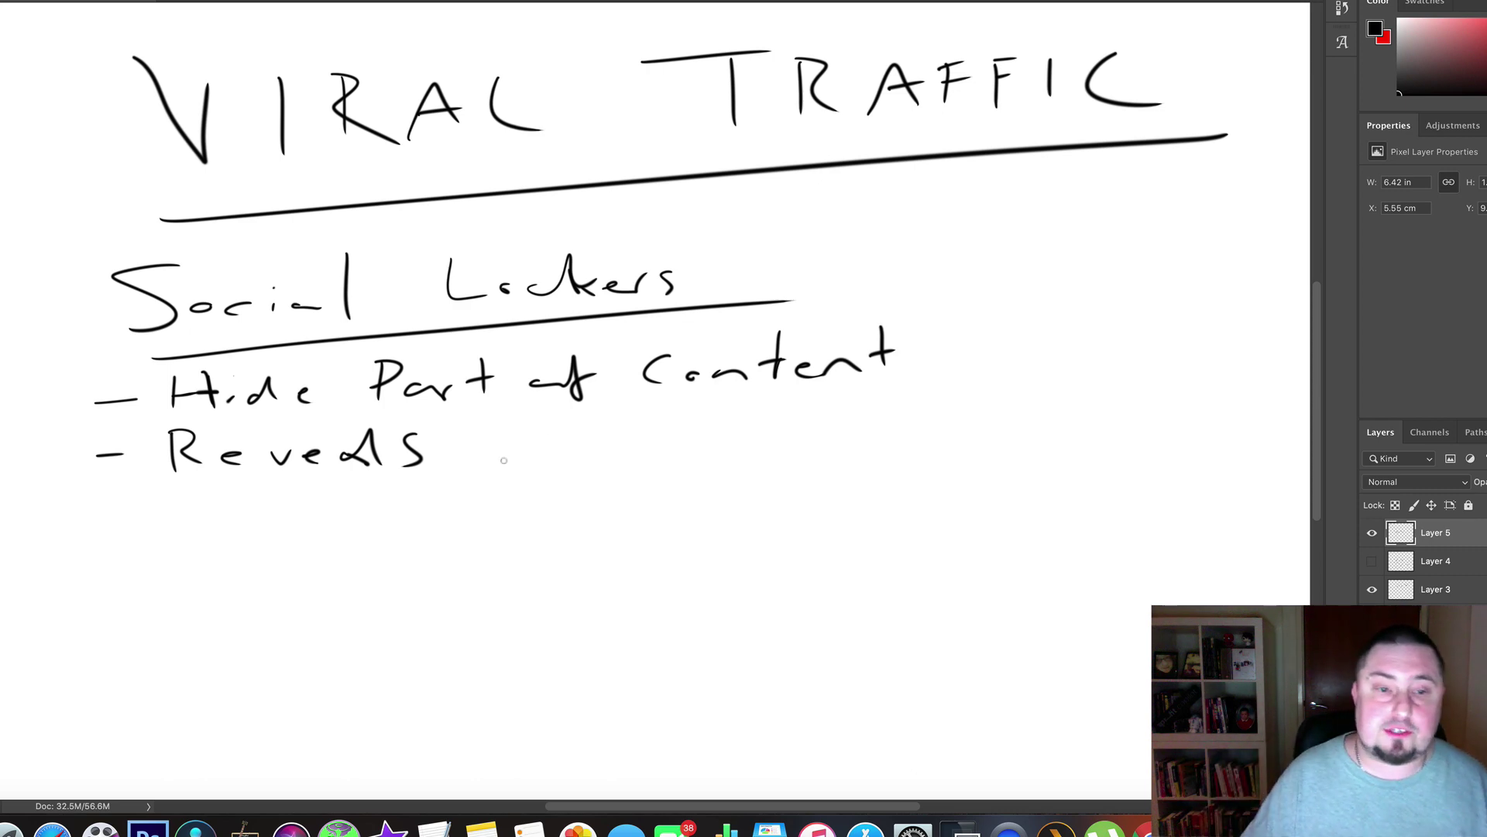
drag(523, 431, 527, 467)
drag(546, 464, 547, 457)
drag(566, 461, 618, 458)
drag(641, 416, 647, 446)
drag(656, 453, 720, 450)
drag(750, 399, 746, 440)
drag(763, 424, 728, 435)
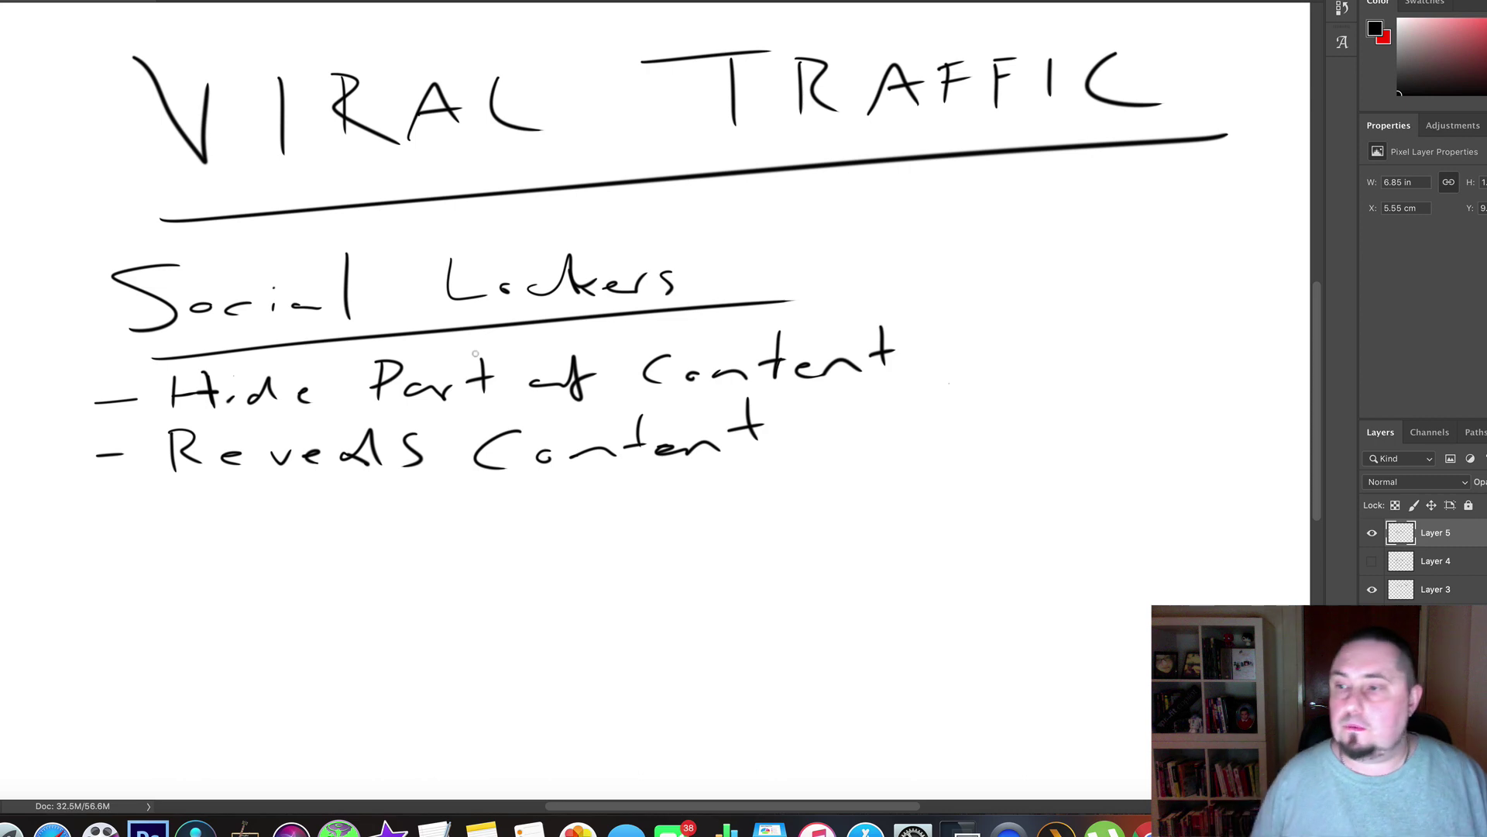
Handwrite the third bullet, "- Don't Have C.T.A.", below the "Reveals Content" line.
drag(103, 514, 128, 514)
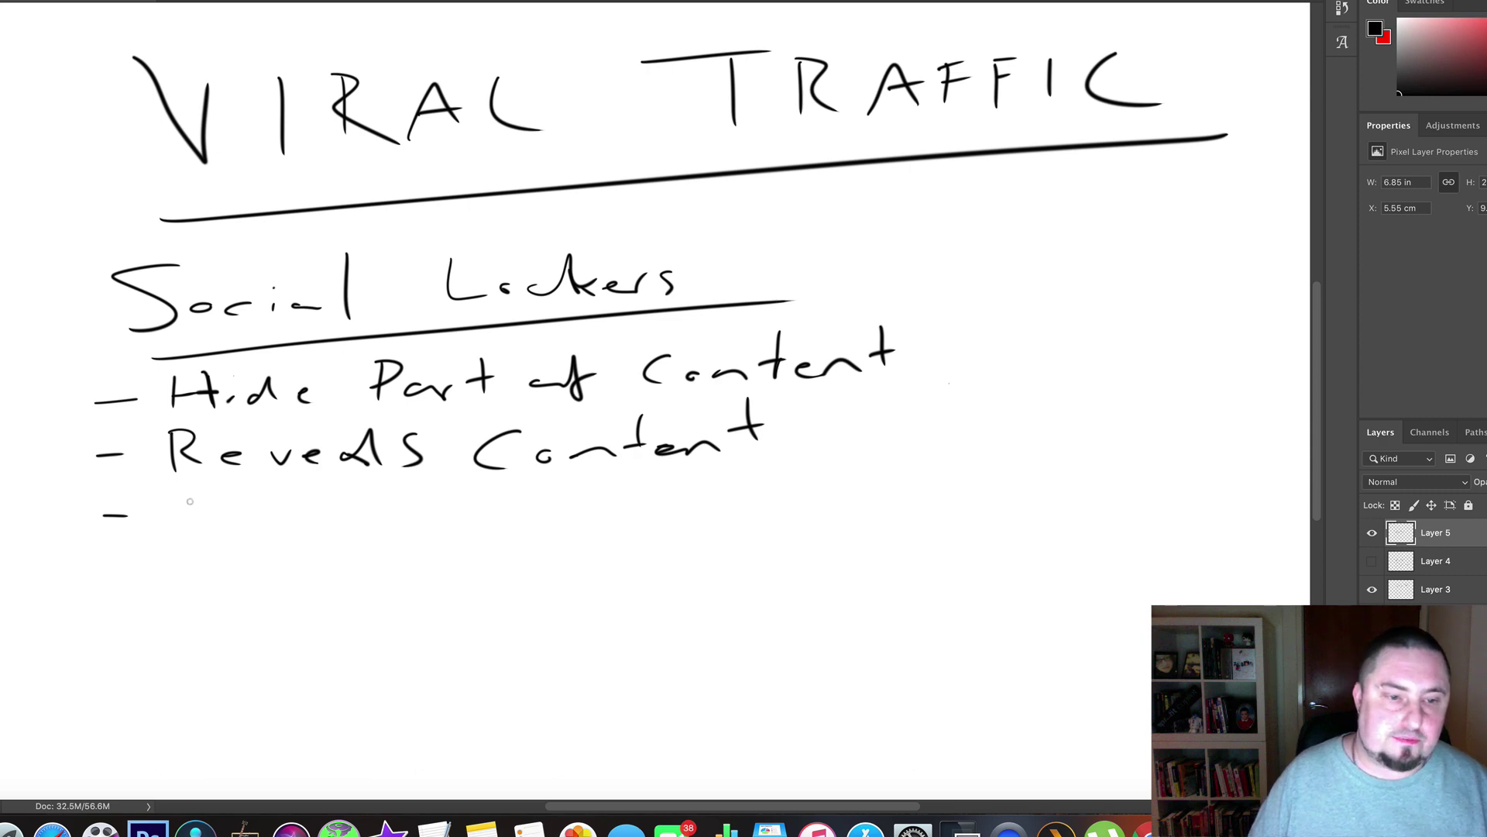
mouse_move(179, 499)
mouse_down()
mouse_move(179, 547)
mouse_move(281, 523)
mouse_move(310, 531)
mouse_up()
mouse_move(341, 500)
mouse_down()
mouse_move(331, 524)
mouse_move(351, 518)
mouse_up()
mouse_move(307, 494)
mouse_down()
mouse_move(431, 535)
mouse_move(517, 530)
mouse_up()
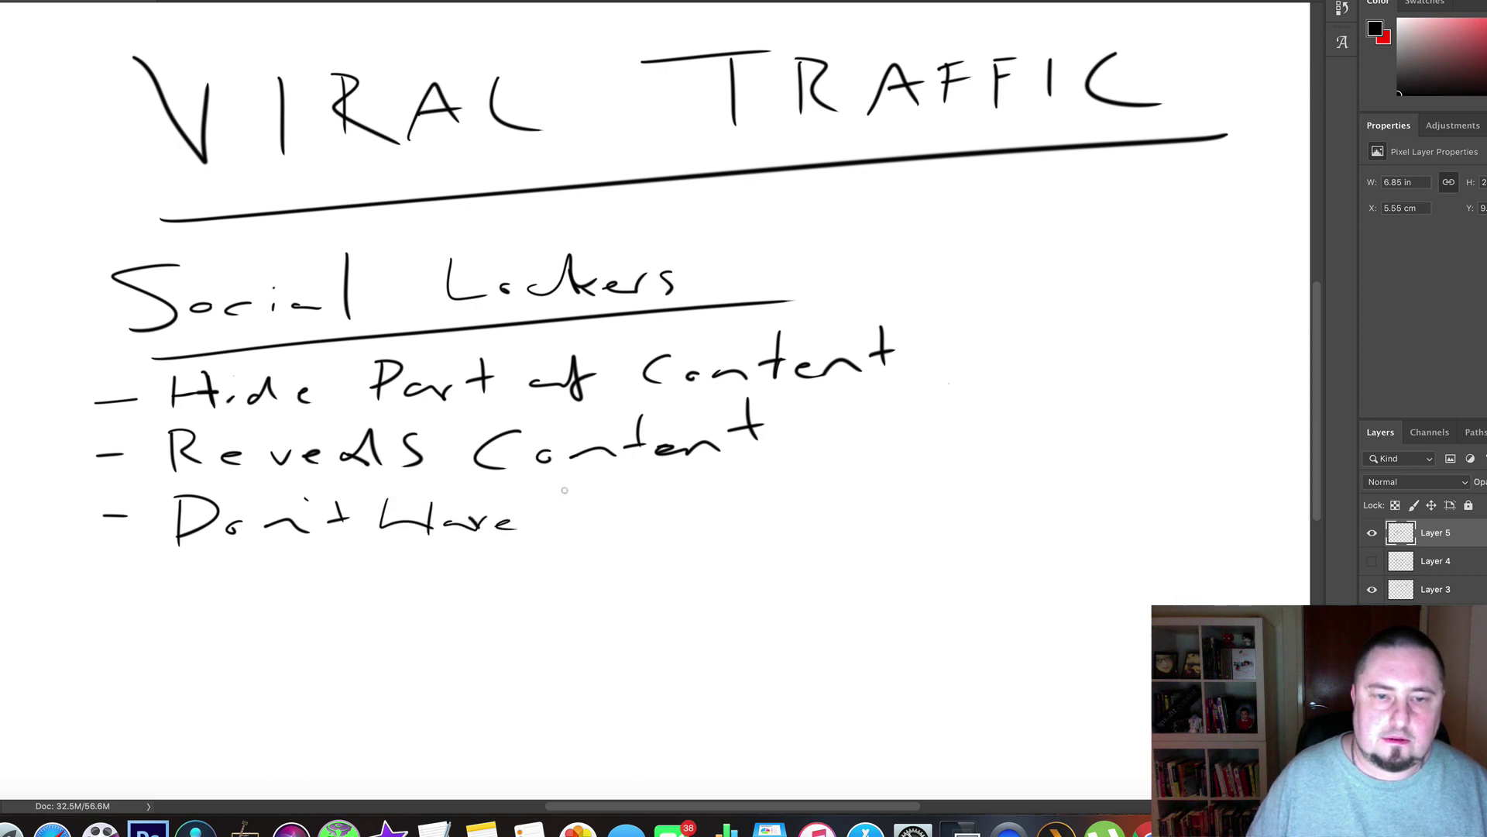
click(625, 533)
mouse_move(602, 496)
mouse_down()
mouse_move(598, 533)
mouse_move(686, 499)
mouse_move(678, 528)
mouse_move(737, 497)
mouse_move(762, 519)
mouse_up()
click(697, 532)
drag(731, 509, 752, 505)
click(787, 521)
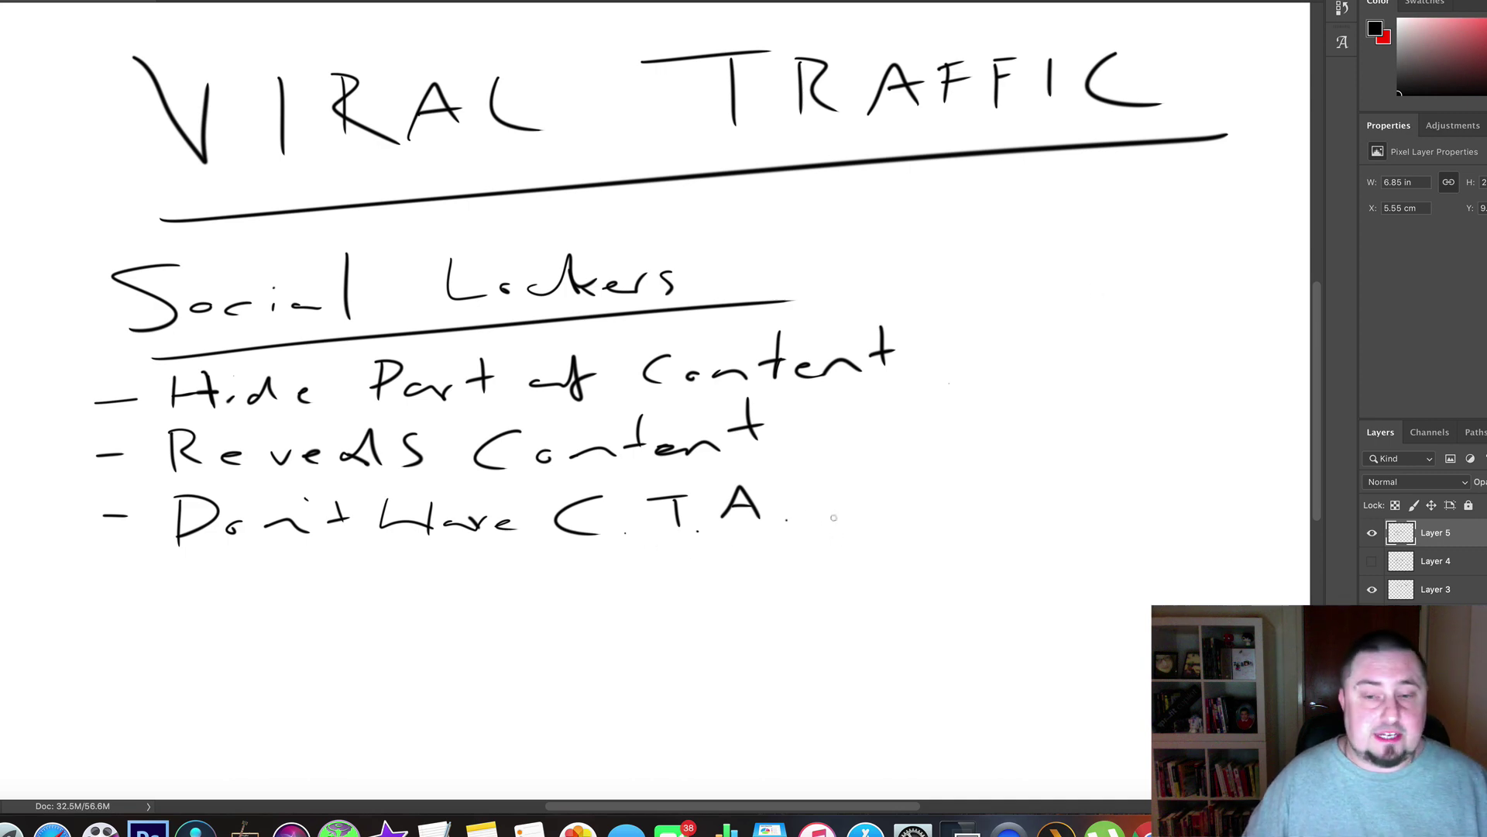
Handwrite the fourth bullet, "- PDF, Vids, Ch.", and draw over its last letter.
drag(117, 586, 137, 584)
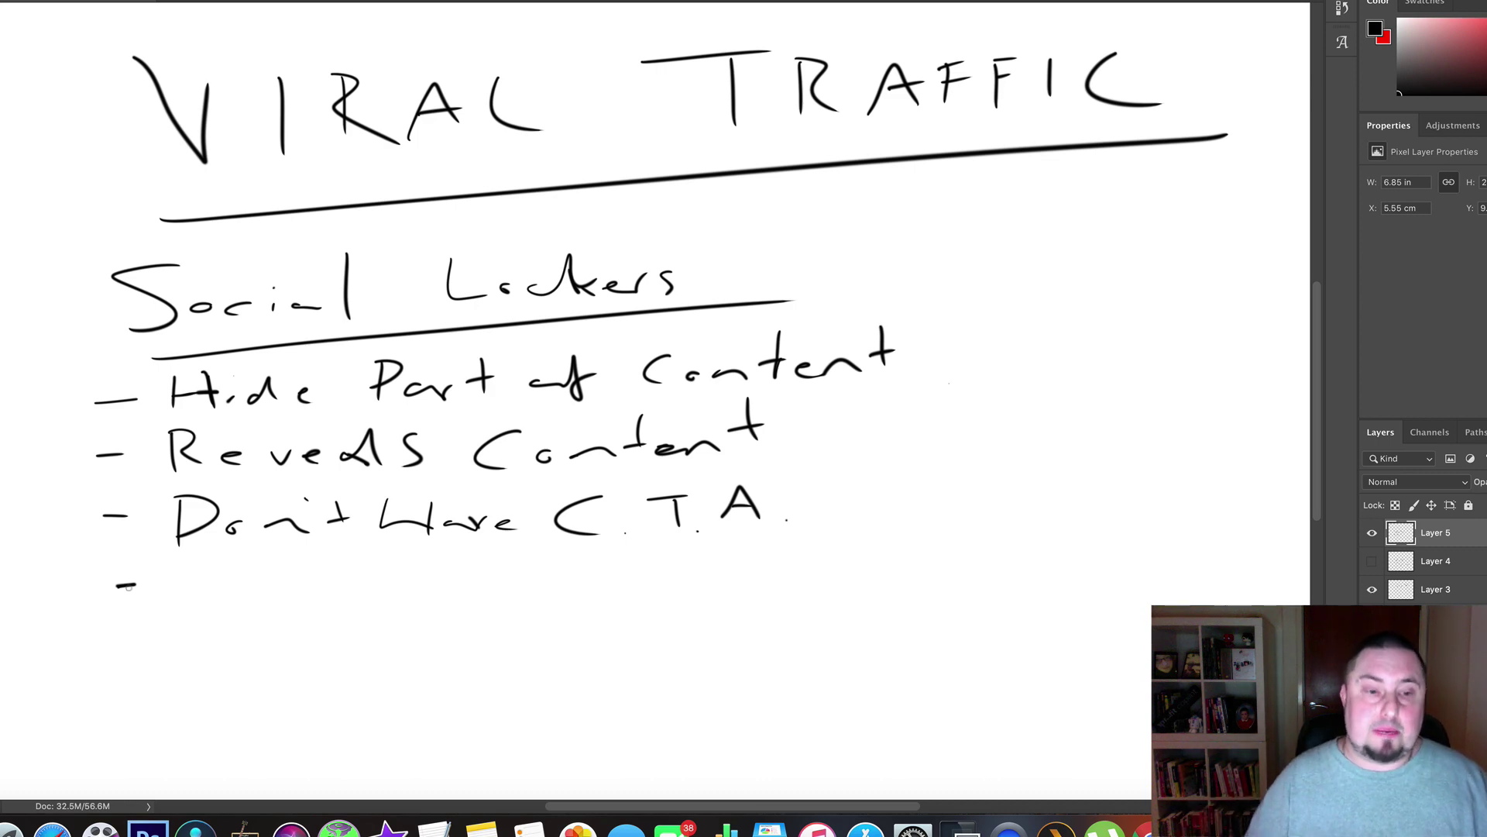
mouse_move(184, 571)
mouse_down()
mouse_move(183, 611)
mouse_move(185, 594)
mouse_move(240, 612)
mouse_up()
drag(297, 572, 297, 603)
mouse_move(299, 570)
mouse_down()
mouse_move(319, 568)
mouse_move(332, 616)
mouse_up()
mouse_move(387, 576)
mouse_down()
mouse_move(429, 582)
mouse_move(443, 612)
mouse_move(534, 619)
mouse_up()
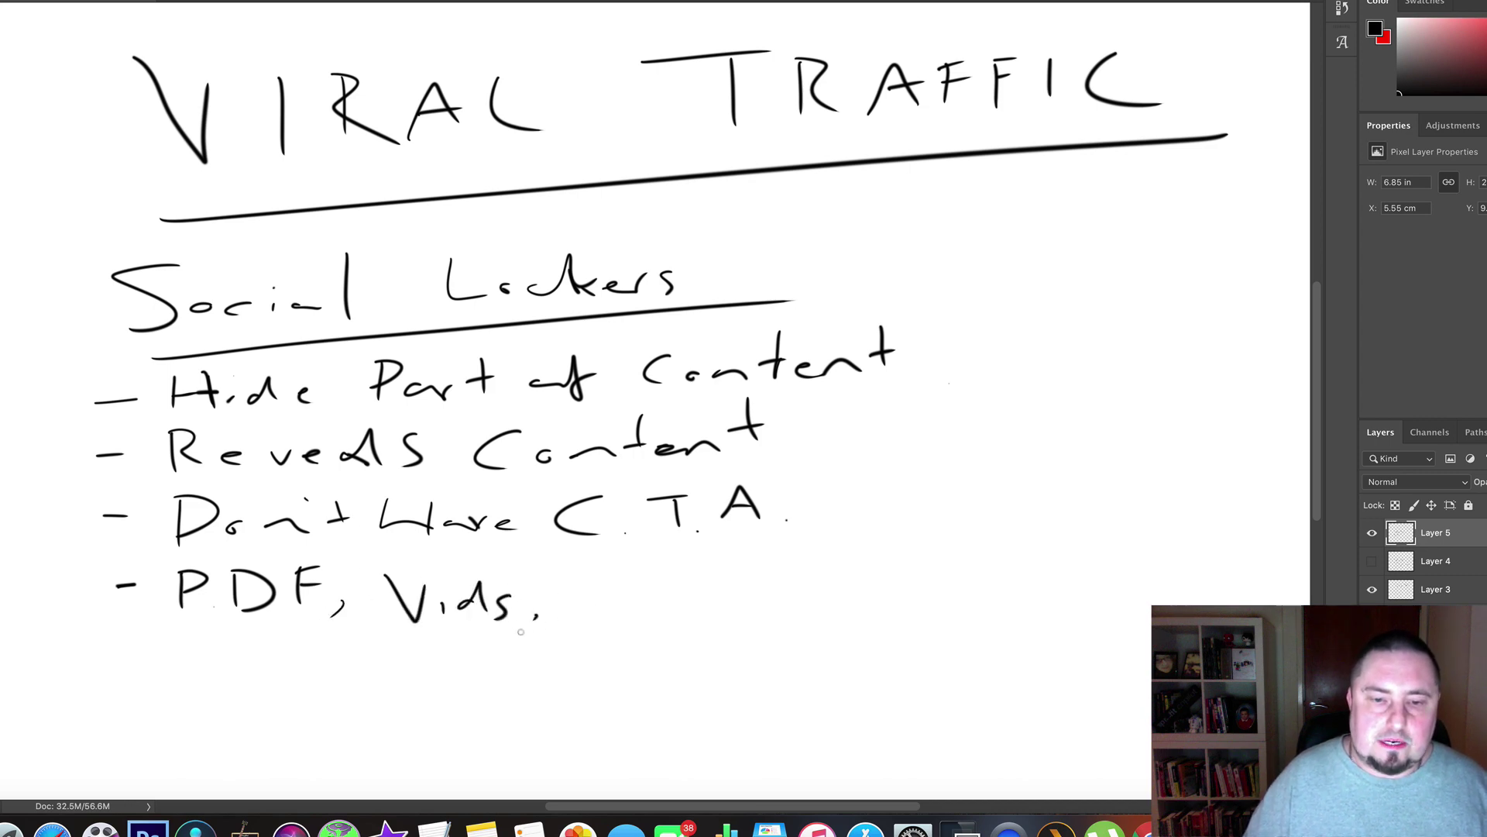
mouse_move(595, 582)
mouse_down()
mouse_move(555, 611)
mouse_move(637, 614)
mouse_up()
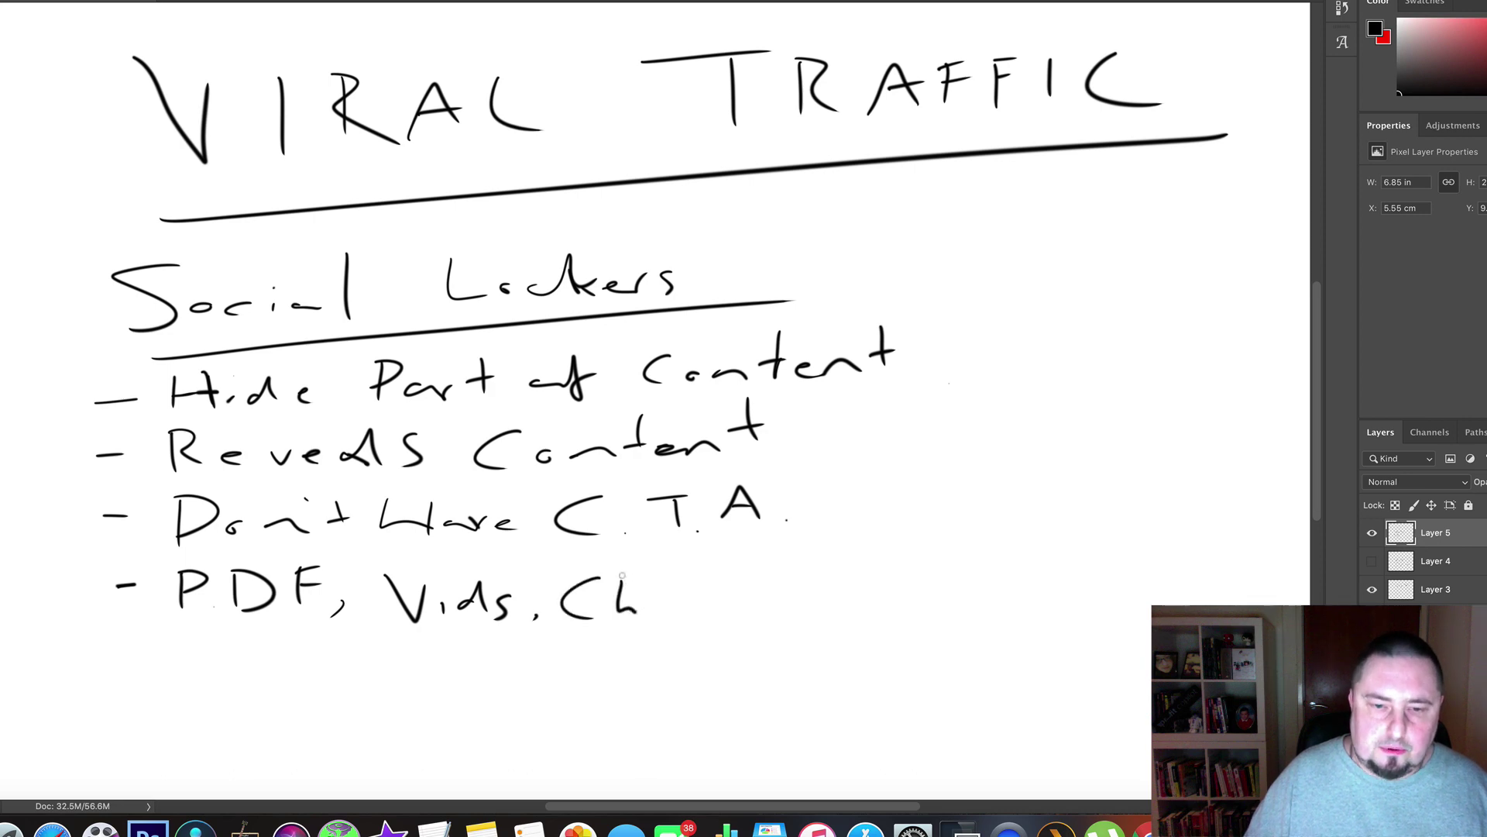
click(659, 615)
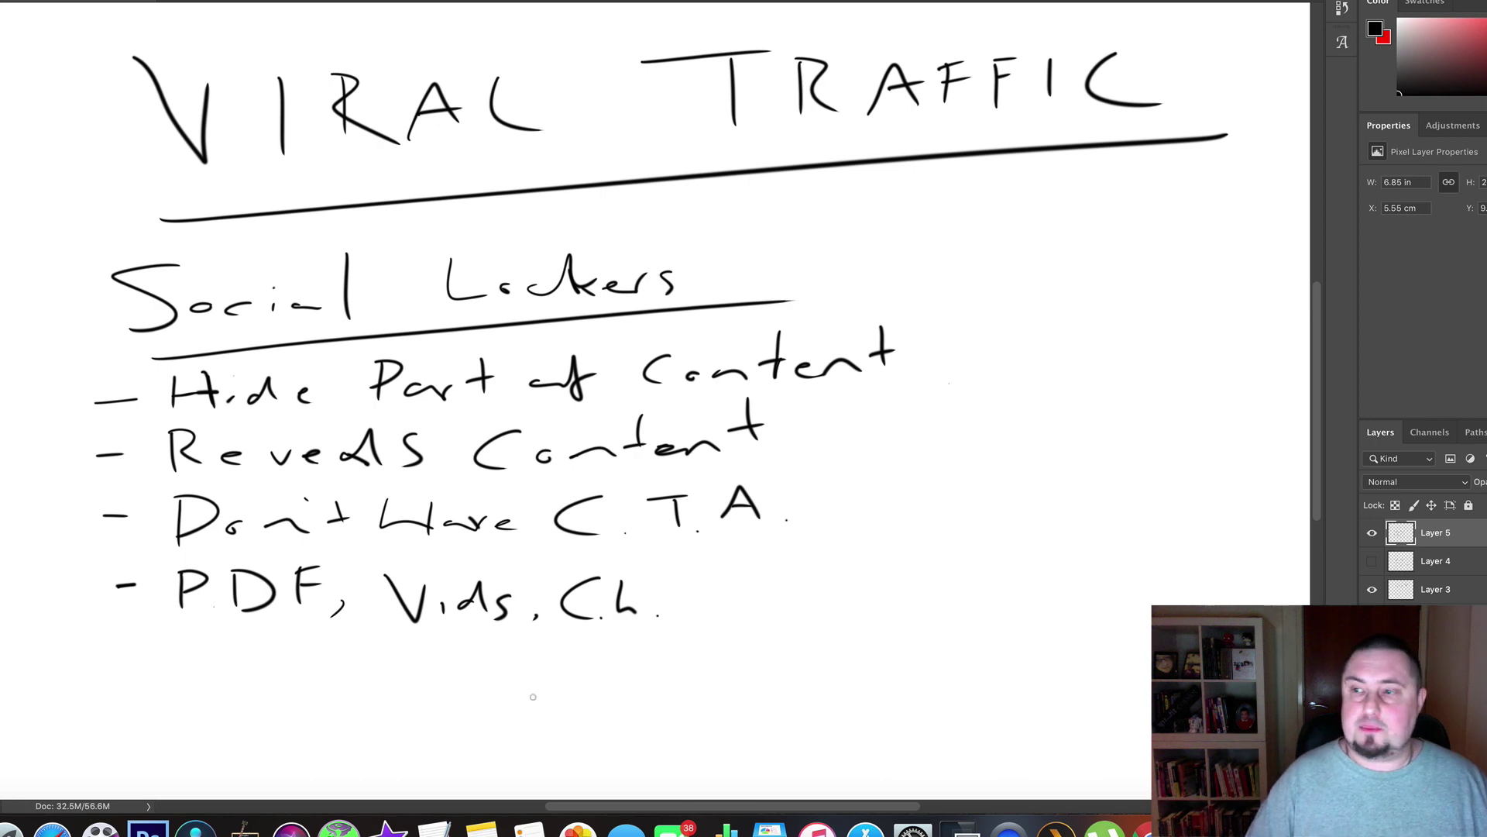
mouse_move(622, 579)
mouse_down()
mouse_move(617, 618)
mouse_move(644, 616)
mouse_up()
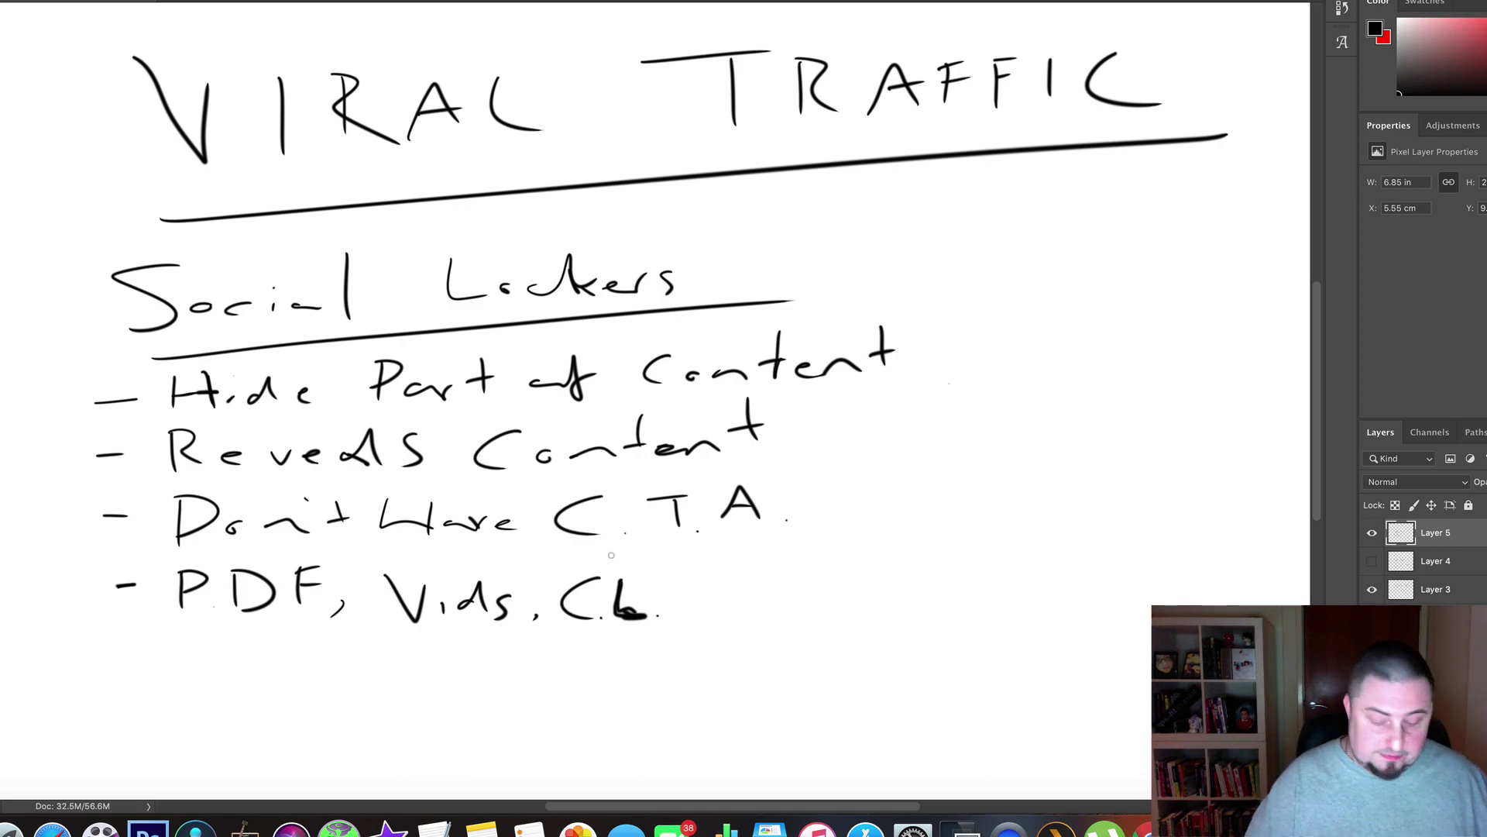
Switch to the browser, find Social Share & Locker Pro Wordpress Plugin in the Envato downloads list and open its item page.
key(super+Tab)
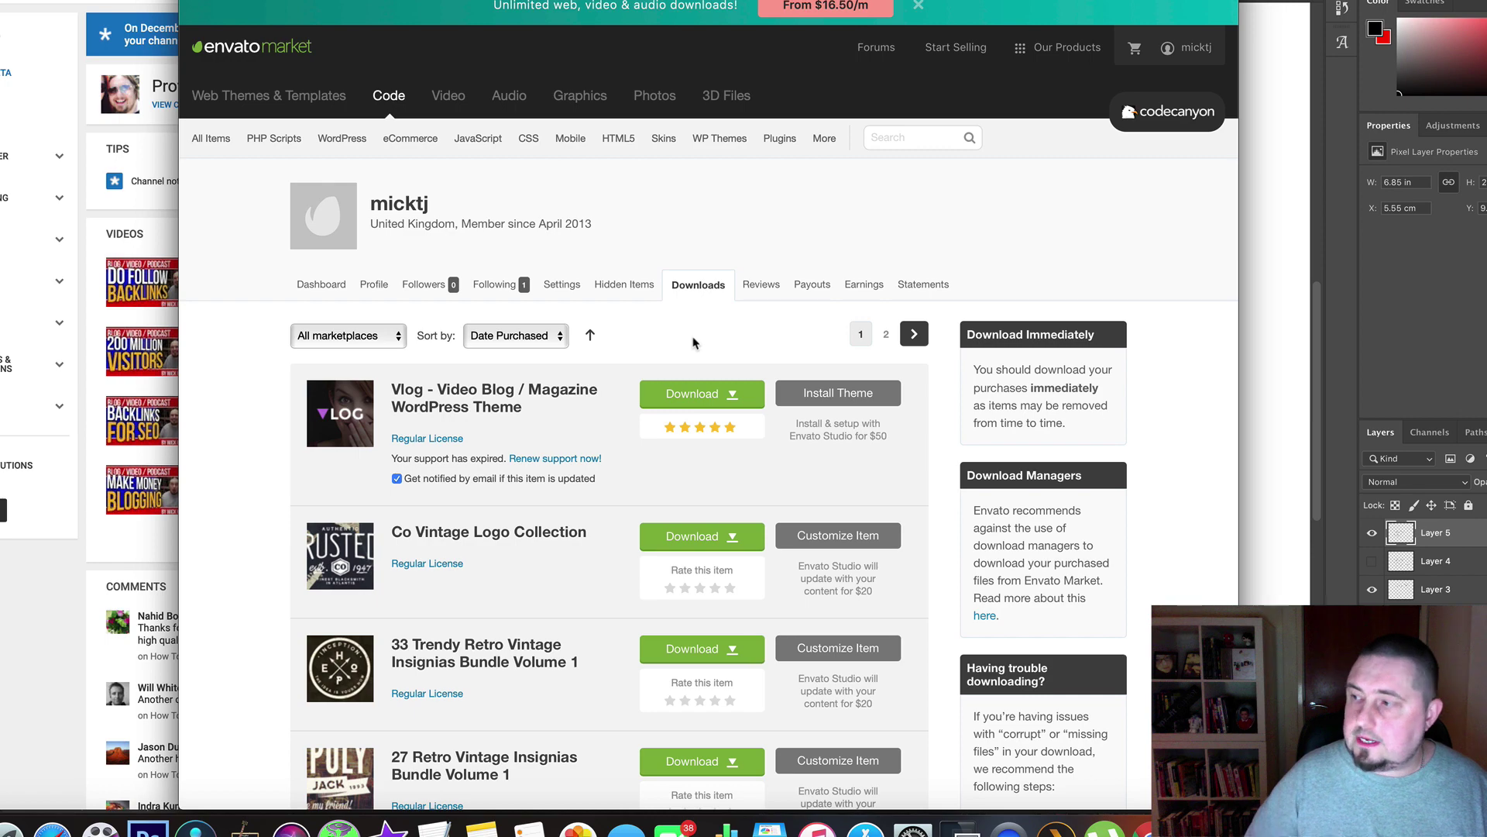
scroll(736, 295, down, 2)
scroll(736, 312, up, 2)
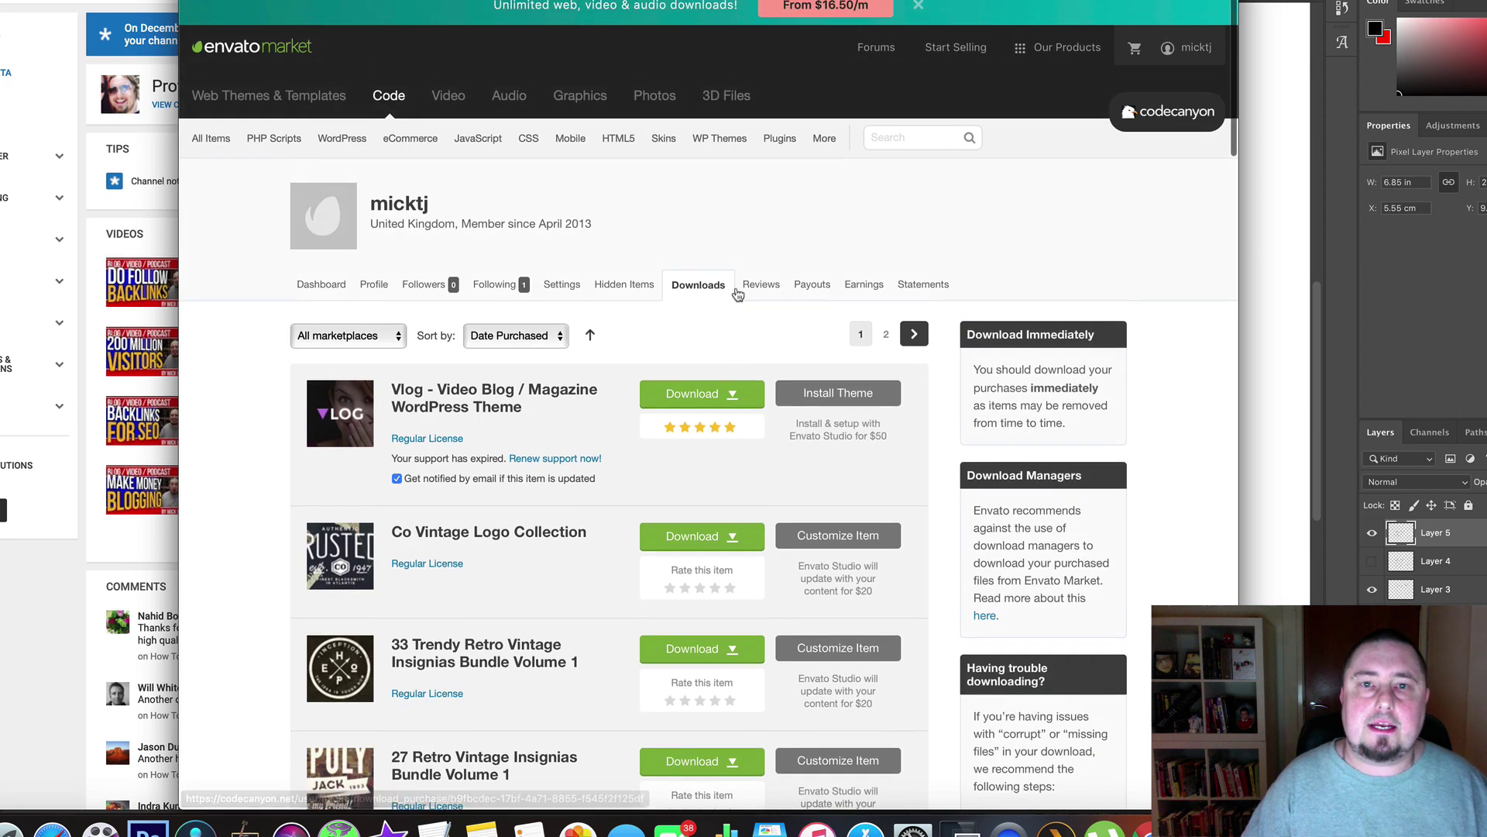
scroll(740, 310, down, 4)
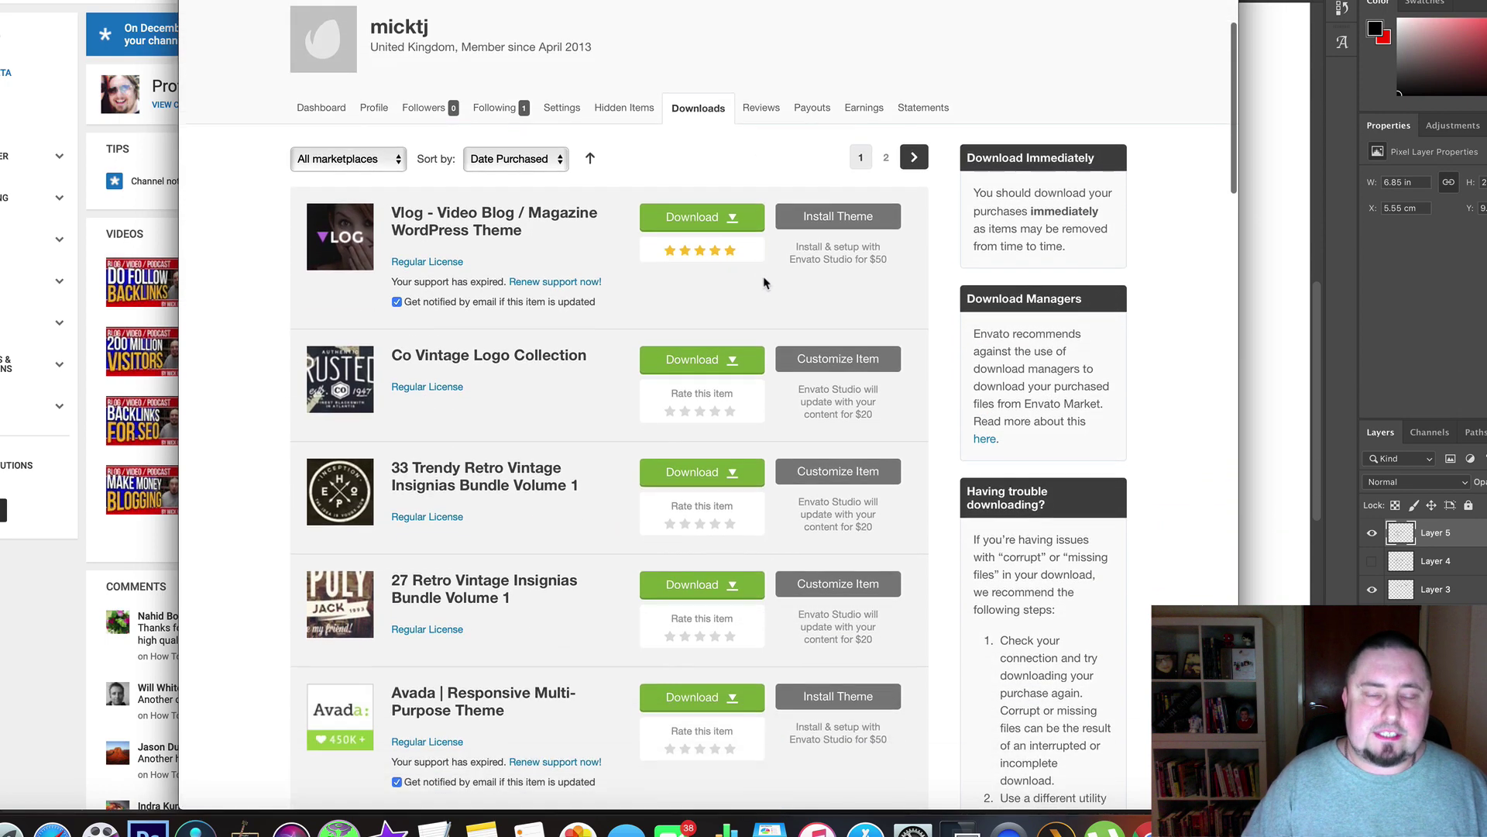
scroll(775, 272, up, 1)
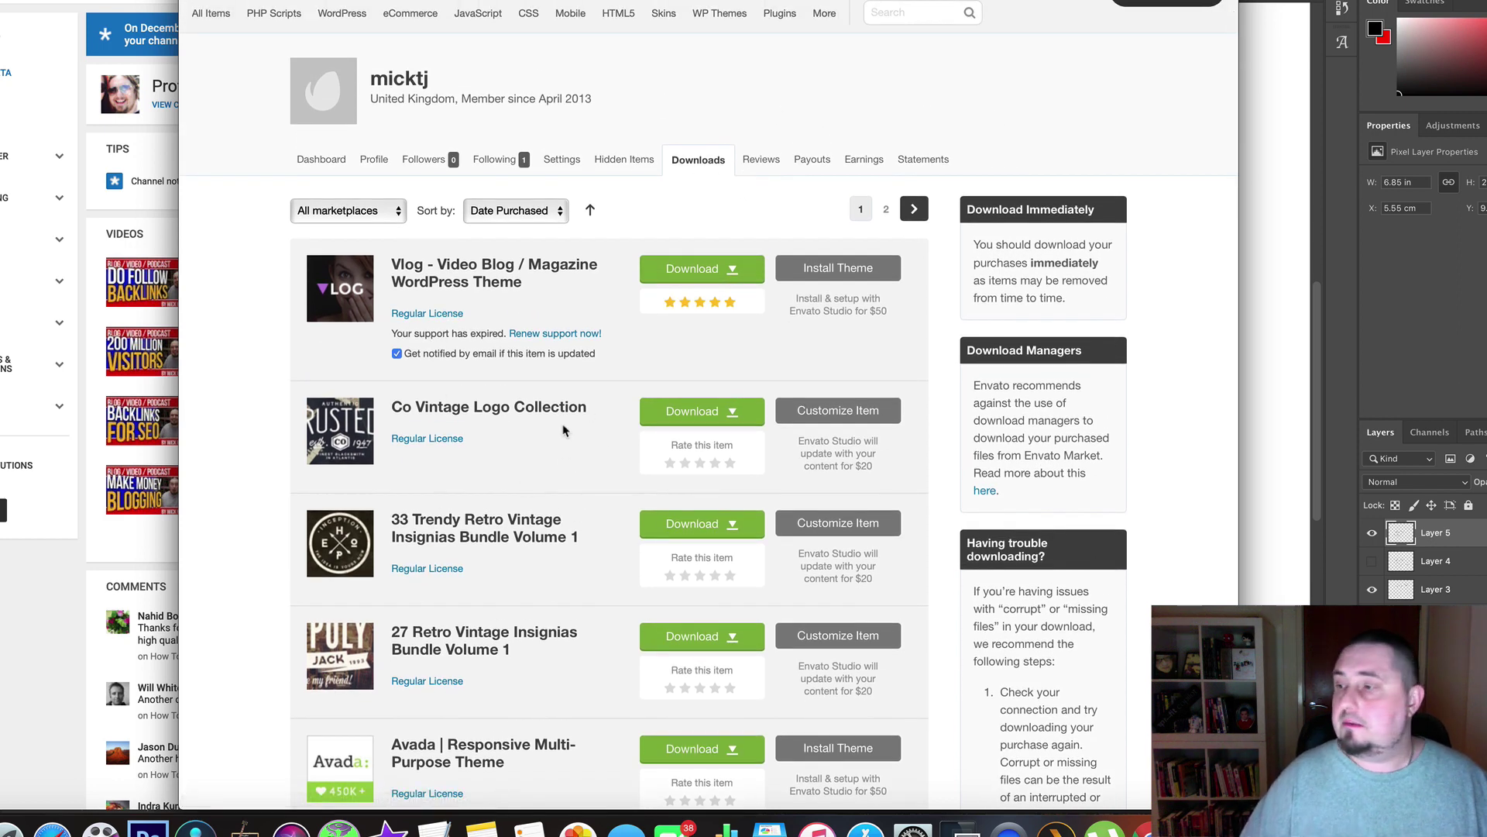
scroll(593, 620, down, 20)
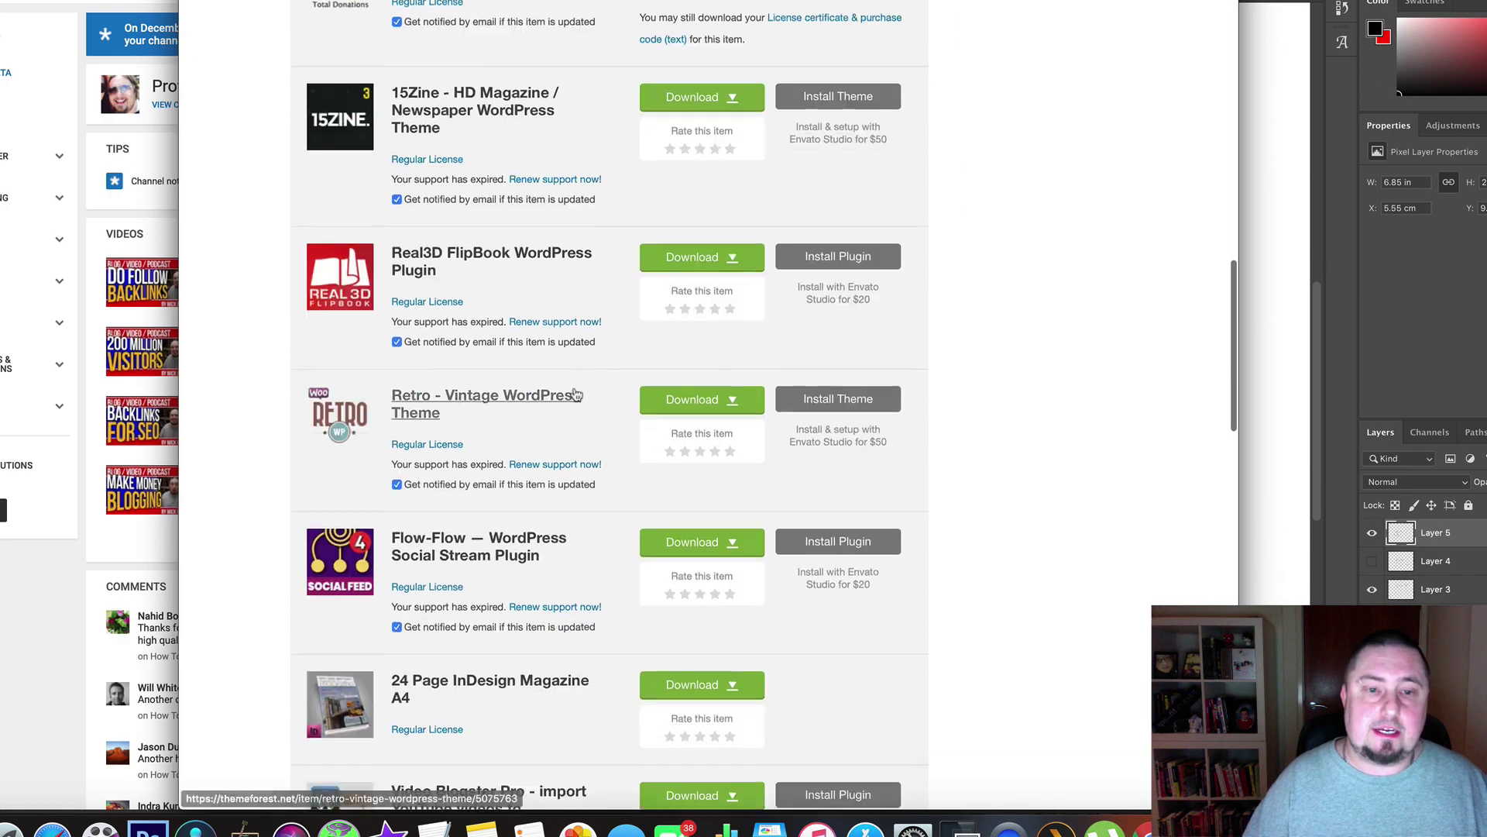
scroll(593, 507, down, 6)
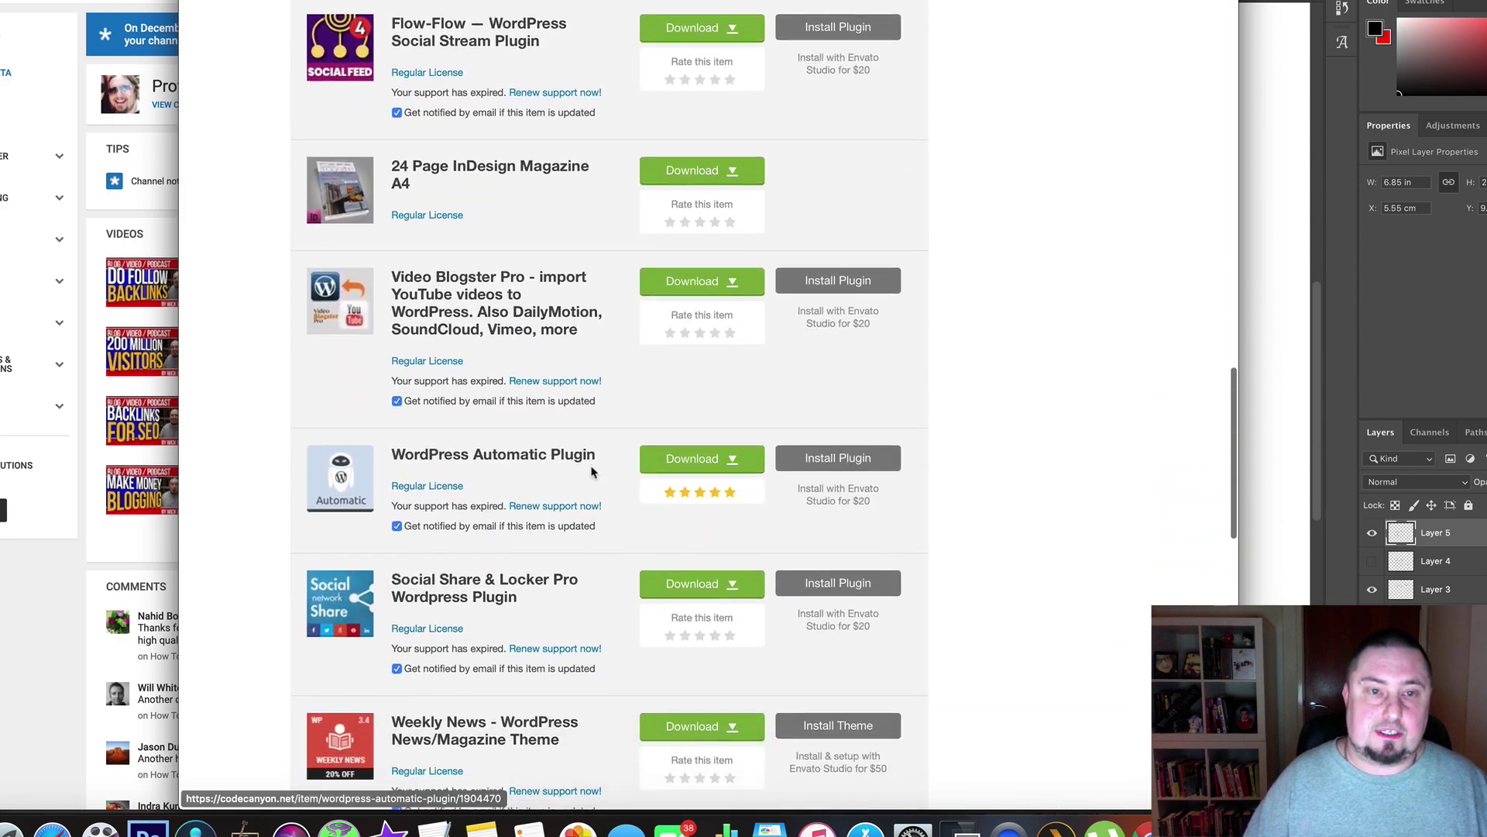
scroll(576, 506, down, 5)
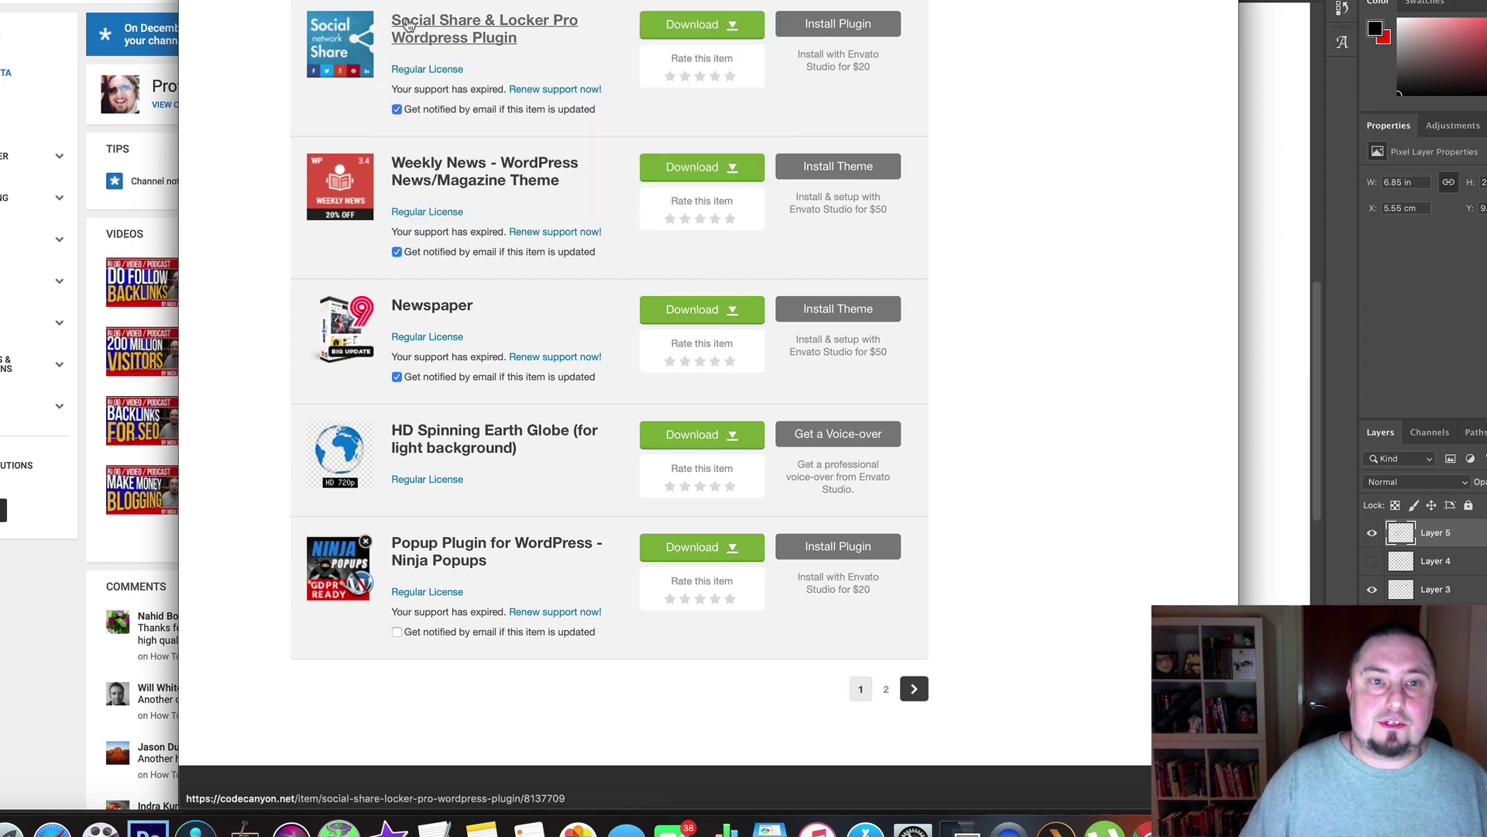
right_click(497, 27)
click(542, 39)
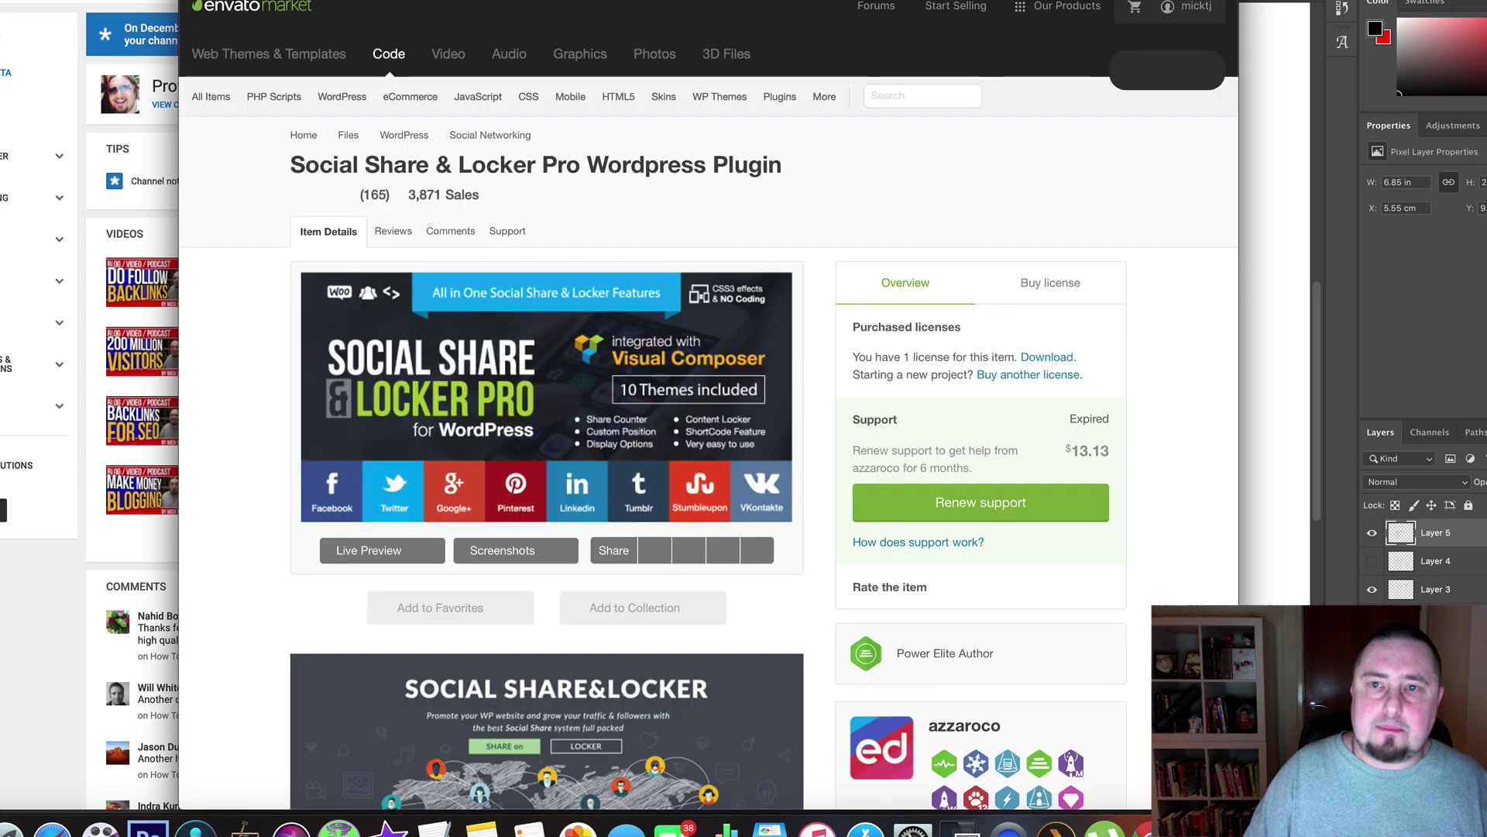
Look over the plugin's item page and show its license purchase price and options.
scroll(642, 427, down, 3)
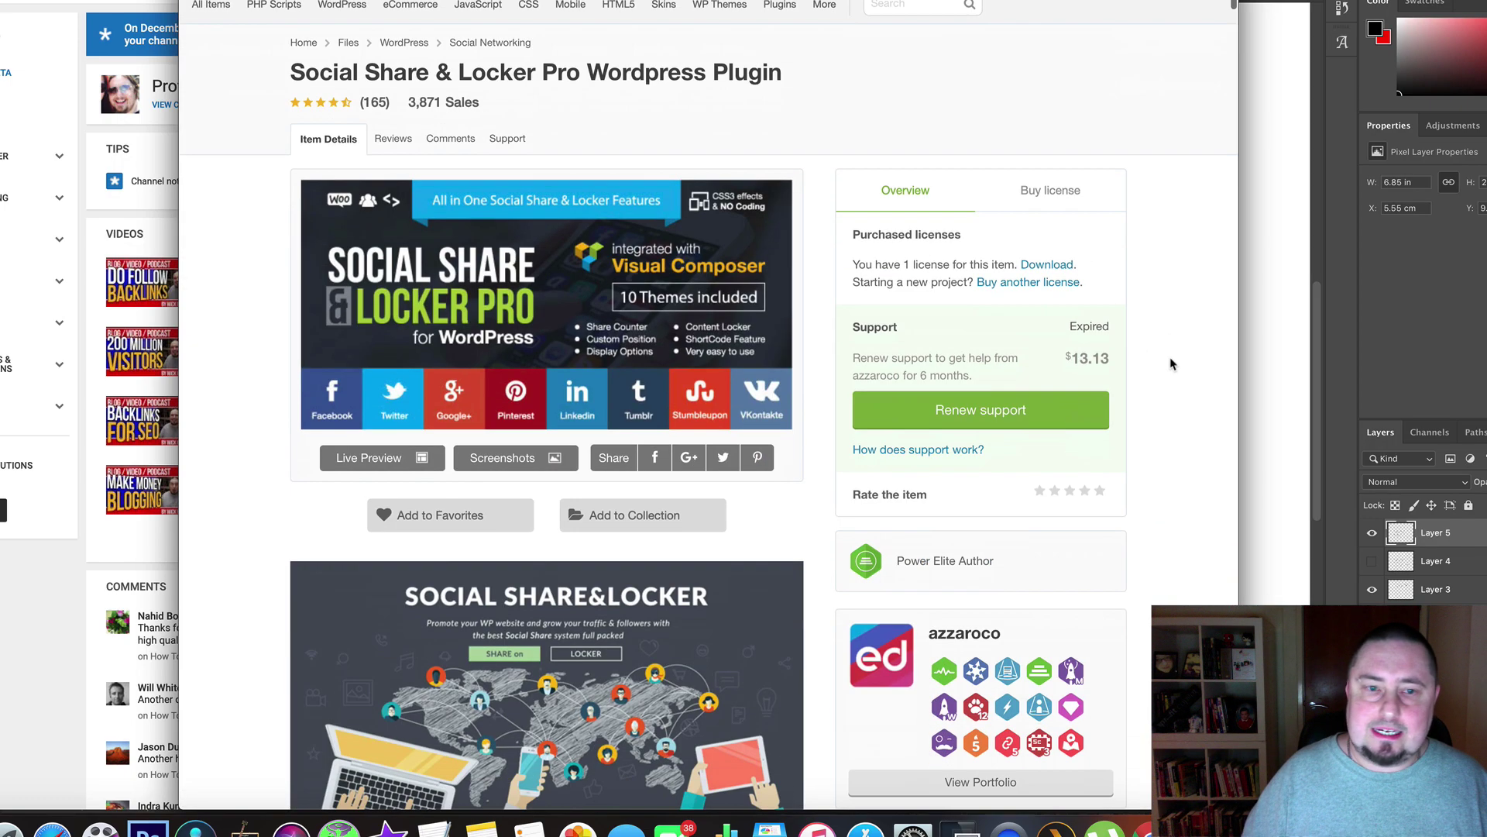
scroll(585, 616, down, 5)
scroll(665, 292, up, 5)
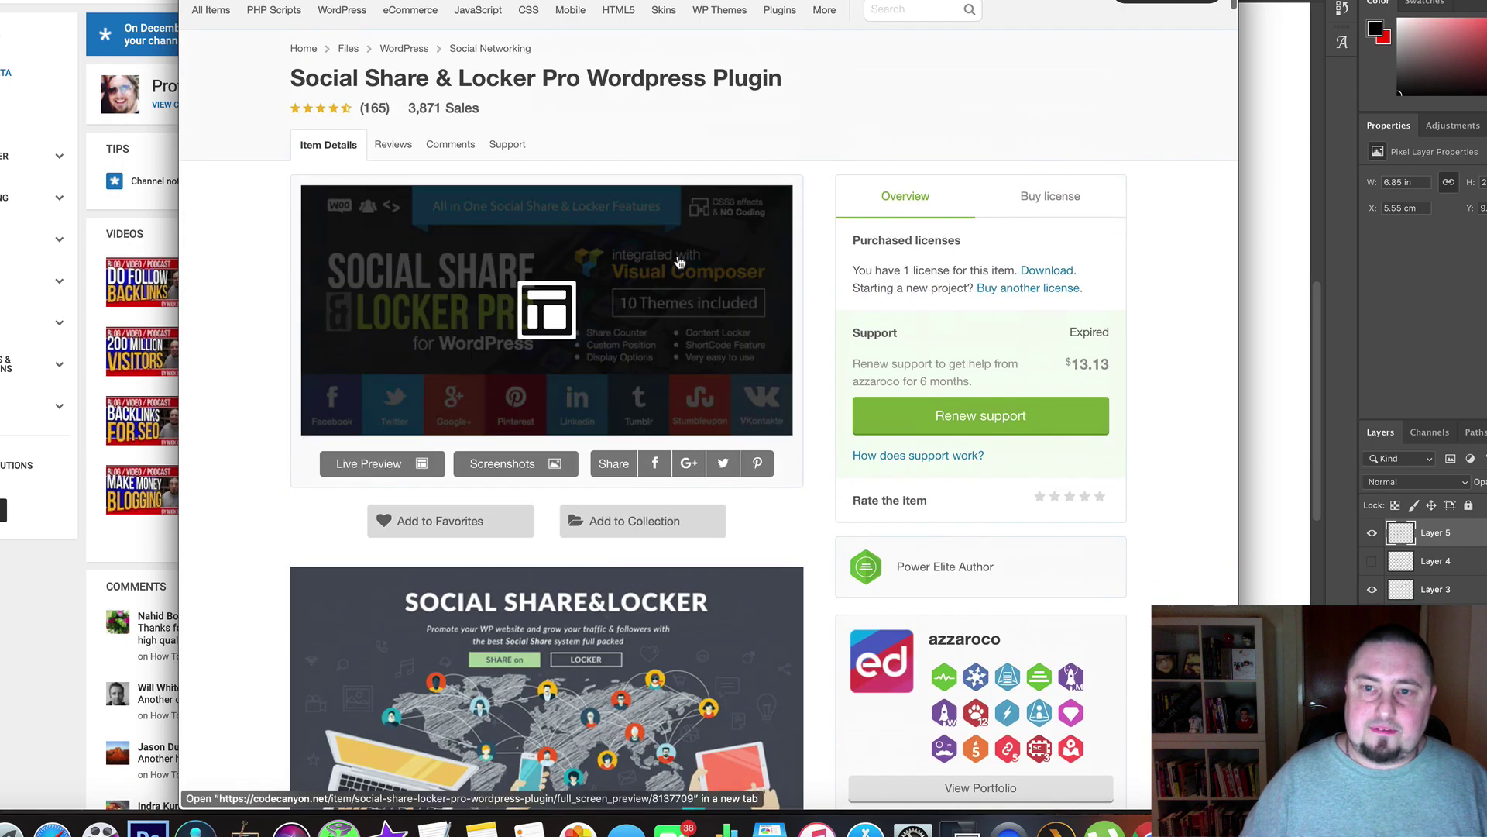
scroll(809, 209, up, 3)
scroll(1020, 275, down, 1)
click(1051, 287)
scroll(1062, 322, down, 2)
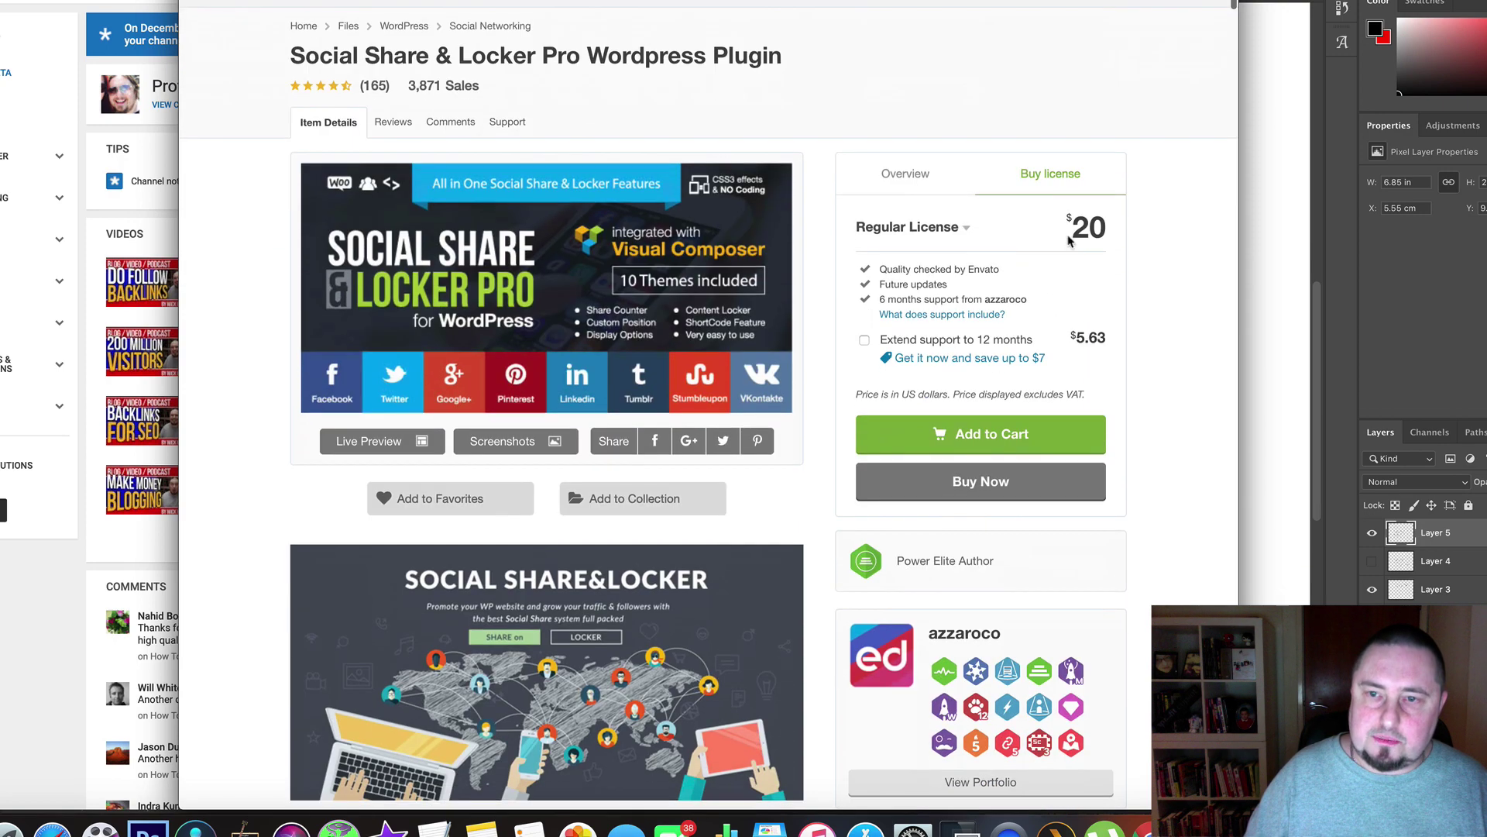
scroll(1030, 280, up, 1)
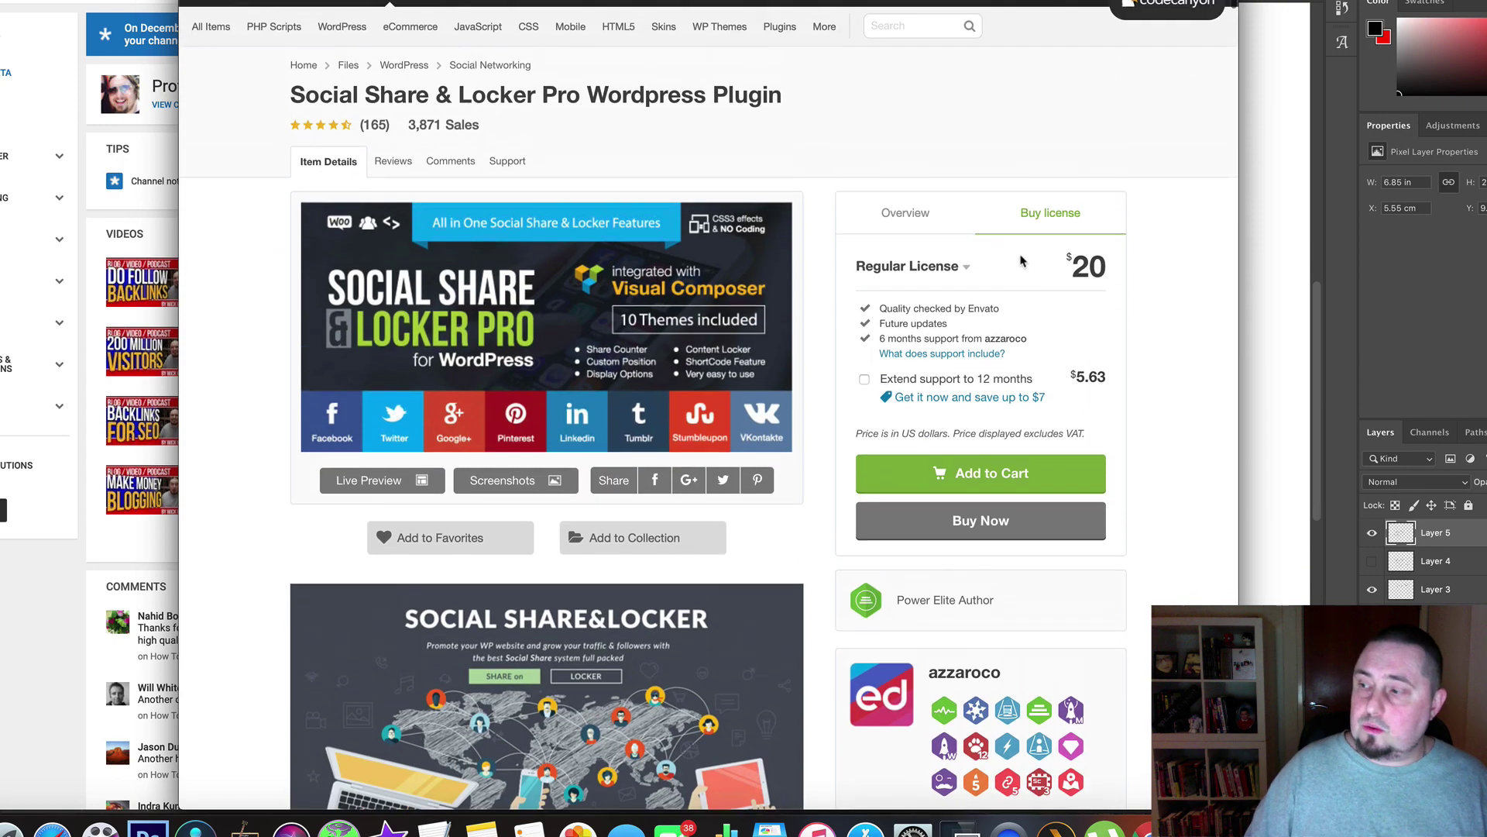
Examine the plugin's description of its sharing networks and Social Locker integration, then return to the page's title.
scroll(765, 150, up, 2)
scroll(648, 393, down, 10)
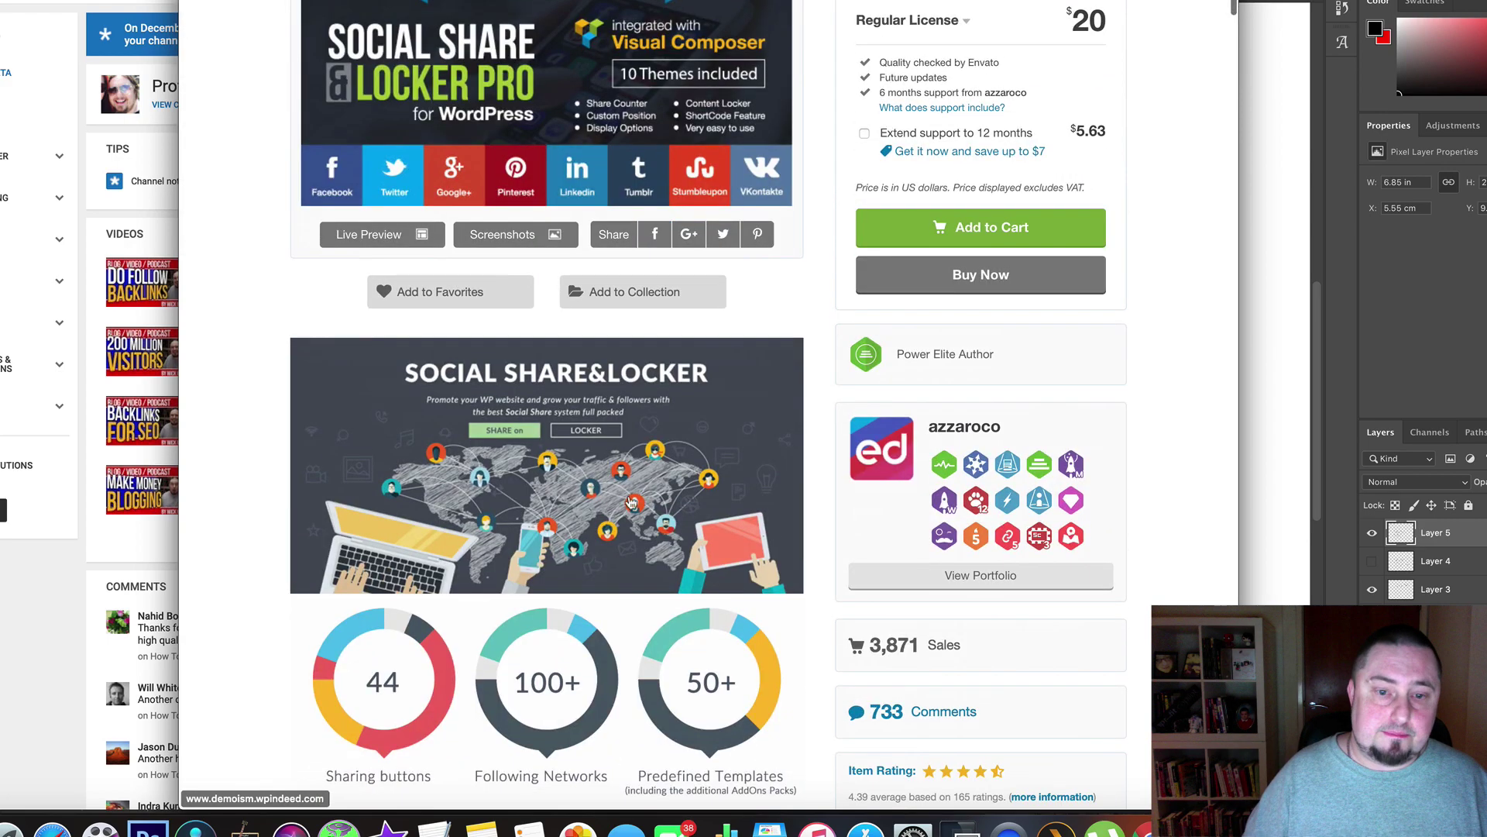
scroll(648, 393, down, 5)
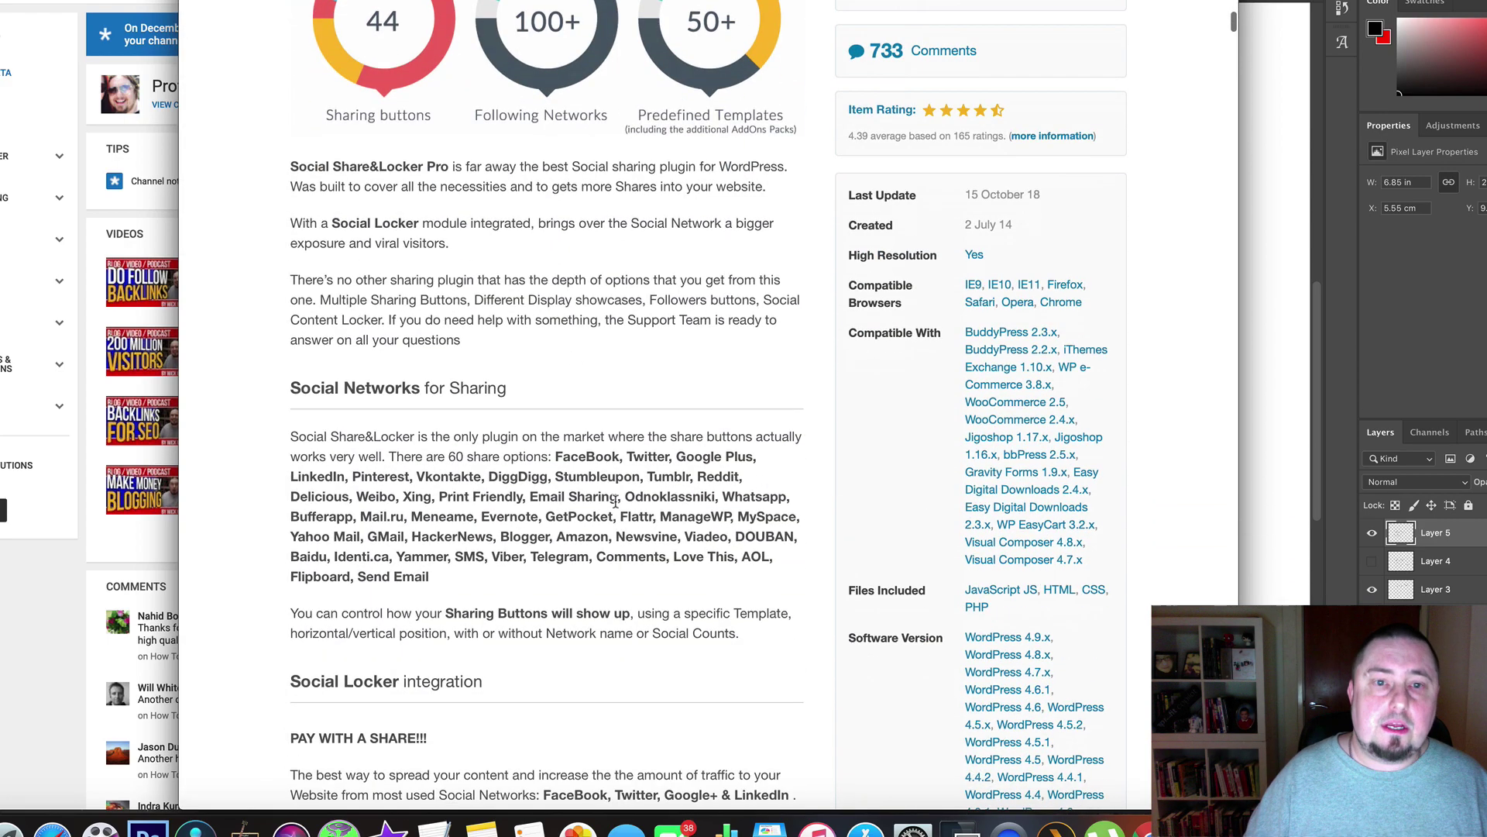
scroll(624, 591, up, 9)
scroll(625, 591, up, 12)
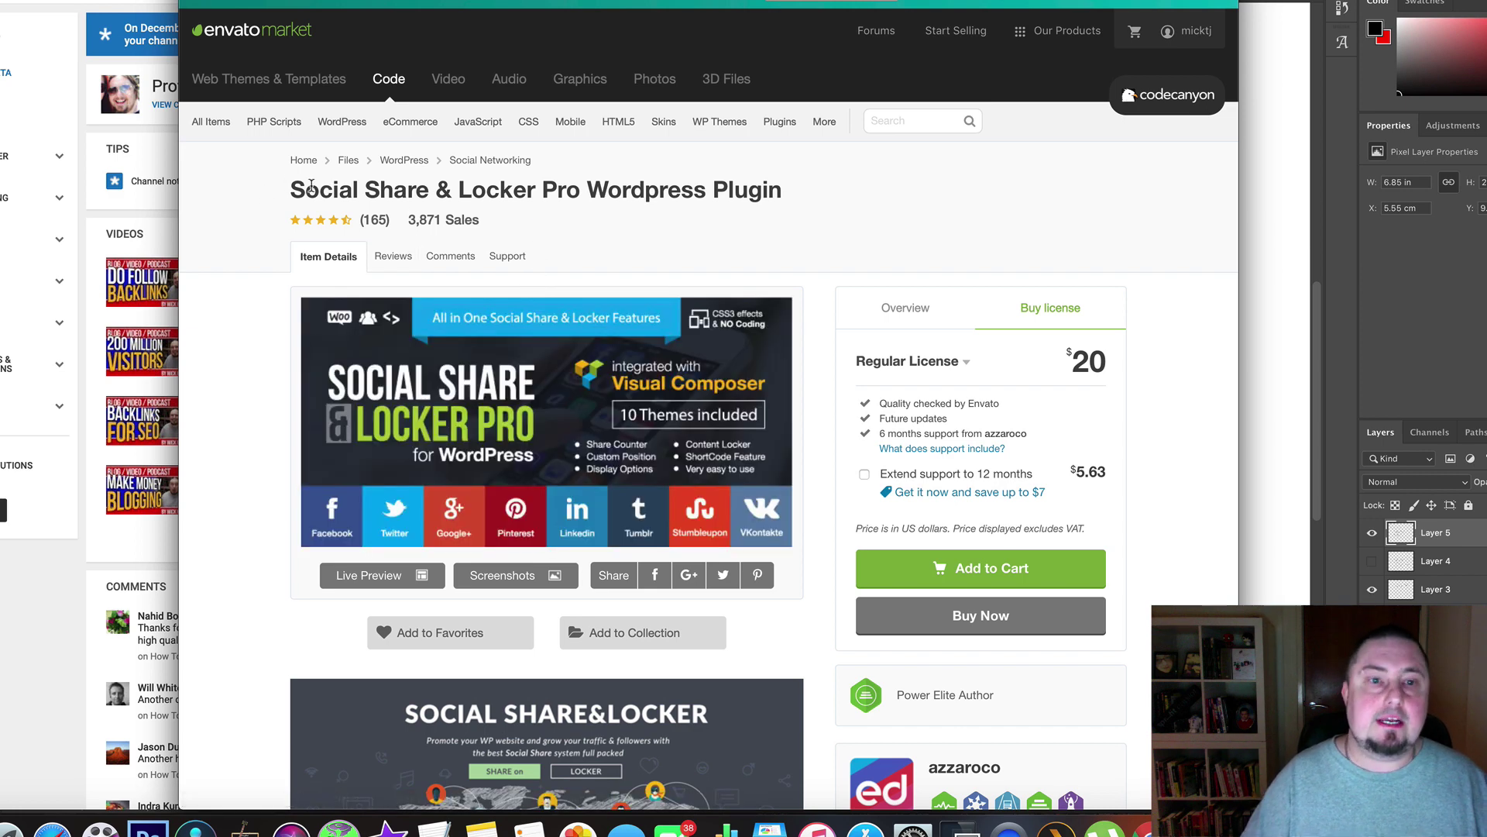
Point out the plugin's title, then read down the item description to its share-to-unlock and Smart Targeting Locker options.
drag(297, 191, 561, 191)
click(520, 193)
click(536, 182)
scroll(581, 234, down, 2)
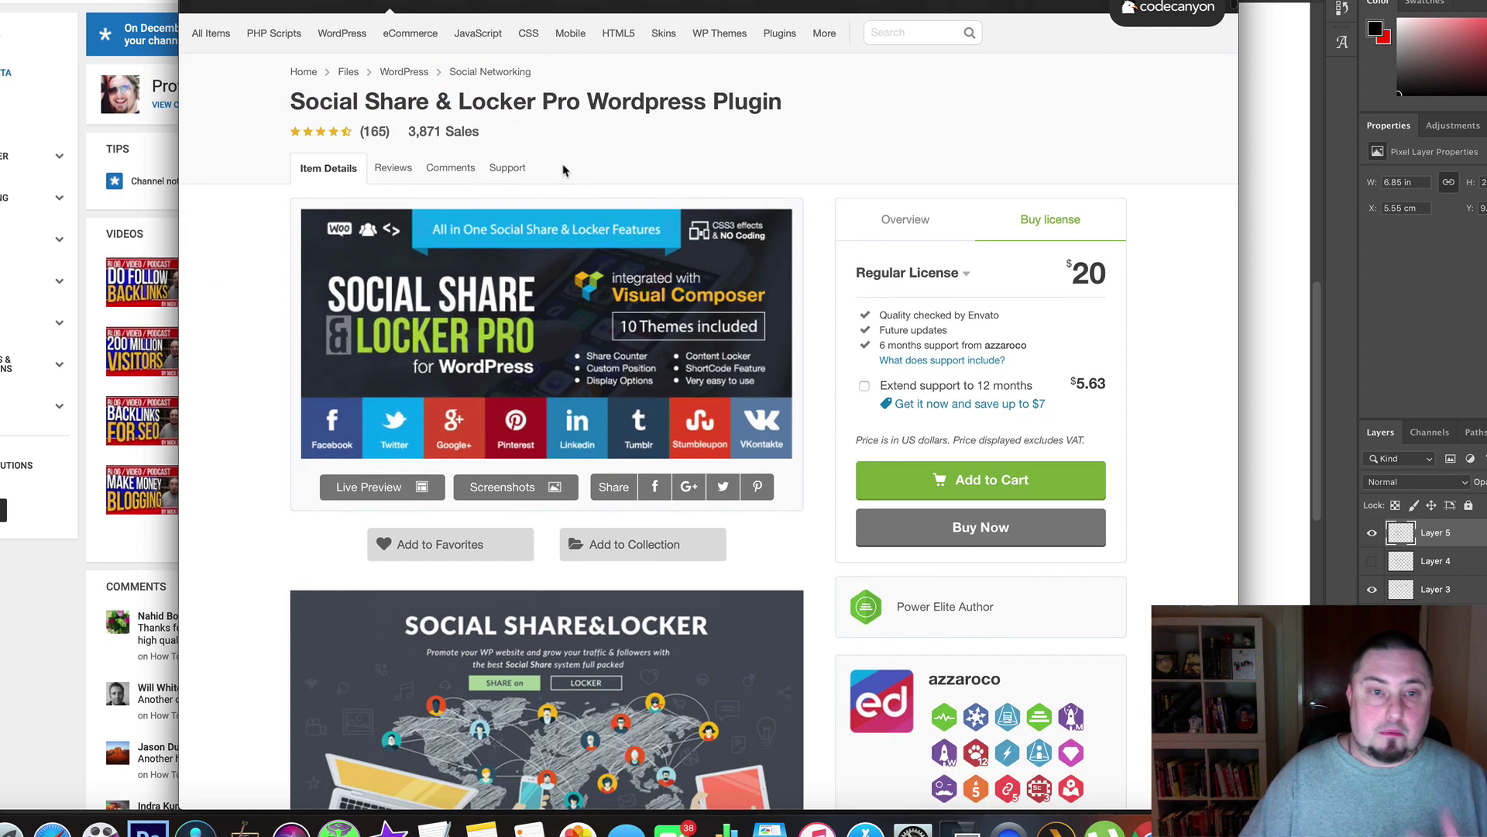
scroll(550, 333, down, 2)
scroll(799, 518, down, 1)
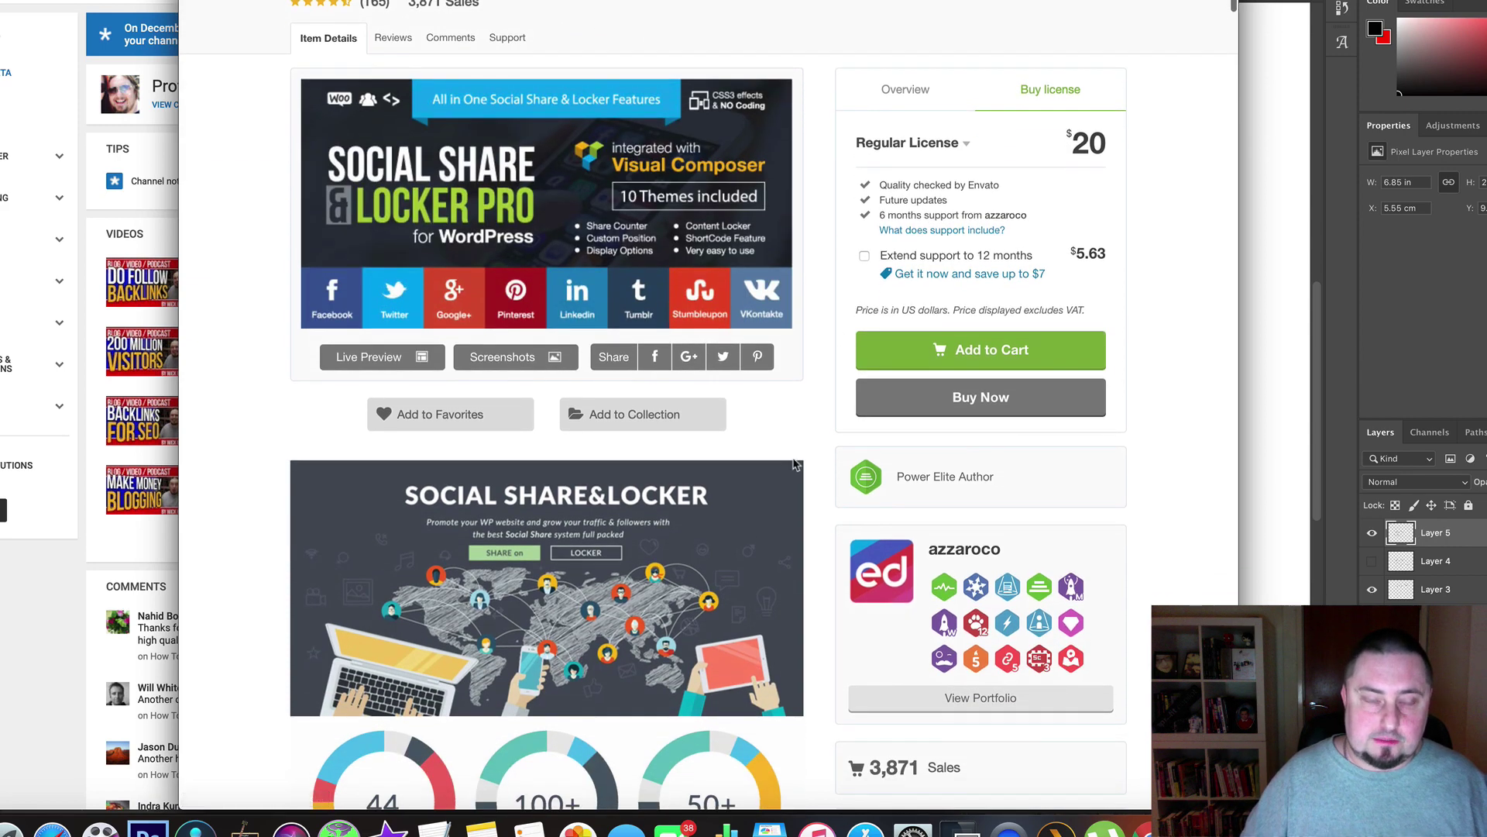
scroll(596, 598, down, 5)
scroll(596, 597, down, 14)
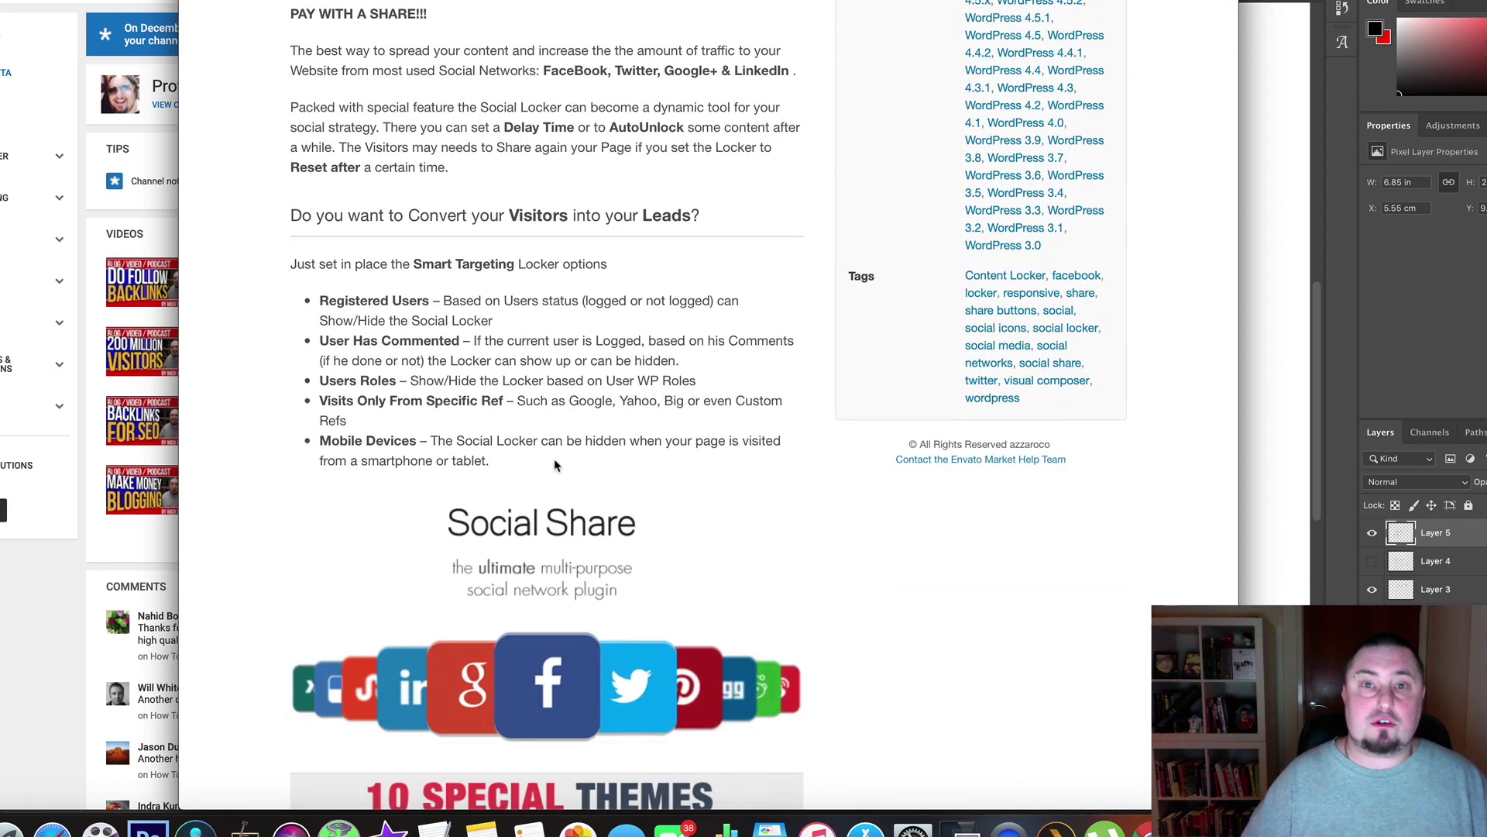
Examine the social share button styles shown in the 10 Special Themes section of the item page.
scroll(555, 464, down, 3)
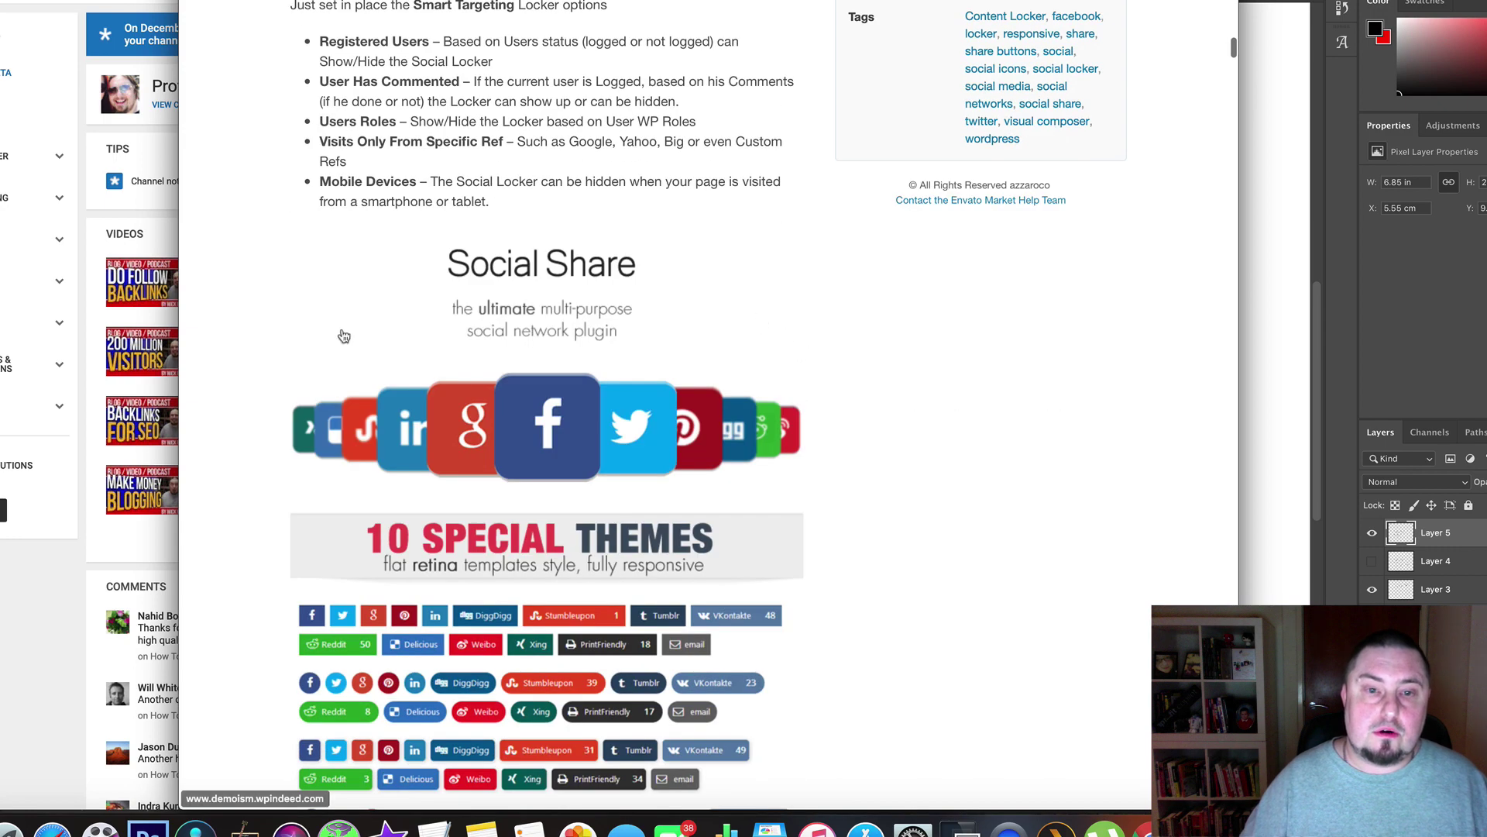
scroll(449, 528, down, 5)
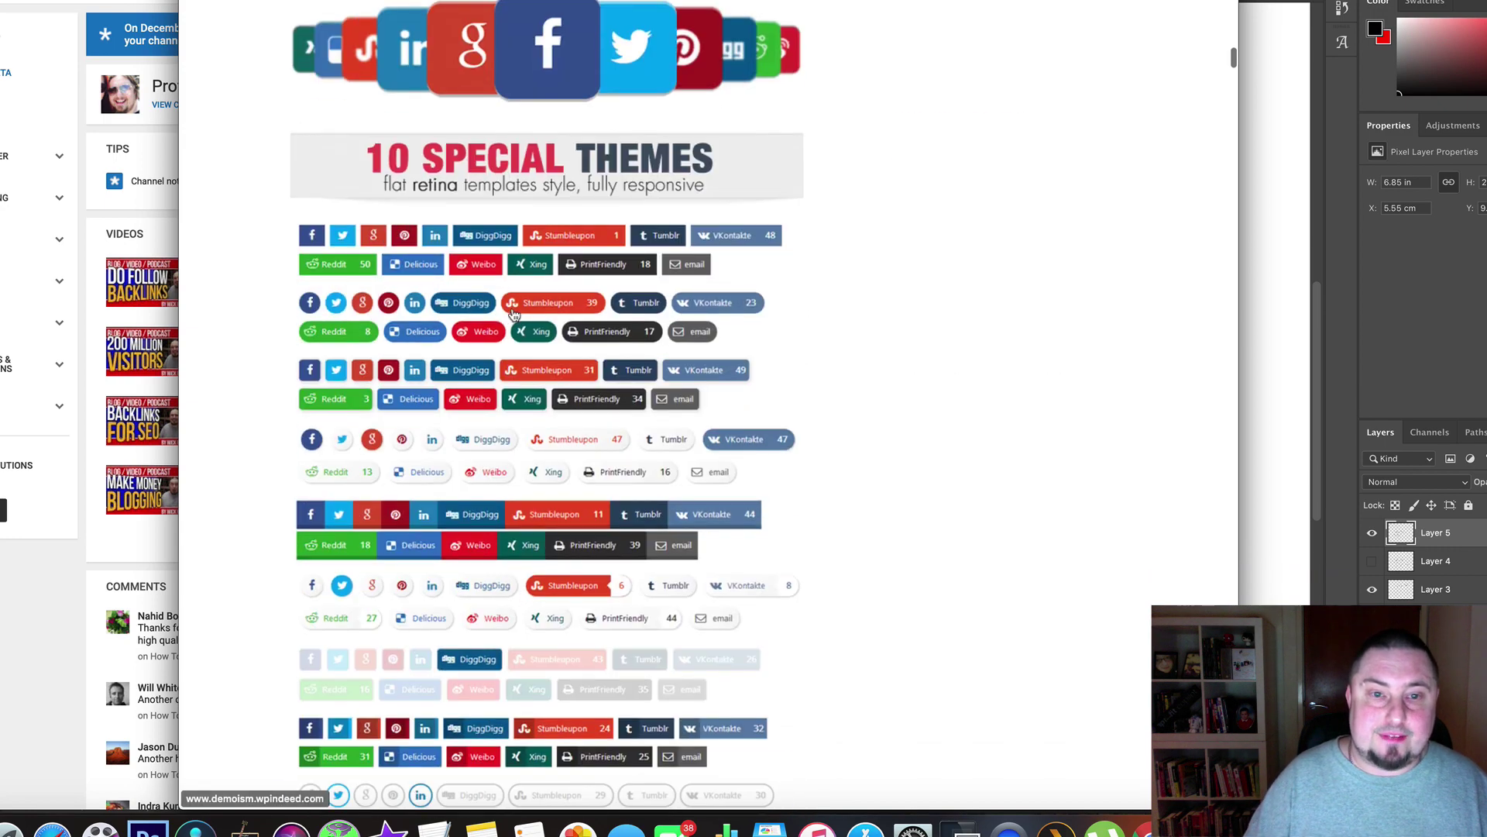
scroll(256, 87, down, 2)
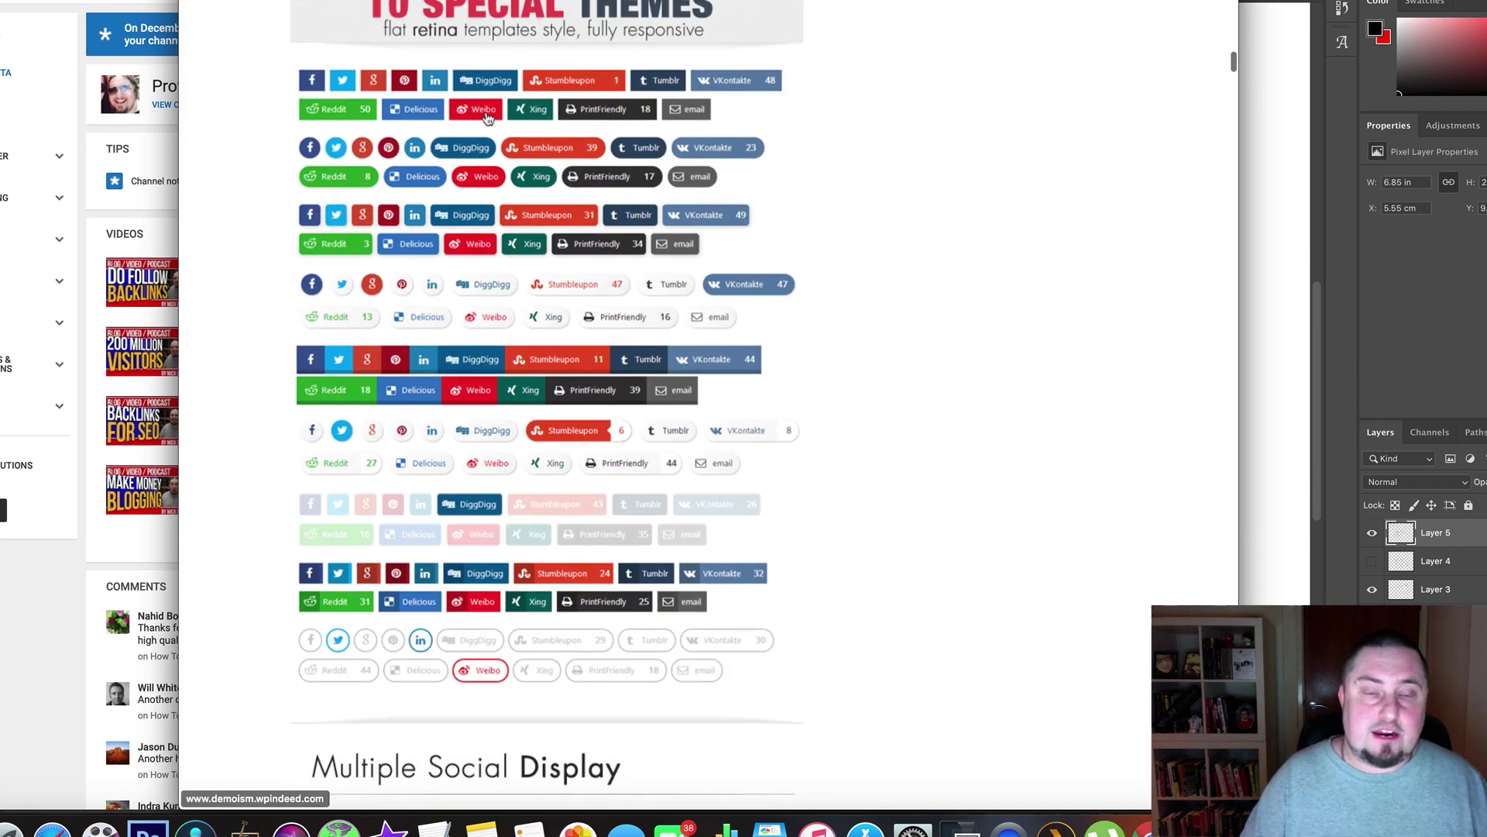
scroll(695, 225, down, 2)
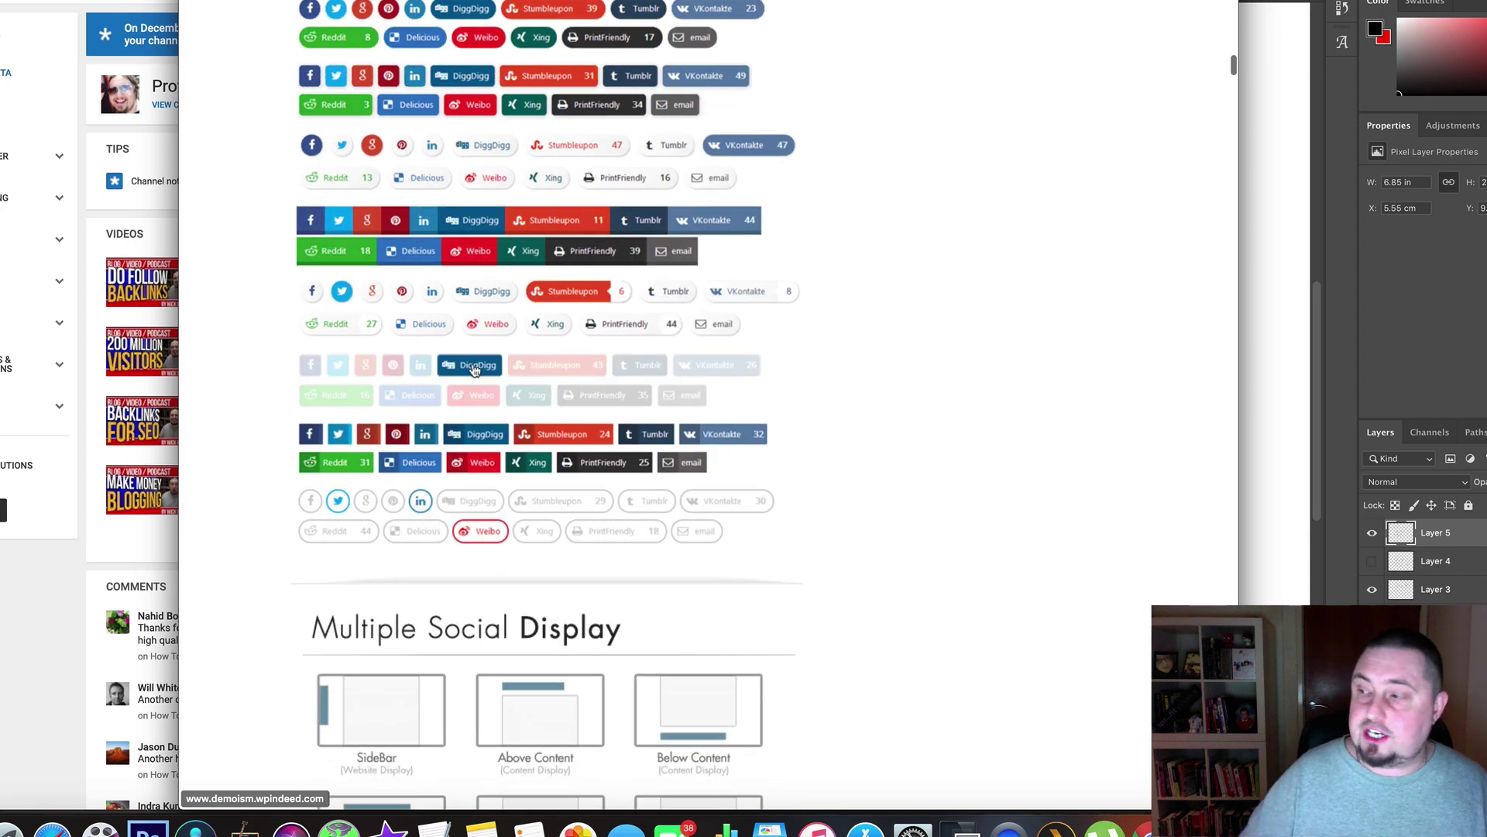
Review the Multiple Social Display placements, from SideBar to Locked Content, and the share counter and animation options below them.
scroll(474, 371, down, 4)
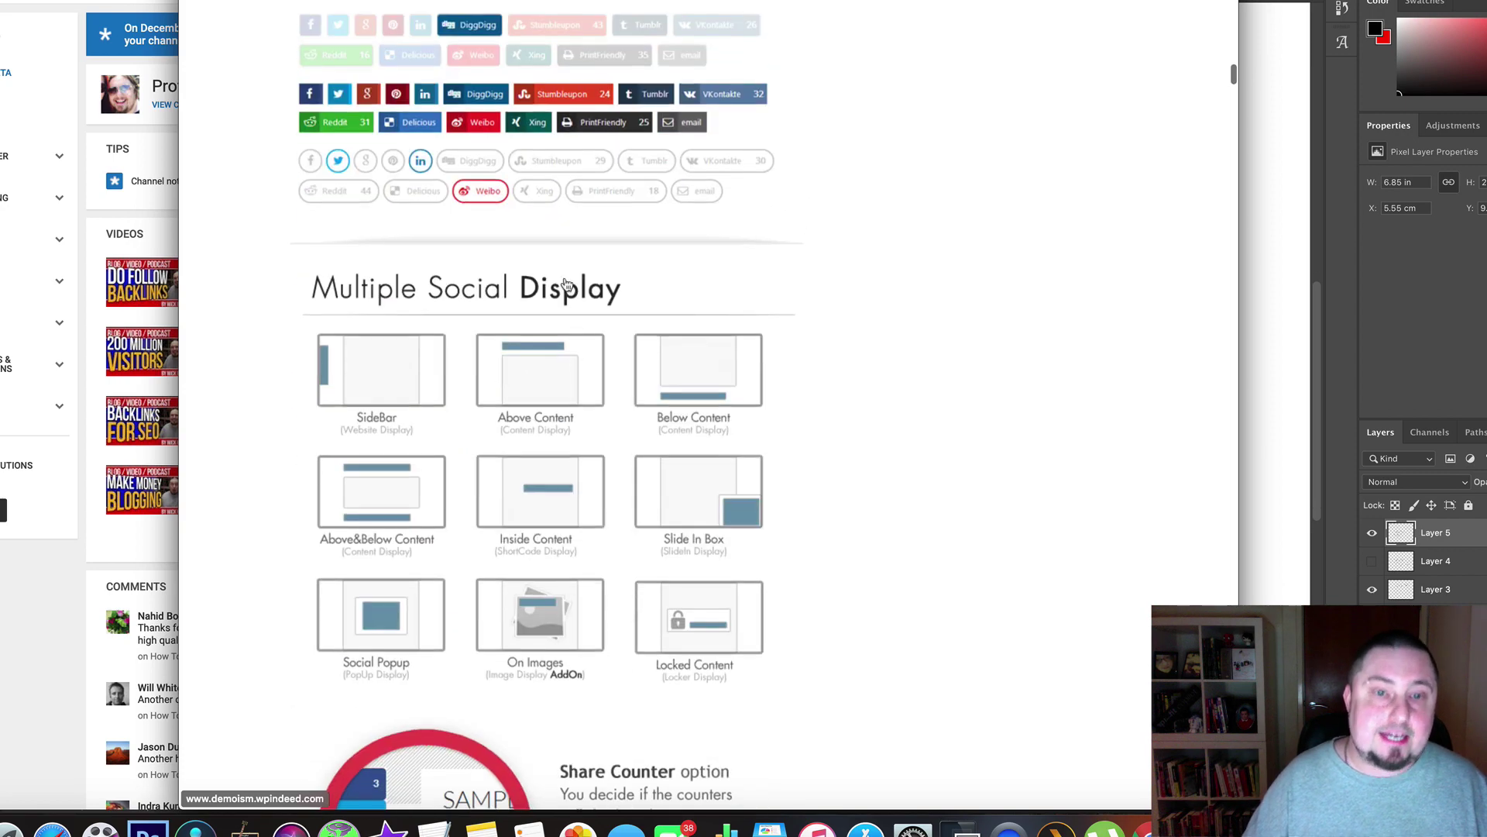
scroll(516, 352, down, 3)
scroll(524, 267, down, 1)
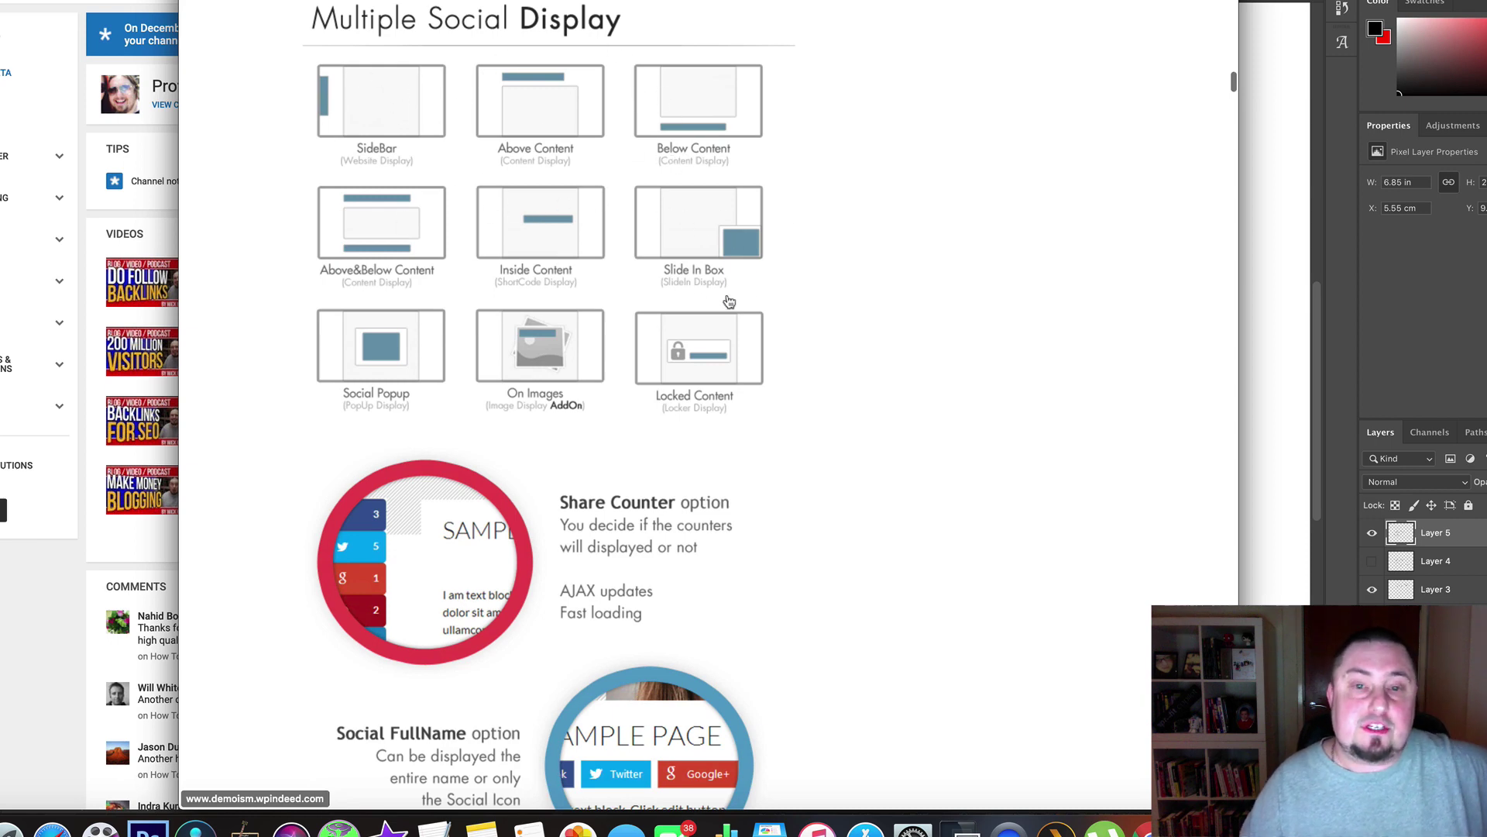
scroll(833, 534, down, 1)
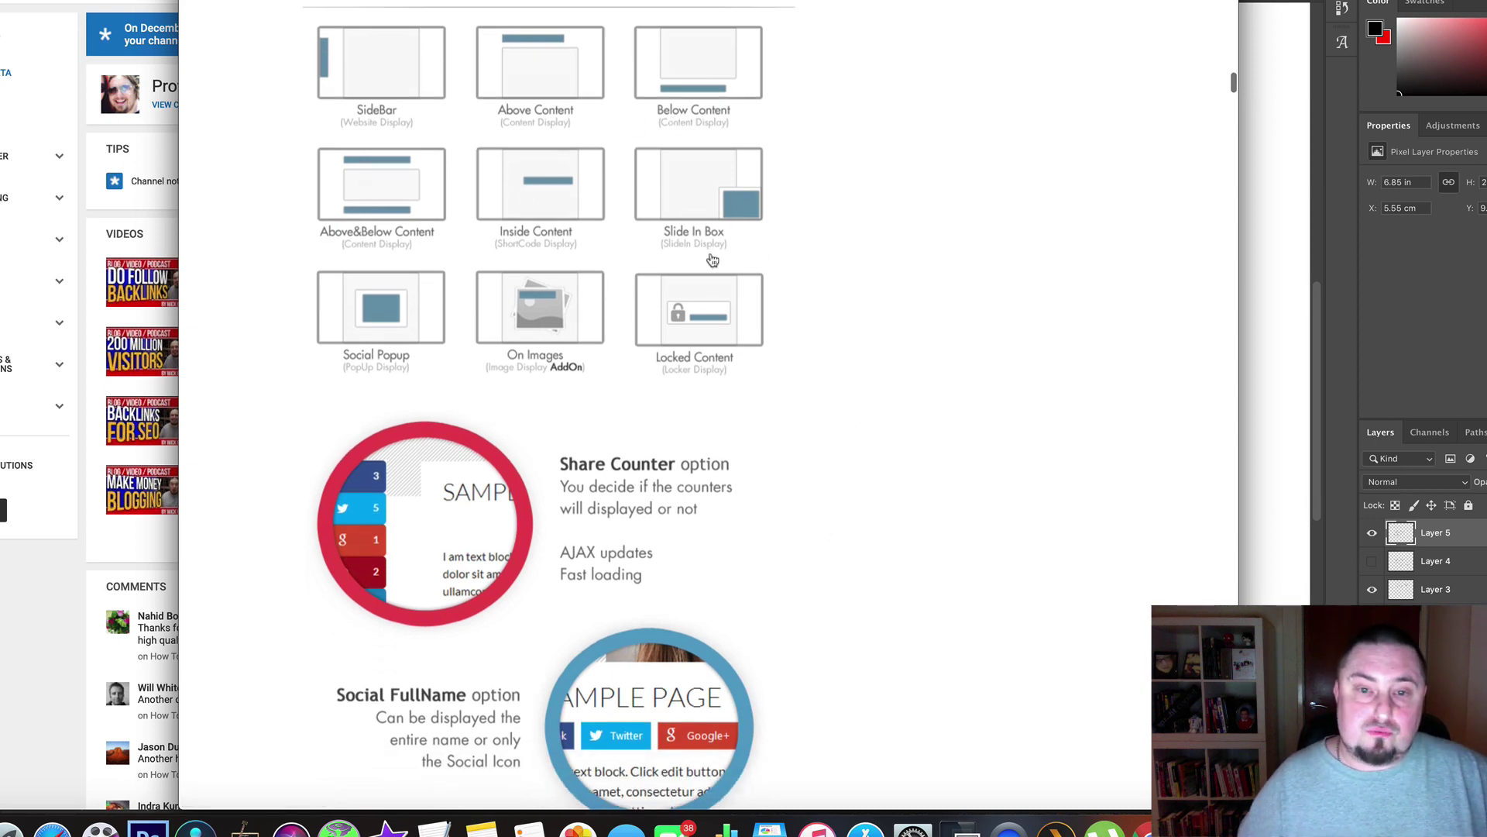
scroll(698, 418, down, 5)
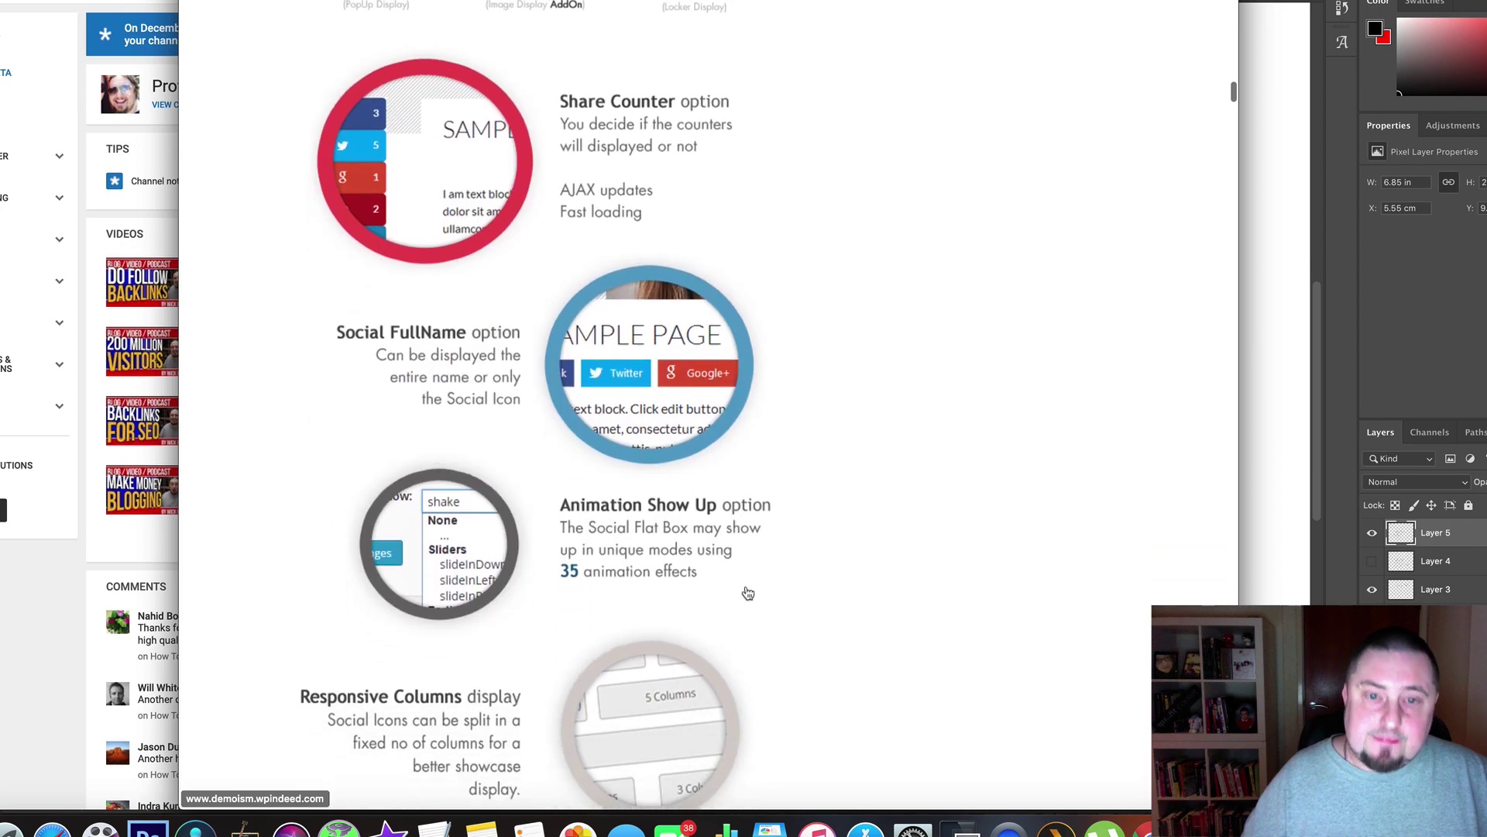
Find the Social Locker Pack section and examine its supported networks and Extra Features for delaying, disabling and resetting the locker.
scroll(750, 638, down, 15)
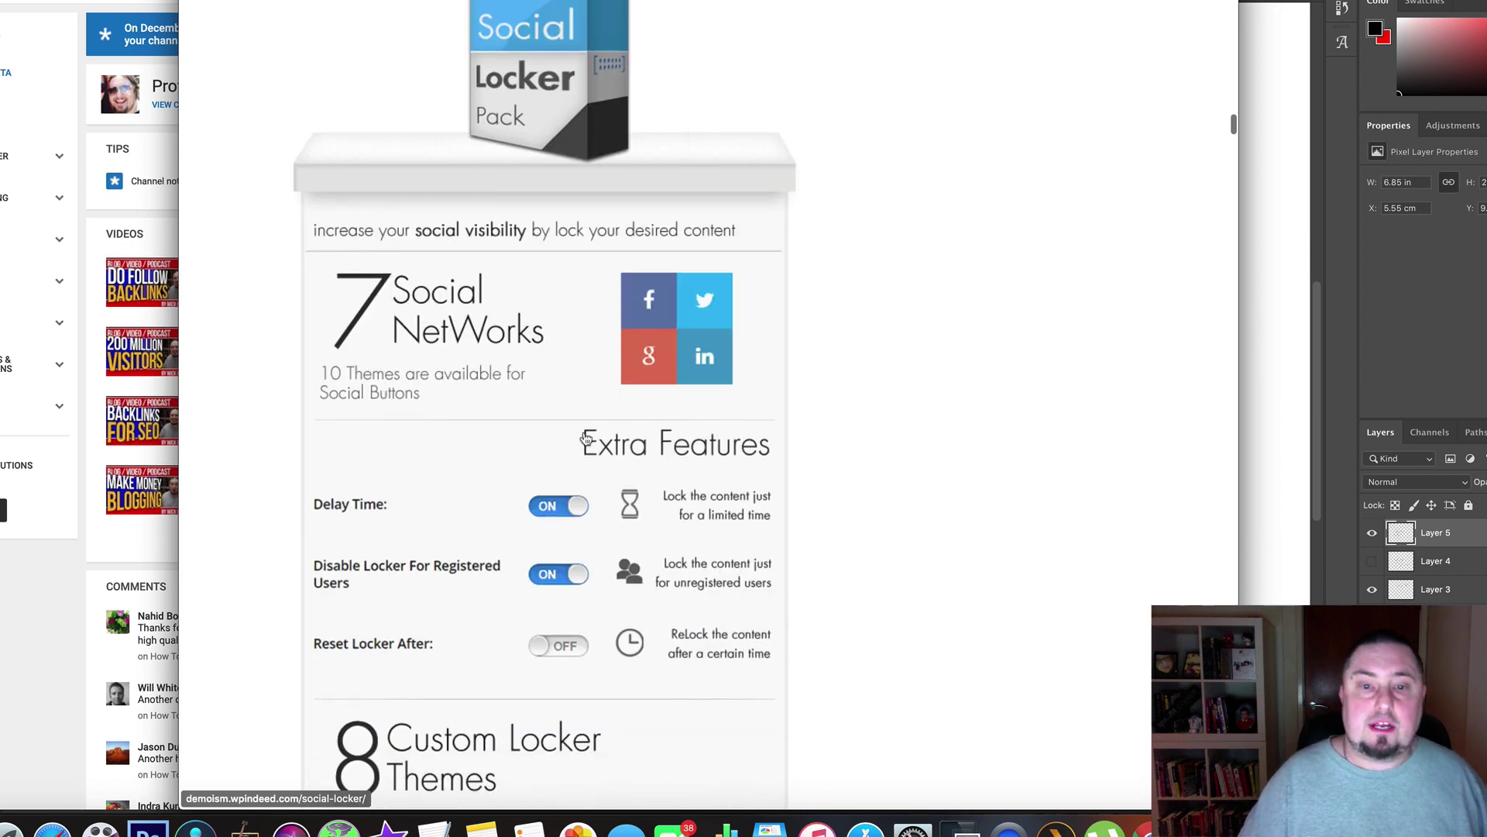
scroll(650, 515, down, 3)
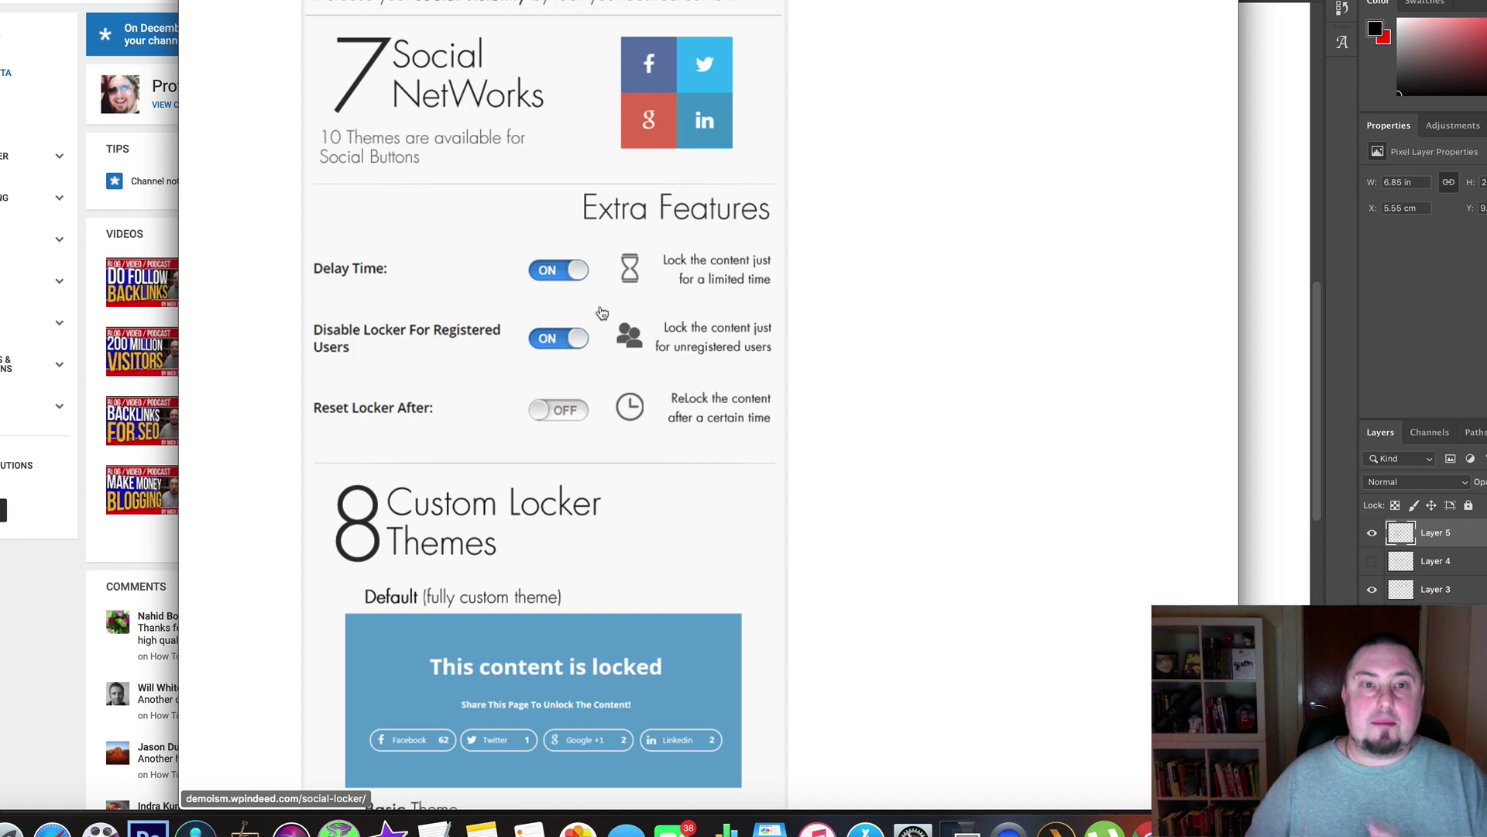
scroll(649, 302, up, 2)
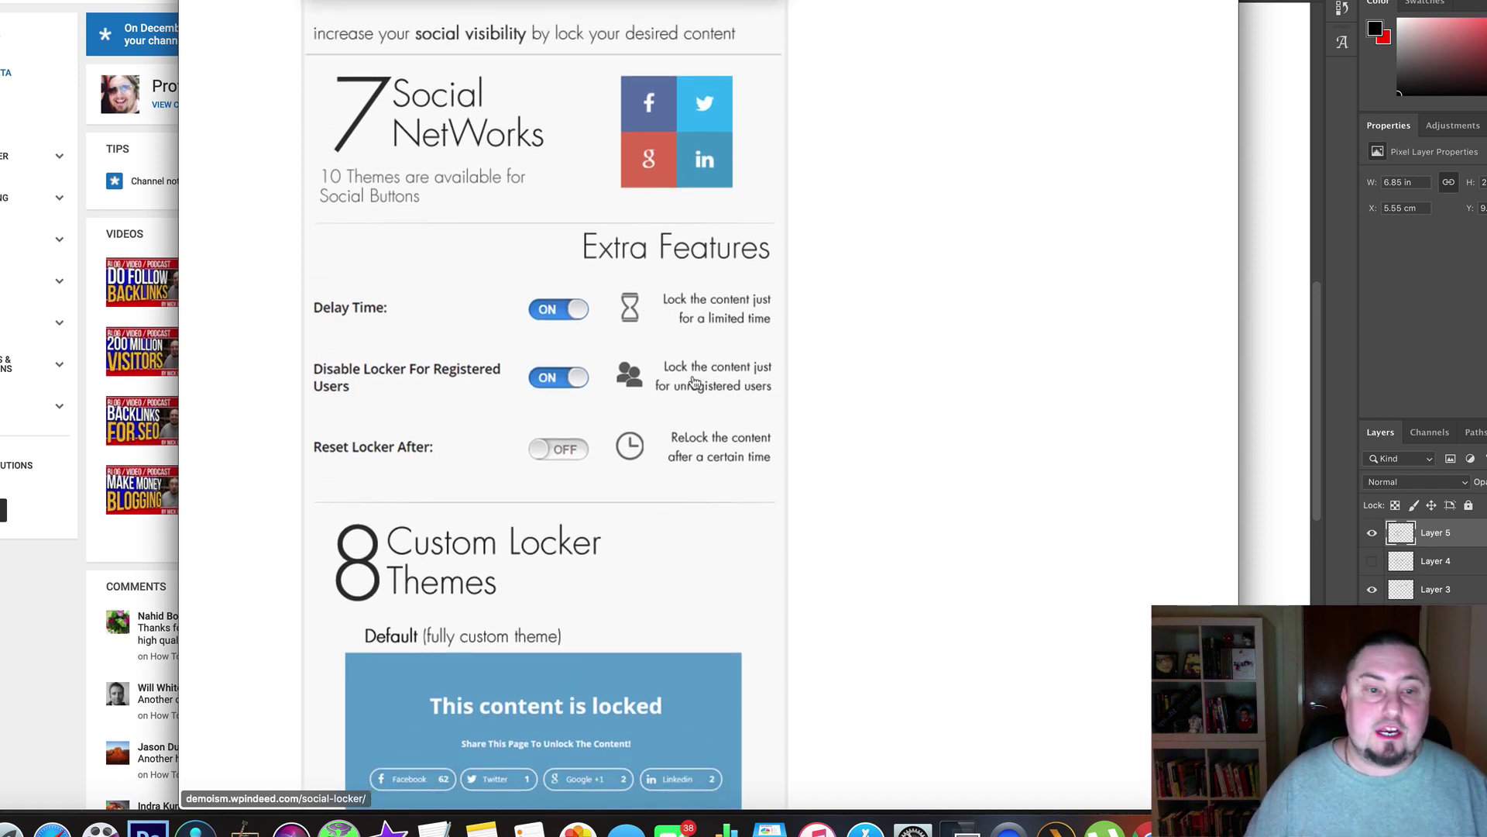
scroll(682, 368, down, 1)
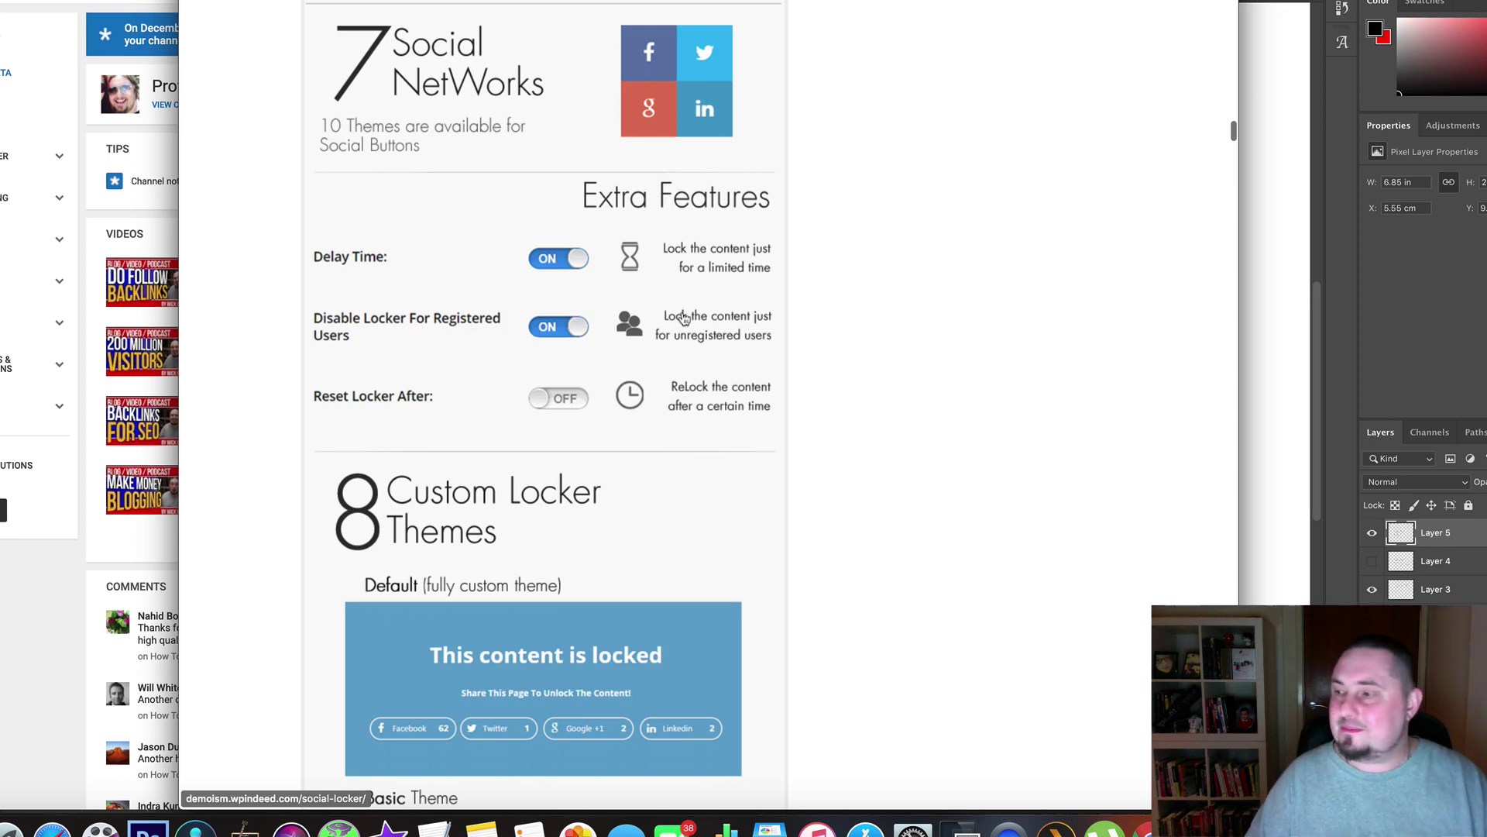
Compare the custom locker themes, from the Default and Basic designs through to the Clouddy and Darks themes.
scroll(680, 319, down, 2)
scroll(669, 323, down, 7)
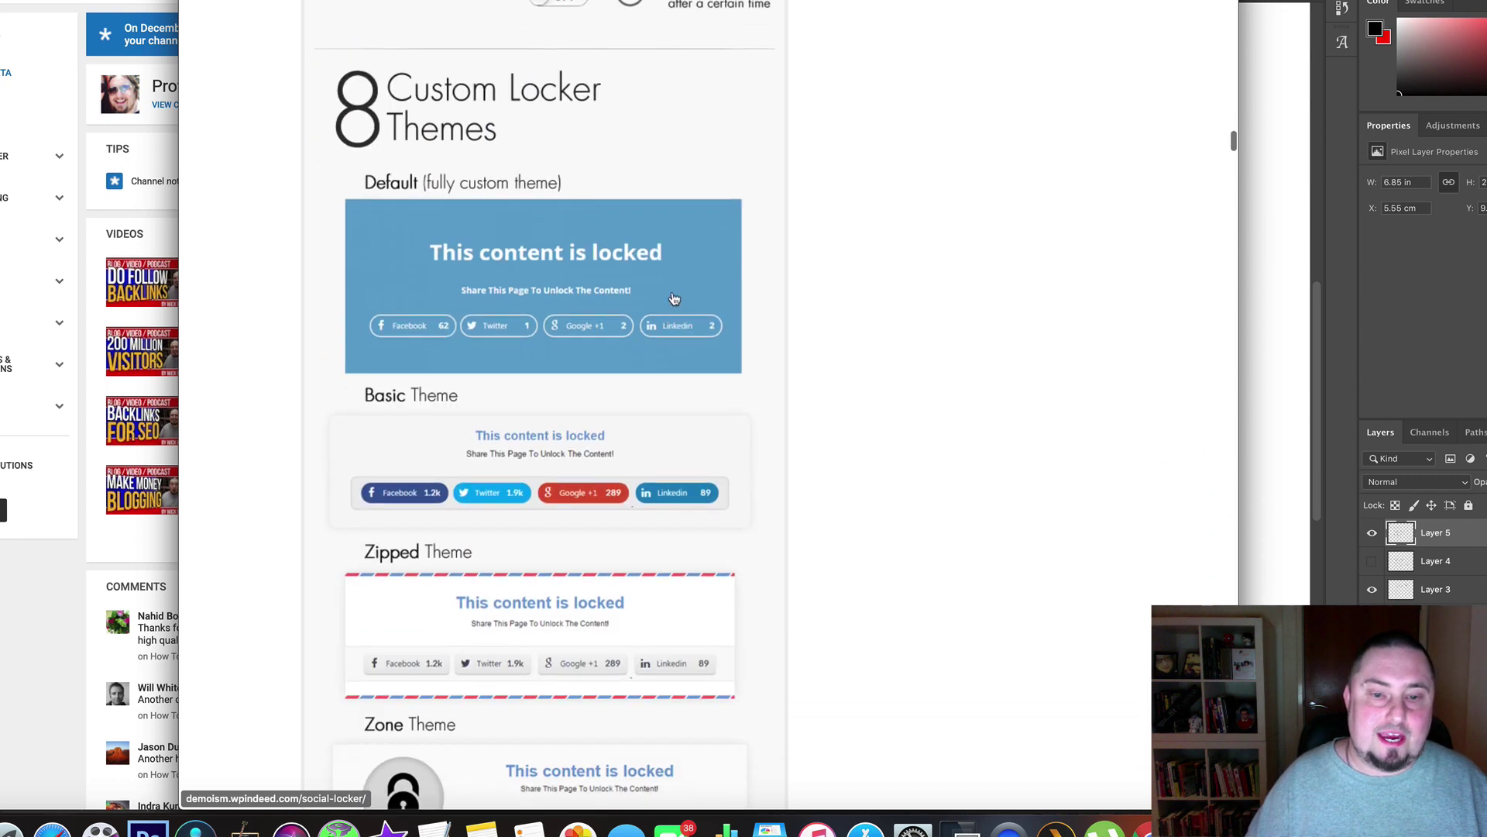
scroll(606, 387, down, 6)
scroll(631, 403, down, 5)
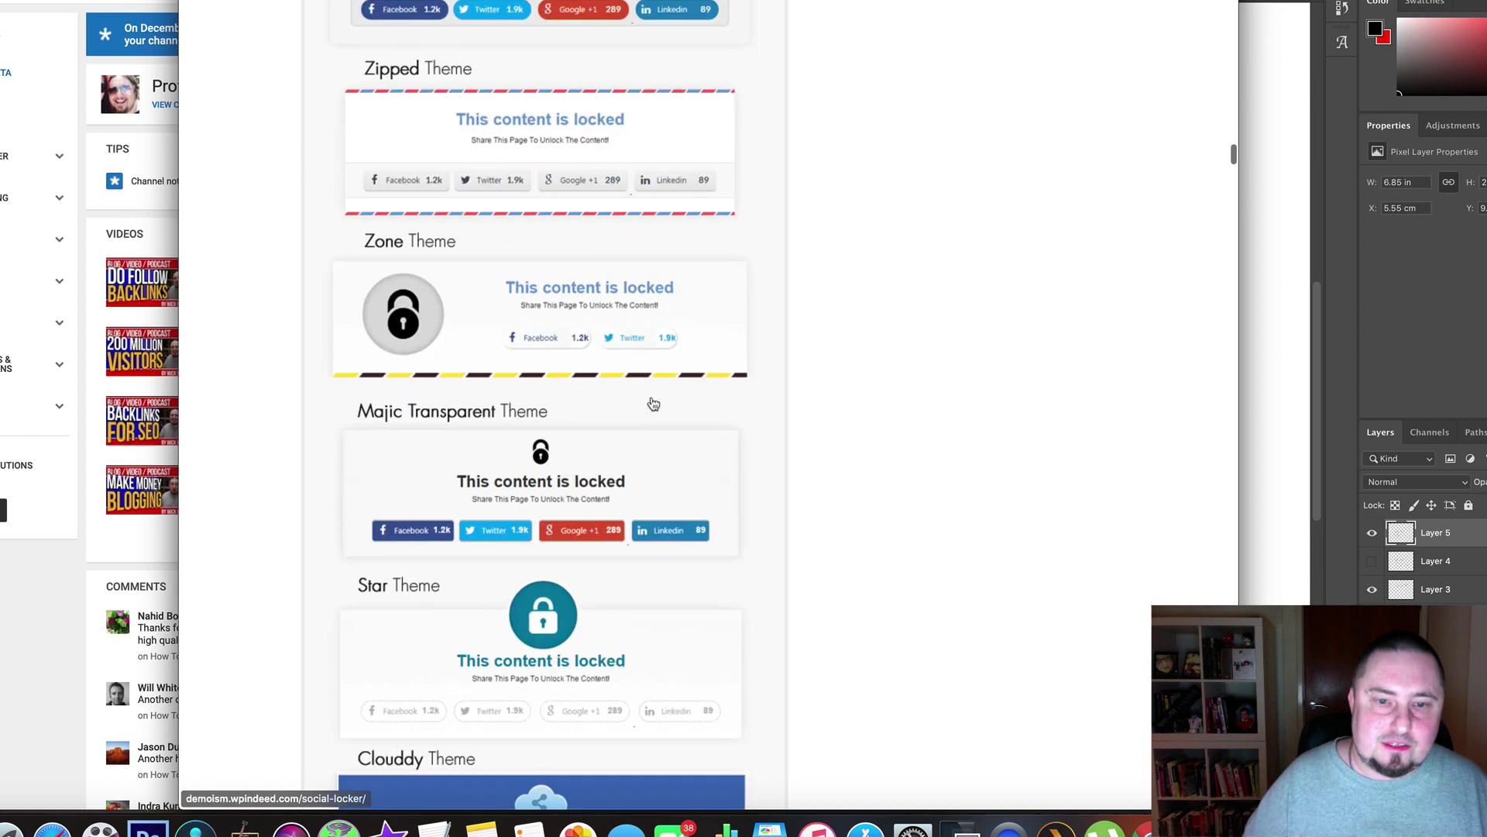
scroll(587, 305, down, 2)
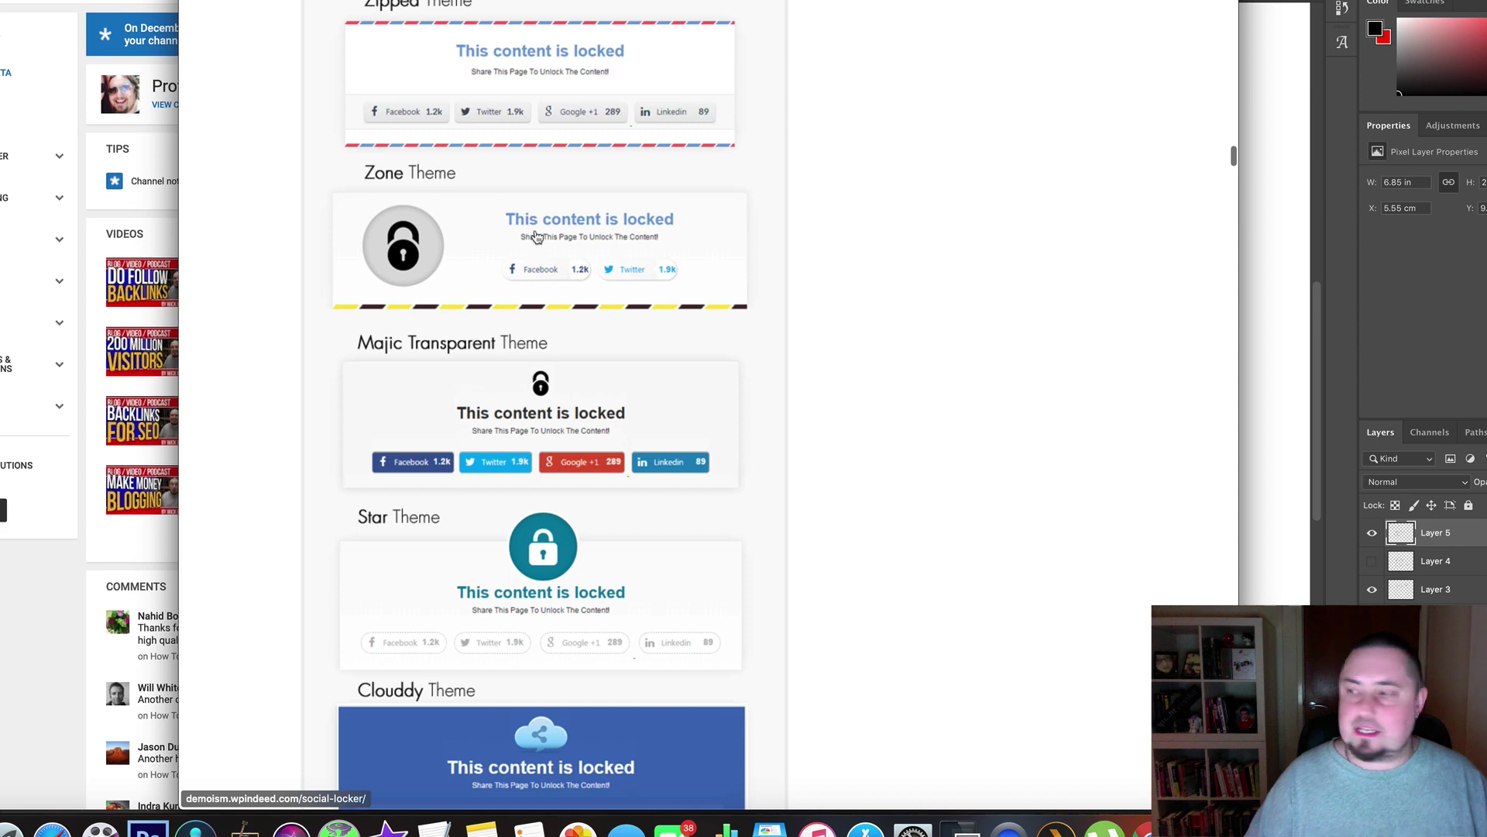
scroll(535, 236, down, 3)
scroll(543, 224, up, 5)
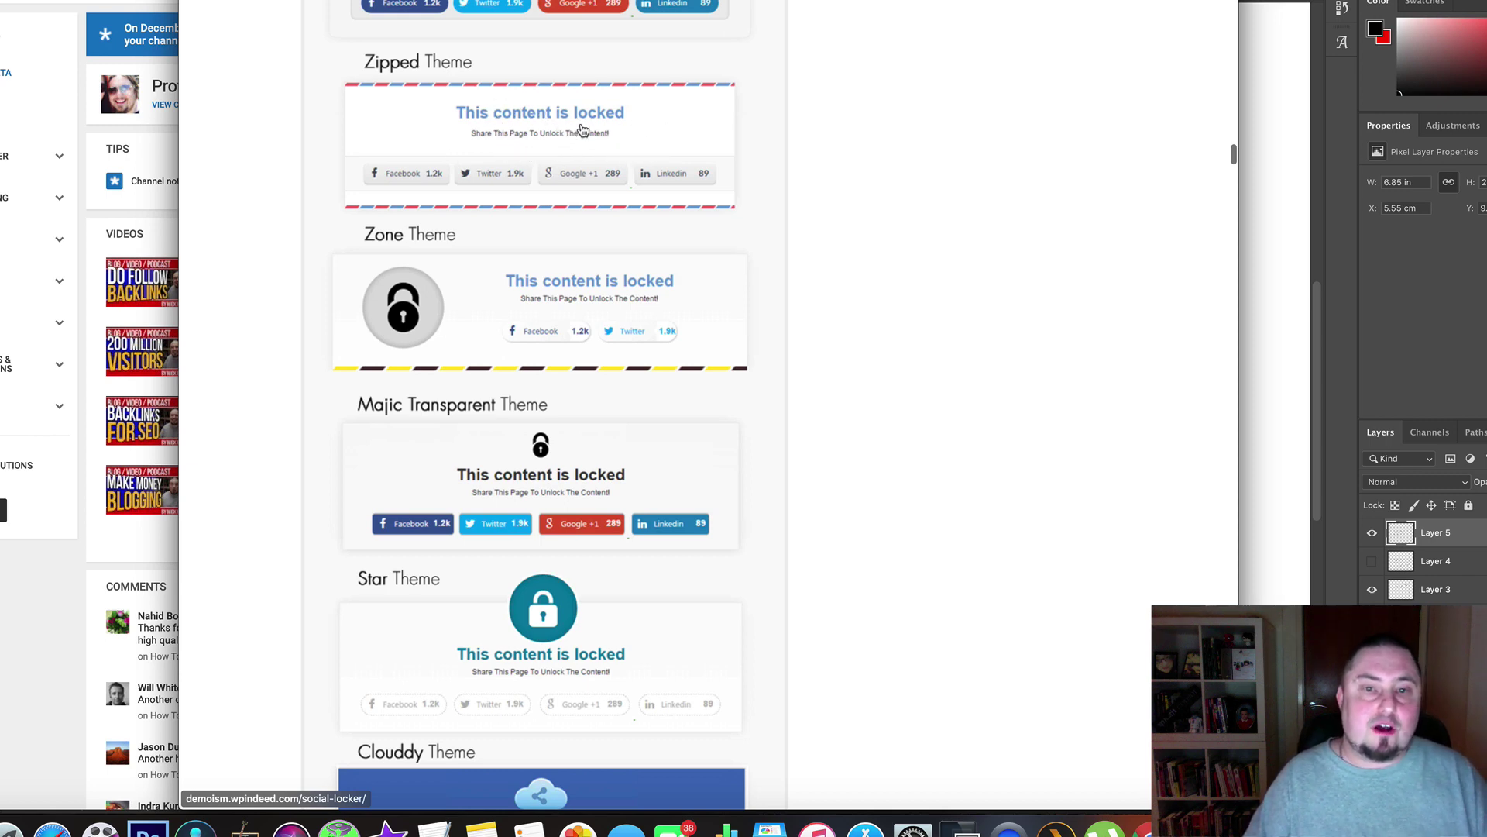
scroll(602, 395, down, 1)
scroll(602, 395, down, 5)
scroll(599, 265, down, 3)
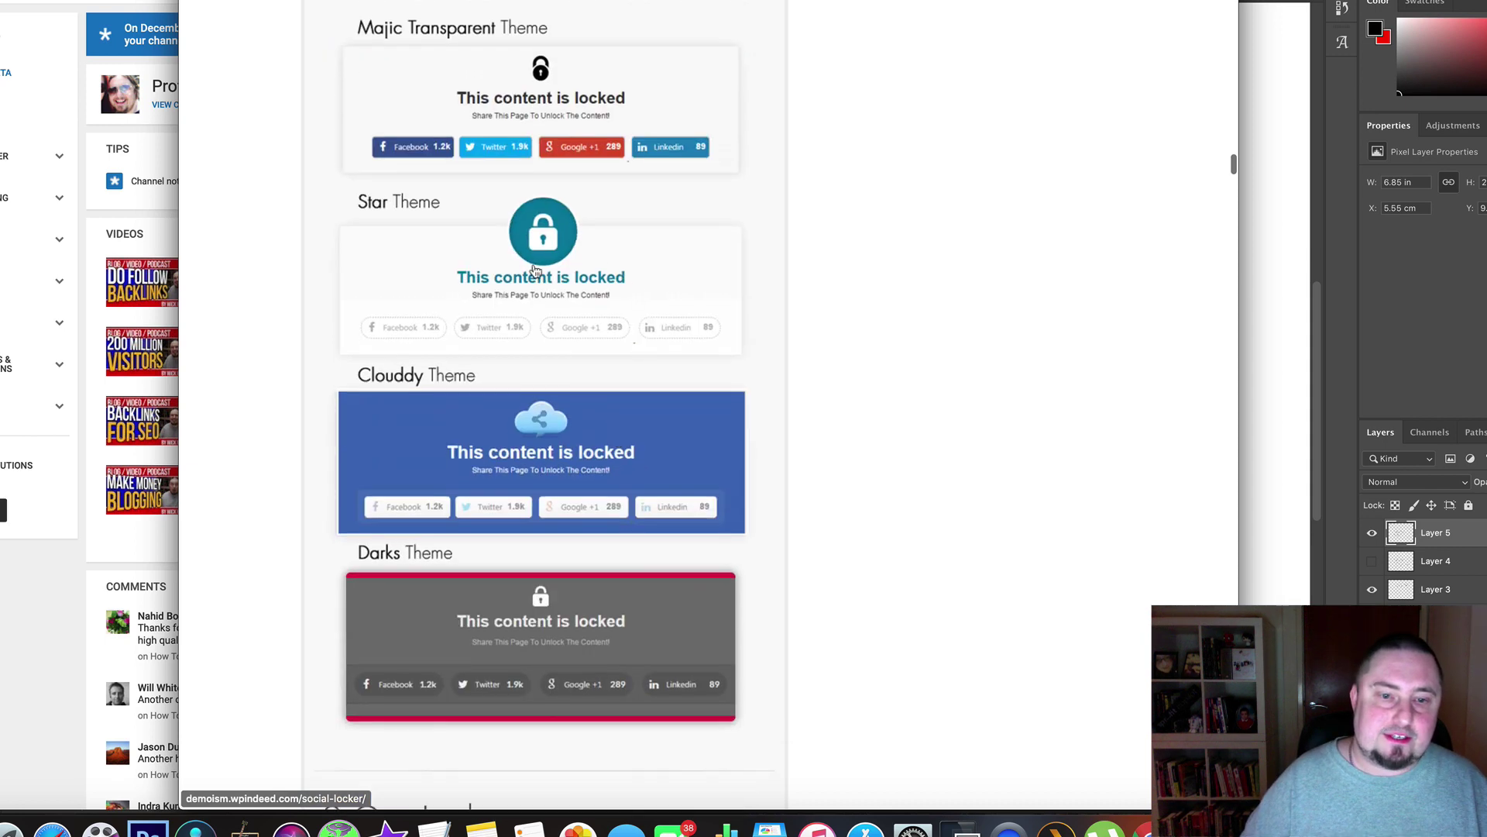
Examine the OverLocks example that covers page content with a transparent share-to-unlock box.
scroll(627, 496, down, 3)
scroll(629, 504, down, 4)
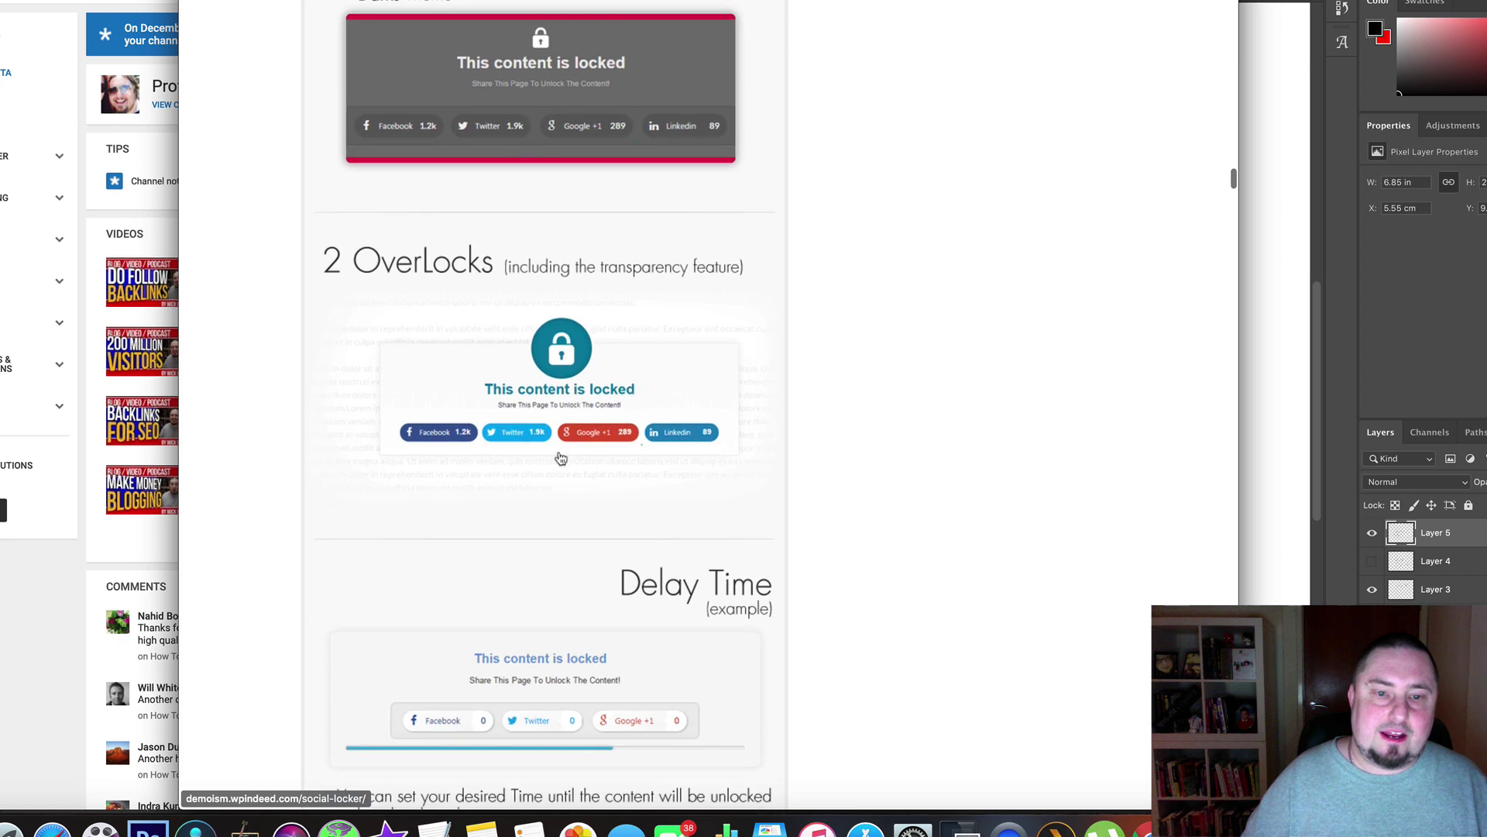
scroll(632, 513, down, 1)
scroll(634, 504, down, 1)
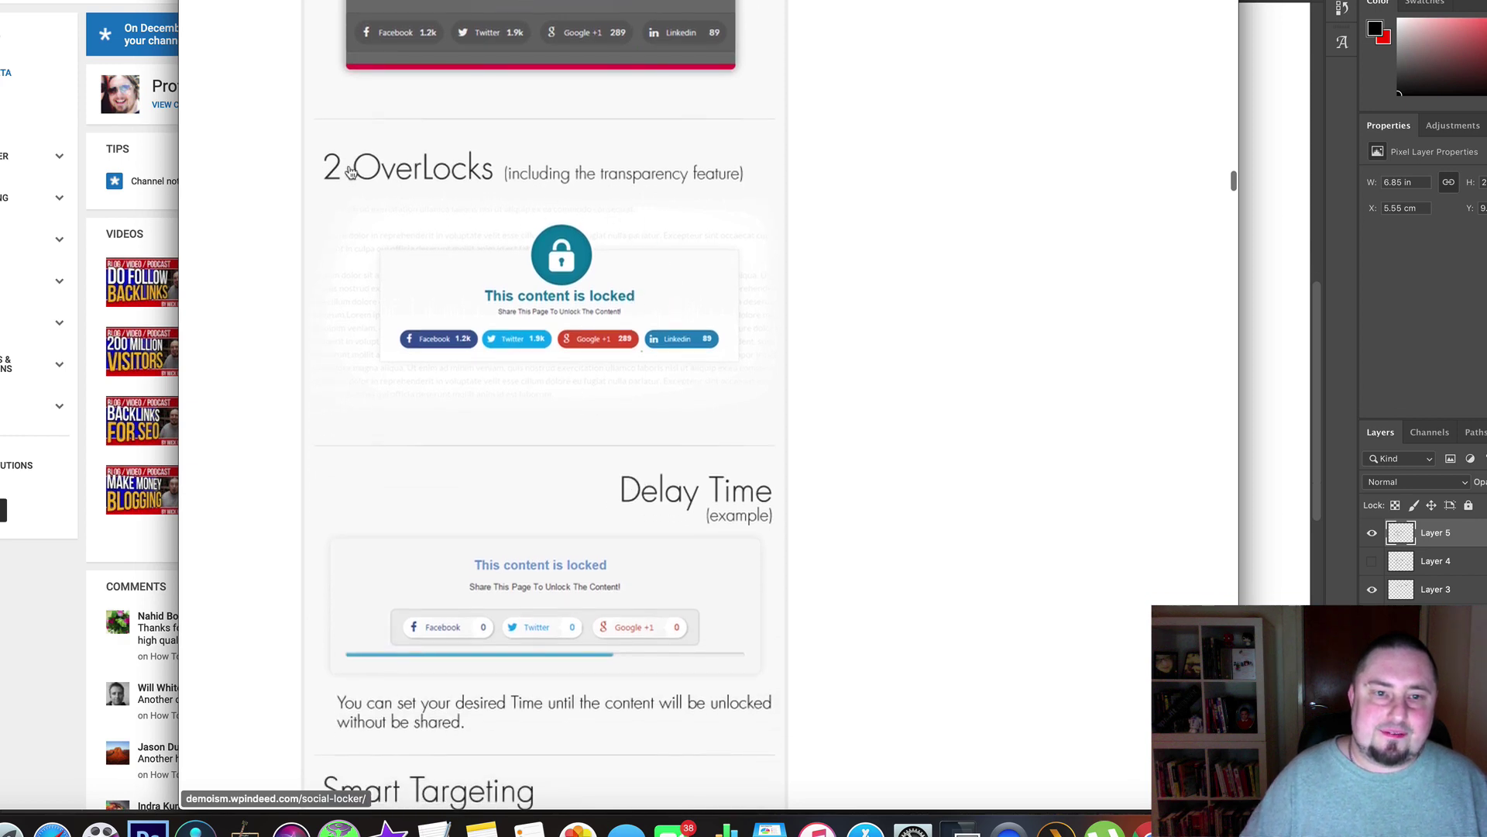
scroll(647, 233, down, 2)
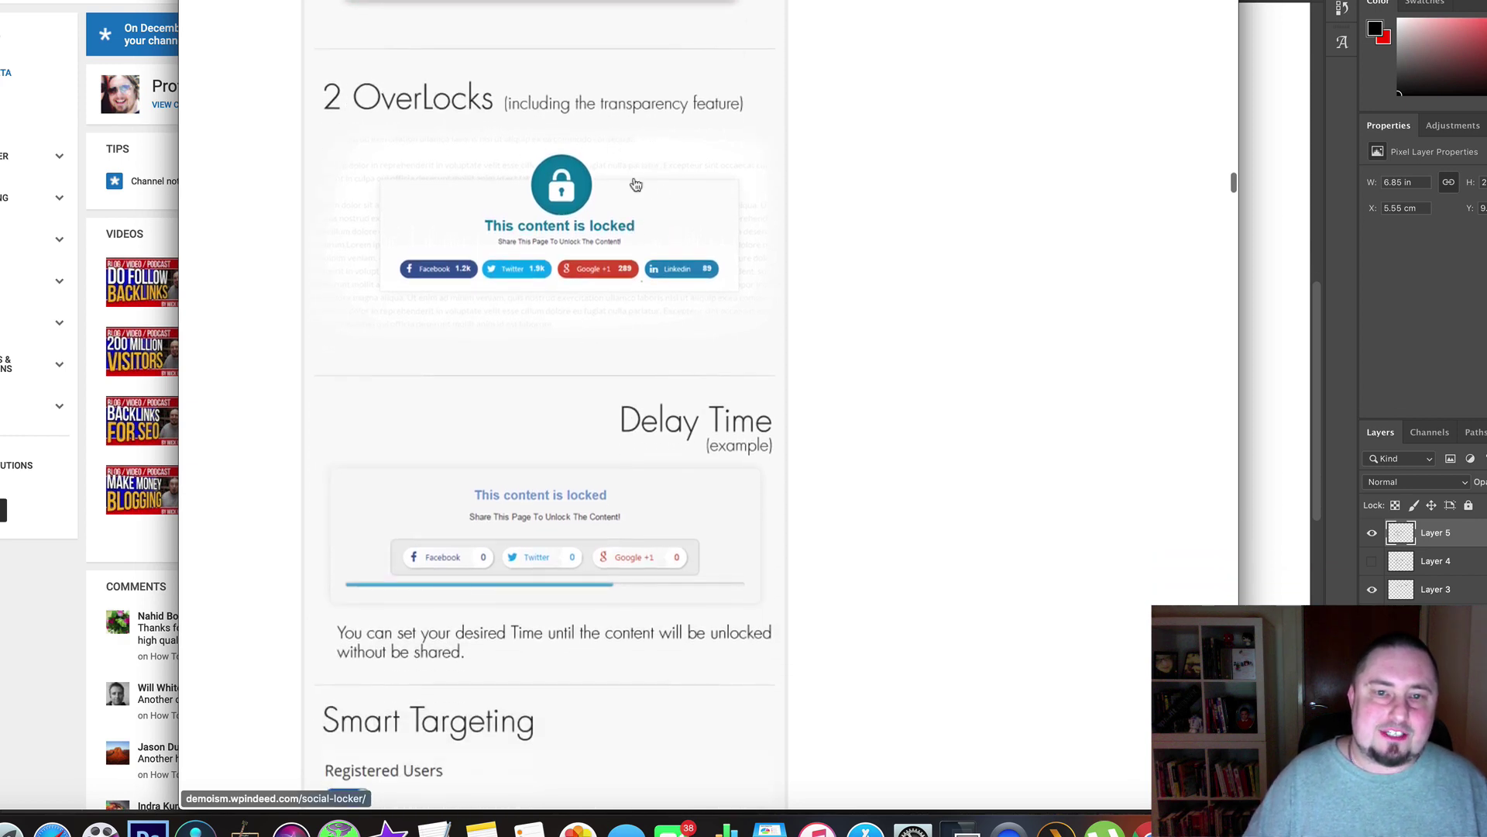
scroll(612, 225, up, 2)
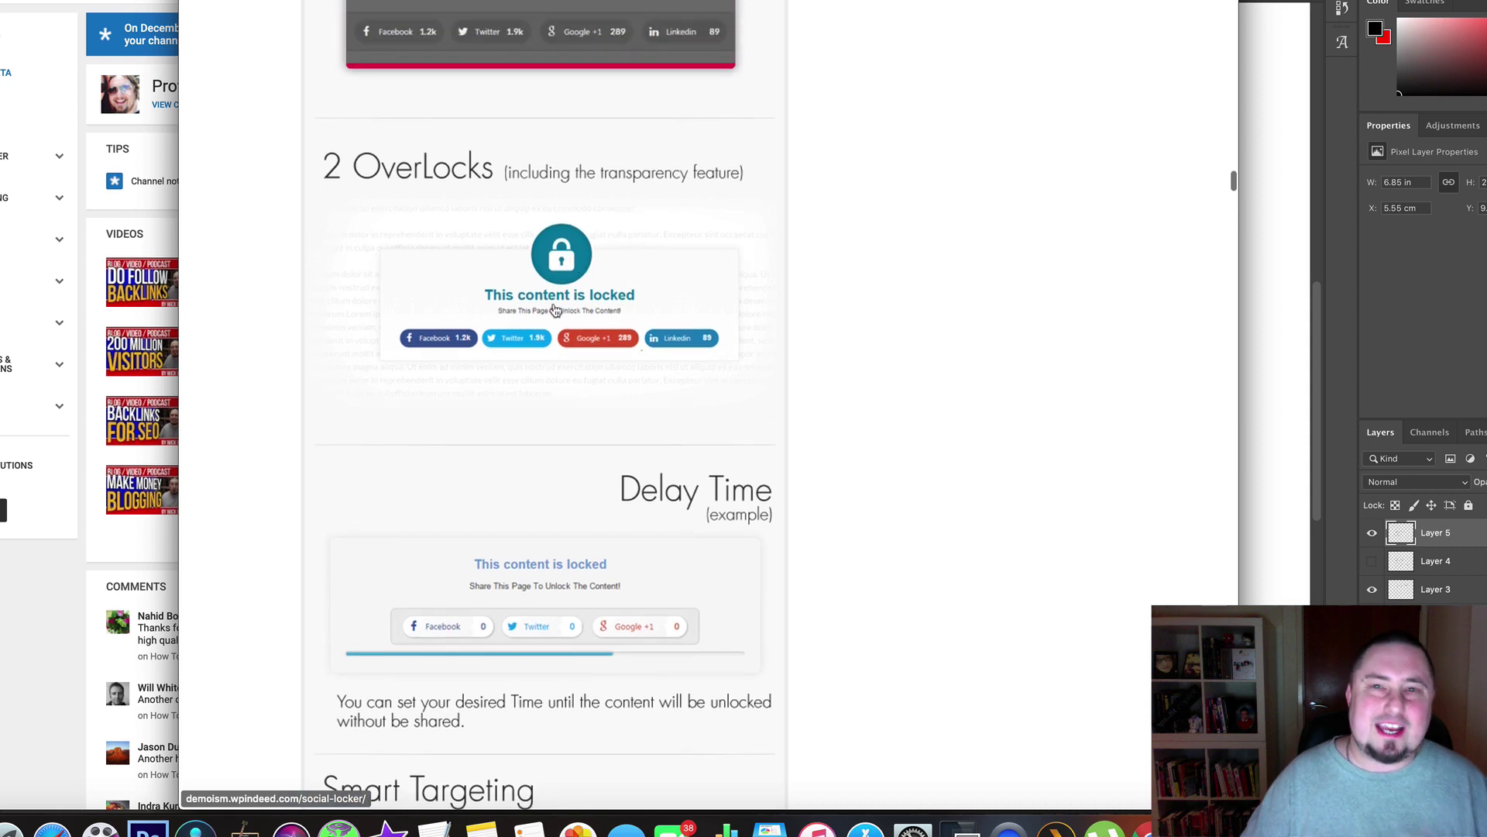
Review the Delay Time example and the Smart Targeting settings for registered users, commenters, user roles and specific referrers.
scroll(612, 286, down, 8)
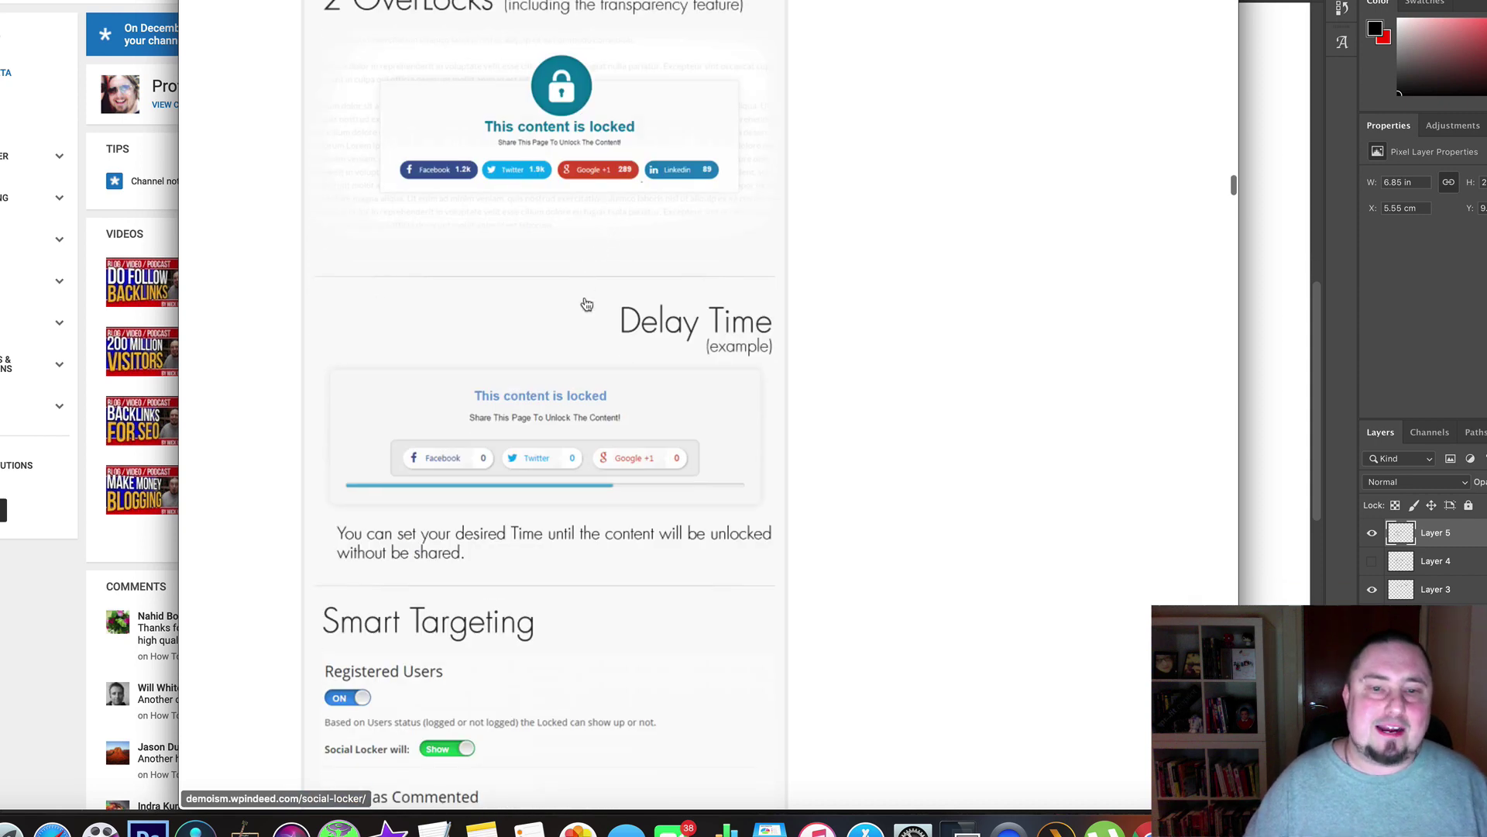
scroll(618, 269, down, 2)
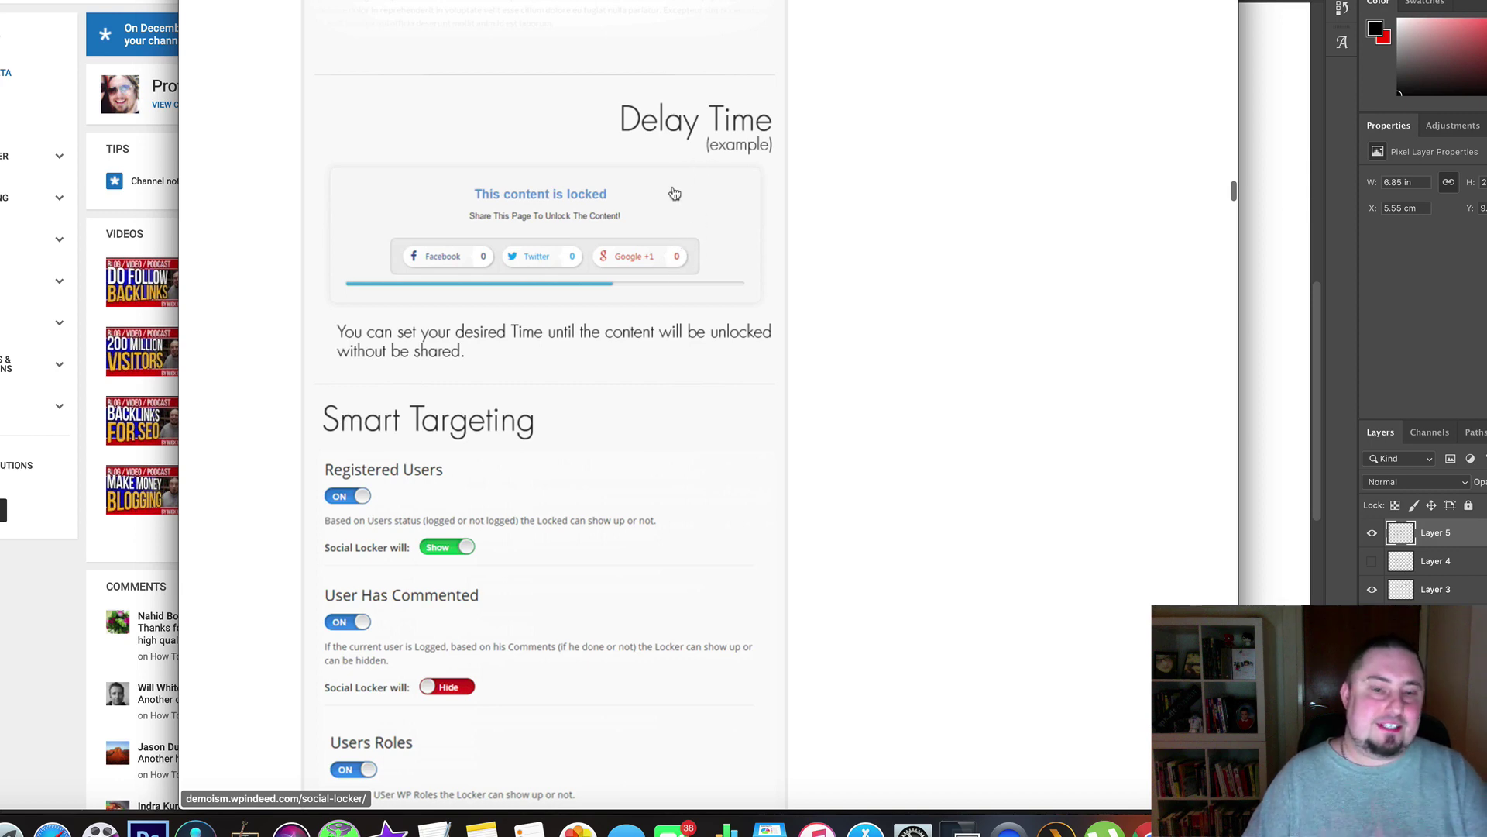
scroll(658, 322, down, 1)
scroll(658, 322, down, 6)
scroll(581, 255, down, 3)
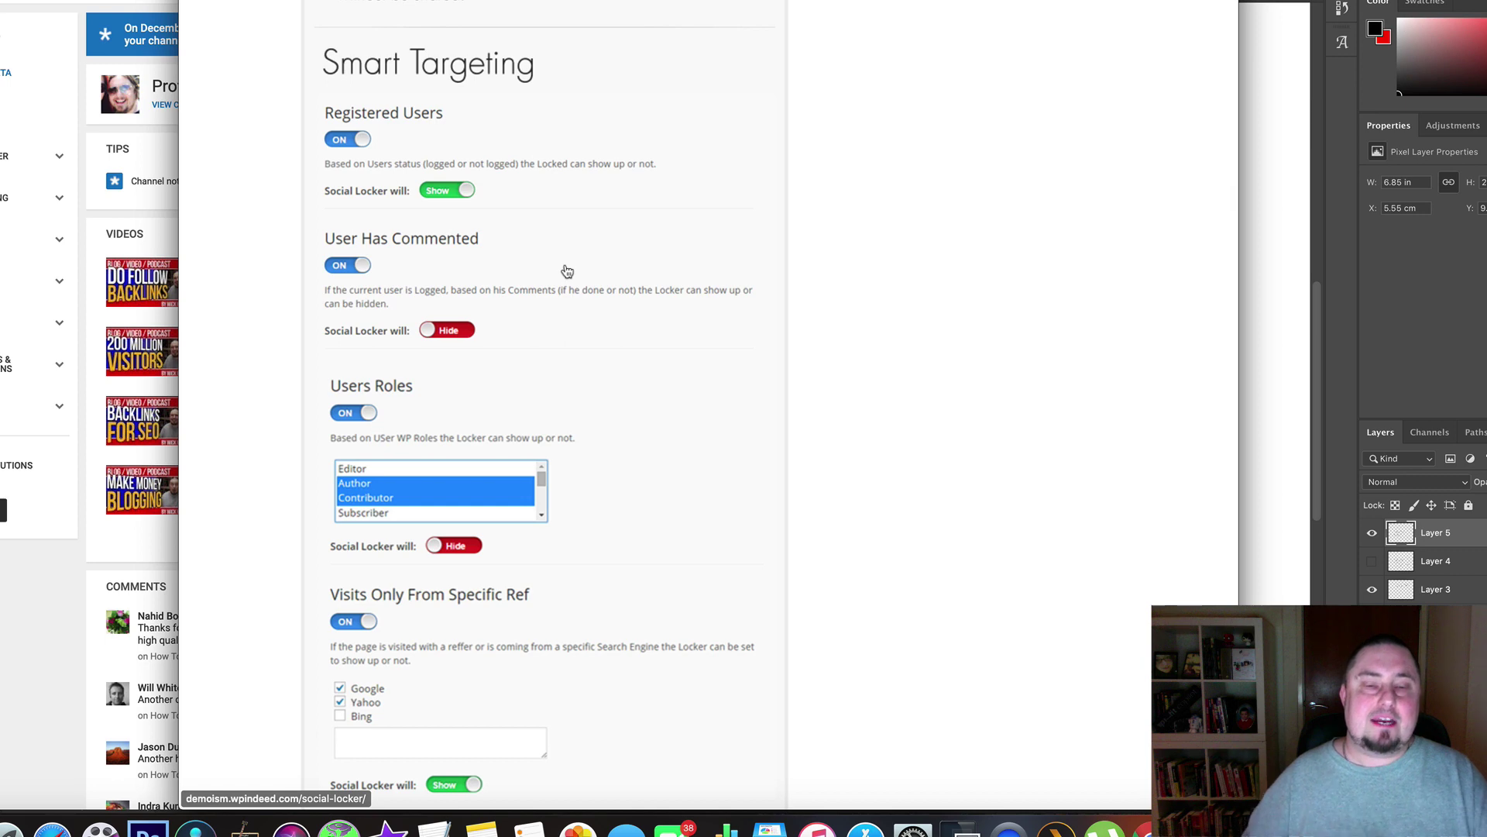
scroll(594, 300, down, 1)
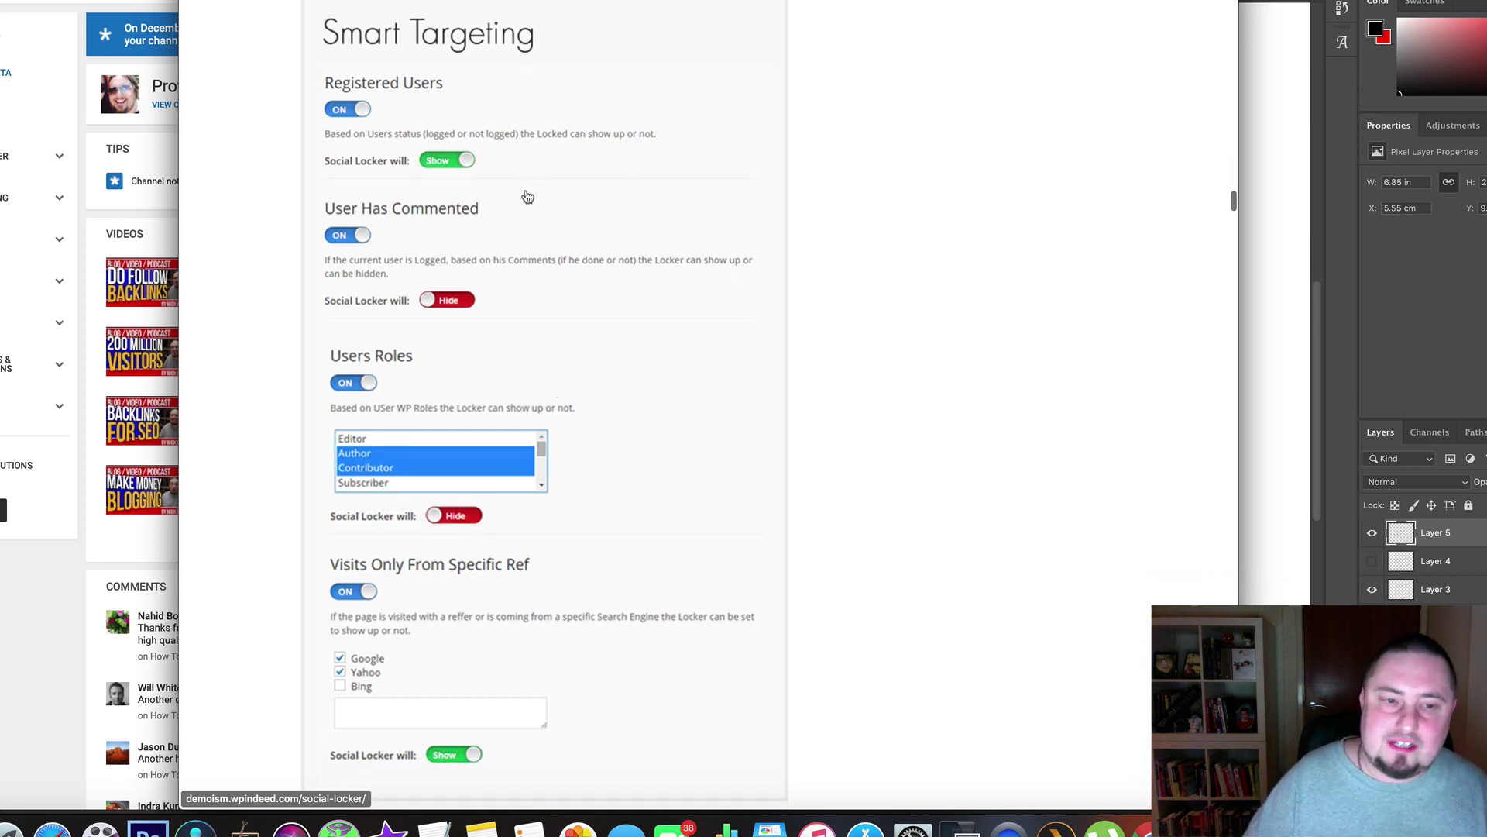
scroll(608, 336, down, 2)
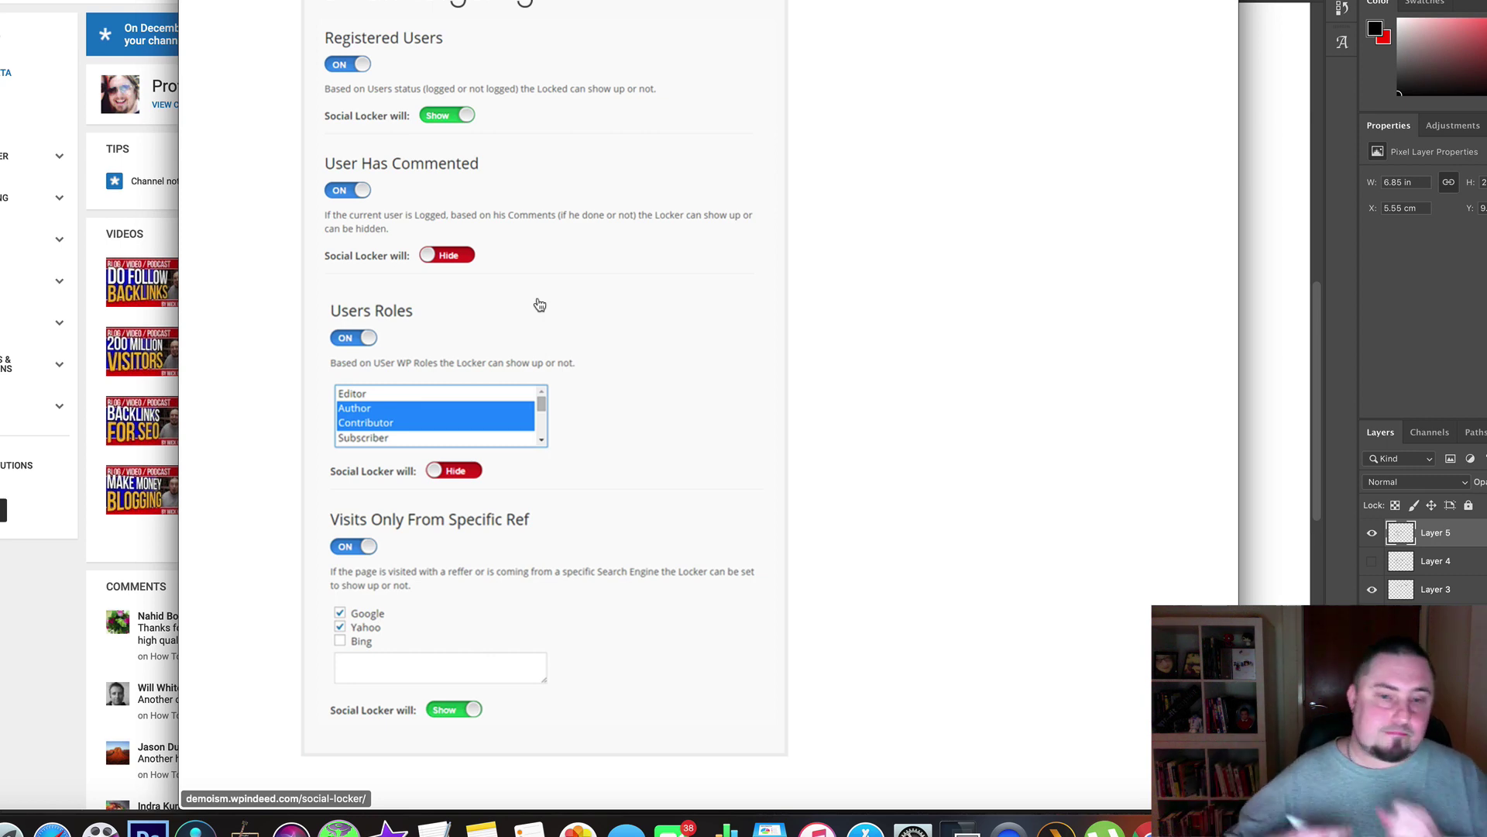
Look through the Mobile Display section, covering its predefined templates and the Special Mobile Features position and custom show settings.
scroll(540, 305, down, 10)
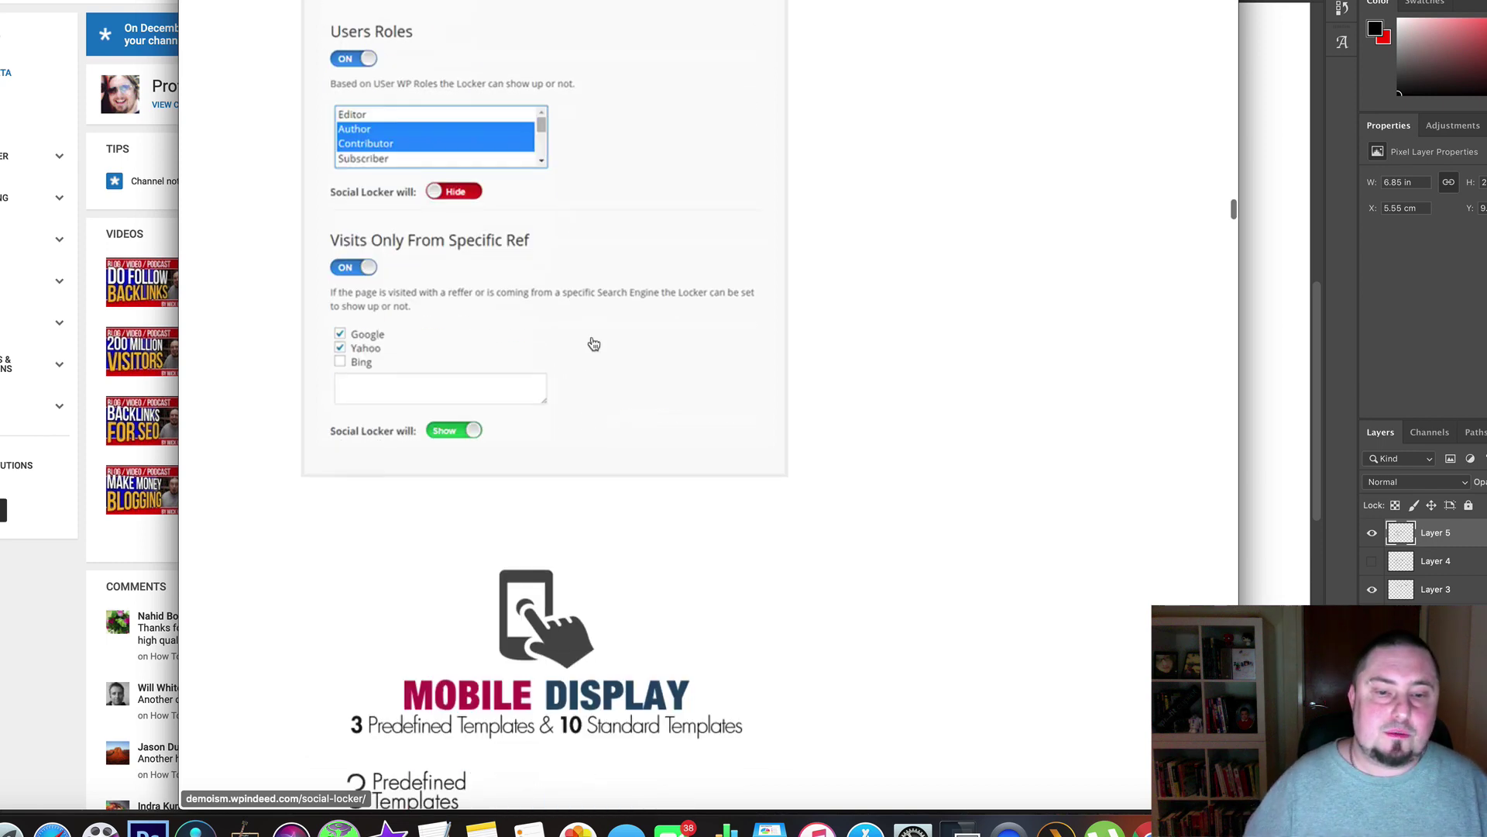
scroll(618, 379, down, 8)
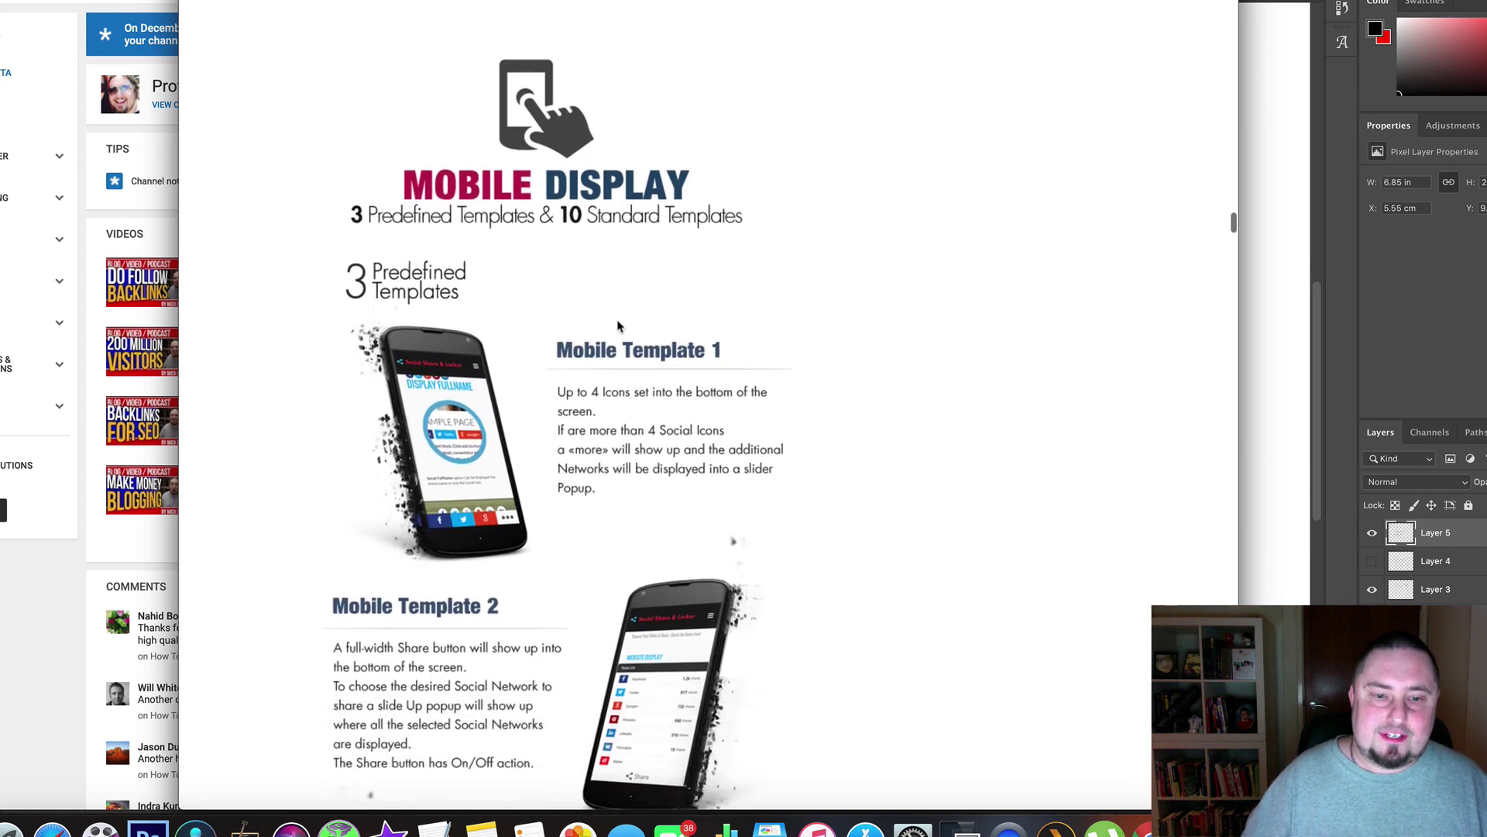
scroll(620, 475, down, 3)
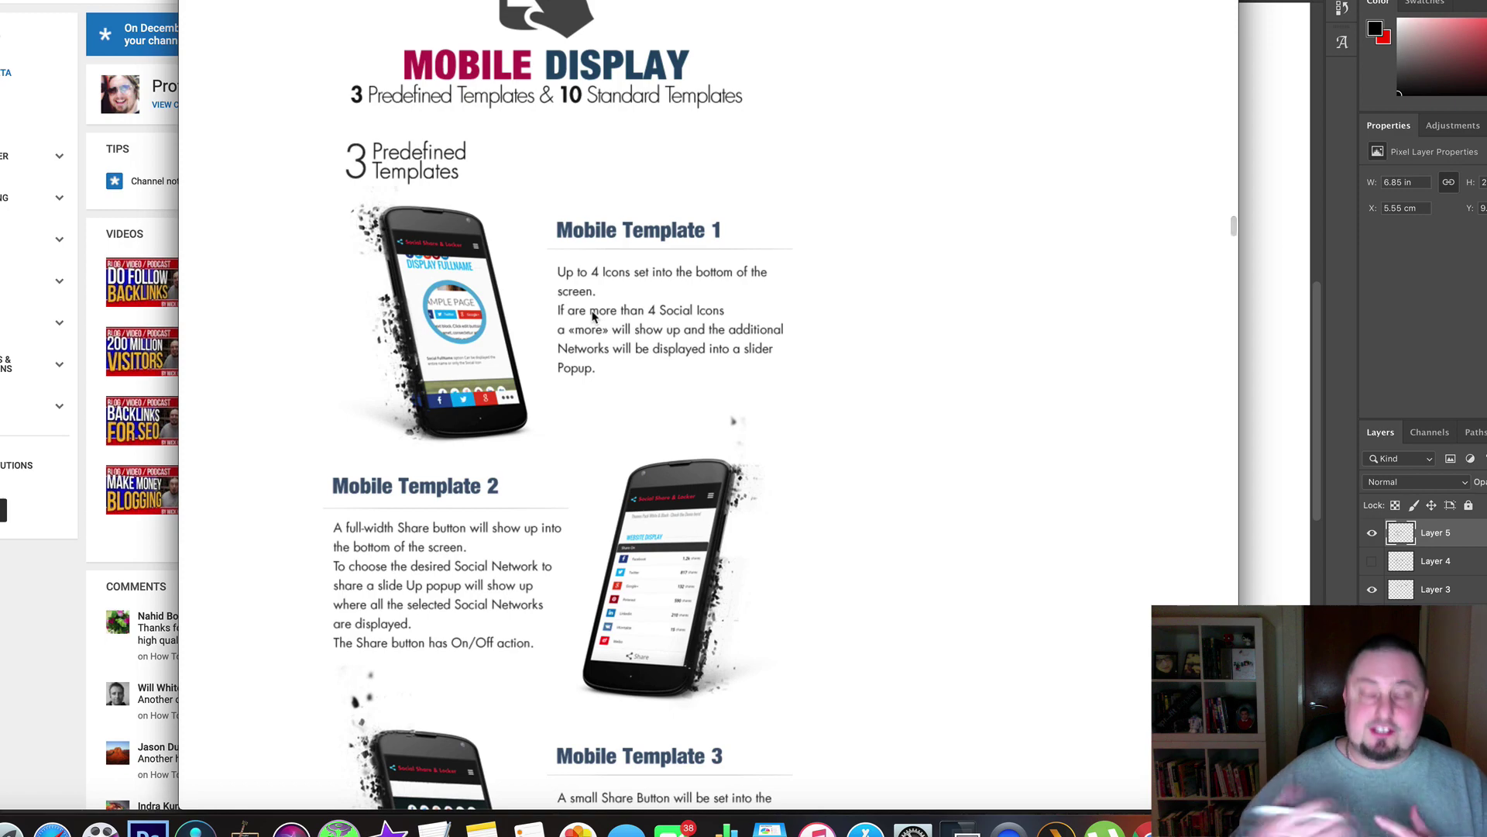
scroll(596, 325, up, 5)
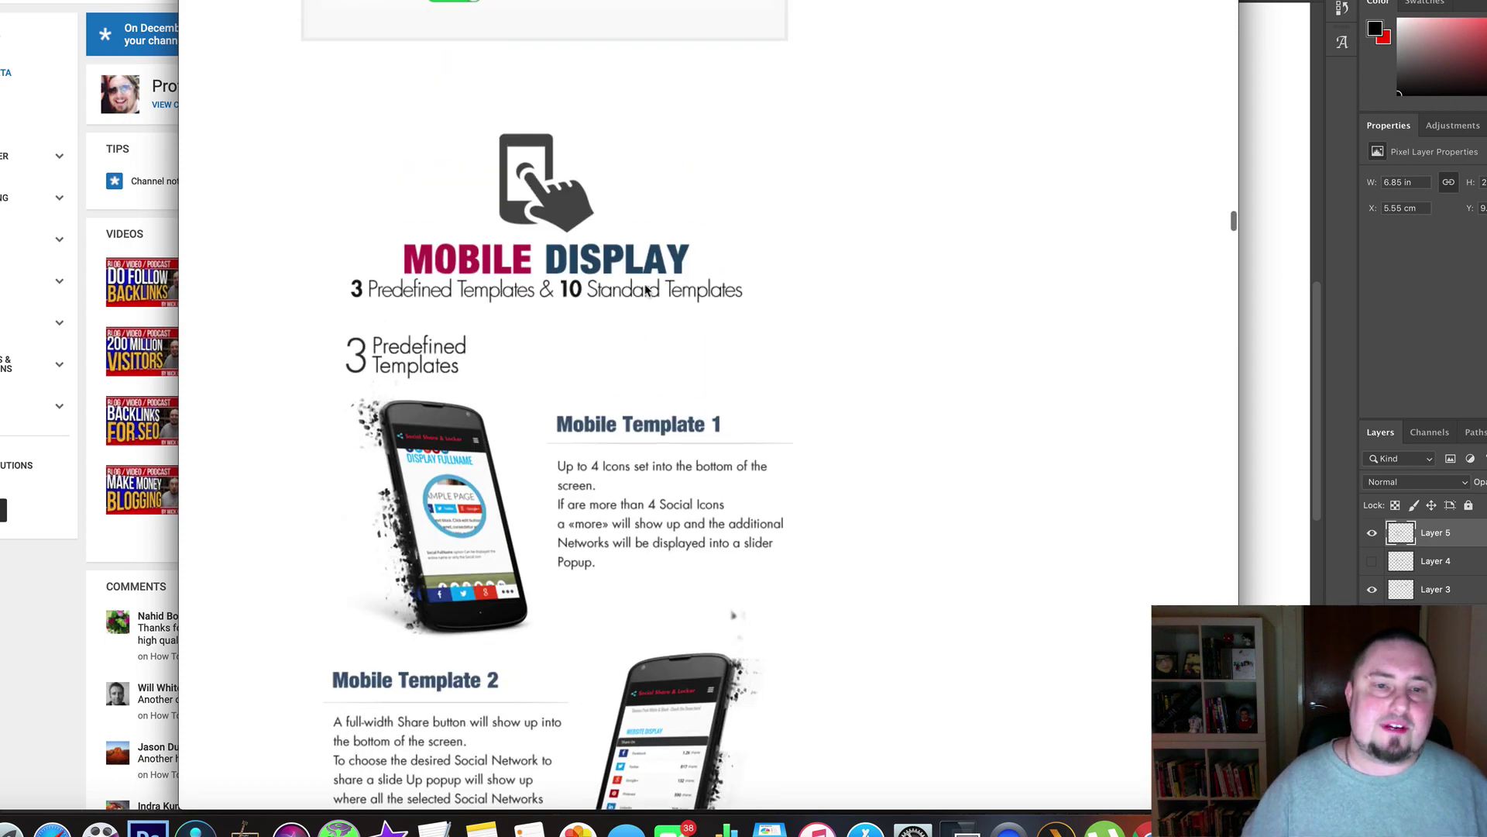
scroll(620, 325, down, 2)
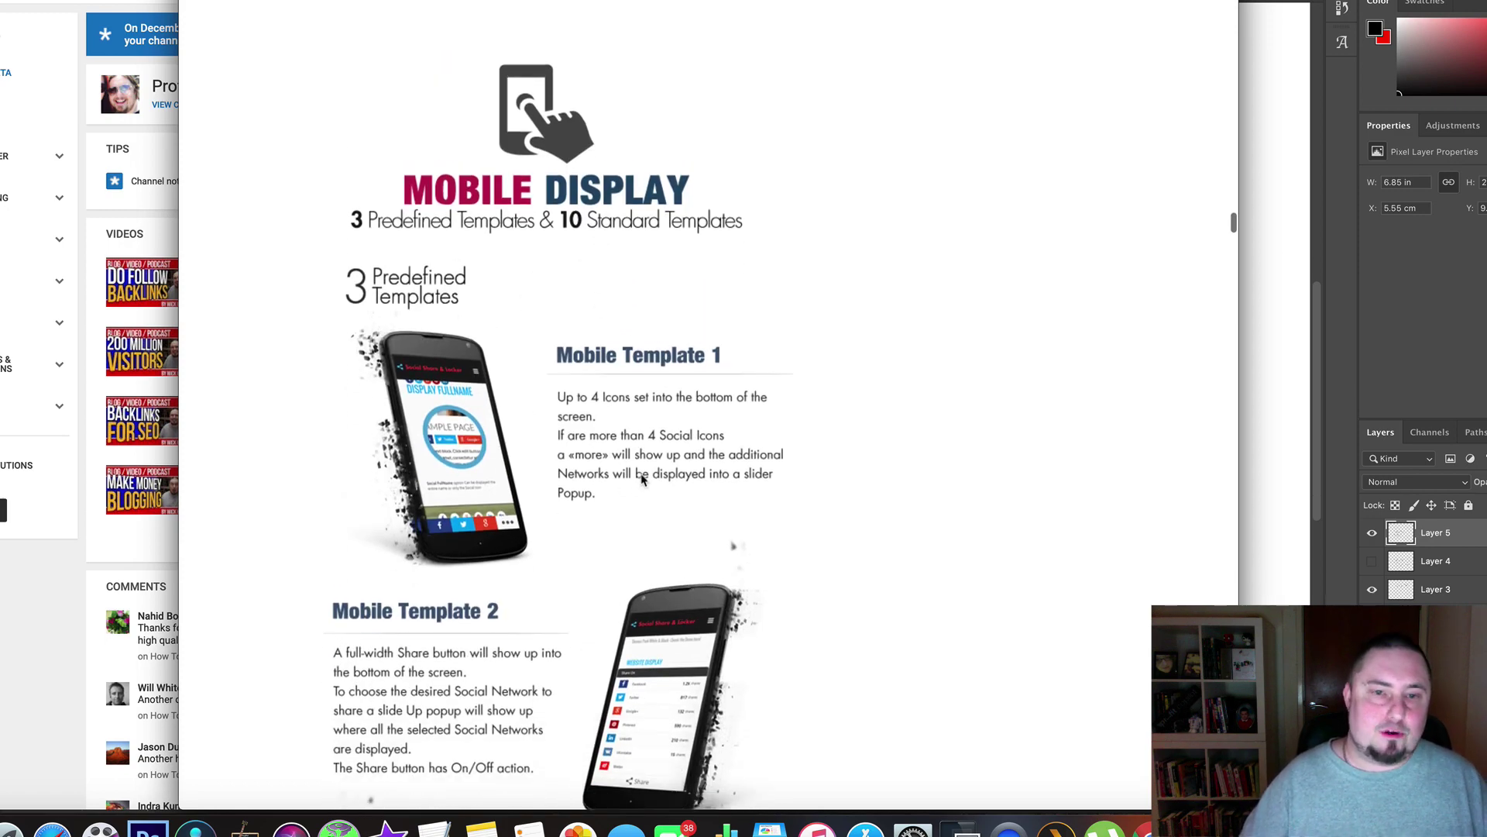
scroll(636, 487, down, 18)
scroll(624, 501, down, 12)
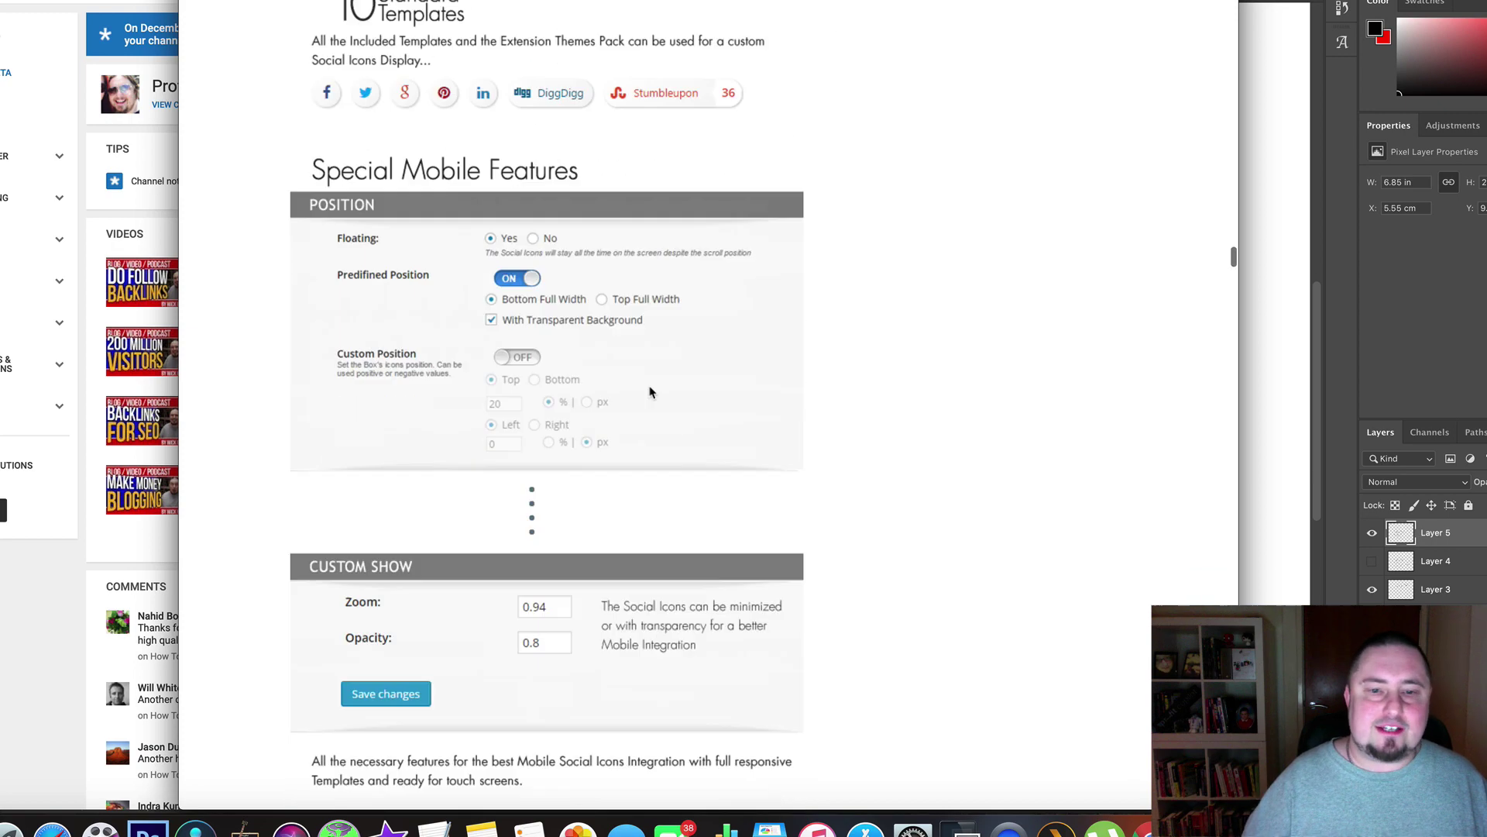
Review the Social Follow templates, additional AddOns, share statistics, Initial Counts and Email Share features of the plugin.
scroll(657, 223, down, 14)
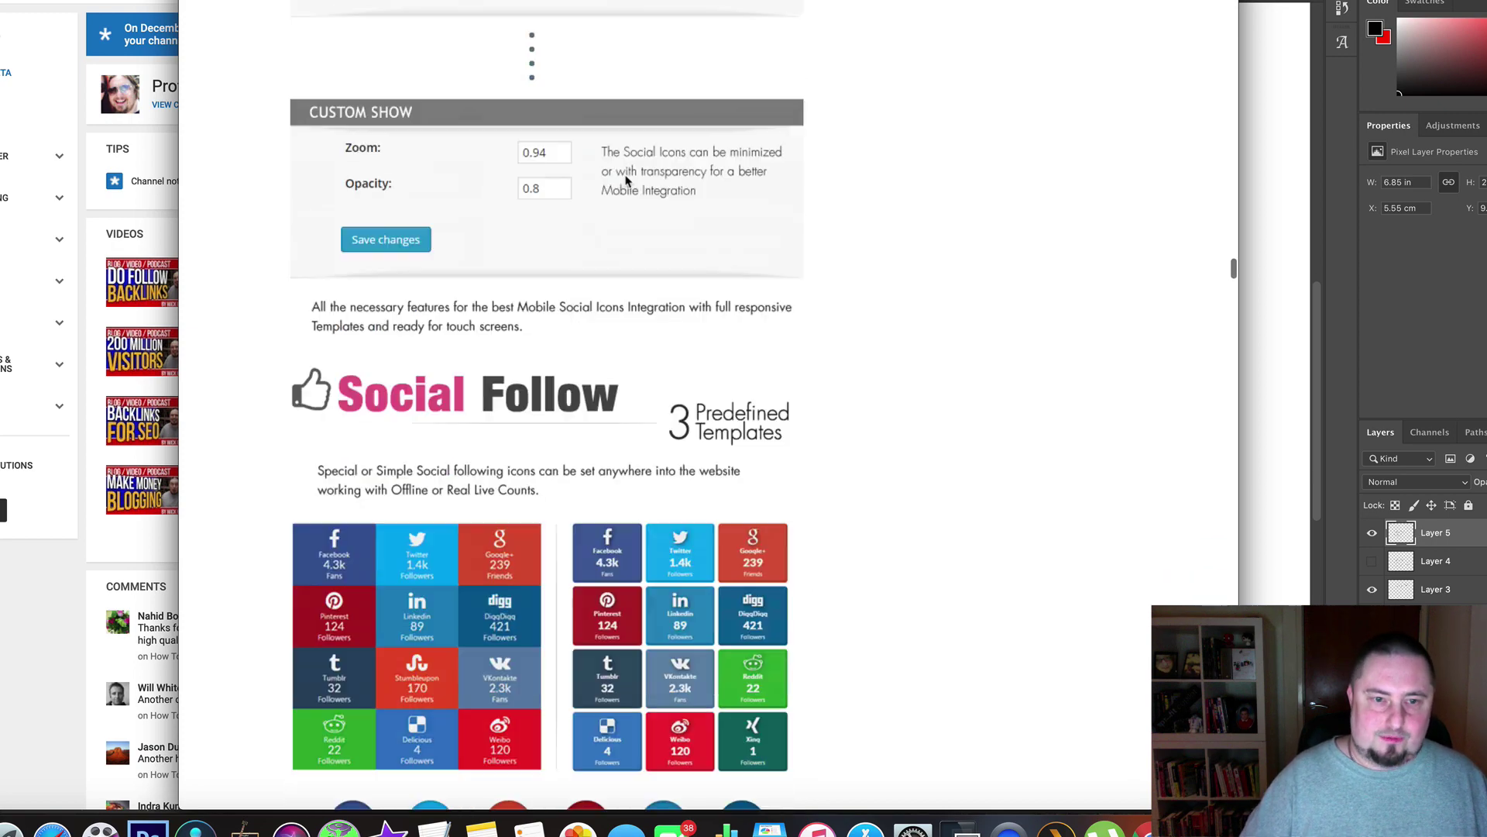
scroll(609, 416, down, 17)
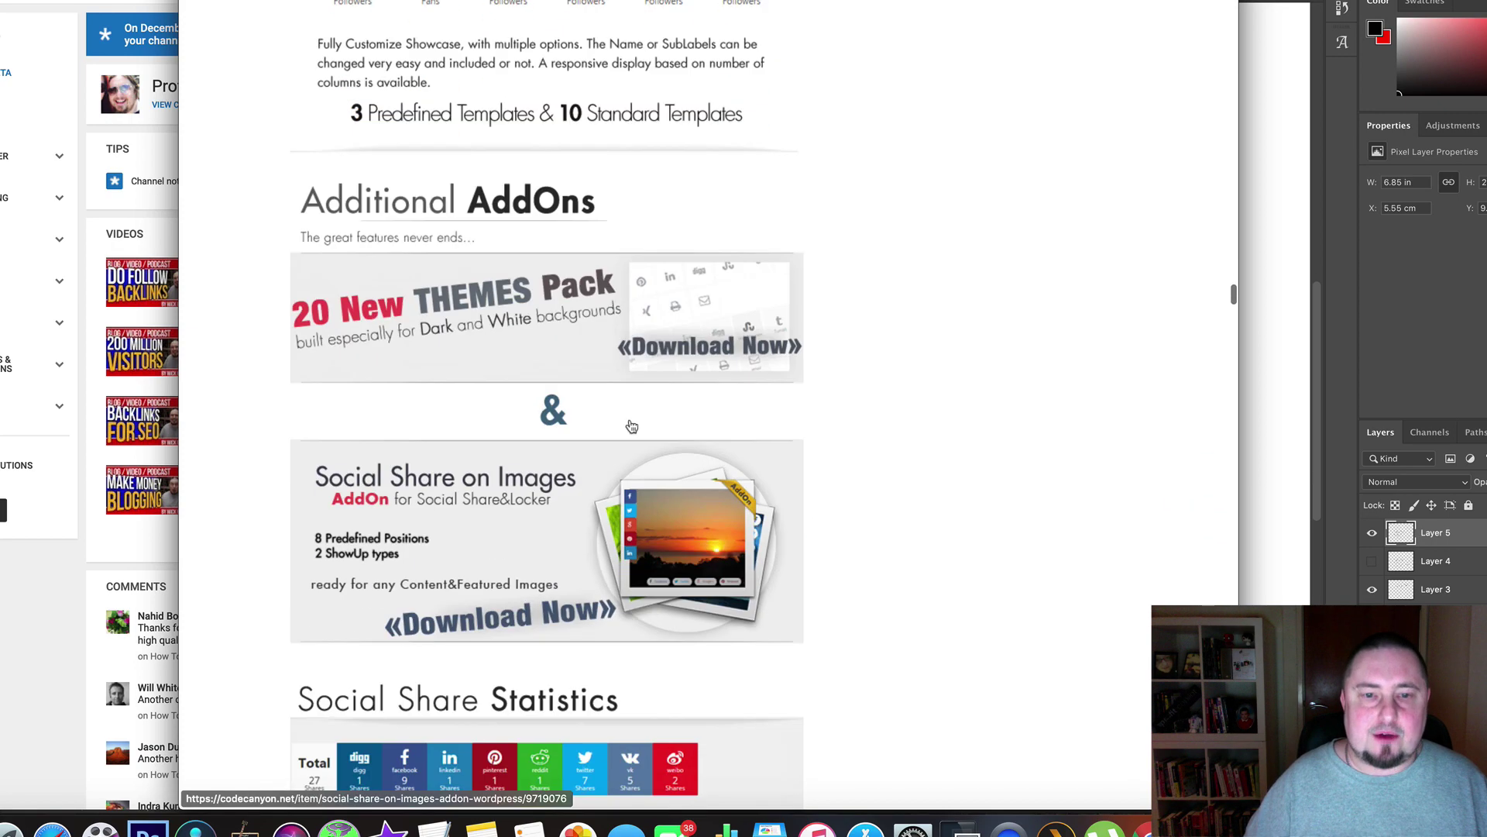
scroll(609, 432, down, 8)
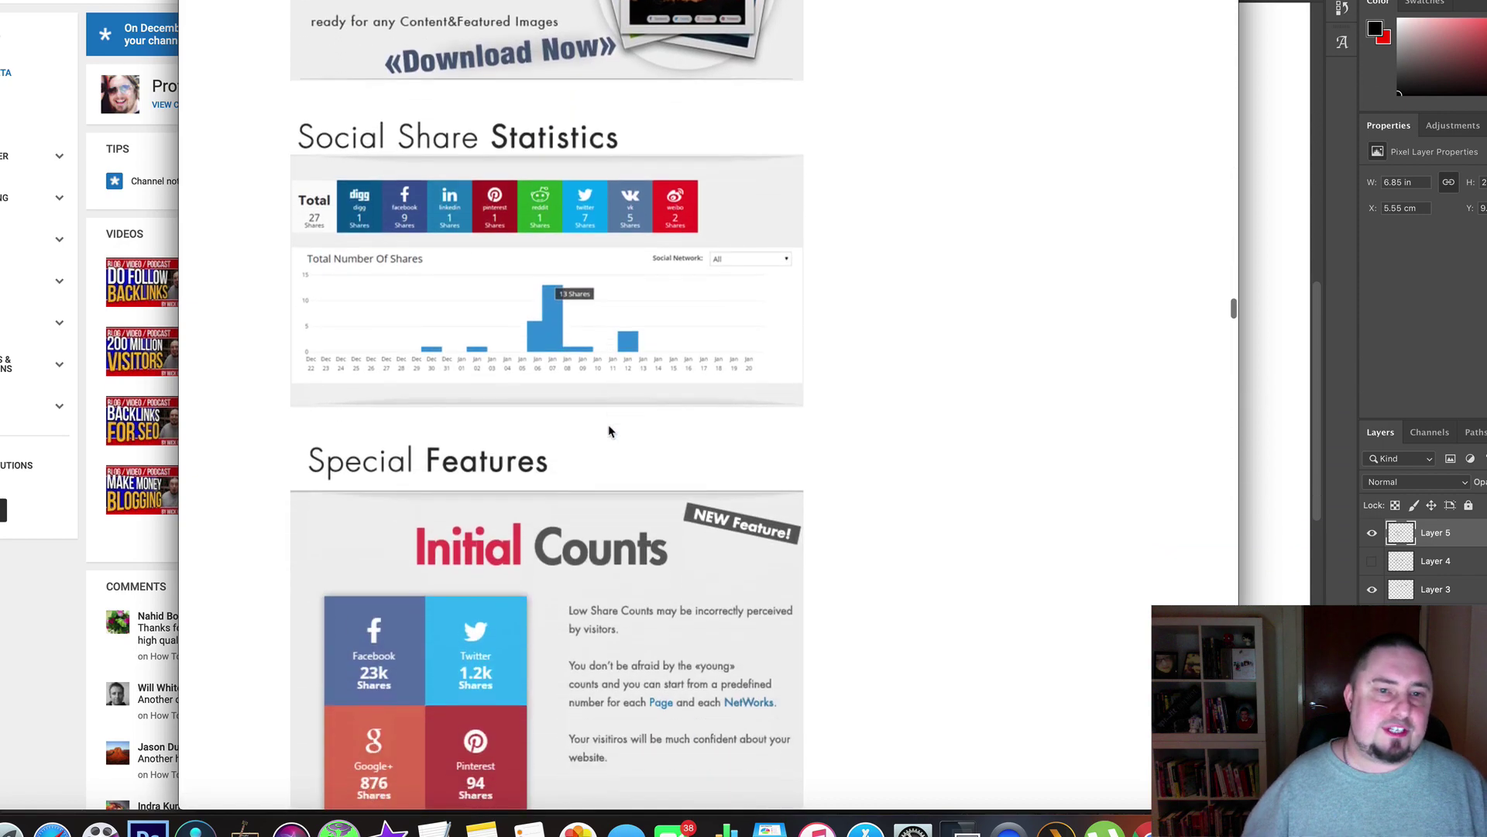
scroll(610, 432, down, 4)
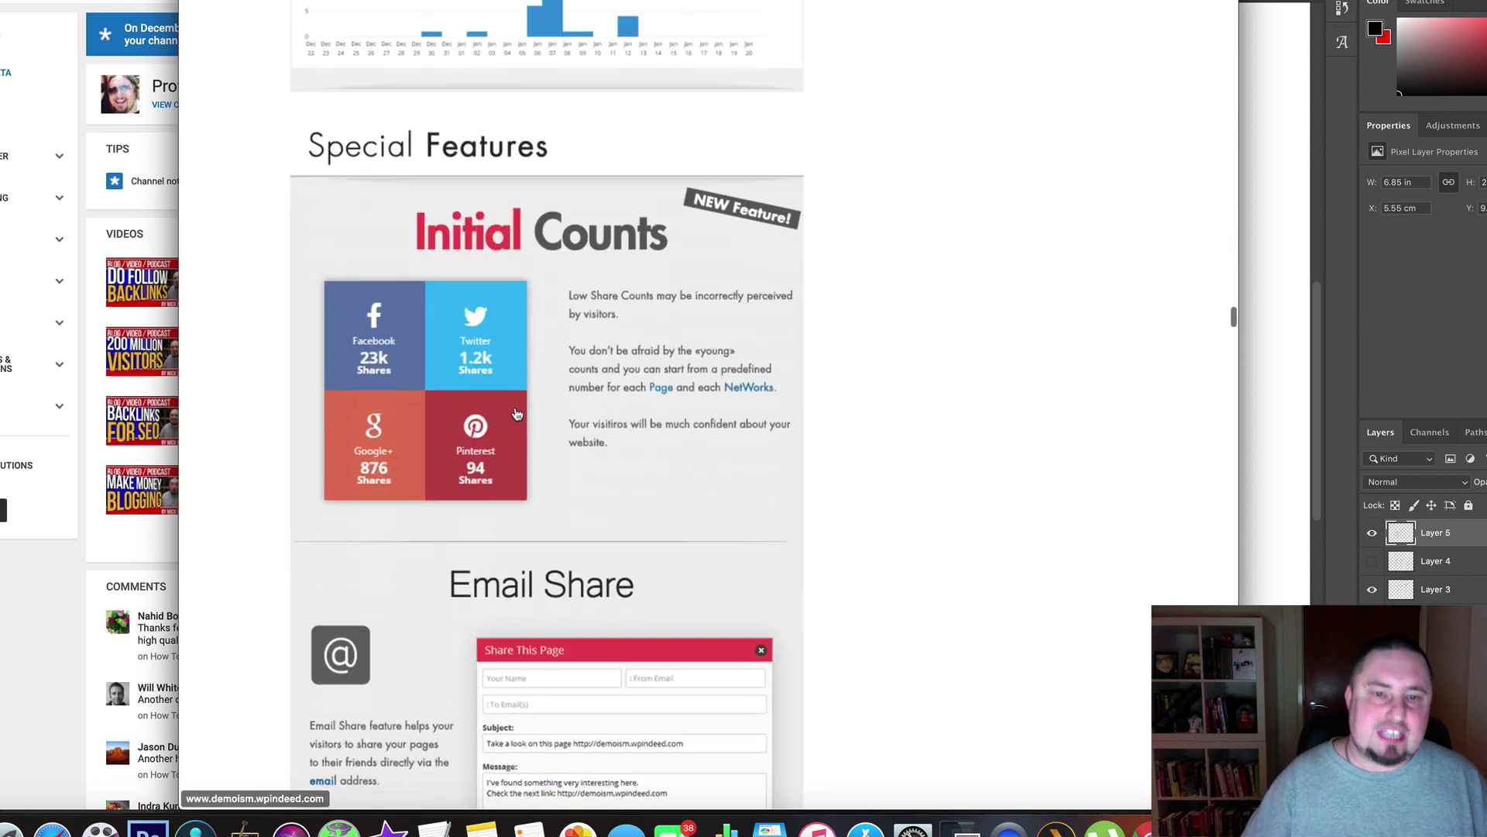
scroll(598, 401, down, 6)
scroll(581, 391, down, 13)
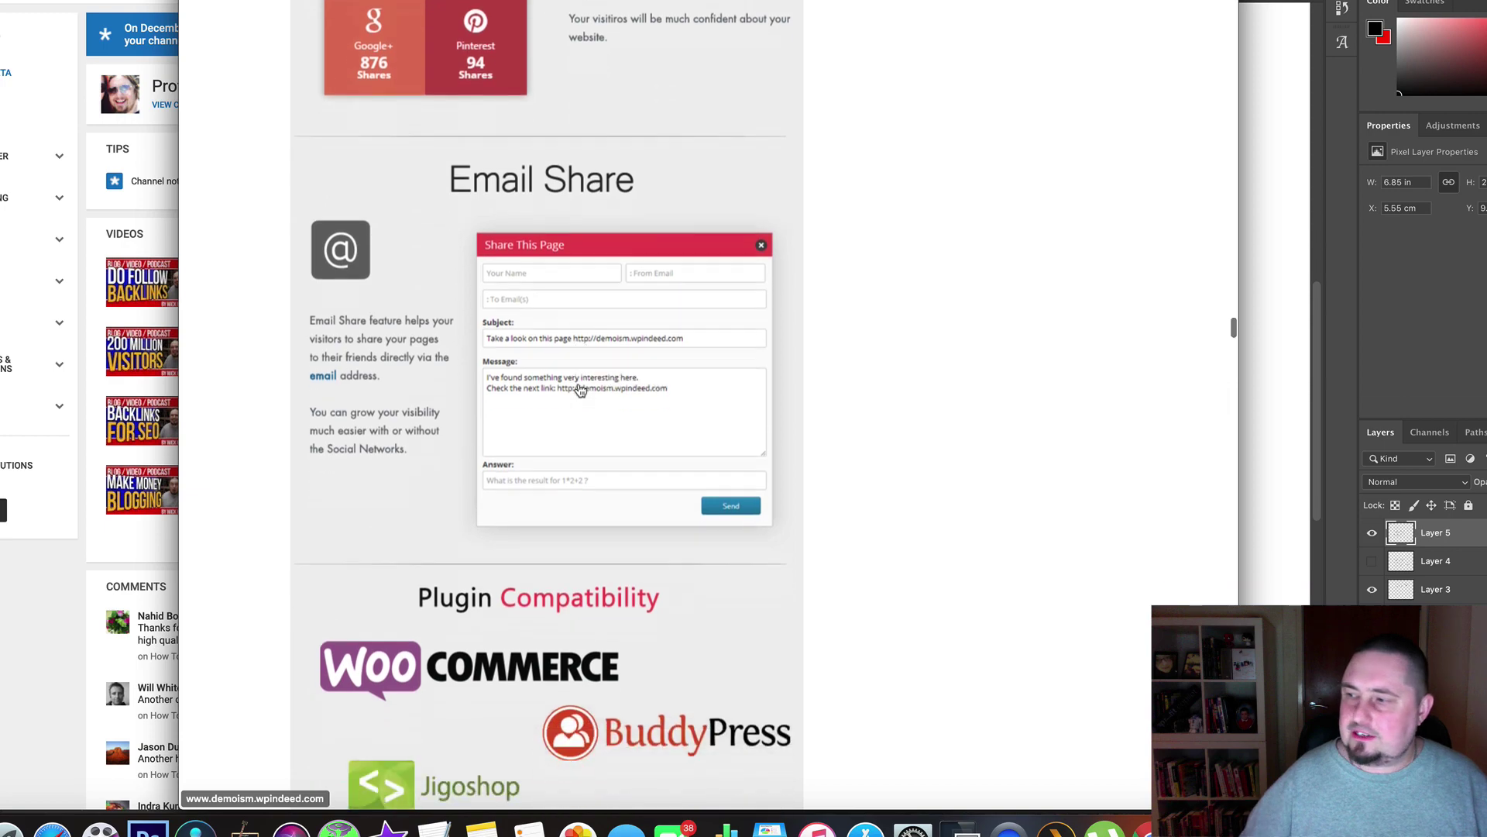
scroll(580, 390, up, 2)
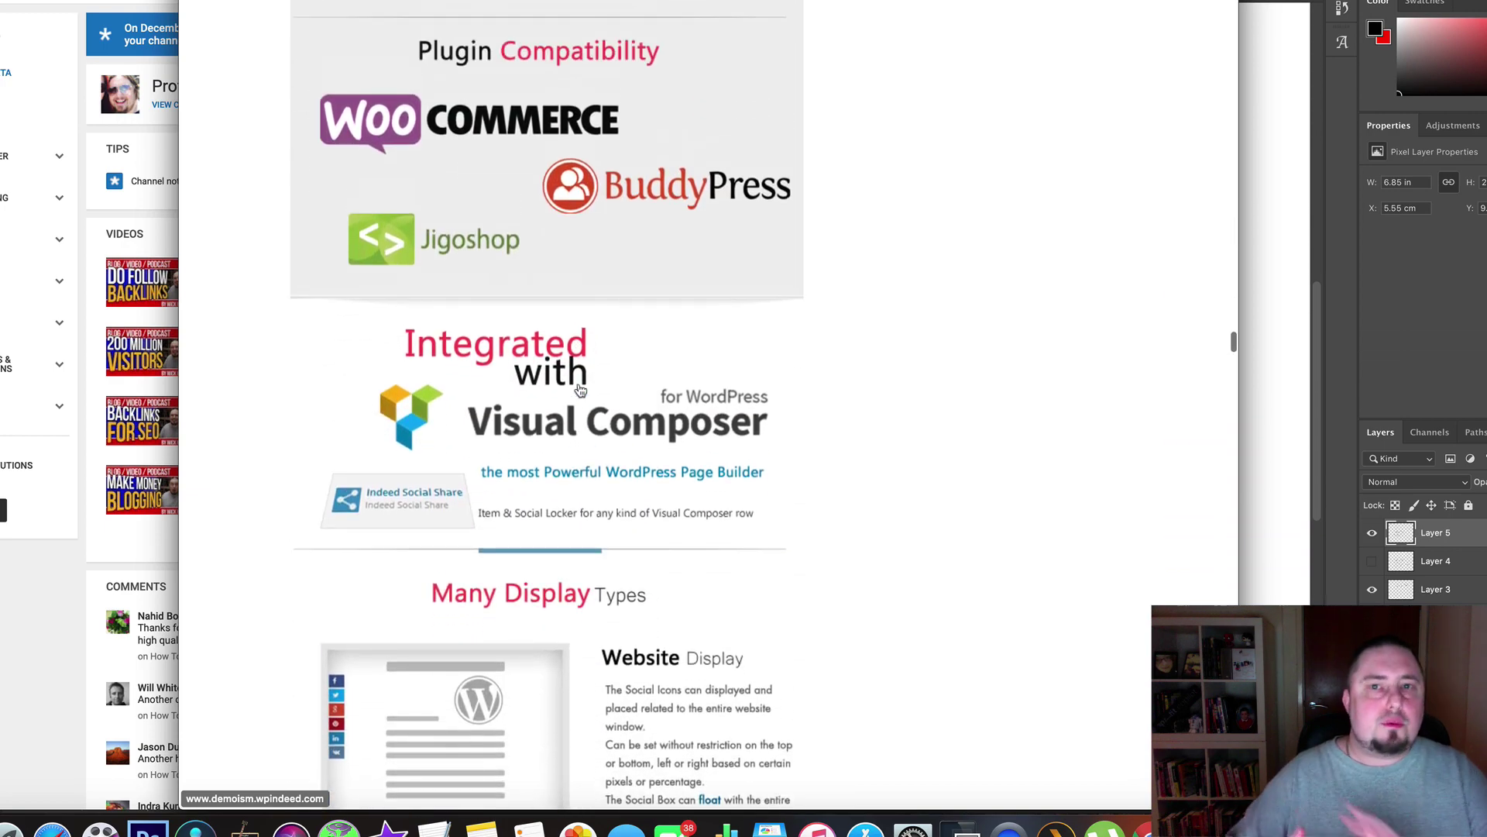
Look through the Visual Composer integration, the Website, Content, ShortCode, Slide In and PopUp display types, and the Other features list.
scroll(580, 389, down, 15)
scroll(580, 389, up, 8)
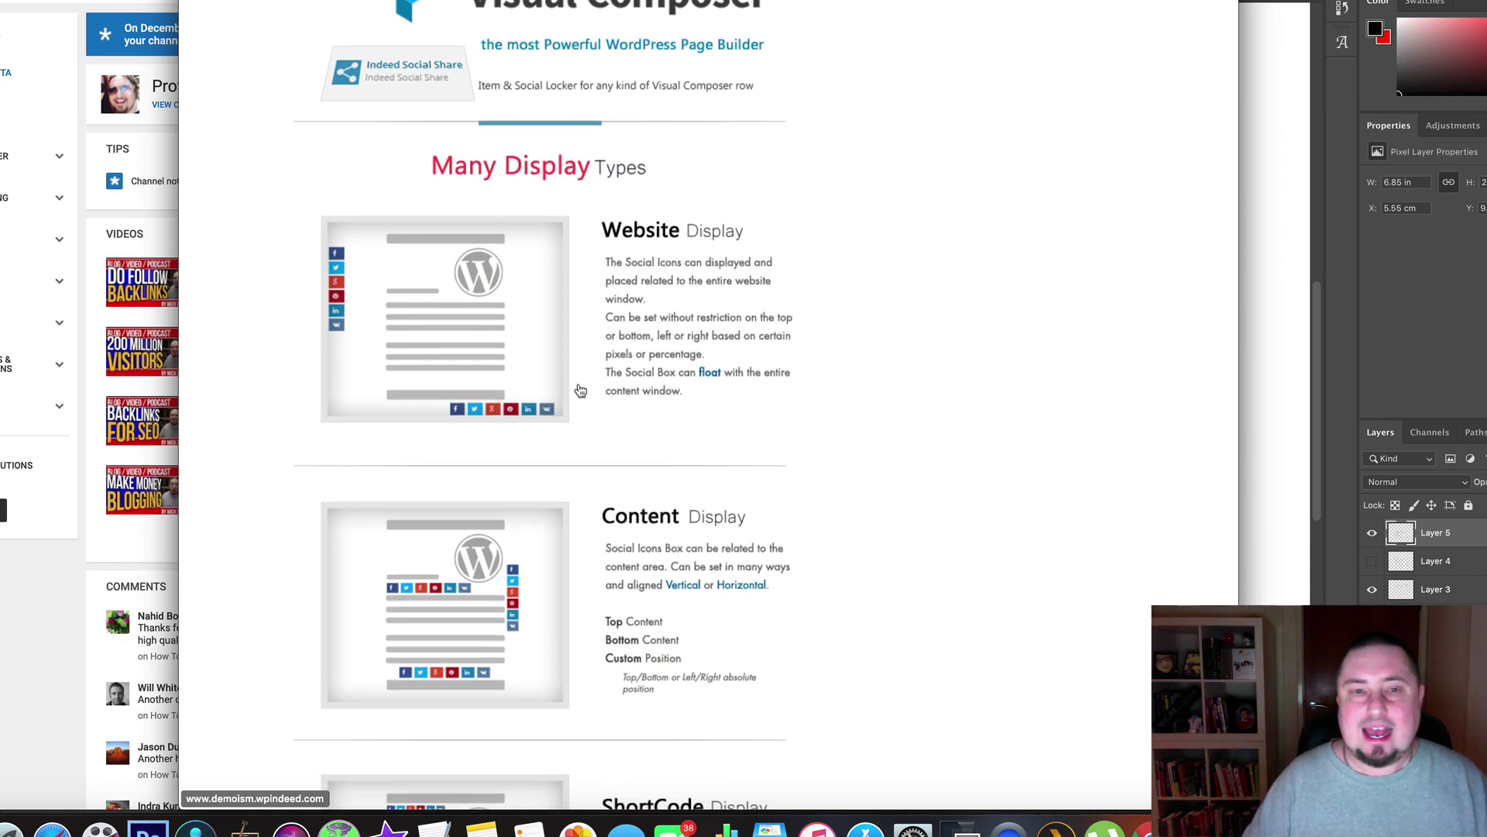
scroll(717, 260, up, 2)
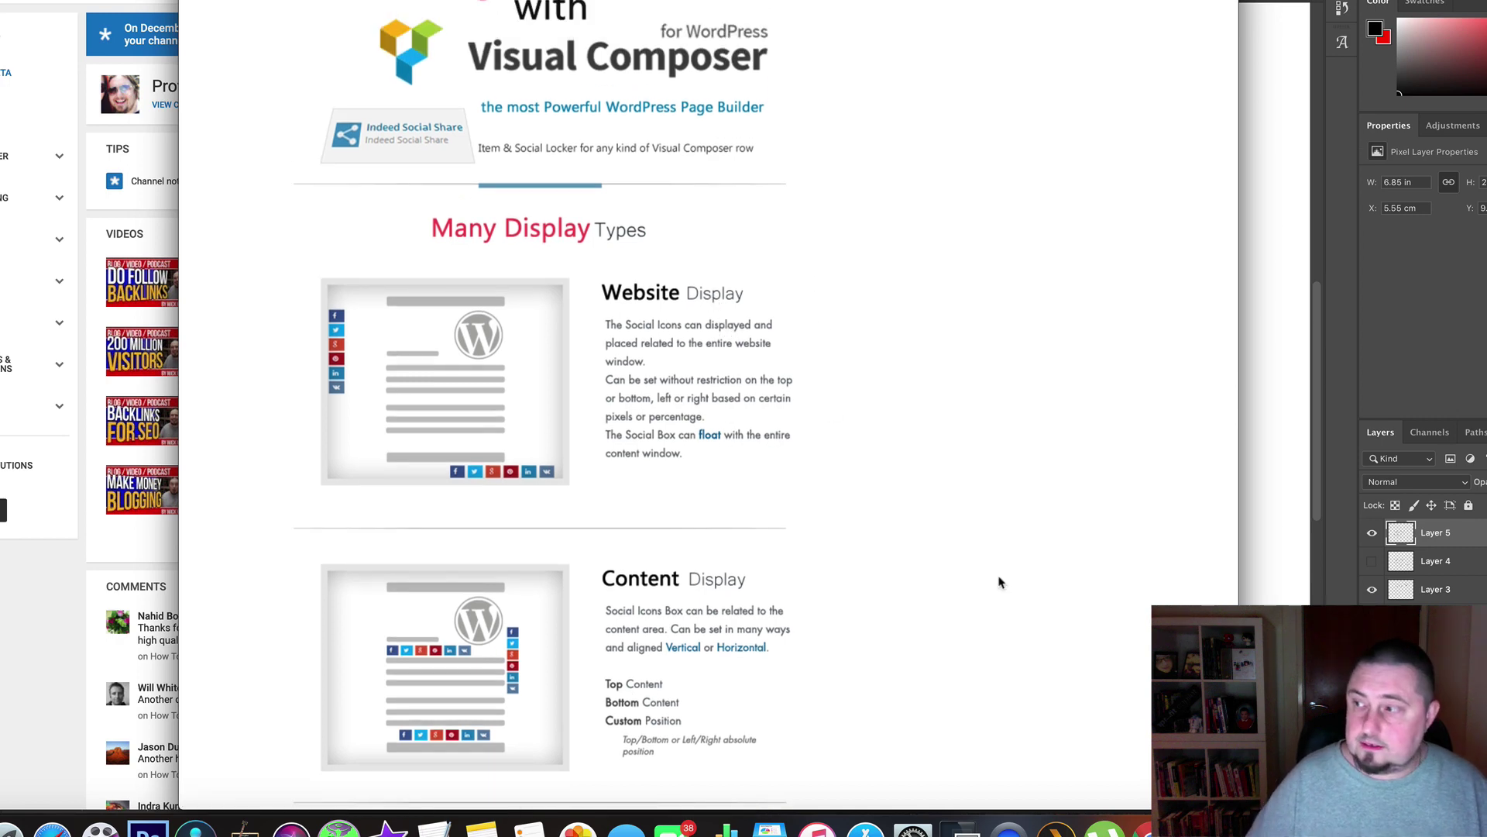
scroll(827, 392, up, 1)
scroll(814, 339, down, 10)
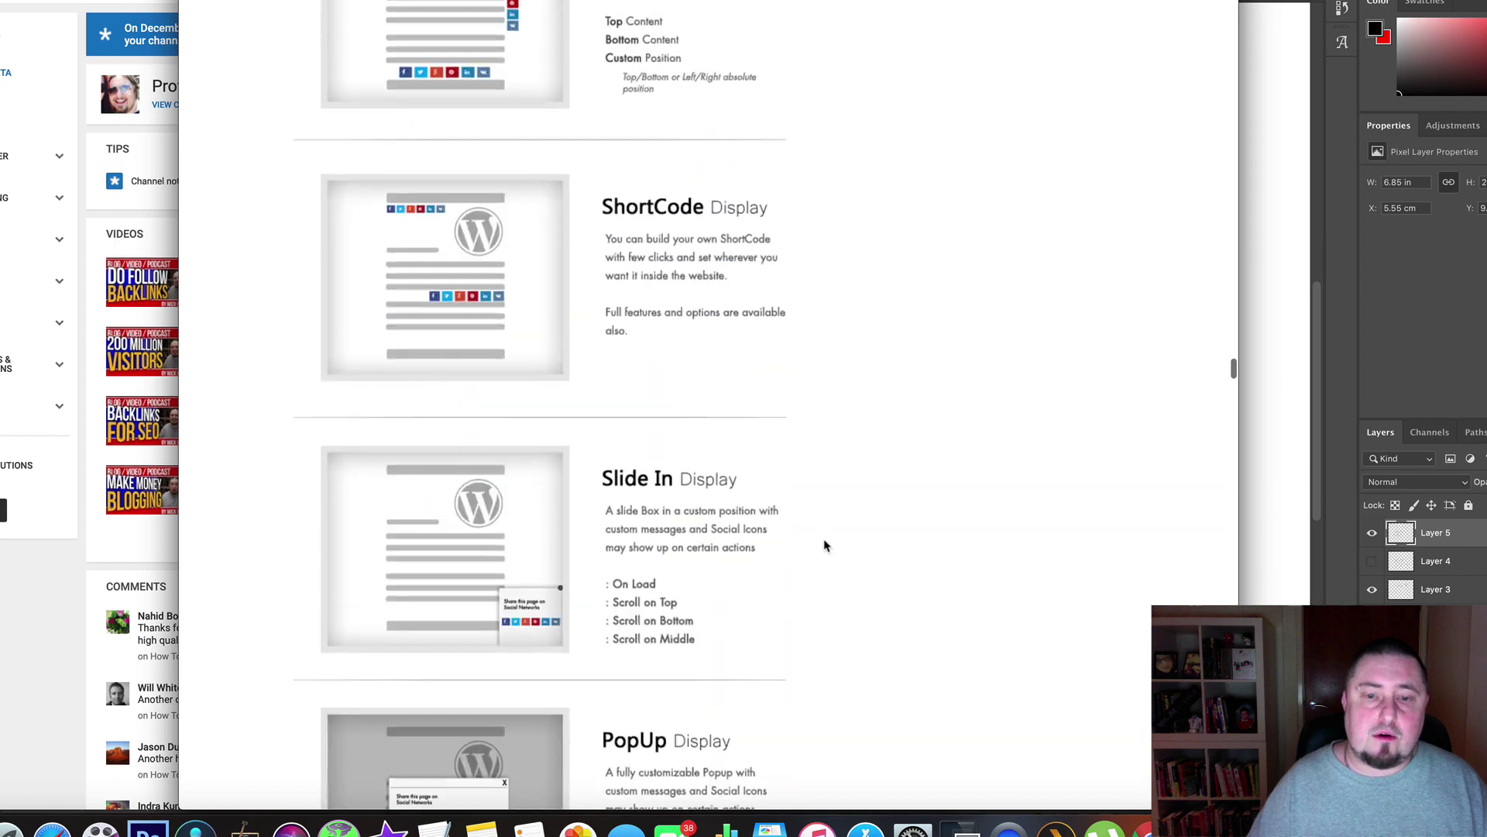
scroll(826, 266, down, 20)
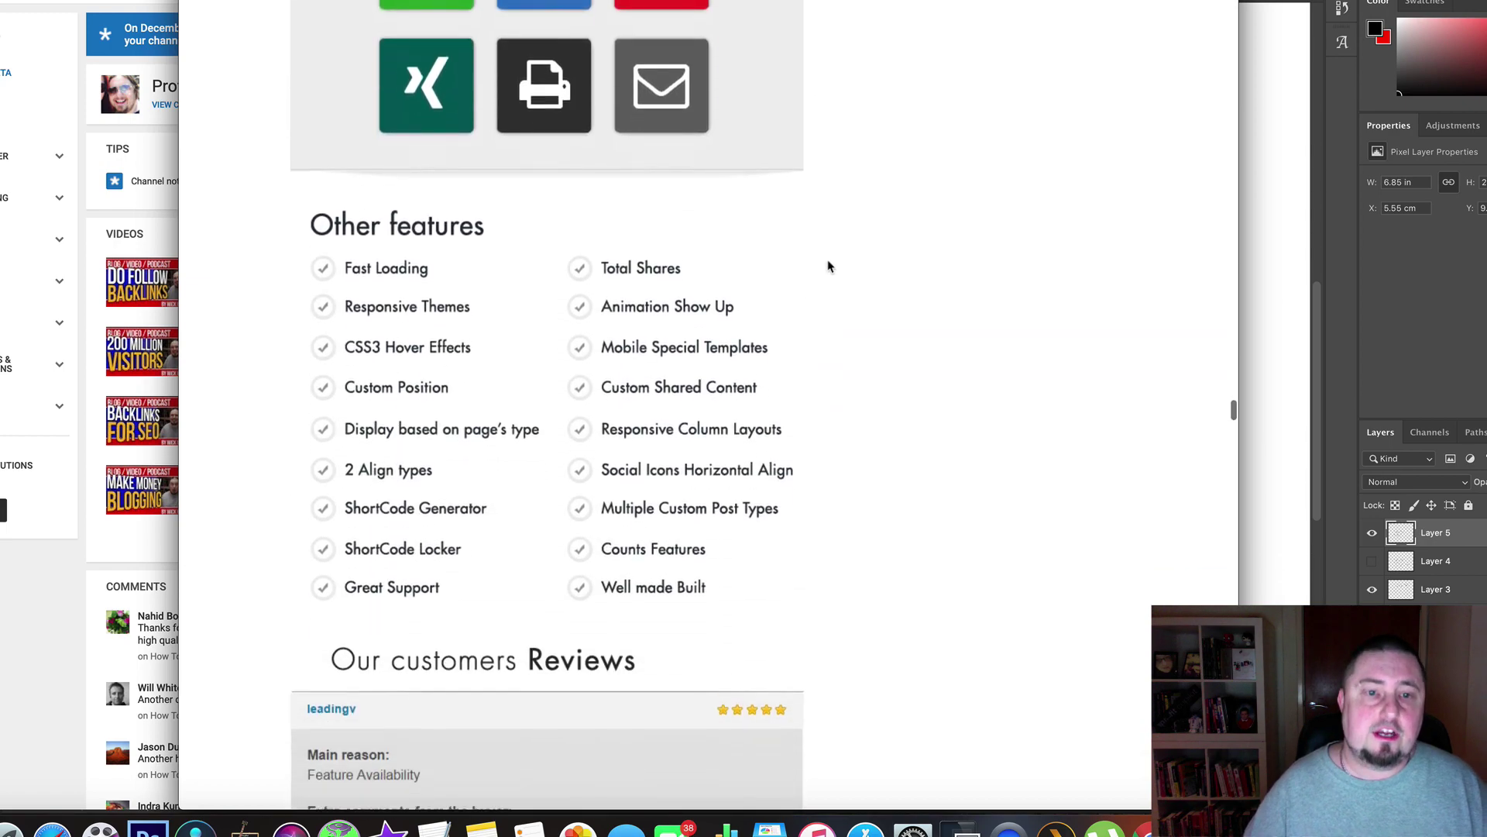
Skim the customer reviews and the written feature descriptions, then return to the plugin's title and price overview.
scroll(828, 266, down, 10)
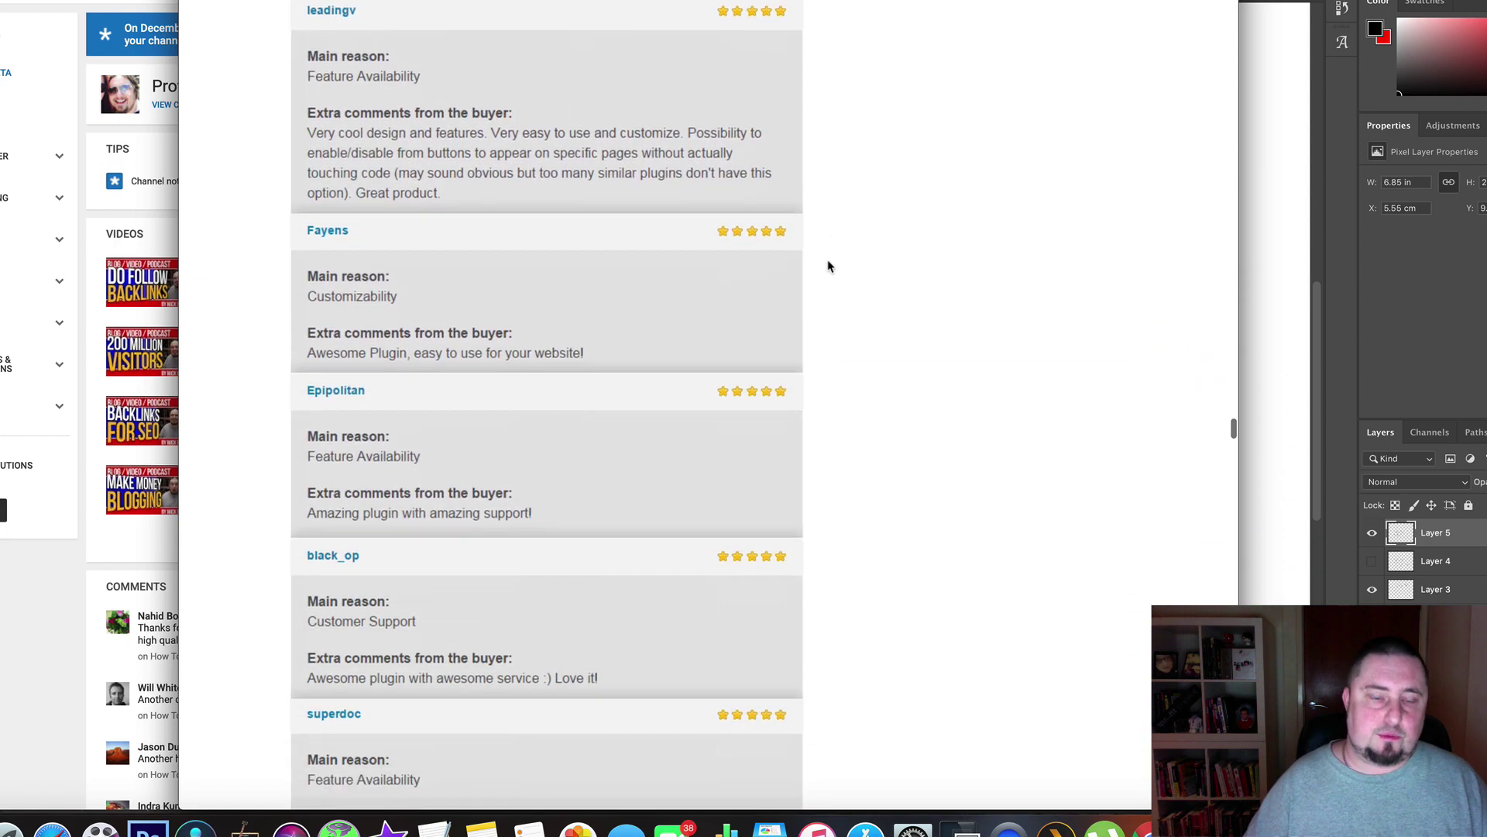
scroll(829, 265, down, 15)
scroll(828, 266, down, 3)
scroll(829, 266, down, 14)
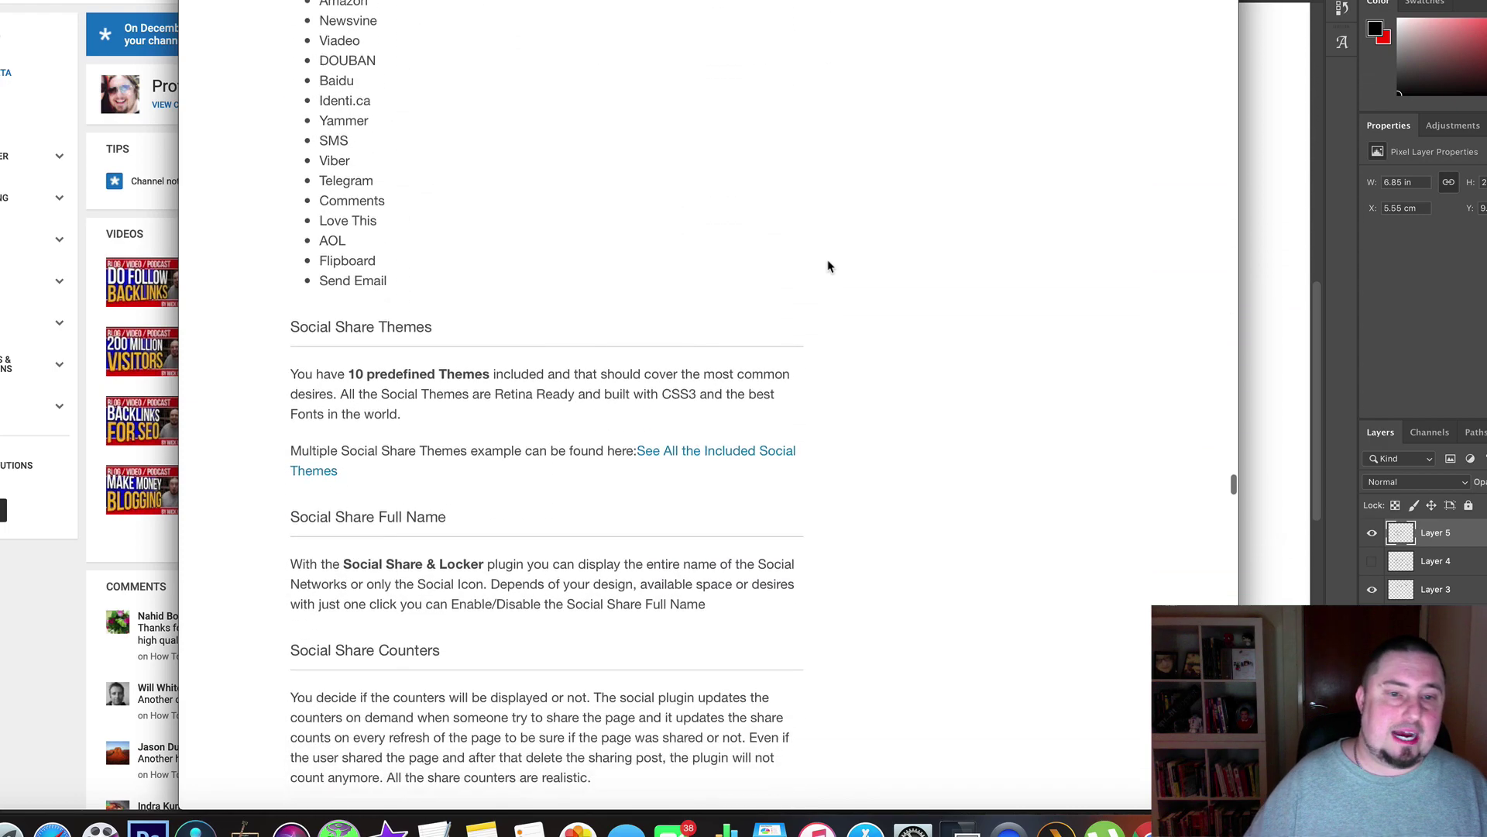
scroll(828, 266, up, 6)
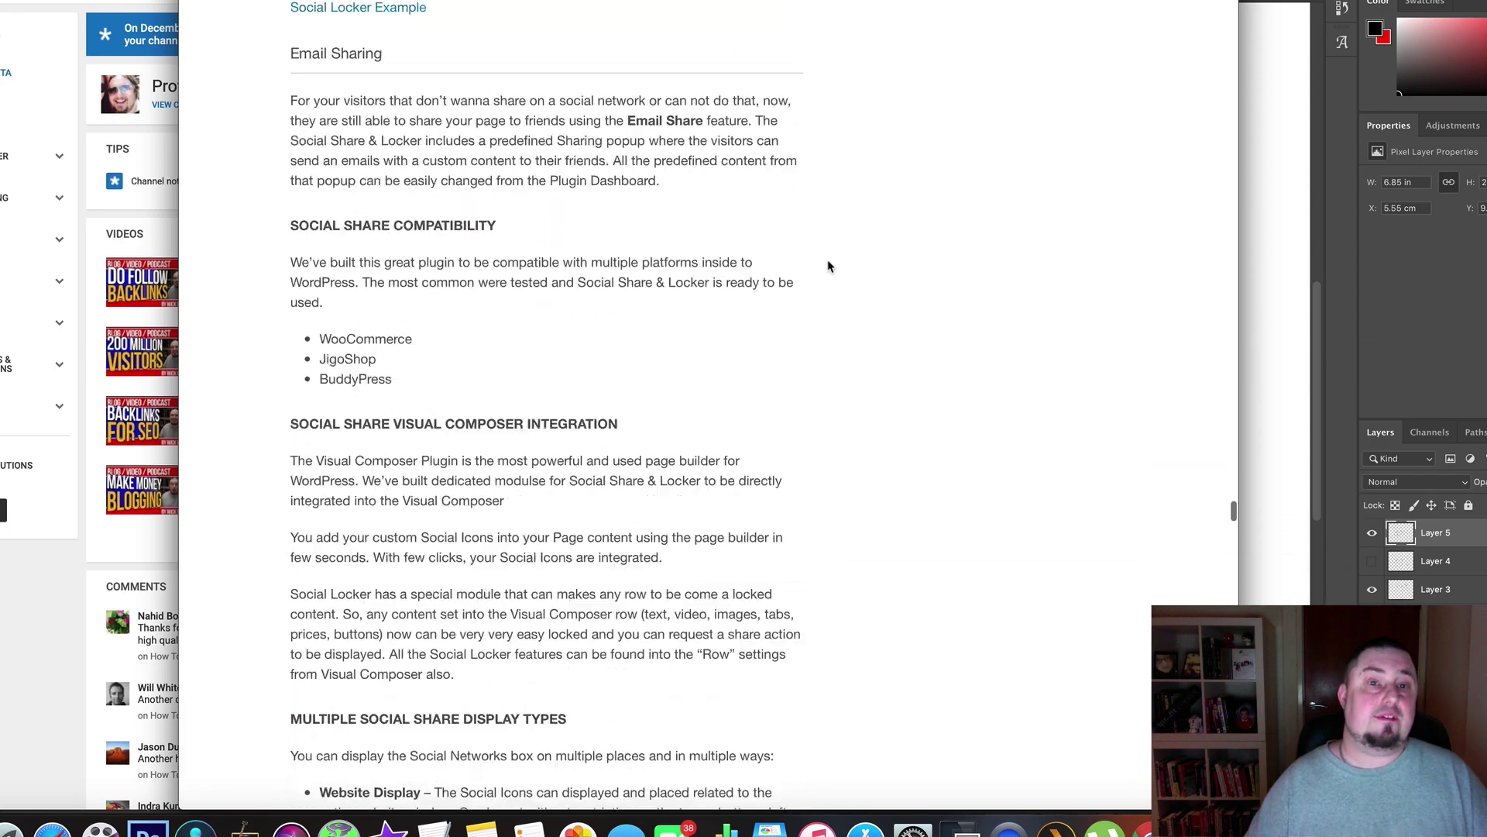
scroll(828, 266, down, 13)
scroll(828, 265, down, 4)
scroll(828, 266, up, 8)
scroll(828, 266, down, 12)
scroll(828, 266, up, 15)
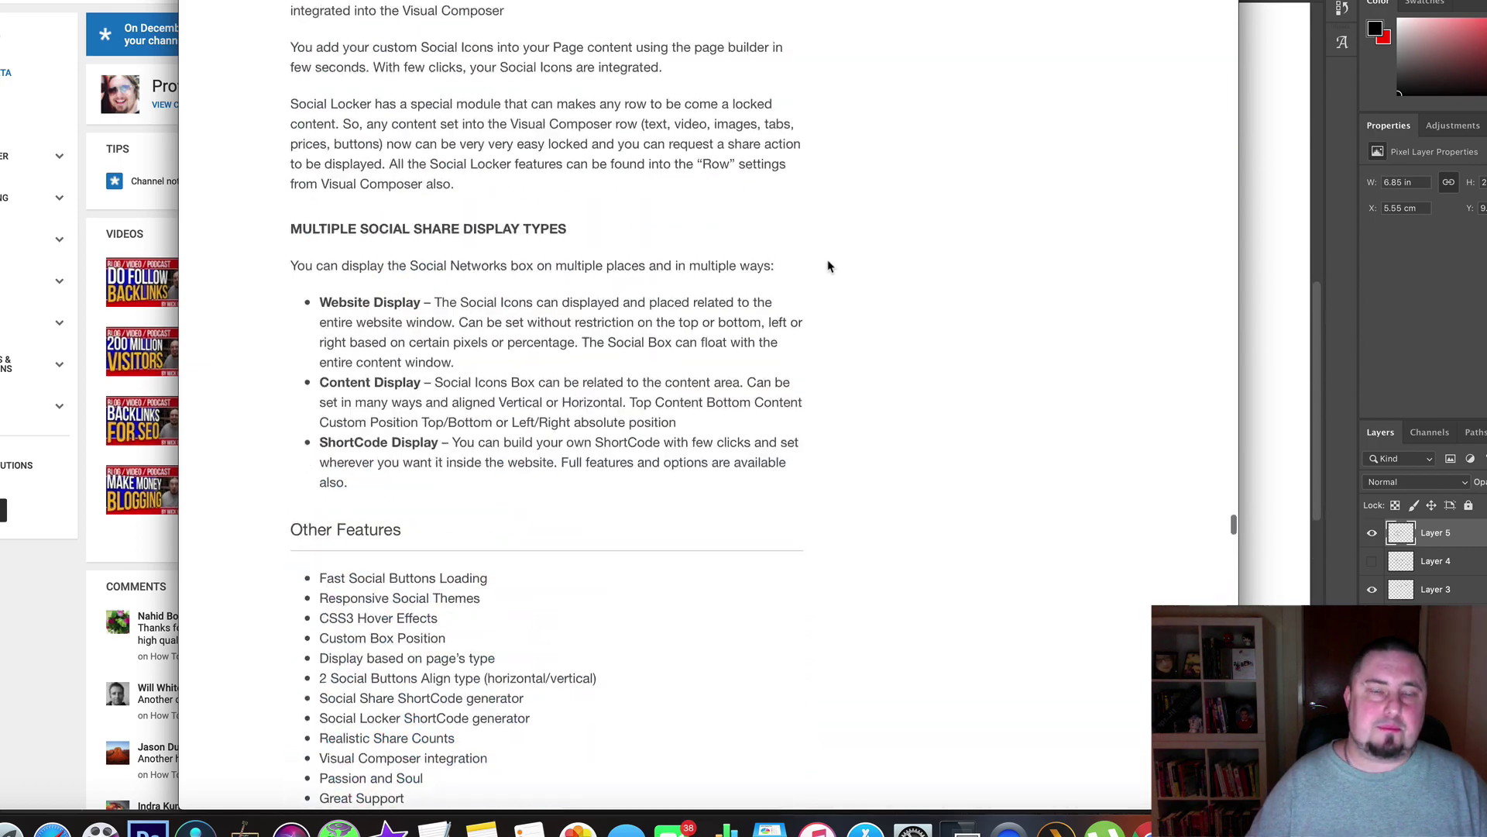
scroll(828, 266, up, 20)
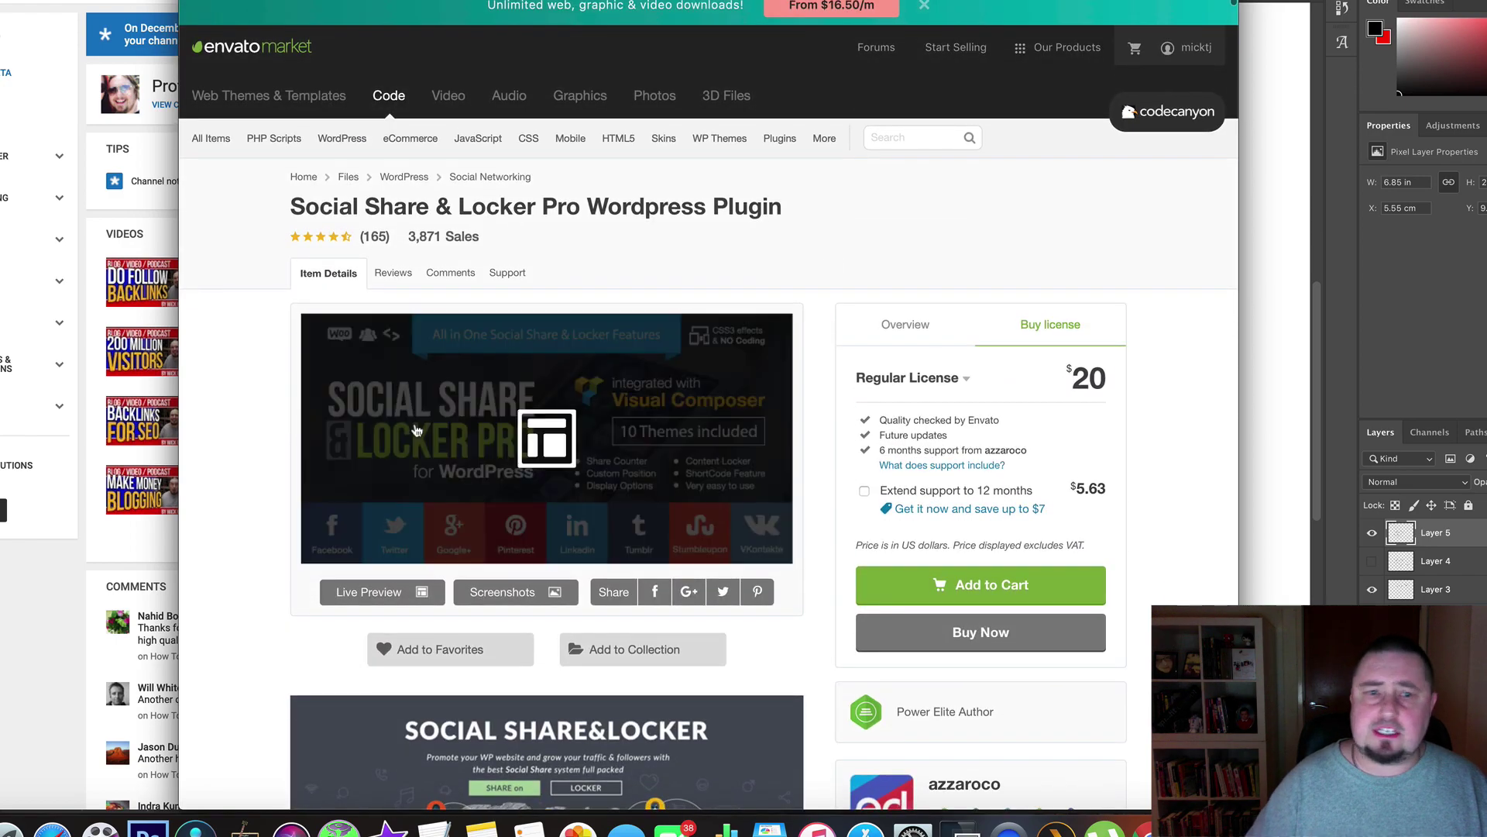
scroll(864, 190, down, 2)
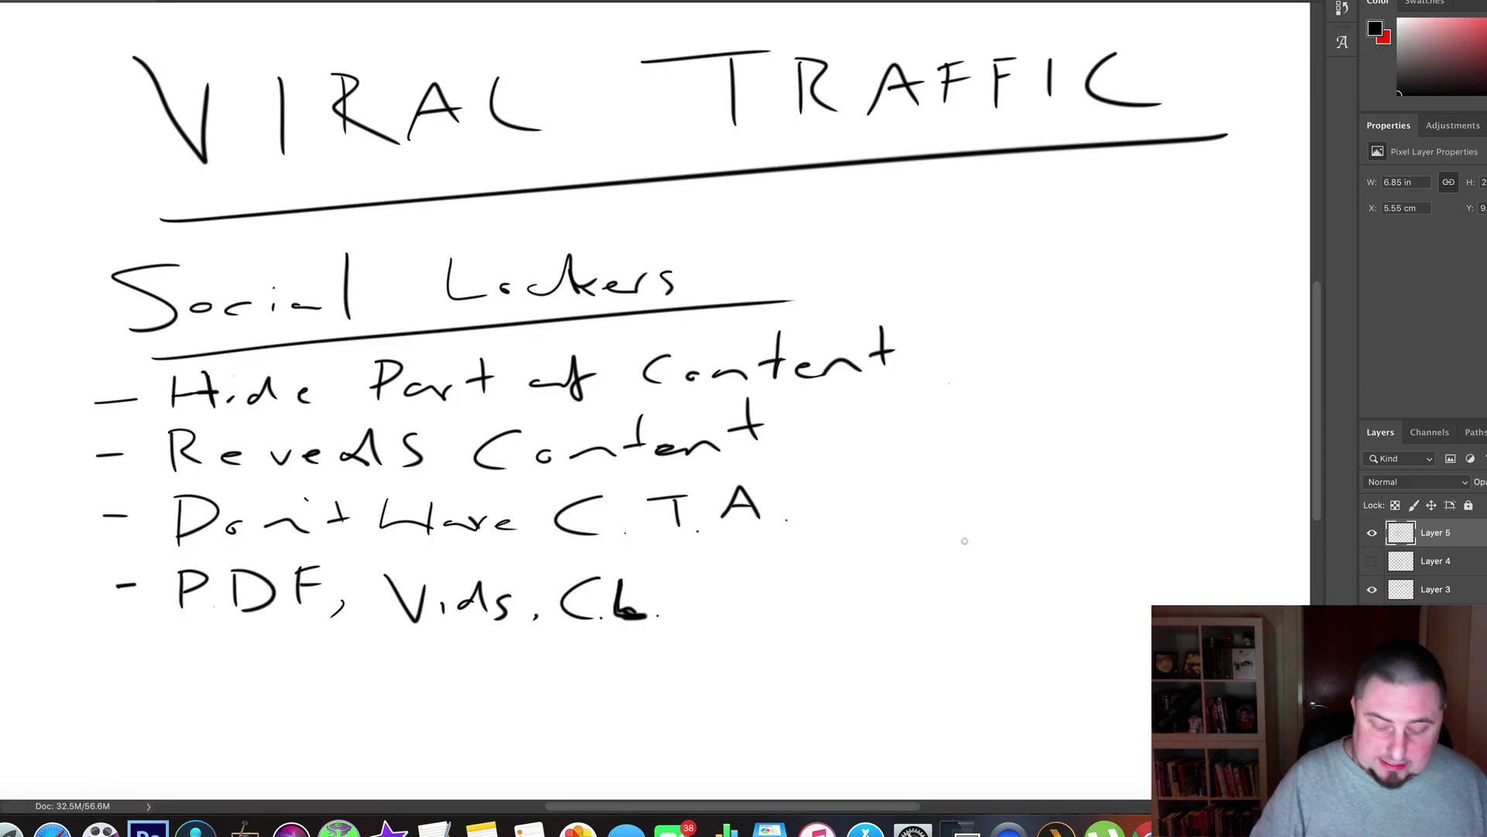
Hide the Social Lockers notes on Layer 5 and handwrite the underlined heading "Social Feeds" on a new layer.
click(1372, 533)
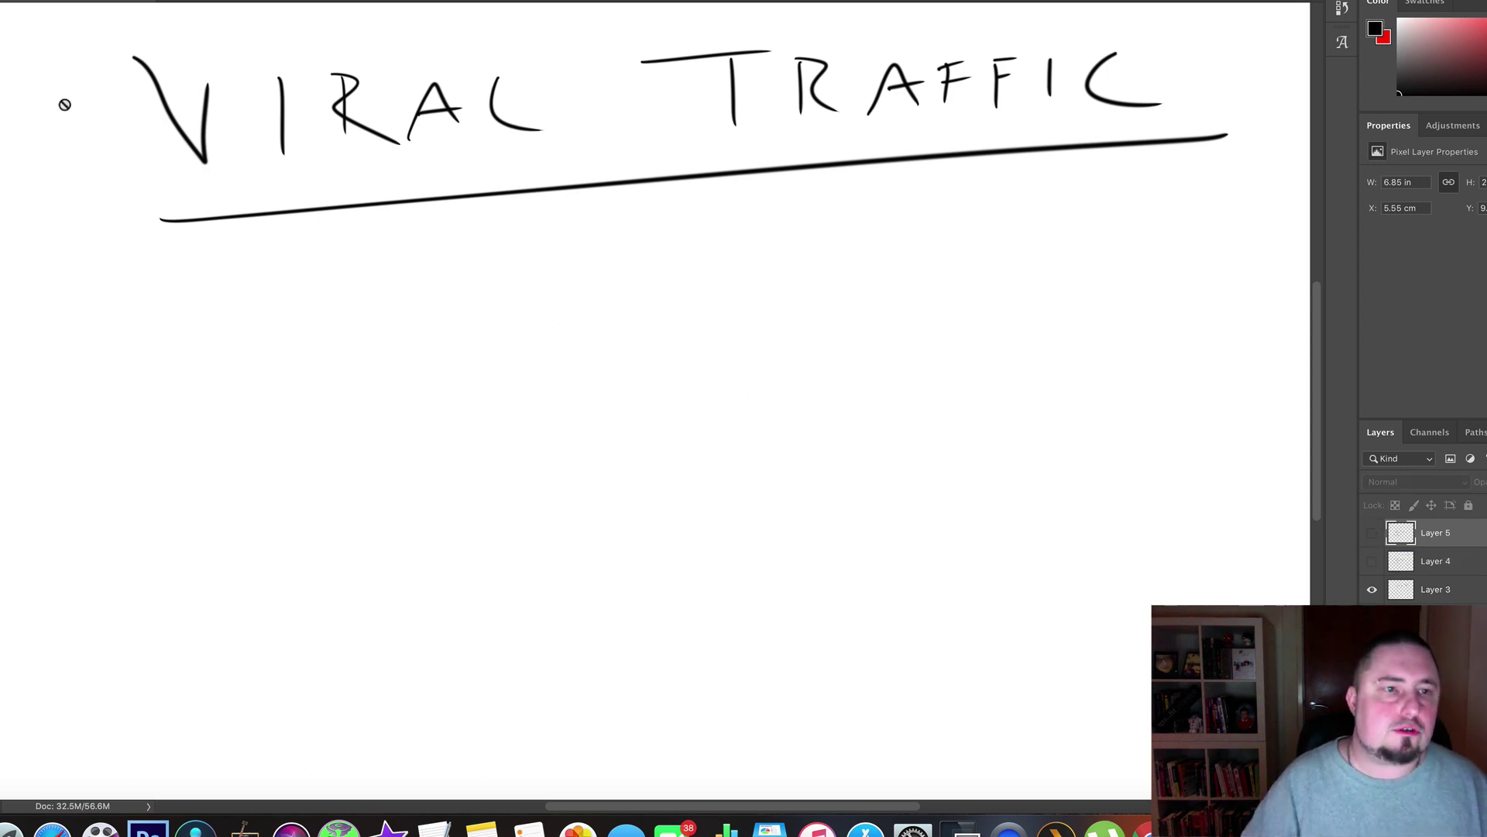
key(super+shift+alt+n)
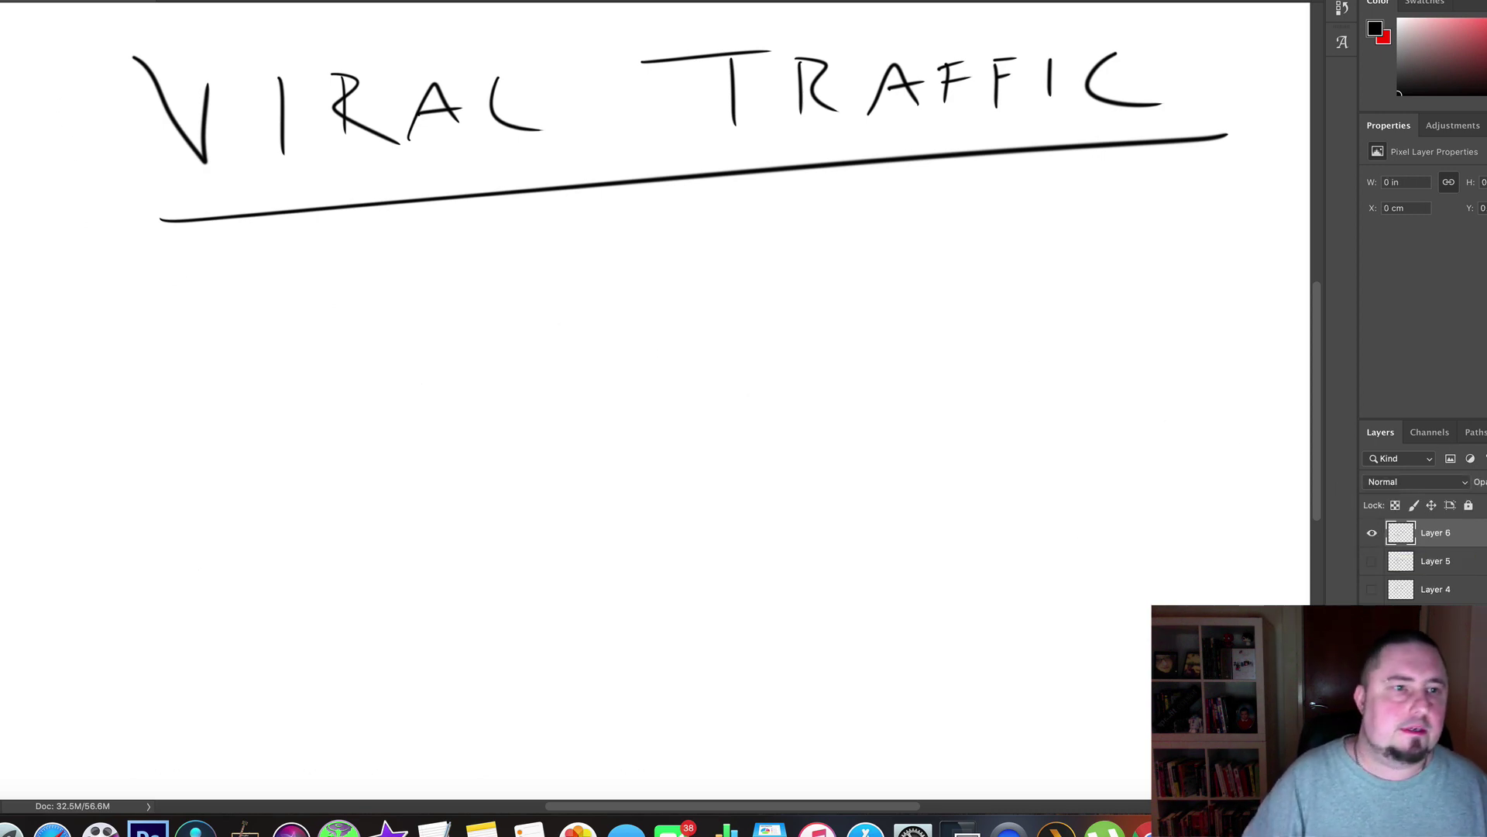
drag(191, 260, 130, 328)
drag(218, 293, 257, 305)
drag(294, 293, 355, 298)
drag(378, 248, 381, 302)
mouse_move(475, 242)
mouse_down()
mouse_move(480, 275)
mouse_move(605, 273)
mouse_up()
drag(644, 244, 628, 270)
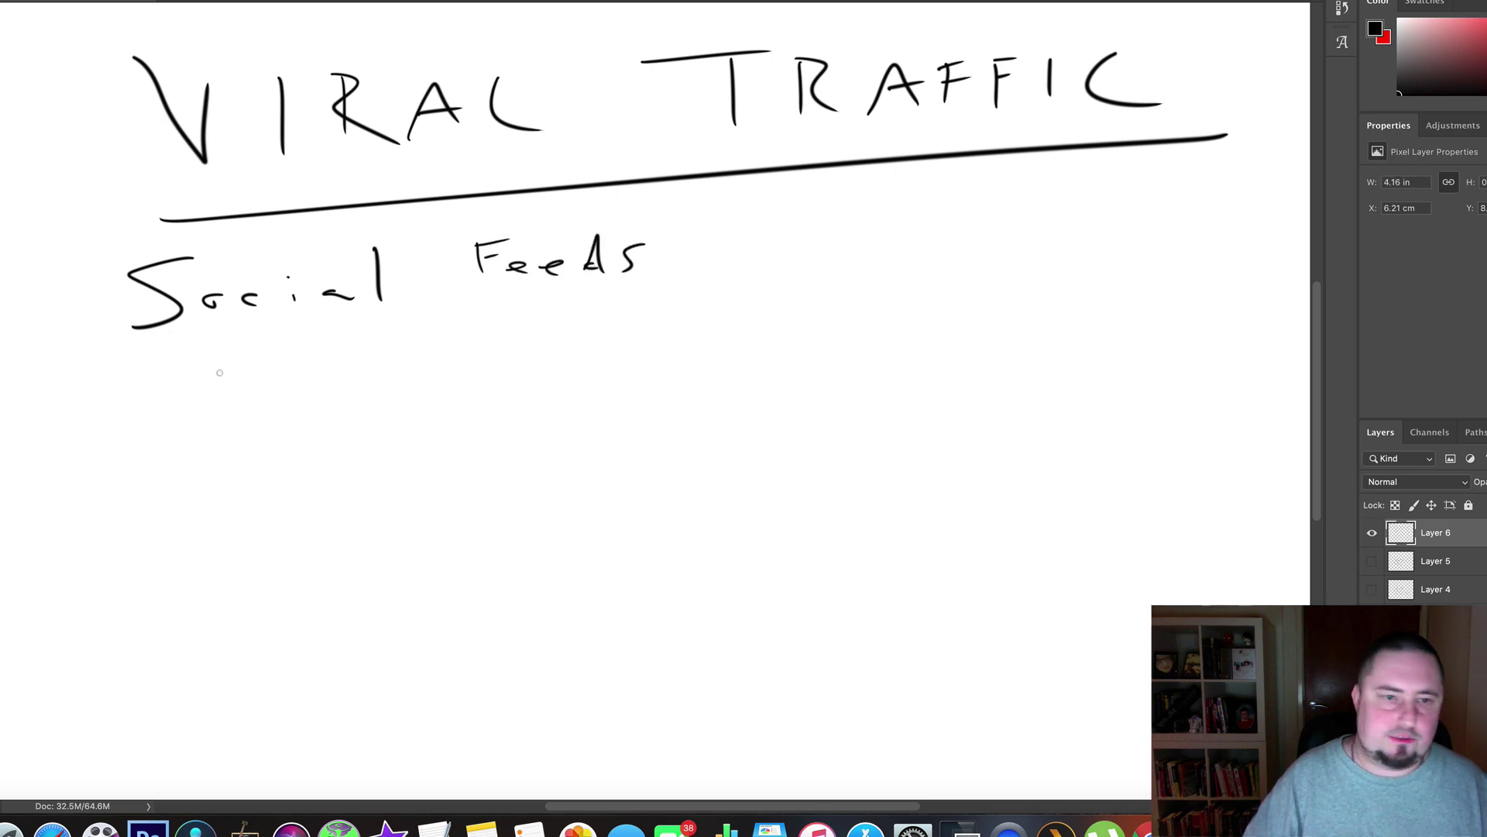
drag(170, 338, 642, 305)
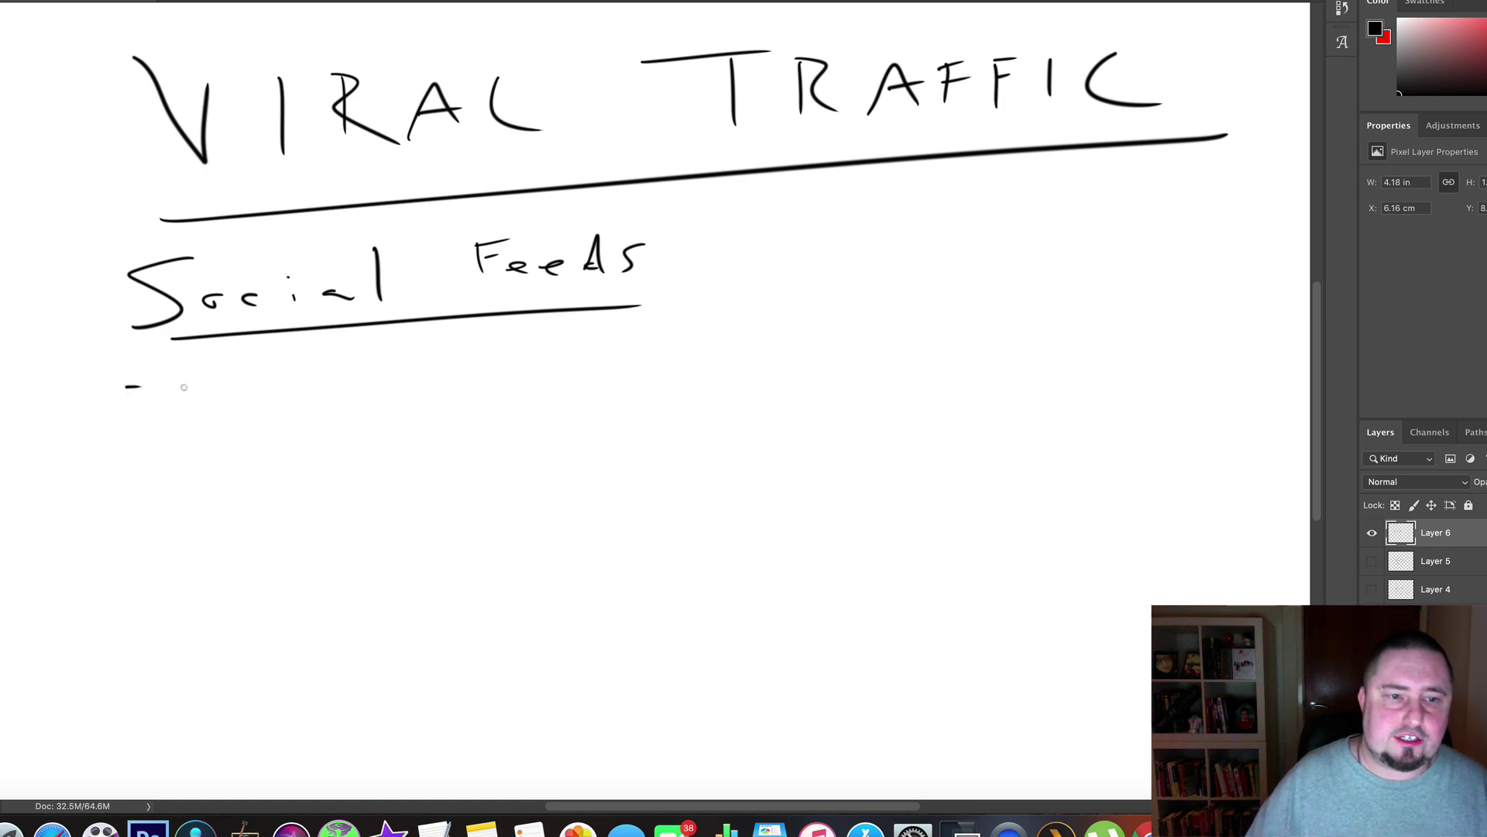
Handwrite "Industry News & Events" as the first bullet under the Social Feeds heading.
mouse_move(169, 358)
mouse_down()
mouse_move(172, 392)
mouse_move(302, 394)
mouse_up()
drag(341, 347, 339, 390)
mouse_move(323, 373)
mouse_down()
mouse_move(356, 371)
mouse_move(378, 404)
mouse_up()
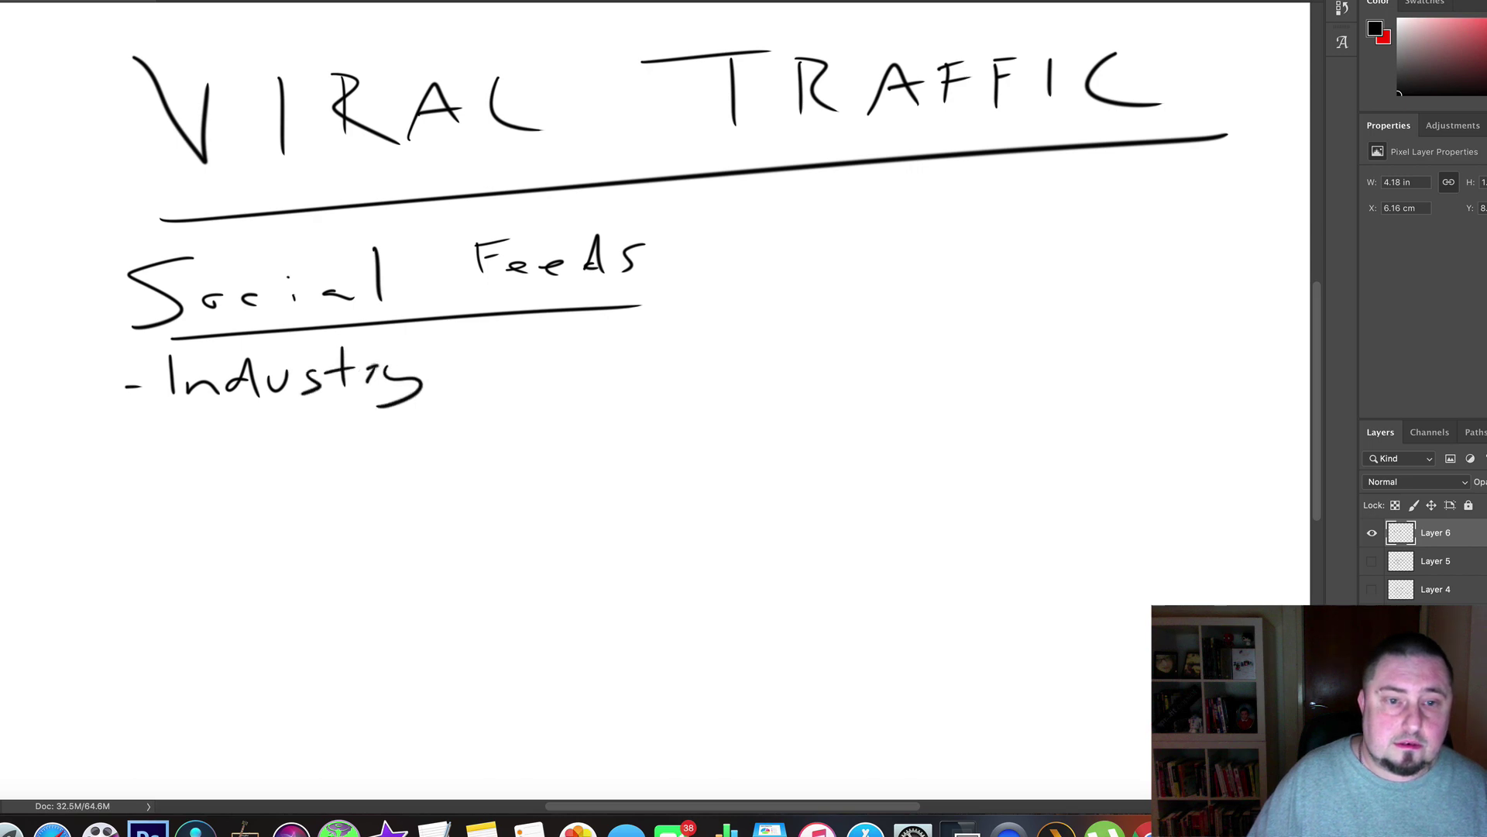
mouse_move(459, 354)
mouse_down()
mouse_move(487, 388)
mouse_move(491, 353)
mouse_up()
drag(503, 374, 537, 378)
mouse_move(542, 364)
mouse_down()
mouse_move(552, 377)
mouse_move(570, 360)
mouse_up()
drag(594, 359, 590, 382)
drag(648, 361, 749, 375)
mouse_move(746, 329)
mouse_down()
mouse_move(767, 324)
mouse_move(749, 353)
mouse_up()
drag(790, 347, 820, 341)
drag(830, 353, 903, 357)
drag(920, 306, 926, 354)
mouse_move(909, 338)
mouse_down()
mouse_move(930, 331)
mouse_move(945, 358)
mouse_up()
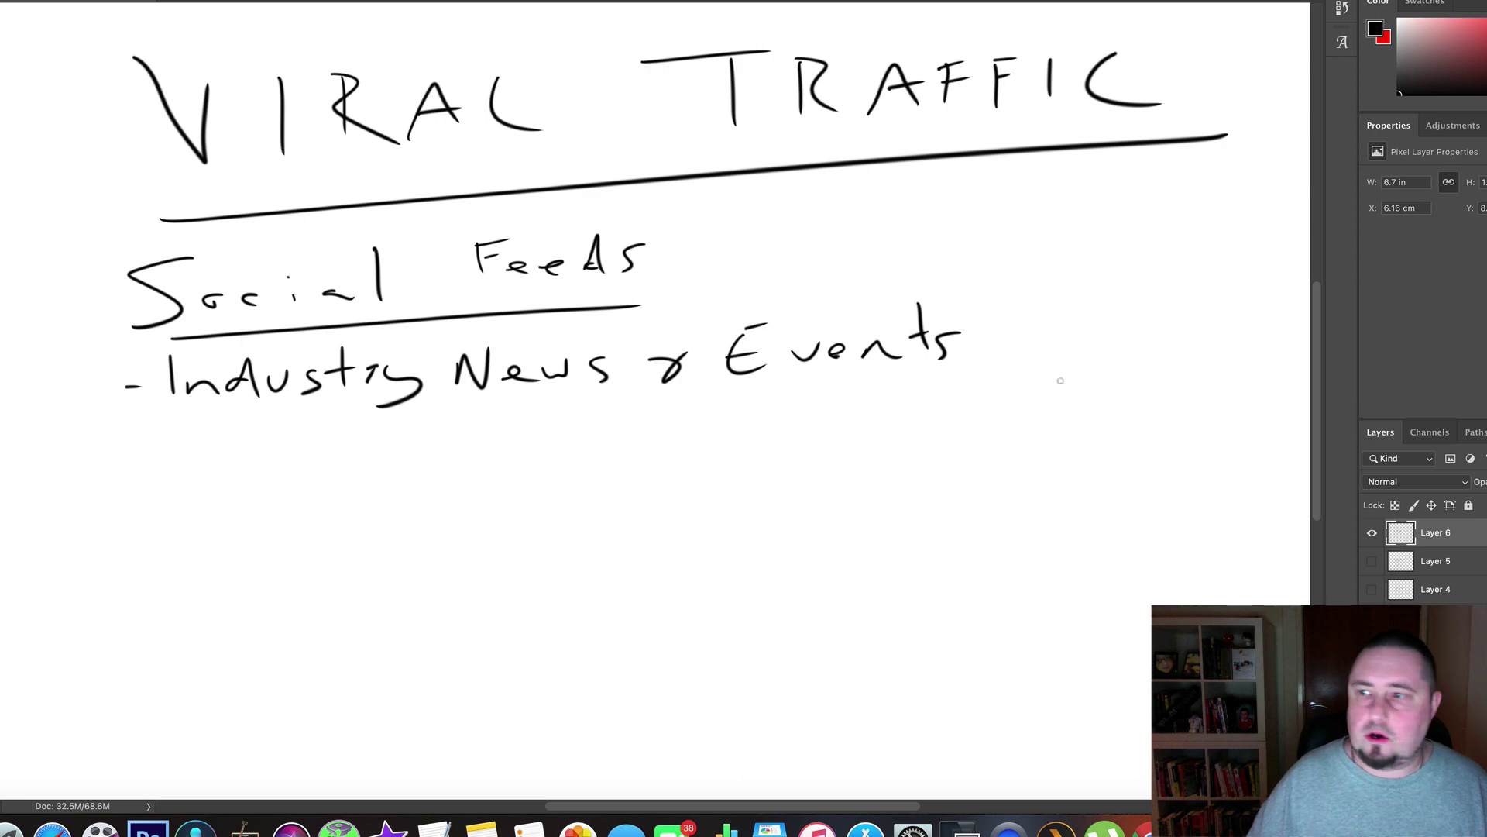
Handwrite the dashed bullets "Topics" and "Discussions" below the Industry News & Events line.
drag(123, 447, 162, 447)
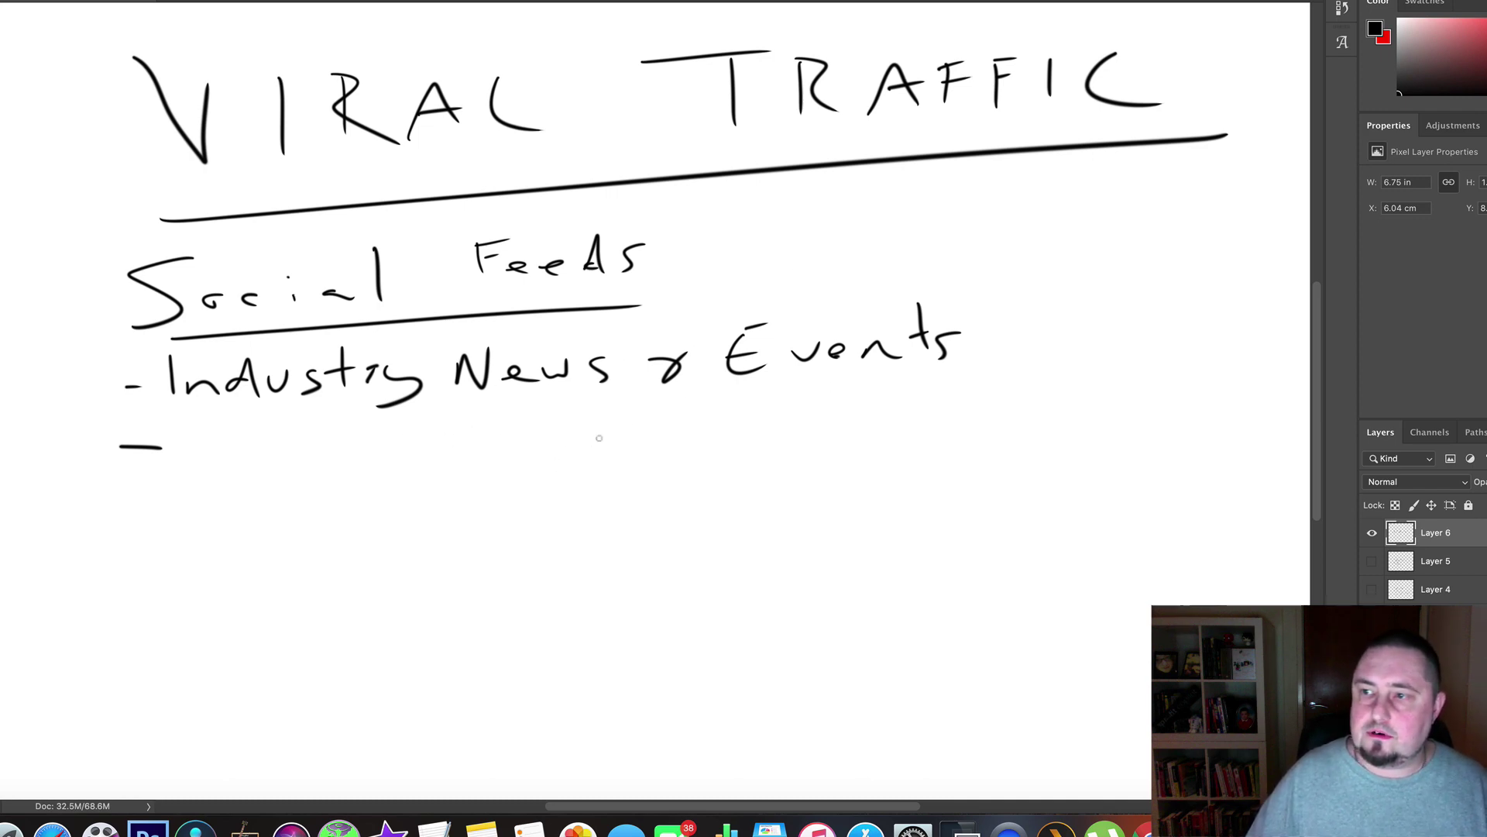
mouse_move(191, 426)
mouse_down()
mouse_move(248, 423)
mouse_move(220, 461)
mouse_move(250, 443)
mouse_move(360, 464)
mouse_up()
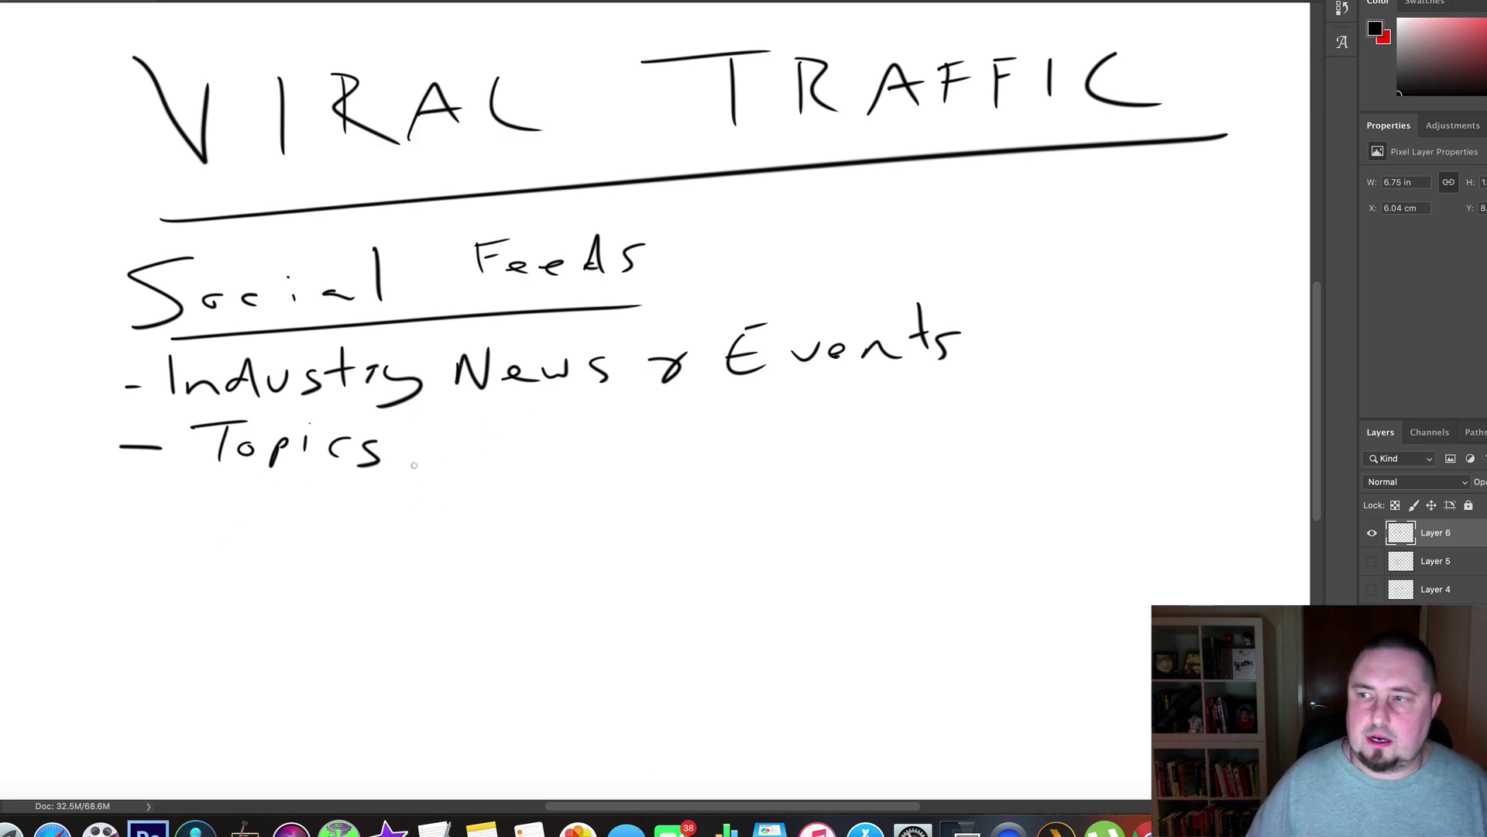
drag(110, 506, 160, 505)
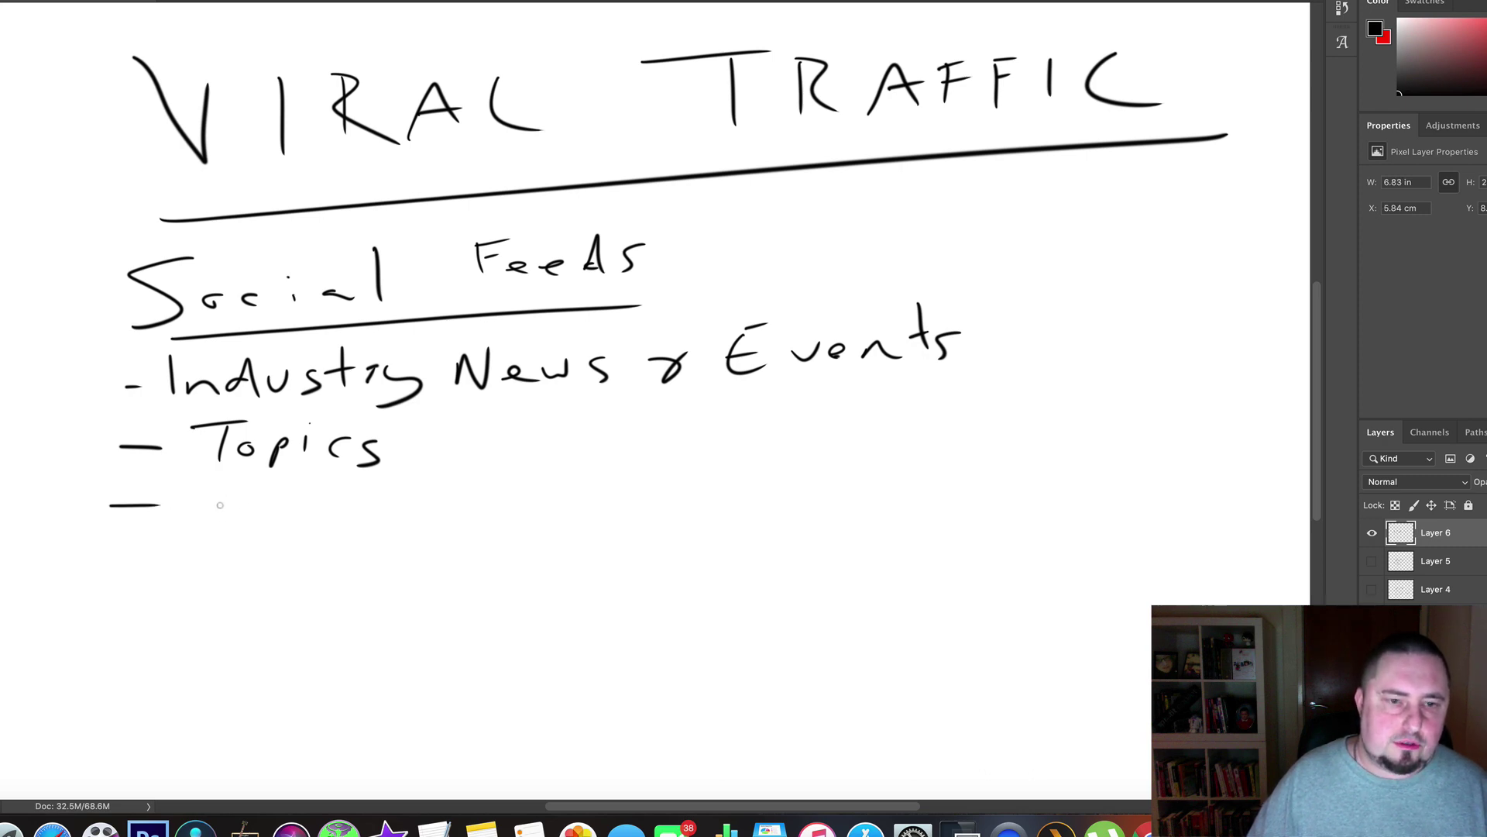
drag(203, 526, 206, 530)
mouse_move(203, 483)
mouse_down()
mouse_move(237, 489)
mouse_move(207, 530)
mouse_move(382, 528)
mouse_up()
click(273, 485)
mouse_move(409, 502)
mouse_down()
mouse_move(388, 527)
mouse_move(448, 526)
mouse_move(435, 536)
mouse_up()
click(472, 482)
mouse_move(469, 511)
mouse_down()
mouse_move(469, 524)
mouse_move(508, 520)
mouse_up()
drag(514, 519, 565, 521)
drag(620, 495, 605, 529)
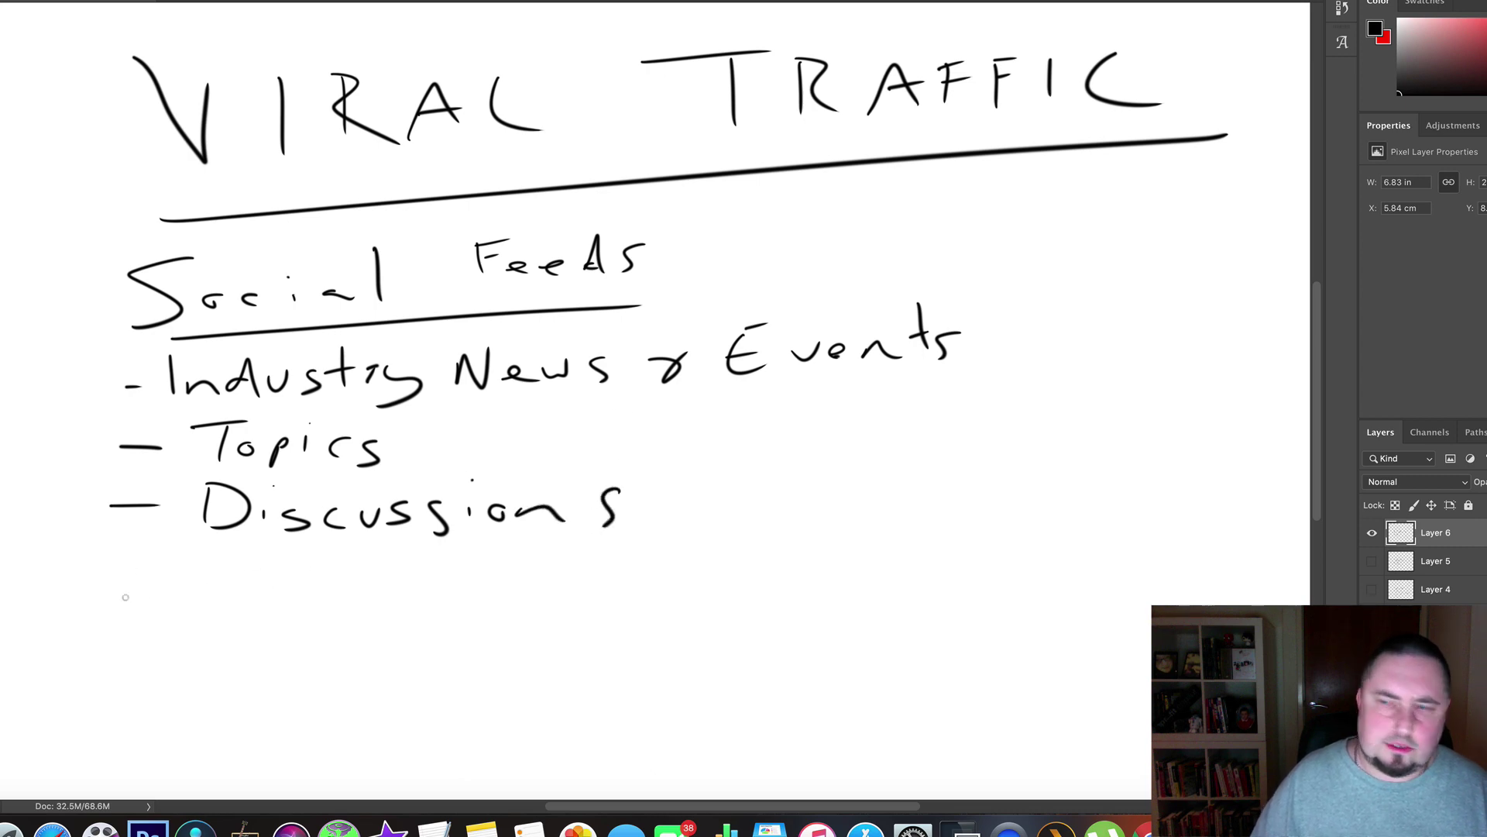
mouse_move(117, 578)
mouse_down()
mouse_move(214, 586)
mouse_move(251, 568)
mouse_up()
drag(253, 552, 255, 586)
mouse_move(271, 572)
mouse_down()
mouse_move(276, 584)
mouse_move(295, 569)
mouse_up()
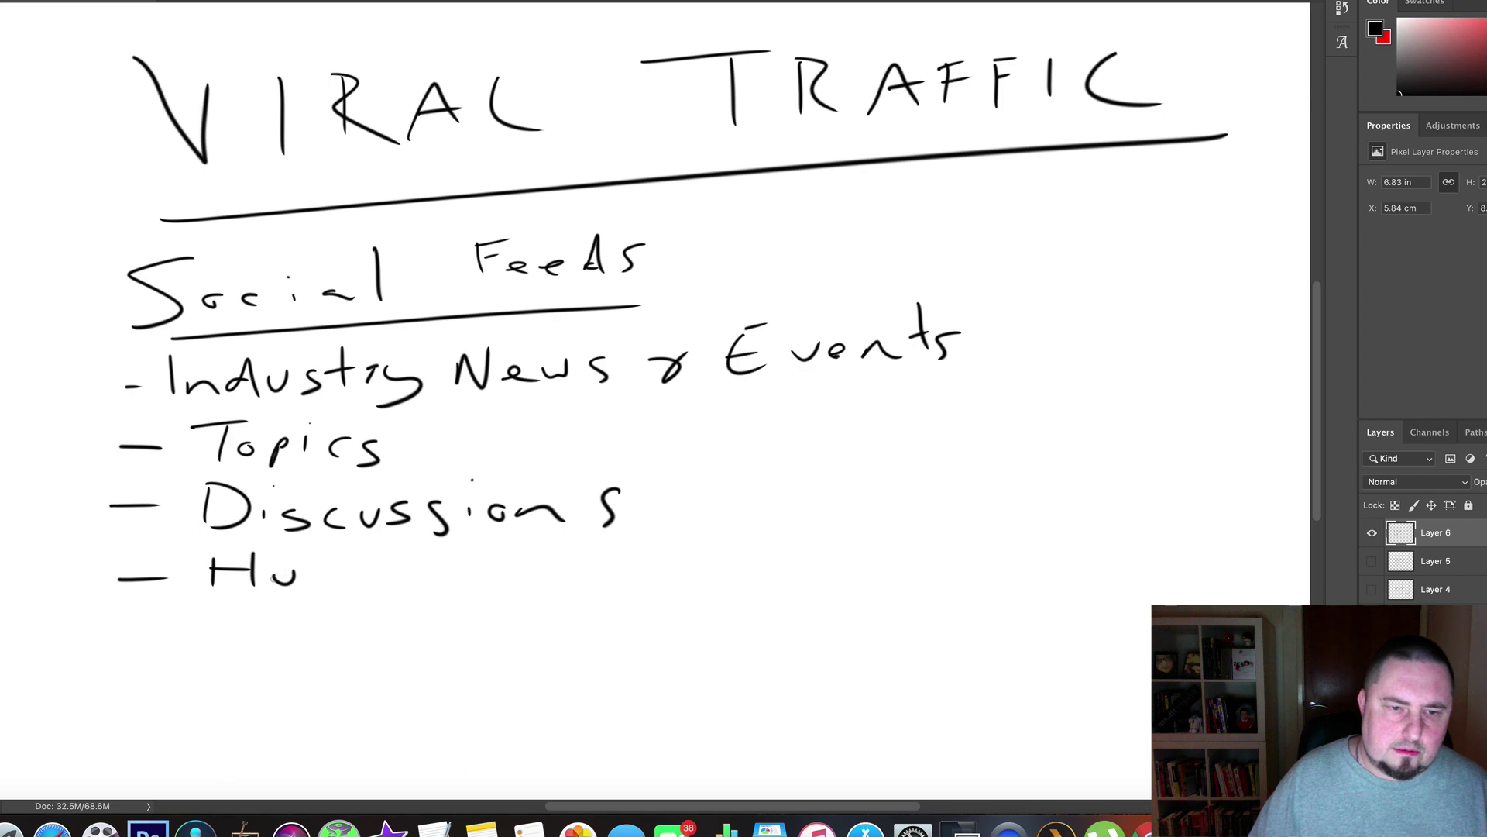
key(super+z)
key(super+z)
key(super+z)
key(super+z)
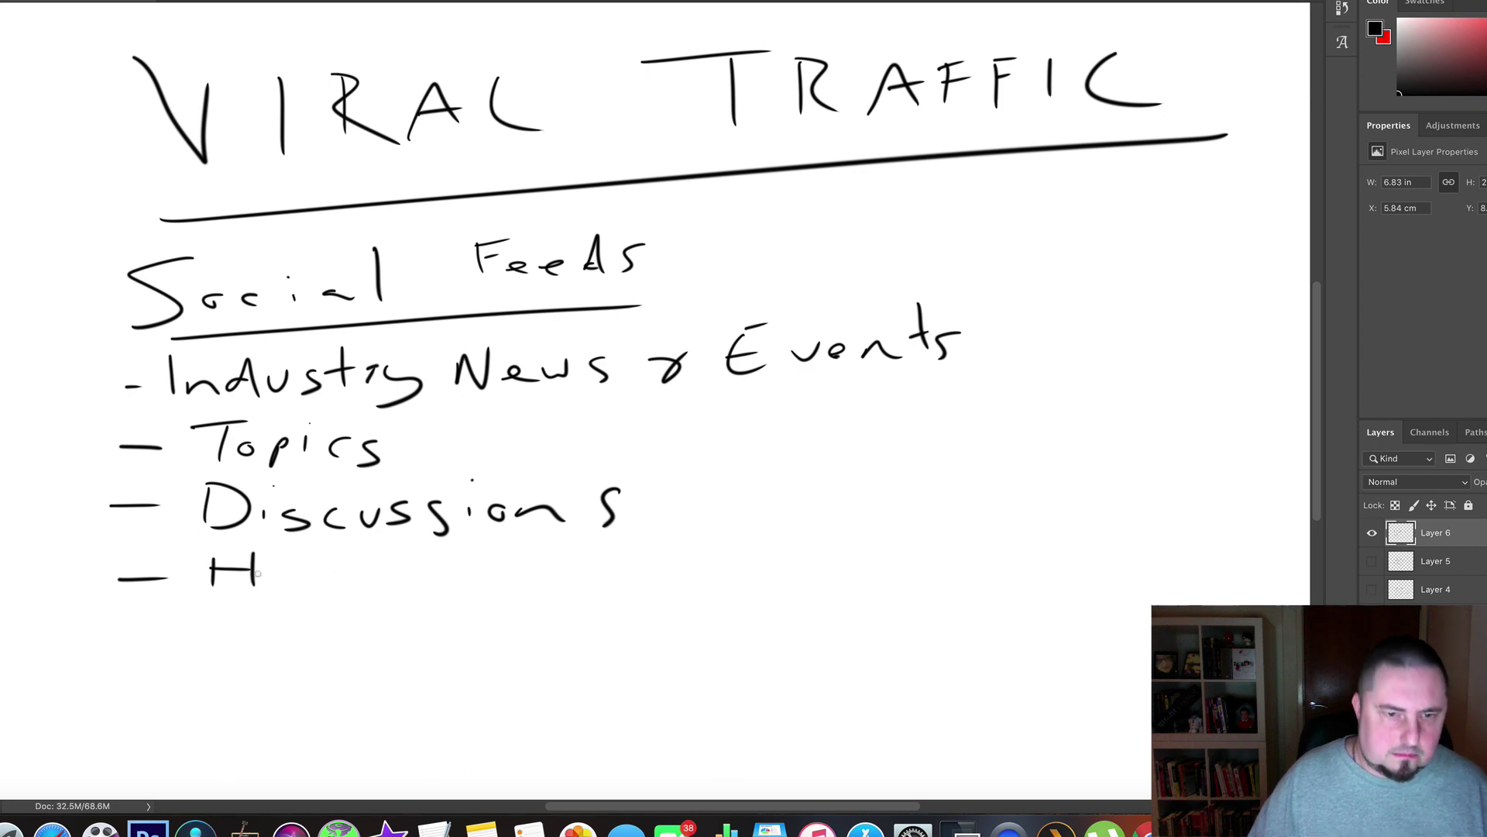
Handwrite "Community Hub" as the bullet below Discussions.
drag(234, 563, 234, 589)
drag(268, 582, 284, 581)
mouse_move(299, 588)
mouse_down()
mouse_move(415, 574)
mouse_move(474, 587)
mouse_up()
drag(514, 542, 519, 579)
mouse_move(505, 559)
mouse_down()
mouse_move(530, 554)
mouse_move(539, 598)
mouse_up()
mouse_move(629, 547)
mouse_down()
mouse_move(628, 580)
mouse_move(656, 570)
mouse_up()
mouse_move(665, 546)
mouse_down()
mouse_move(666, 585)
mouse_move(736, 578)
mouse_up()
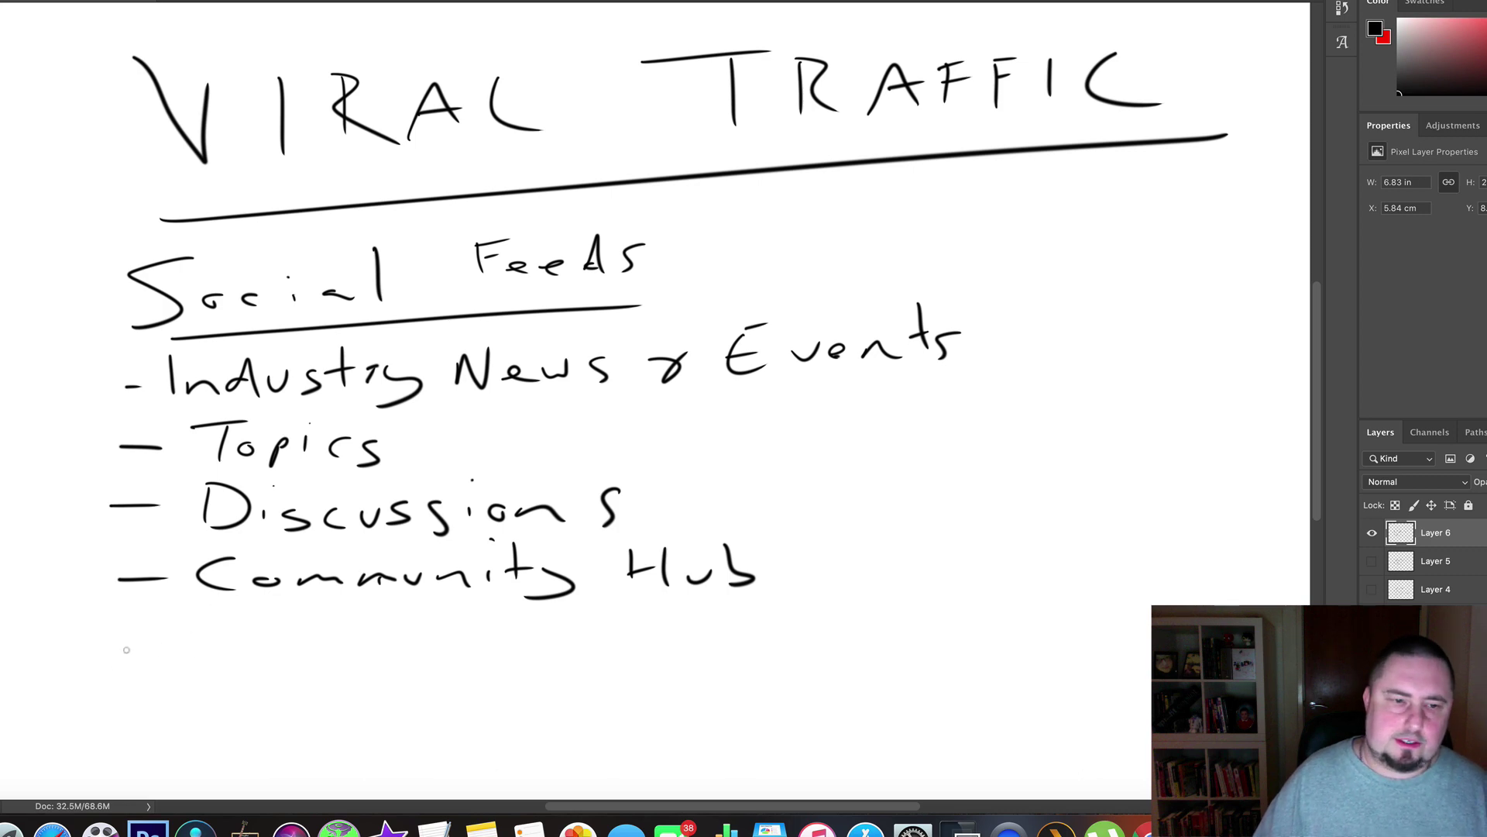
Handwrite "SEO" as the last bullet and draw a large ellipse around the Industry News & Events and Topics bullets.
mouse_move(124, 649)
mouse_down()
mouse_move(250, 649)
mouse_move(203, 662)
mouse_up()
mouse_move(296, 626)
mouse_down()
mouse_move(310, 656)
mouse_move(350, 652)
mouse_move(364, 626)
mouse_up()
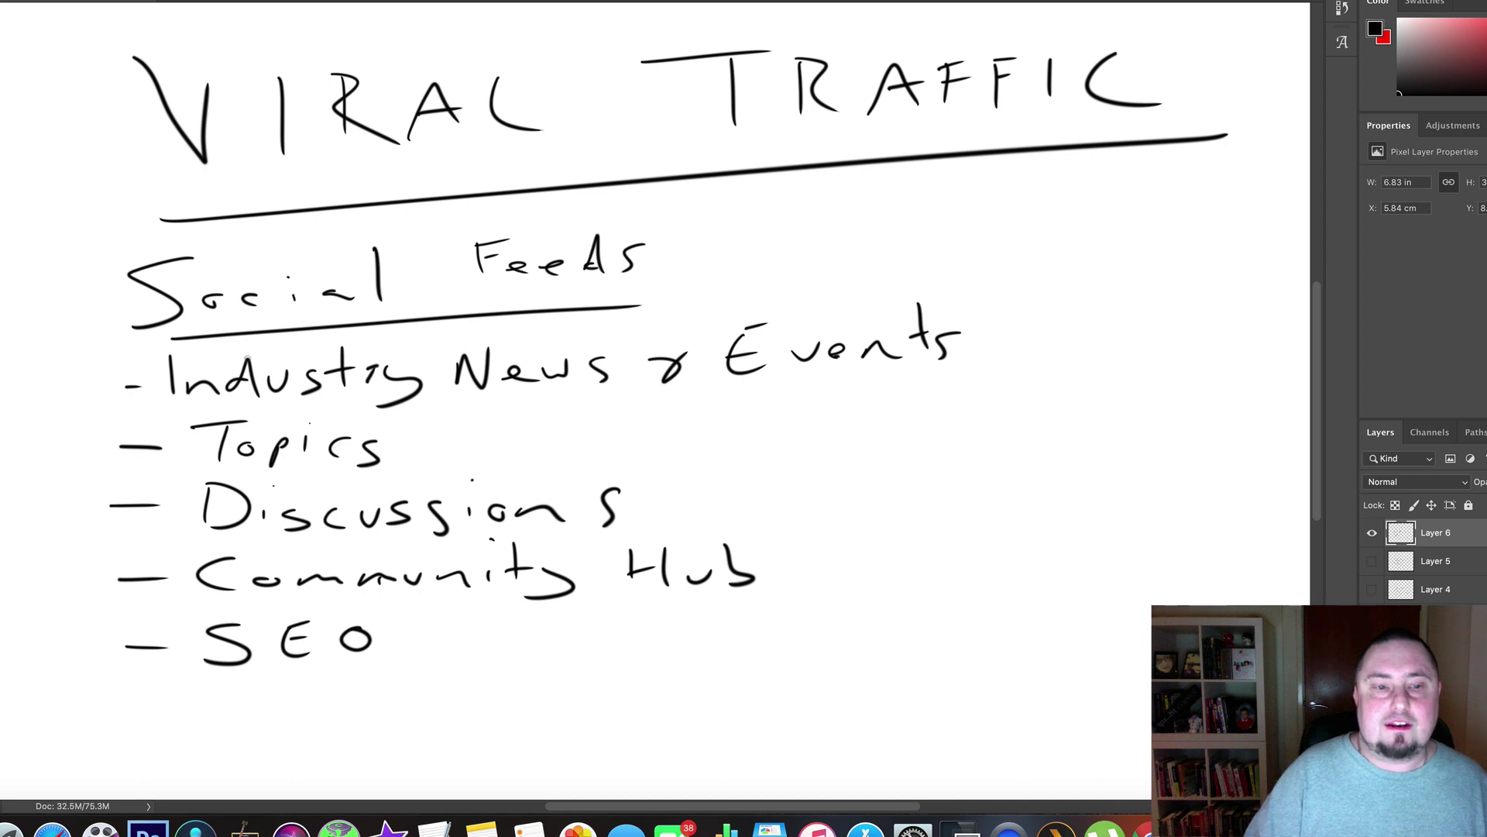
mouse_move(899, 288)
mouse_down()
mouse_move(4, 337)
mouse_move(738, 466)
mouse_move(706, 288)
mouse_up()
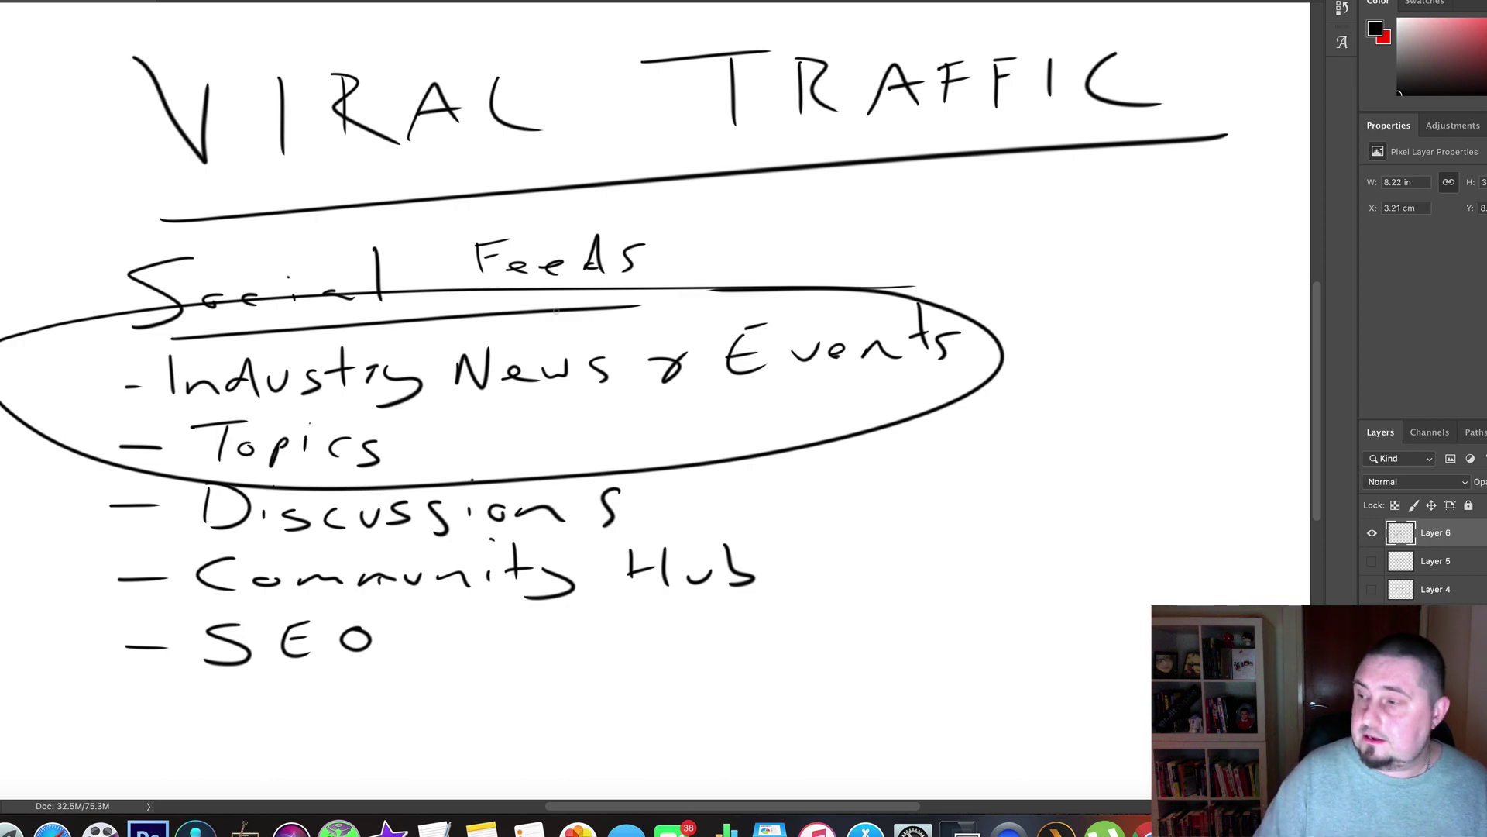
Switch to the browser and open the Flow-Flow — WordPress Social Stream Plugin page from the list of purchased downloads.
key(super+Tab)
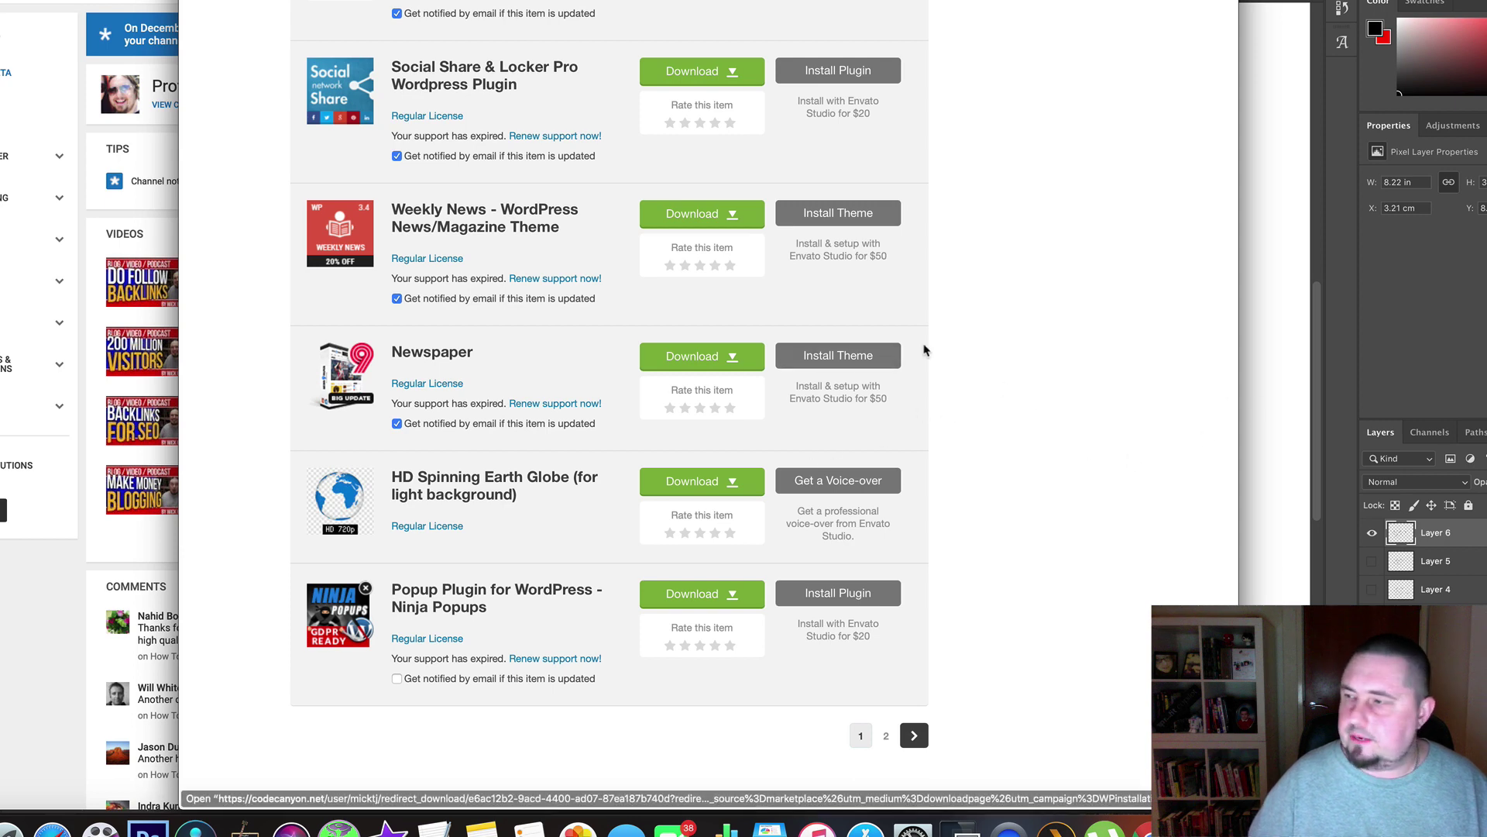
scroll(1007, 310, up, 5)
scroll(982, 447, down, 5)
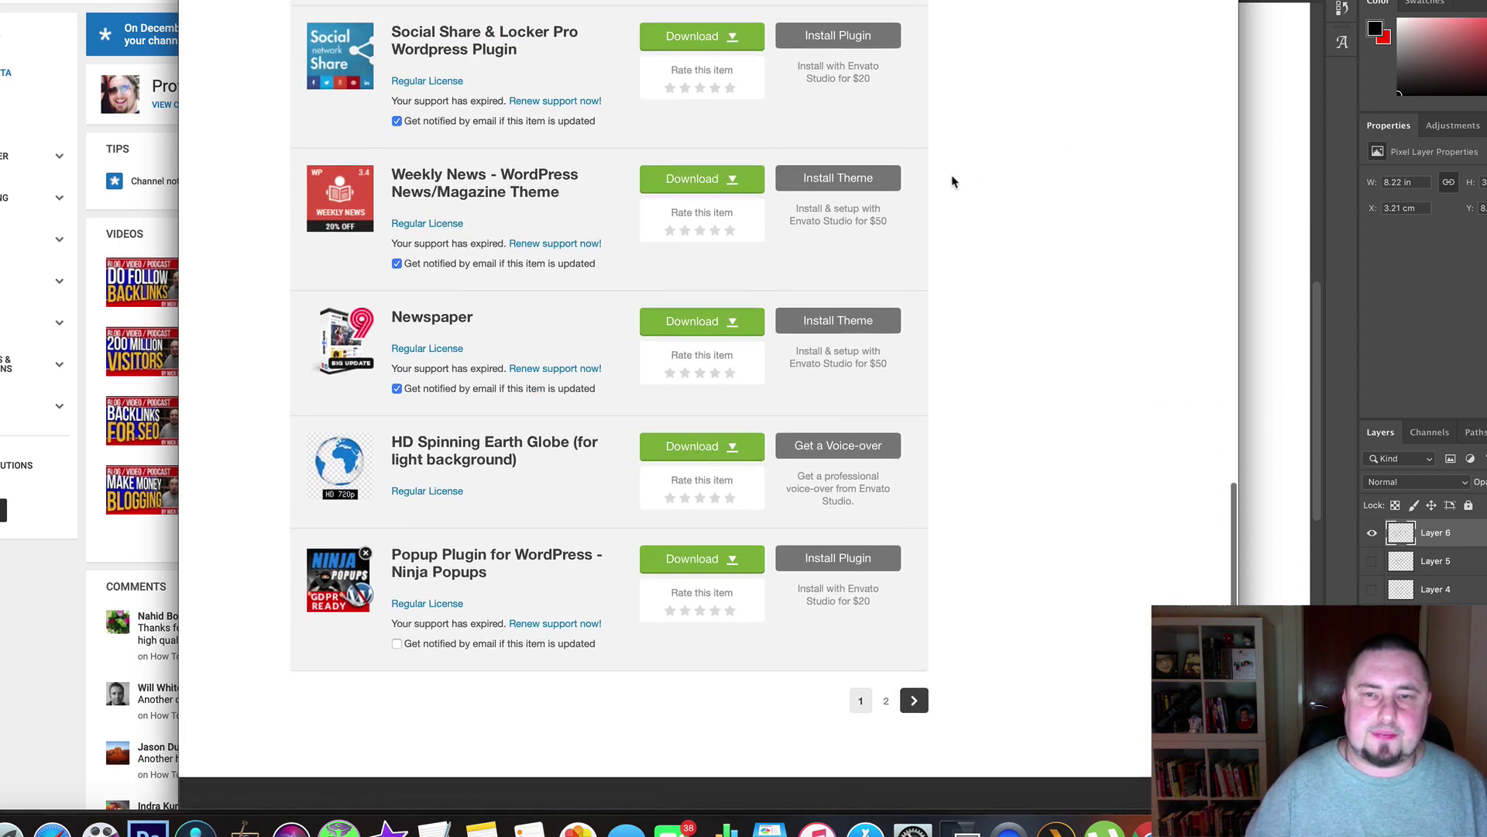
scroll(1019, 481, up, 10)
scroll(1034, 464, up, 3)
scroll(1109, 348, down, 1)
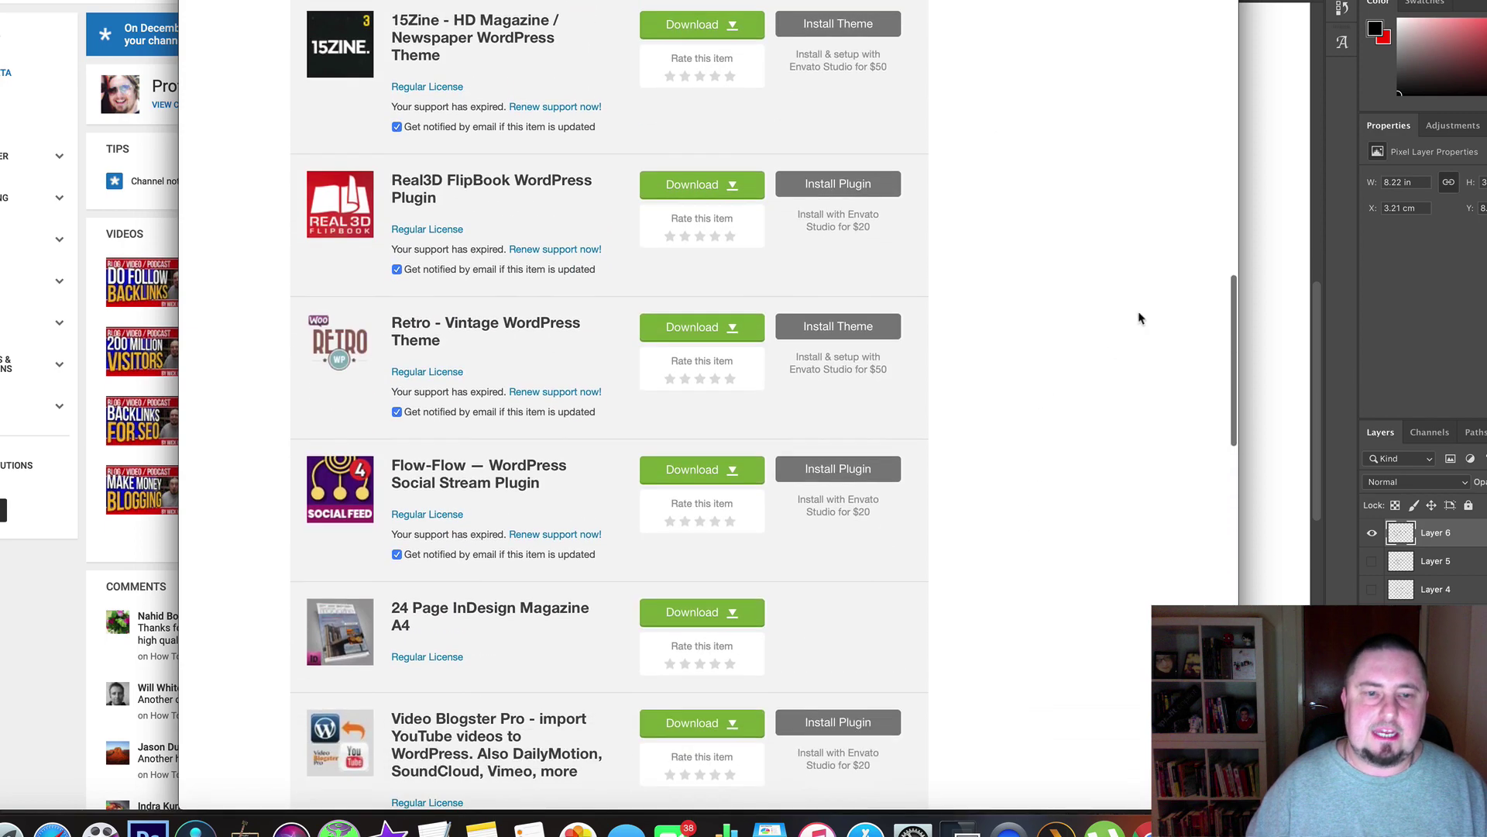
scroll(434, 392, down, 2)
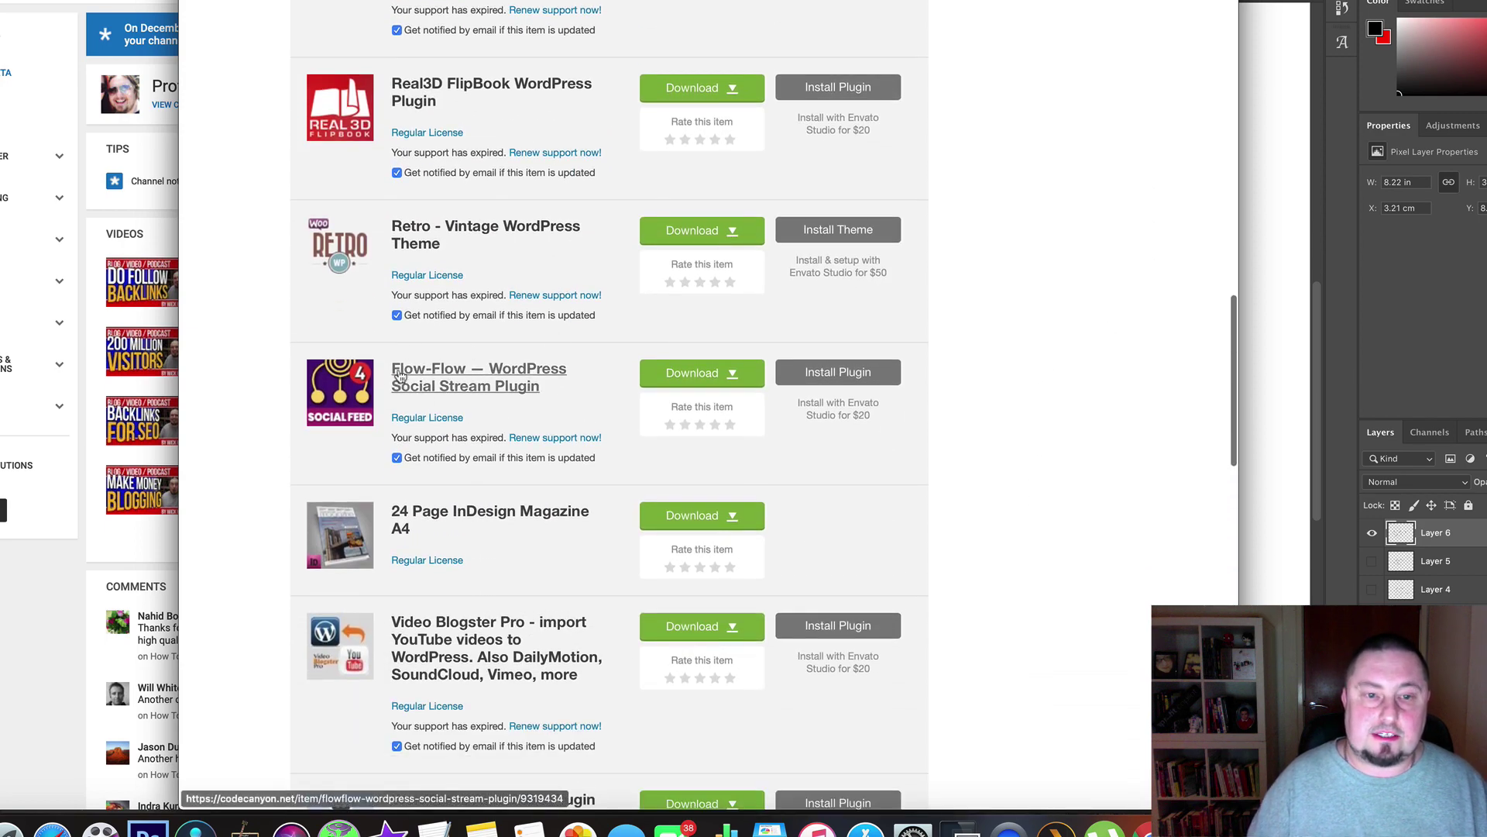
click(525, 376)
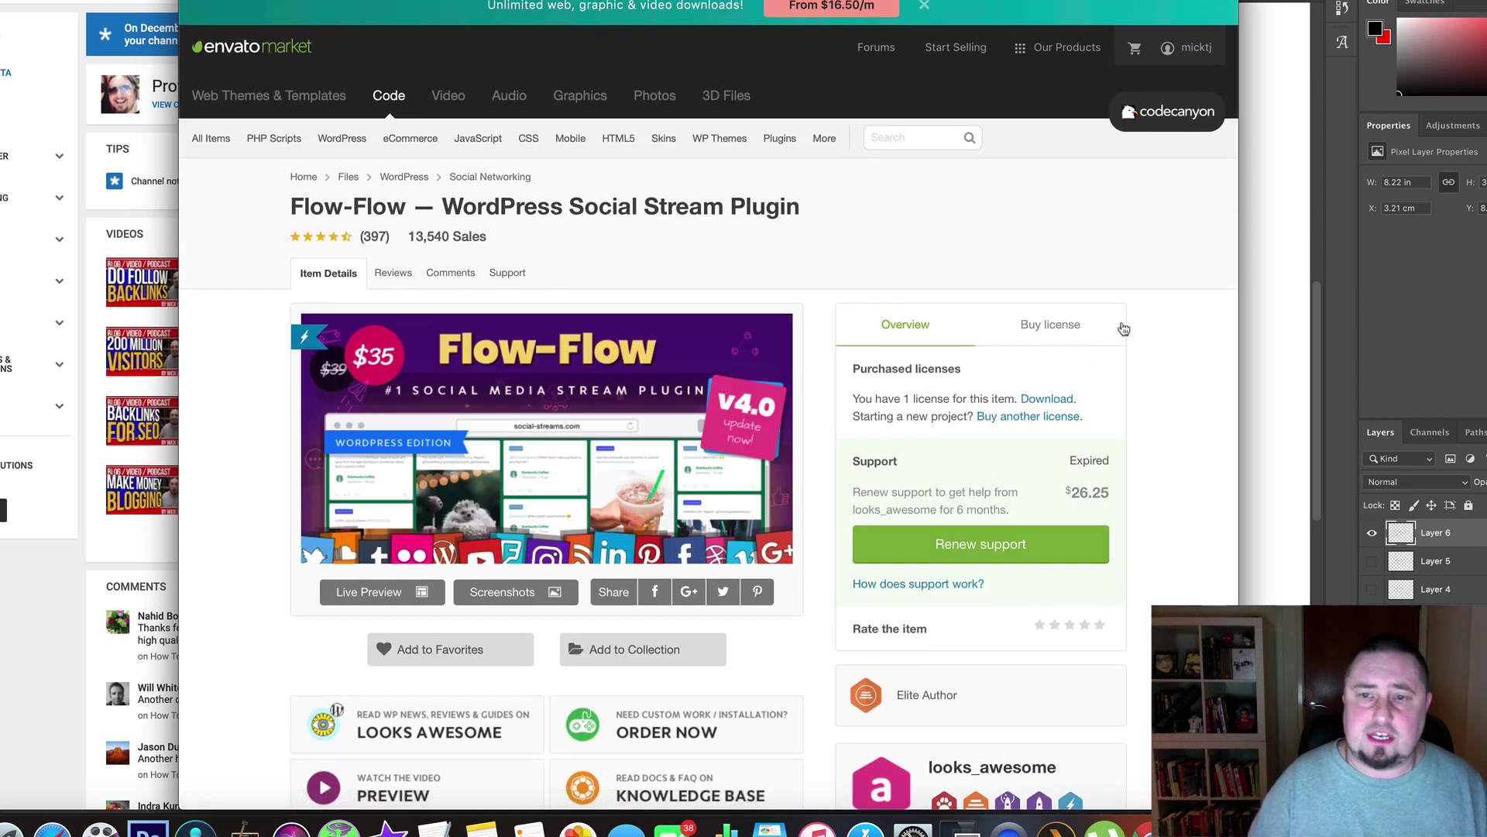
Show the purchase options for the Flow-Flow plugin and highlight the Regular License price.
click(1071, 332)
drag(1073, 378, 1121, 376)
click(1176, 373)
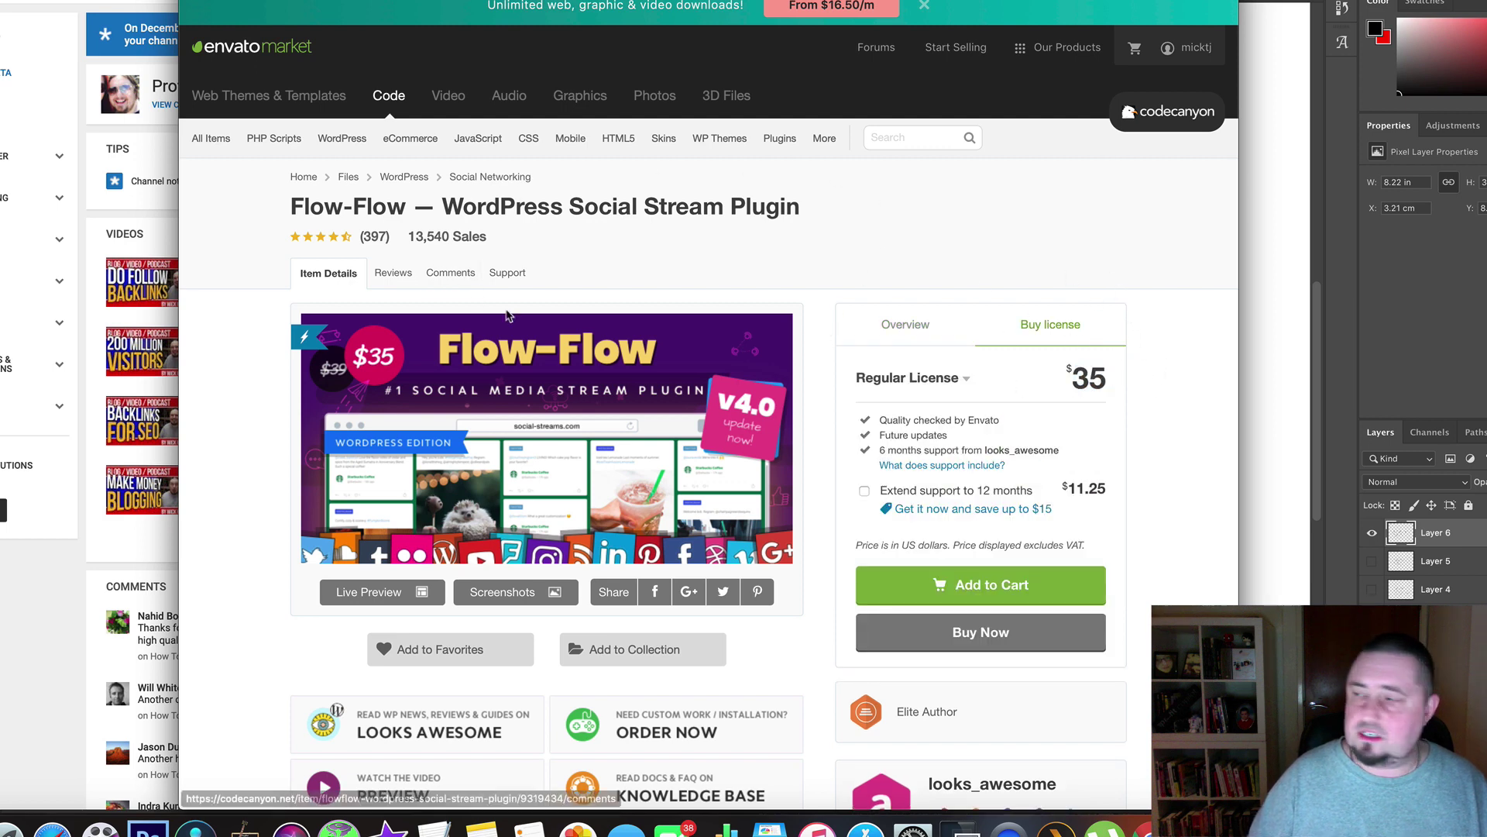
Examine the Flow-Flow item description from the introduction and roadmap to the list of supported social feed types.
scroll(480, 465, down, 3)
scroll(476, 579, down, 15)
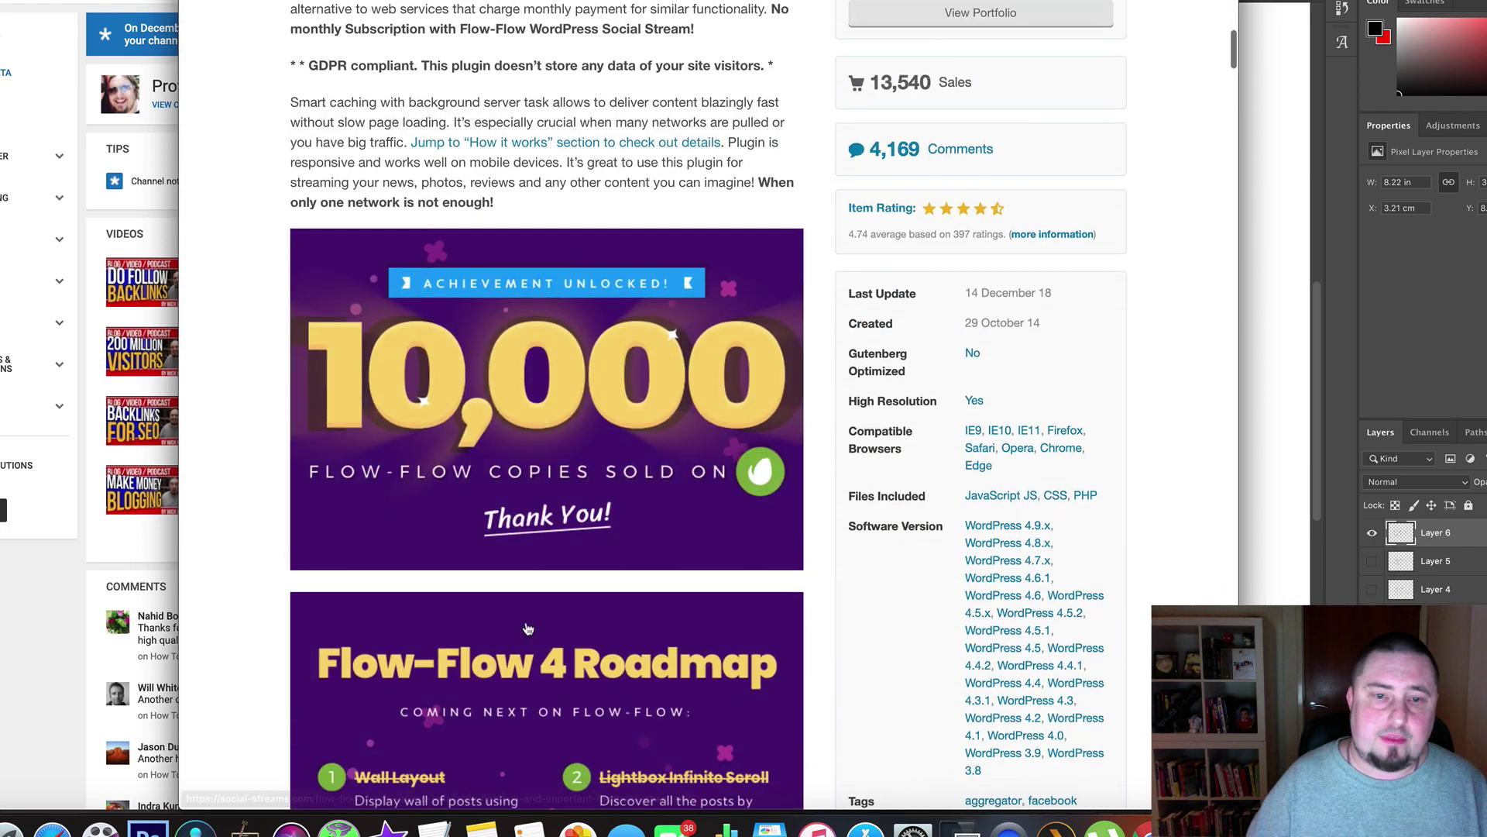
scroll(533, 433, down, 3)
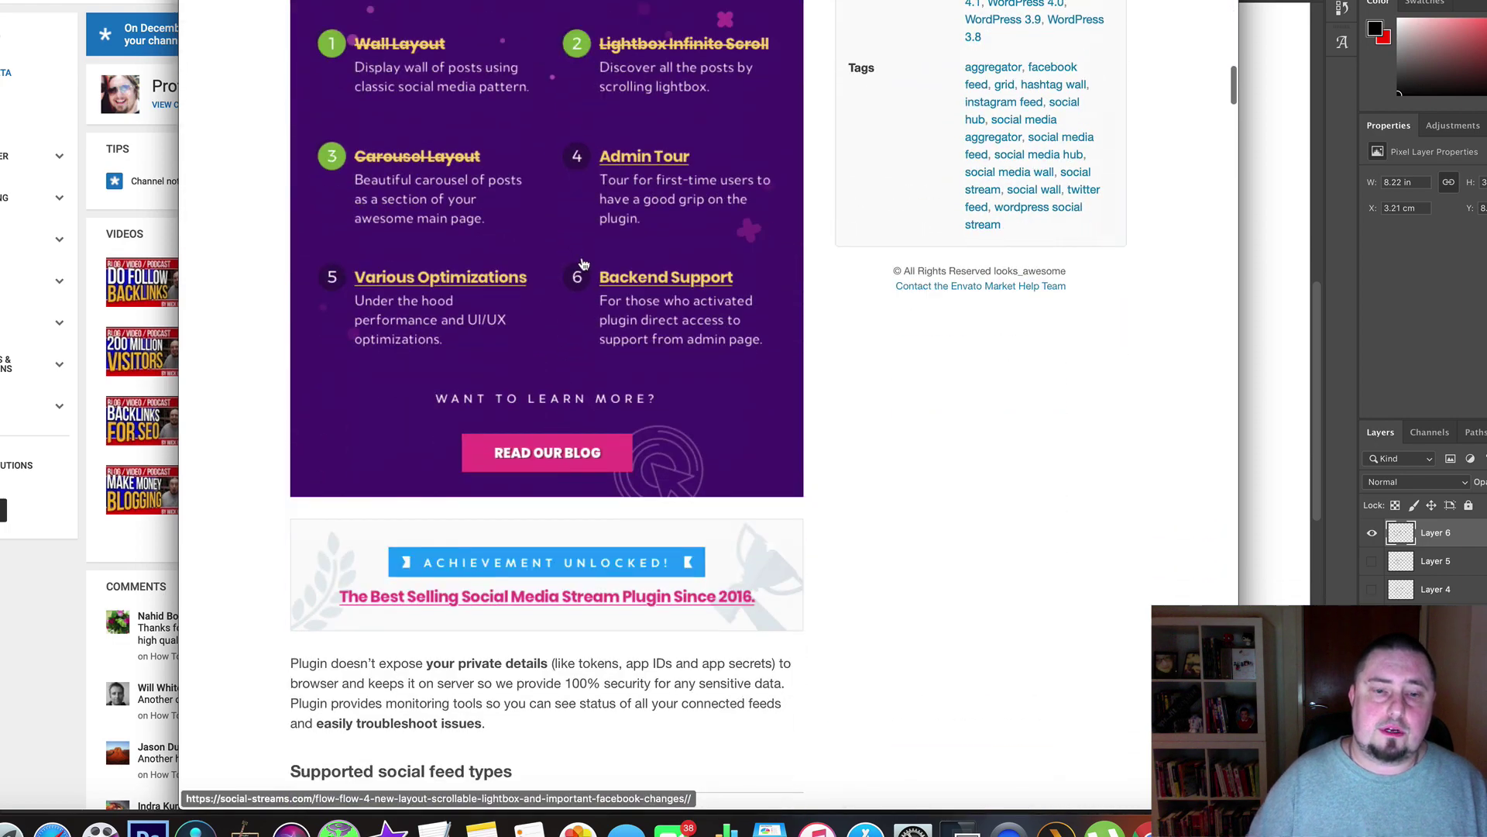
scroll(411, 155, up, 20)
scroll(542, 325, down, 20)
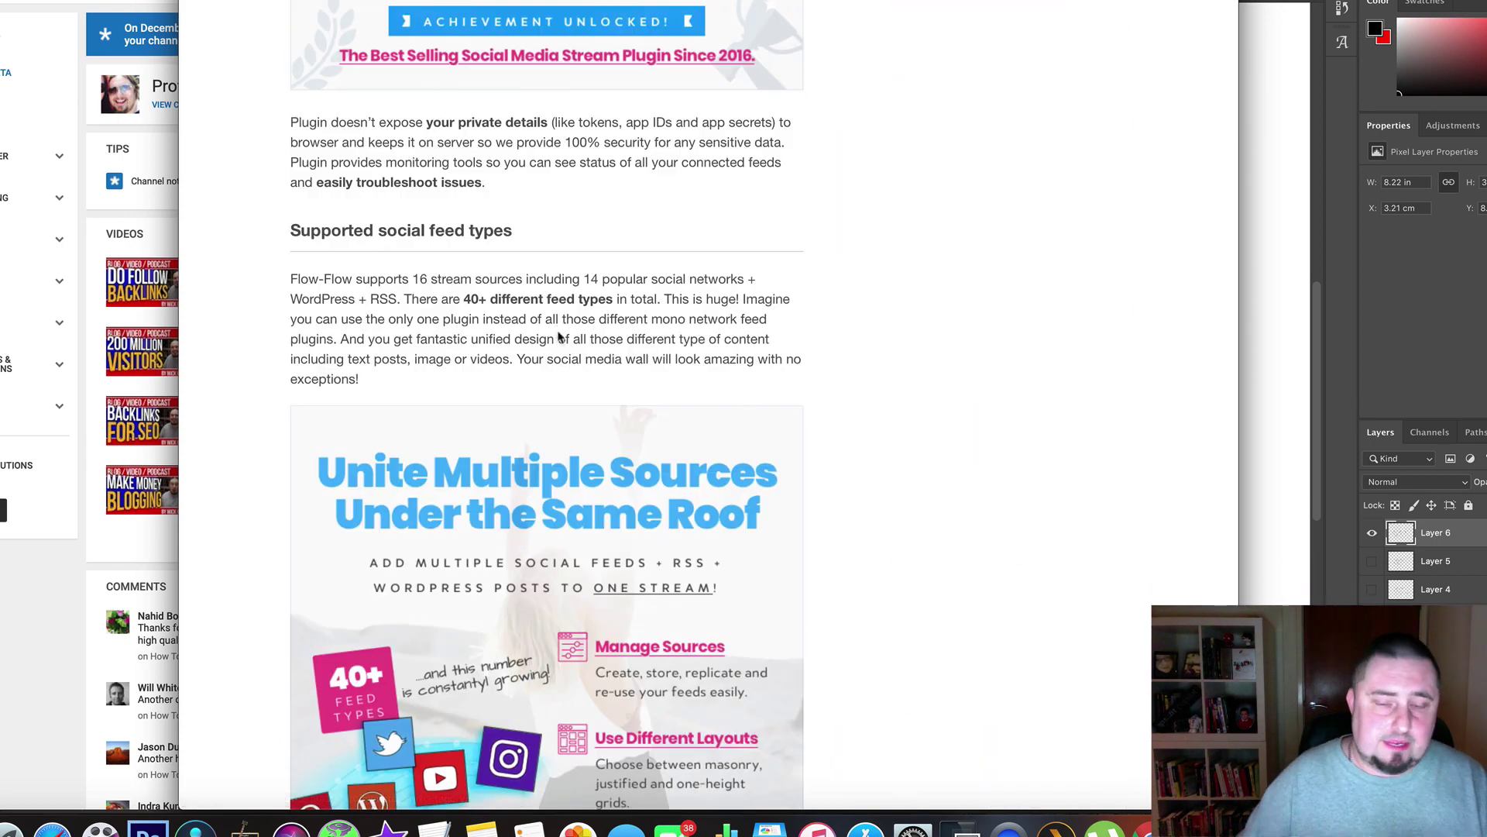
scroll(561, 337, down, 10)
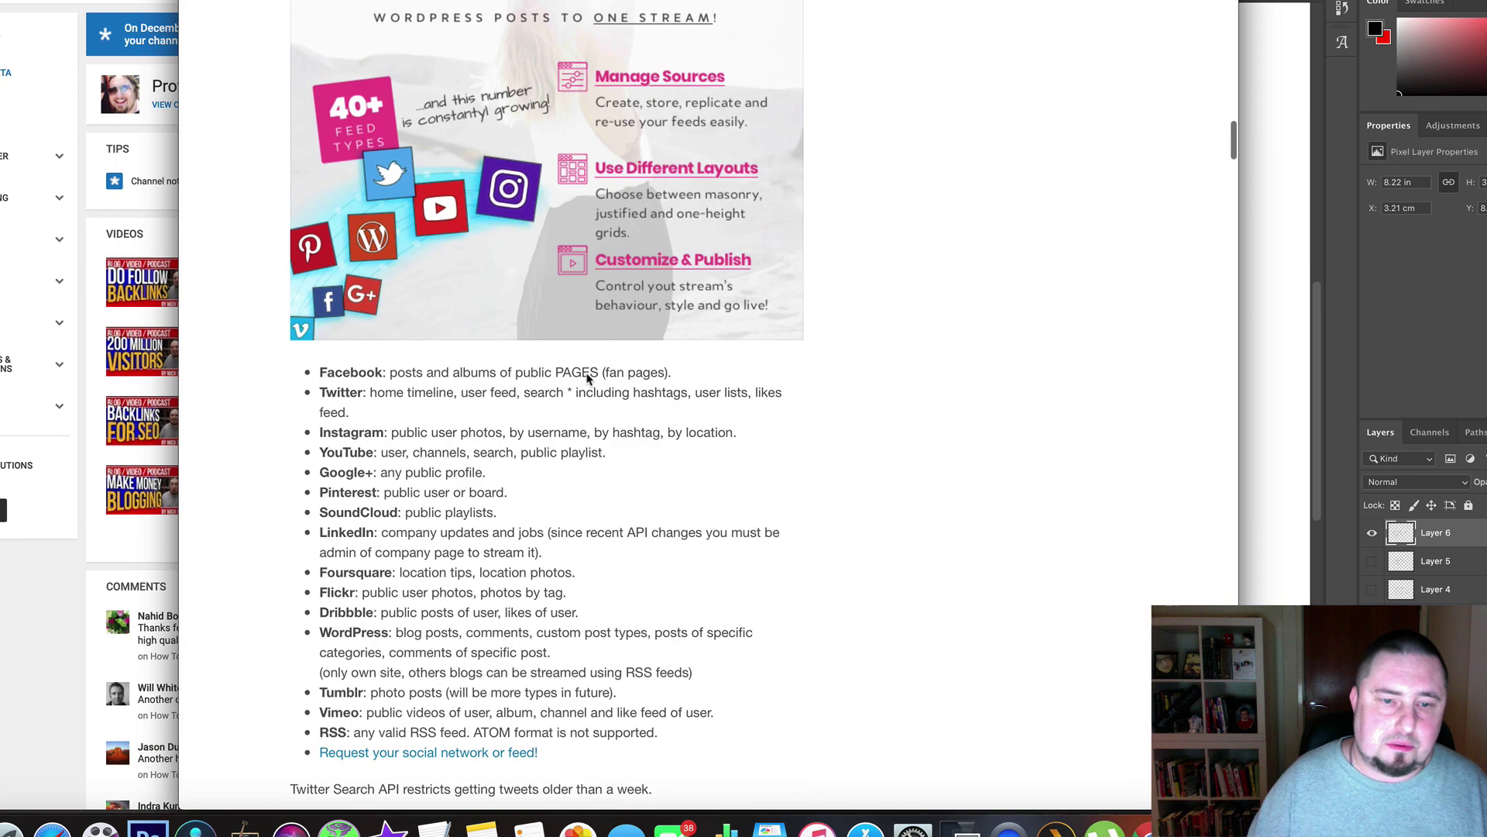
scroll(542, 325, up, 6)
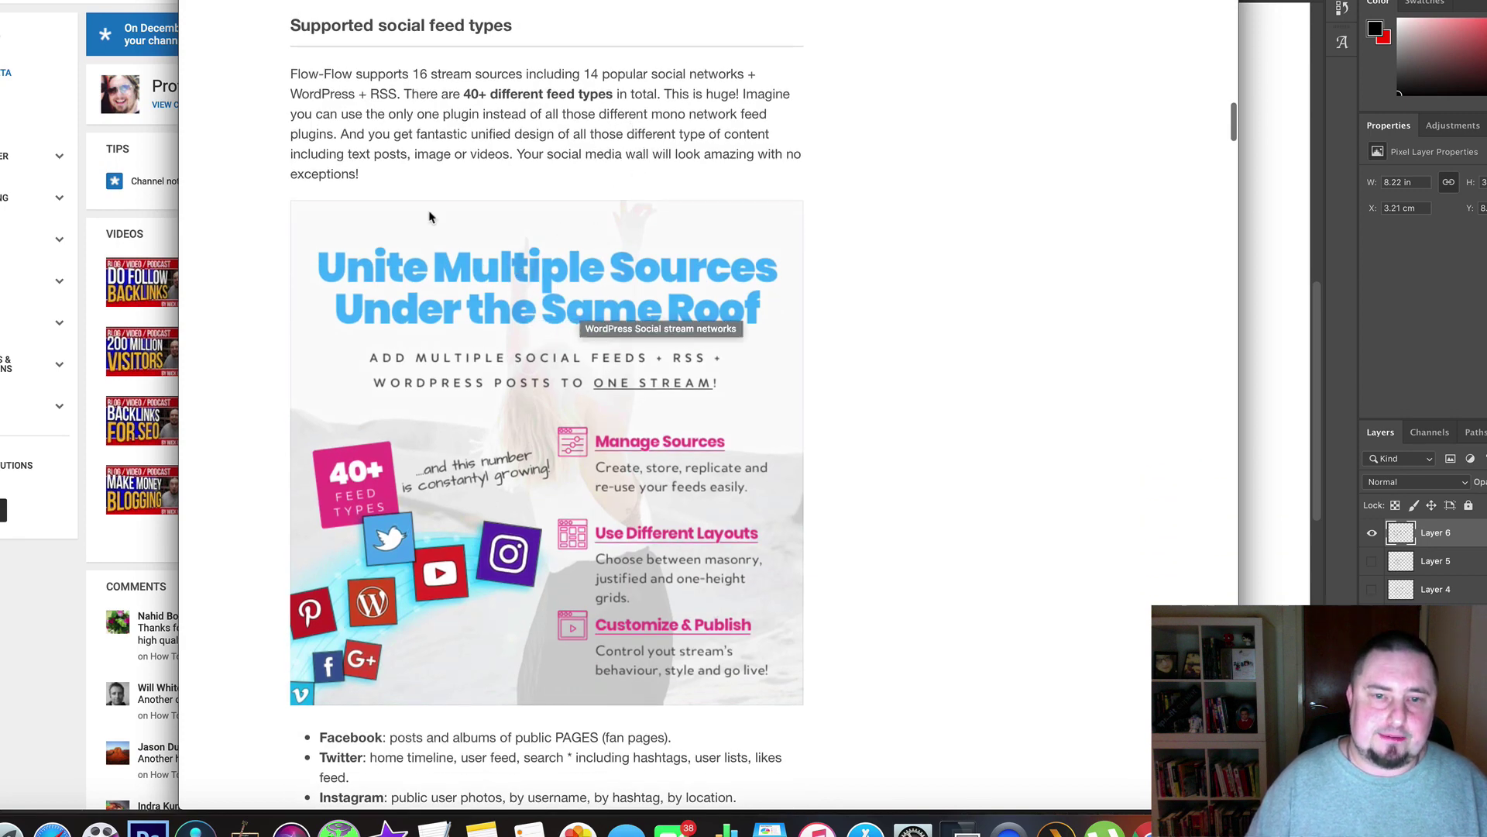
scroll(577, 557, down, 7)
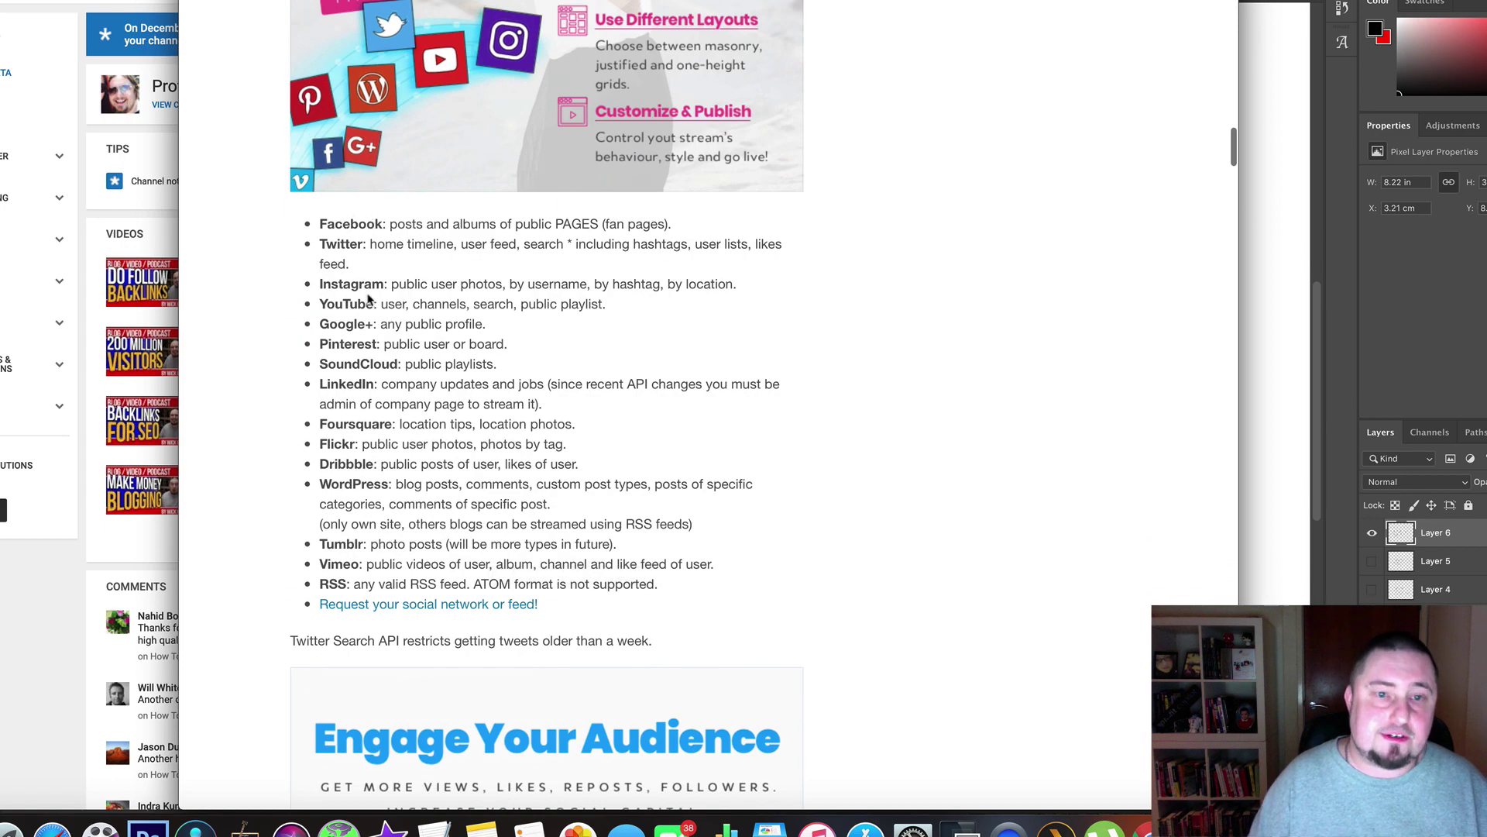
scroll(348, 302, down, 1)
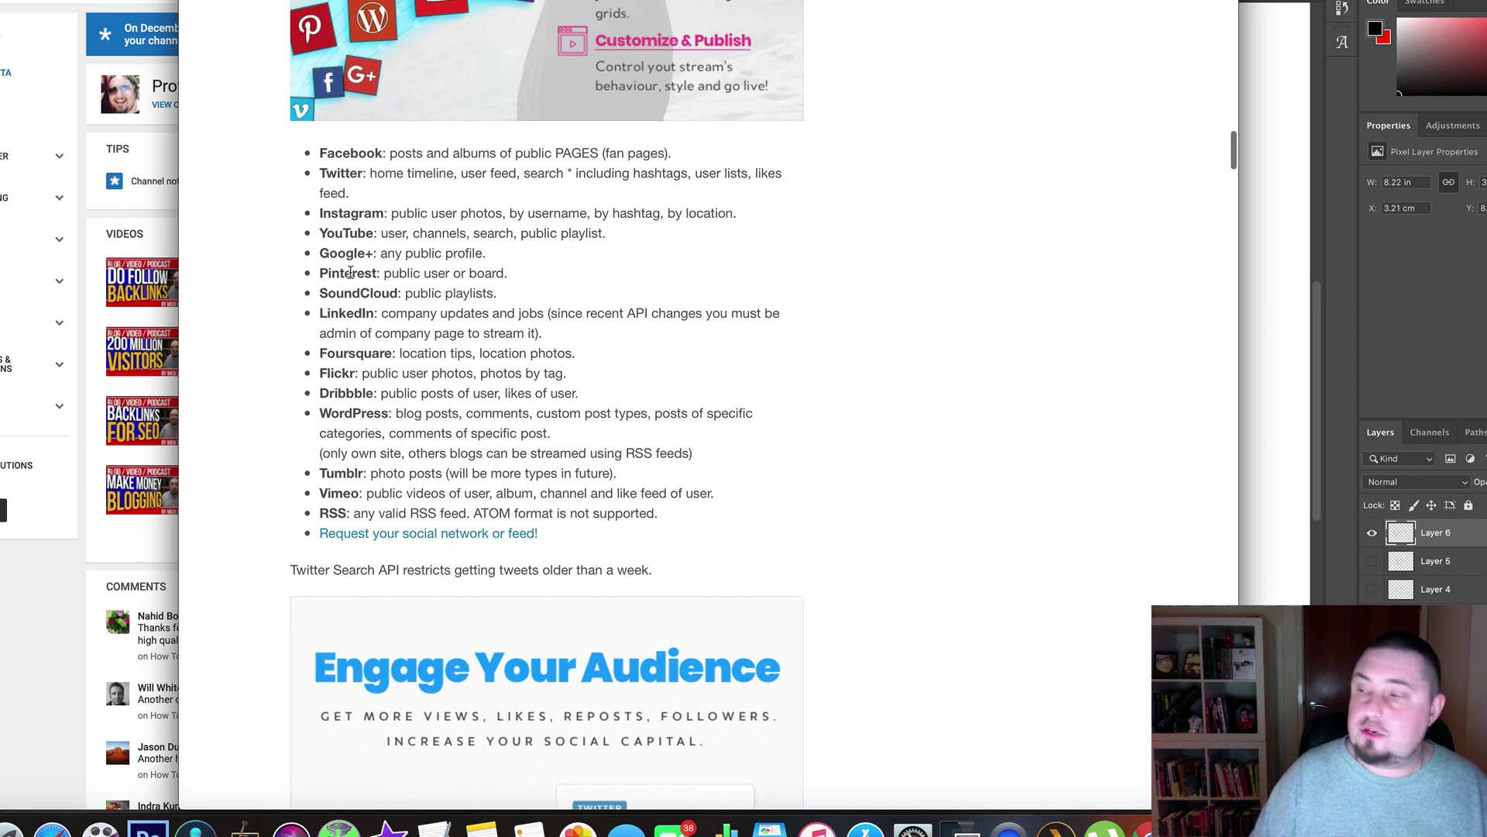
Highlight the Google+ and RSS entries in the list of supported social feed types.
drag(318, 253, 488, 254)
click(477, 269)
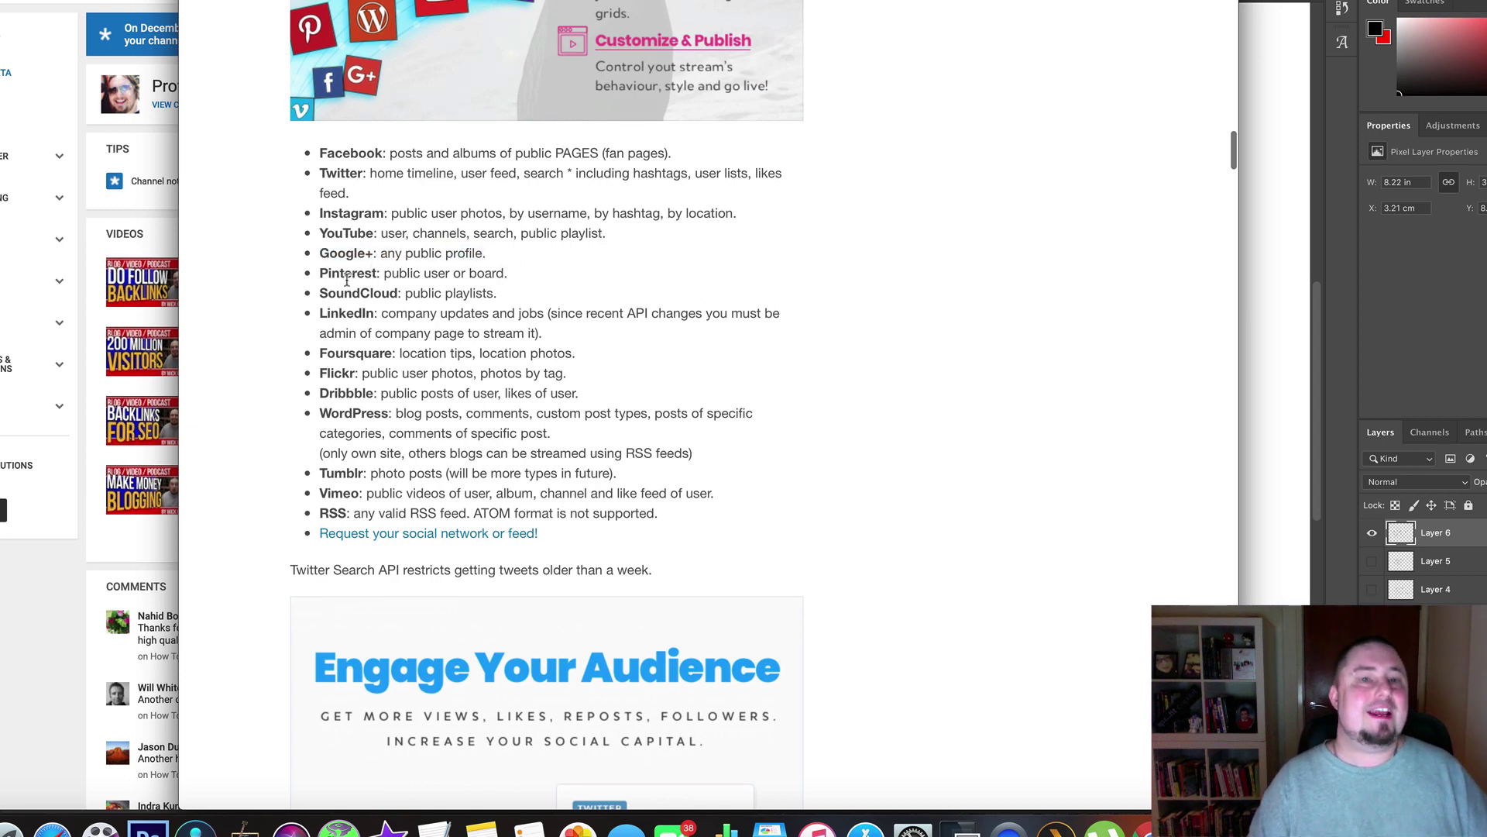
scroll(415, 286, down, 2)
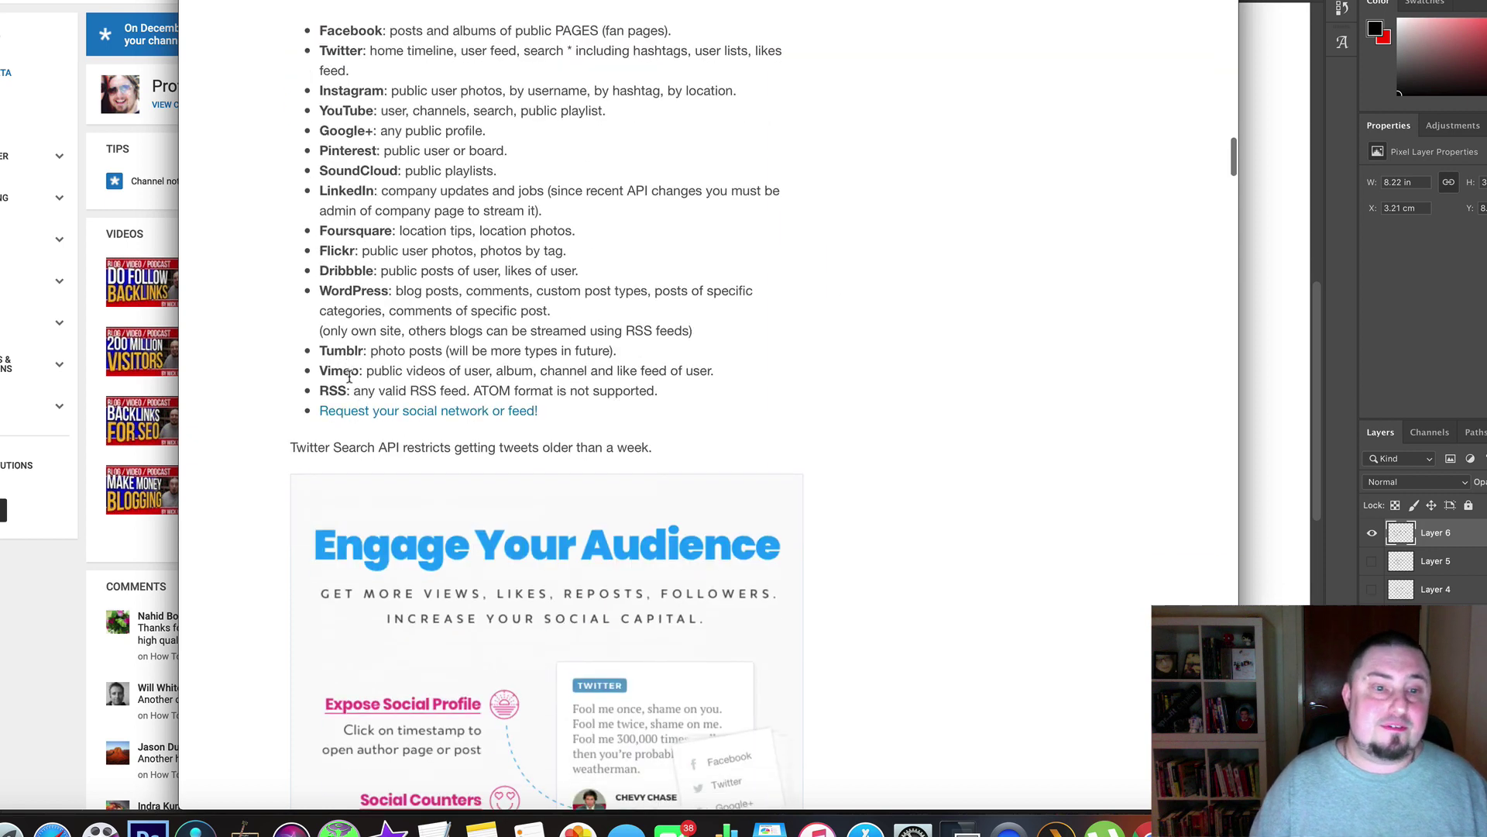
scroll(350, 375, down, 2)
drag(363, 258, 665, 280)
click(665, 281)
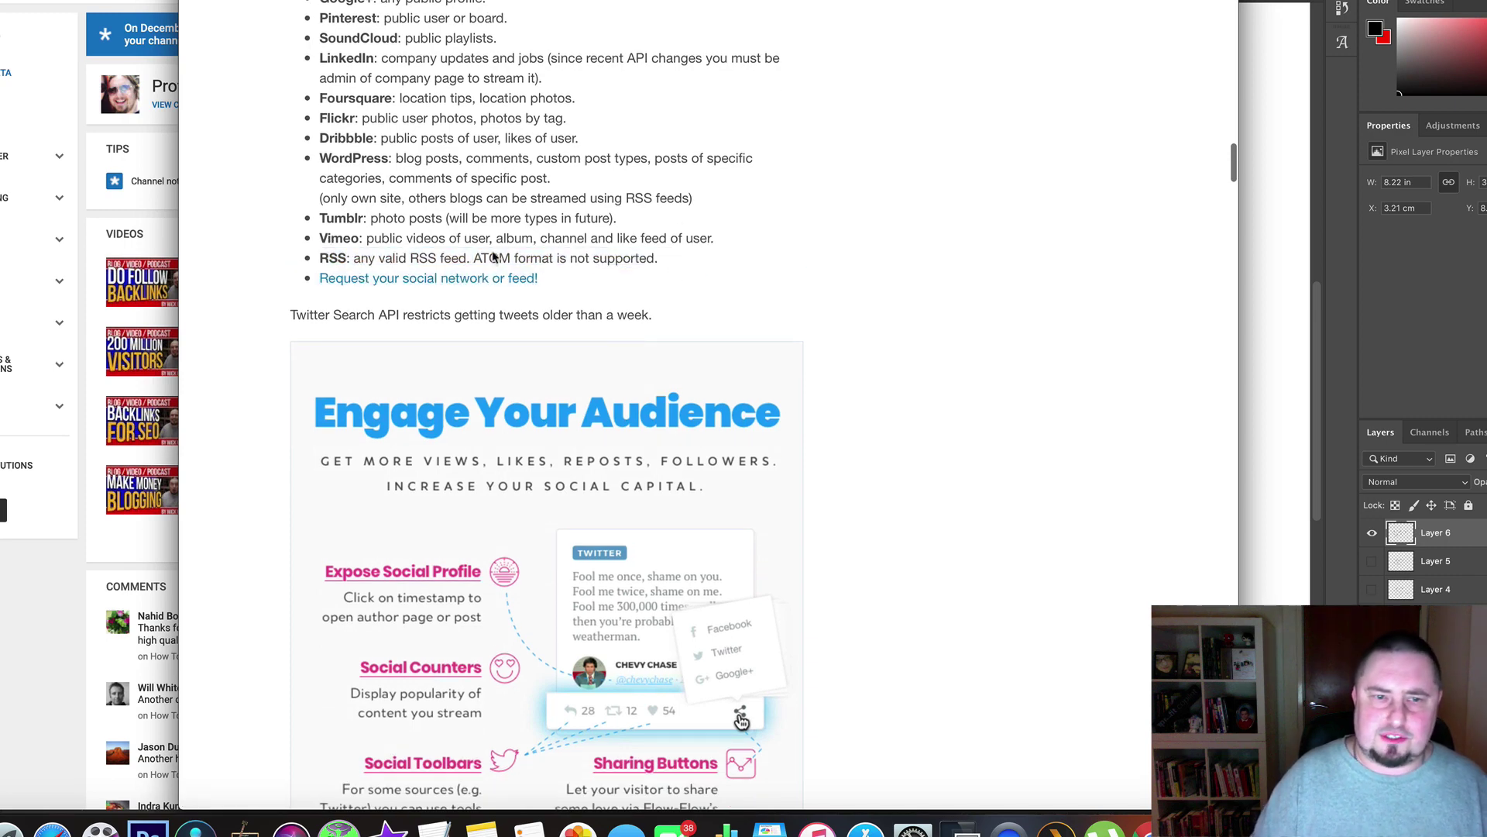
Examine the plugin's stream features, feed moderation, ad monetization, requirements and changelog sections.
scroll(626, 459, down, 10)
scroll(626, 420, down, 13)
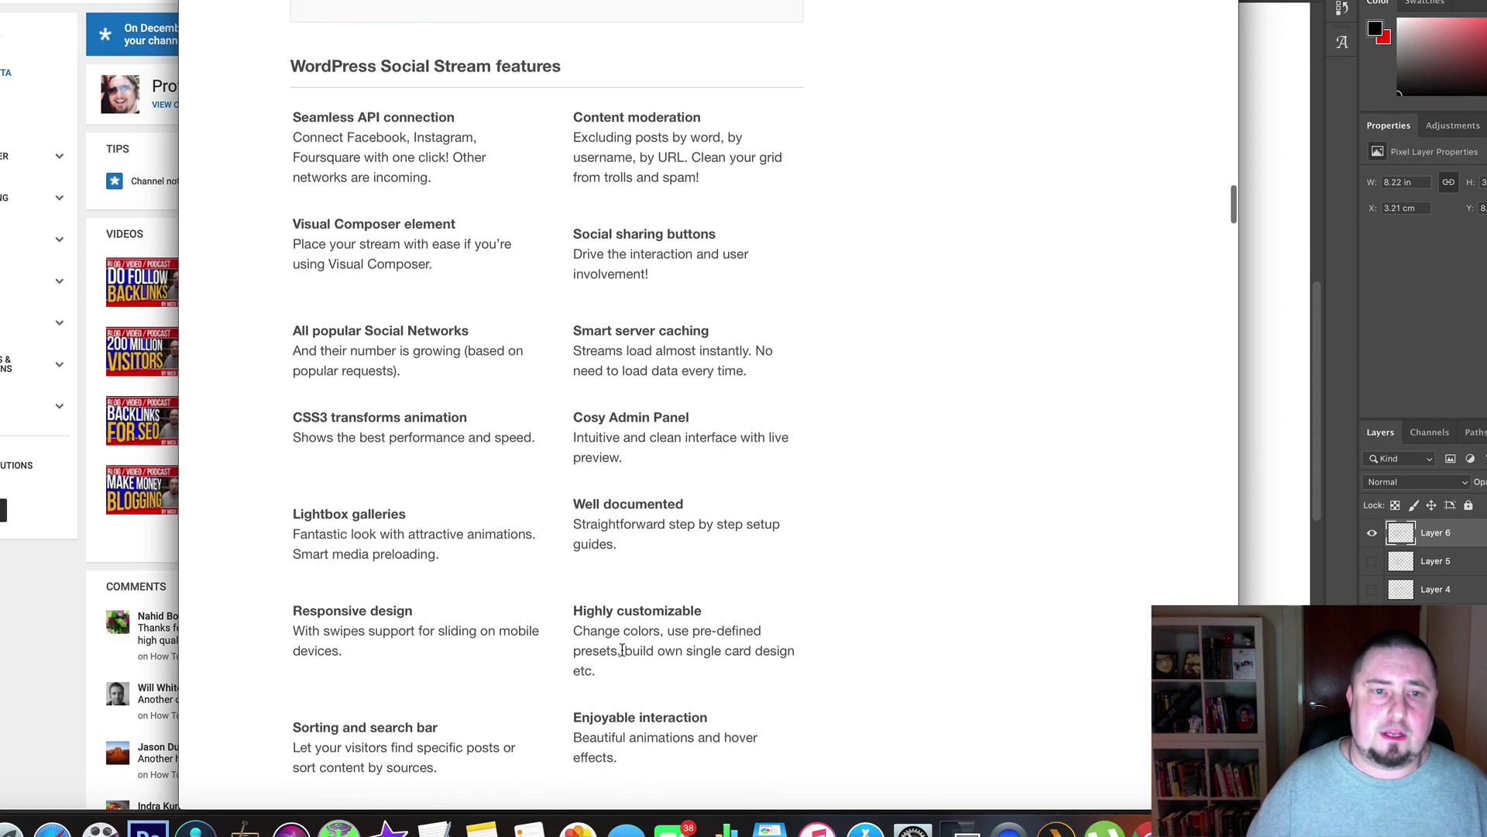
scroll(664, 633, down, 3)
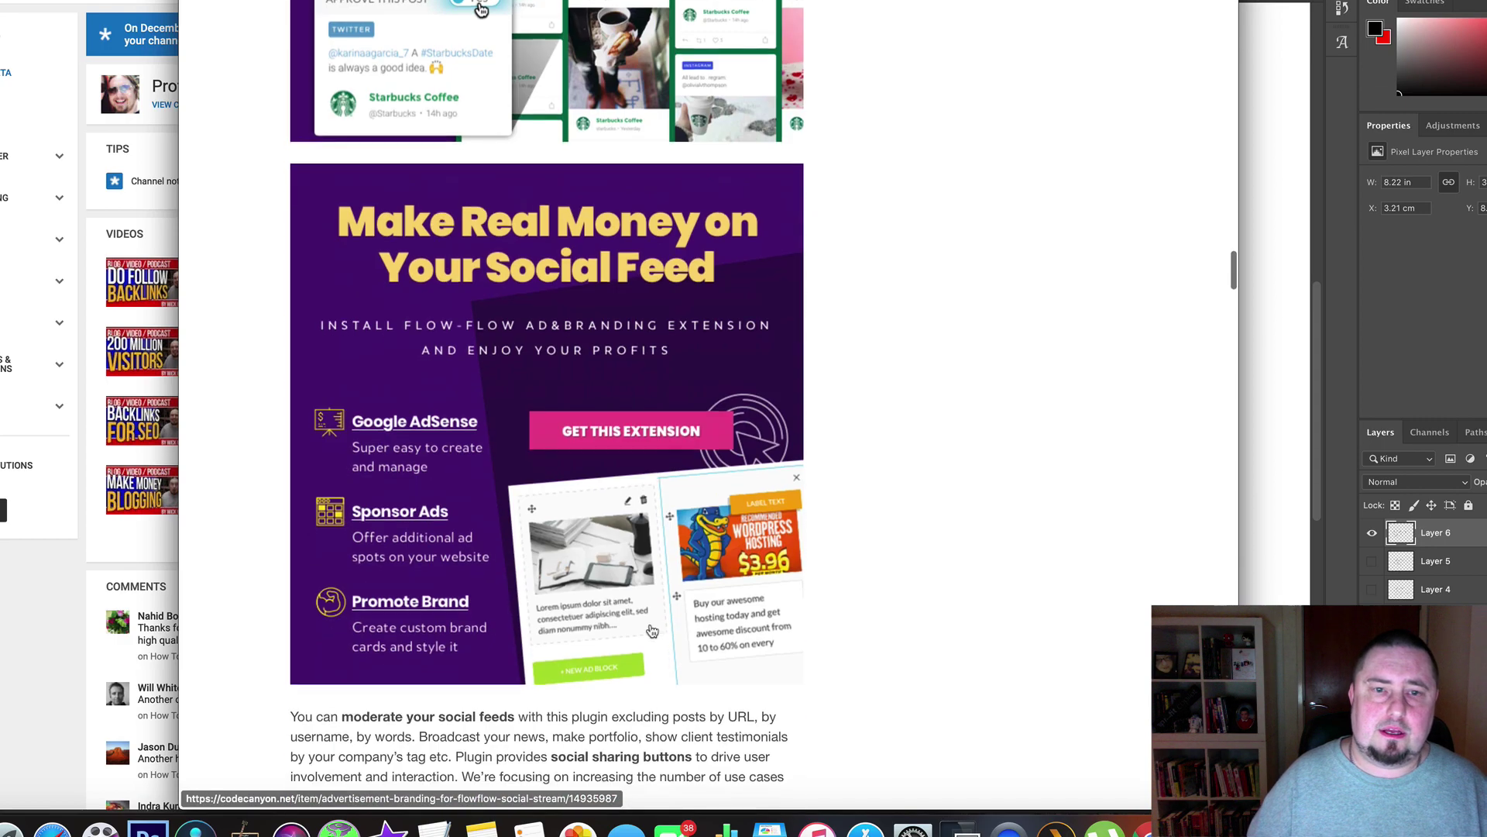
scroll(398, 324, up, 5)
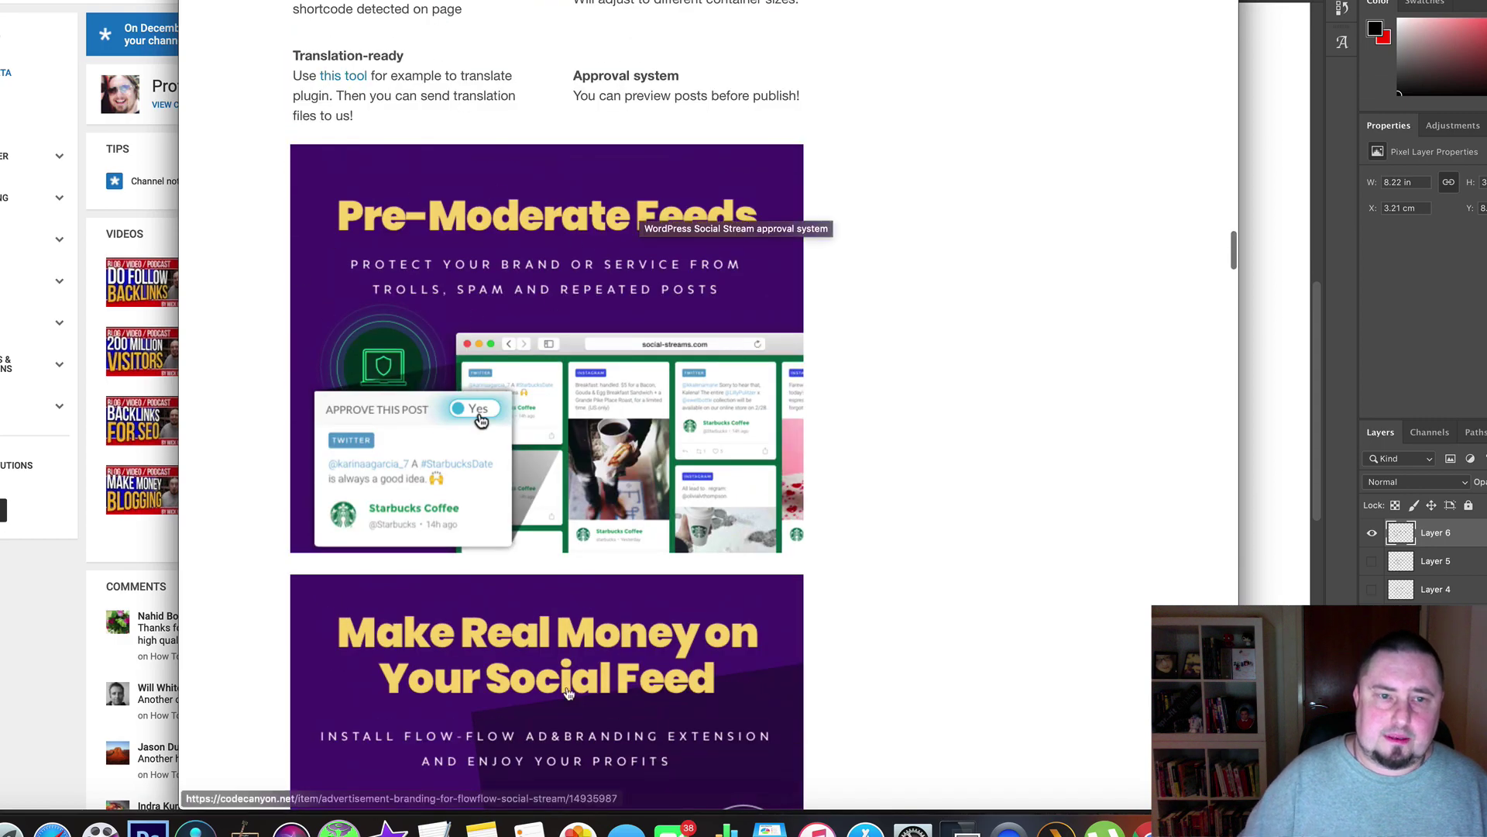
scroll(575, 645, down, 15)
scroll(594, 609, down, 12)
scroll(609, 613, down, 11)
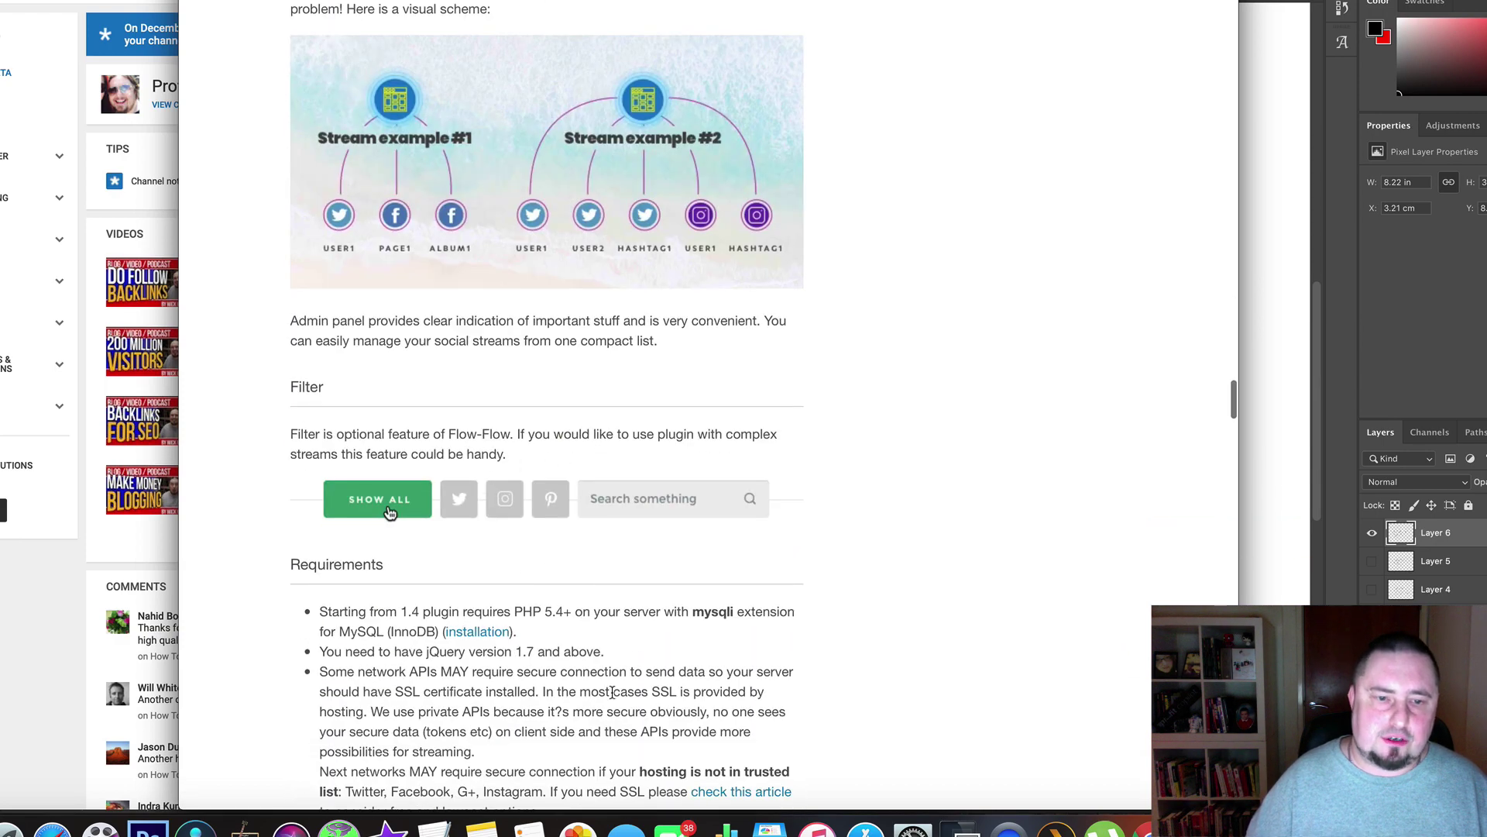
scroll(612, 685, down, 11)
scroll(594, 483, down, 5)
scroll(593, 482, up, 9)
scroll(593, 482, down, 11)
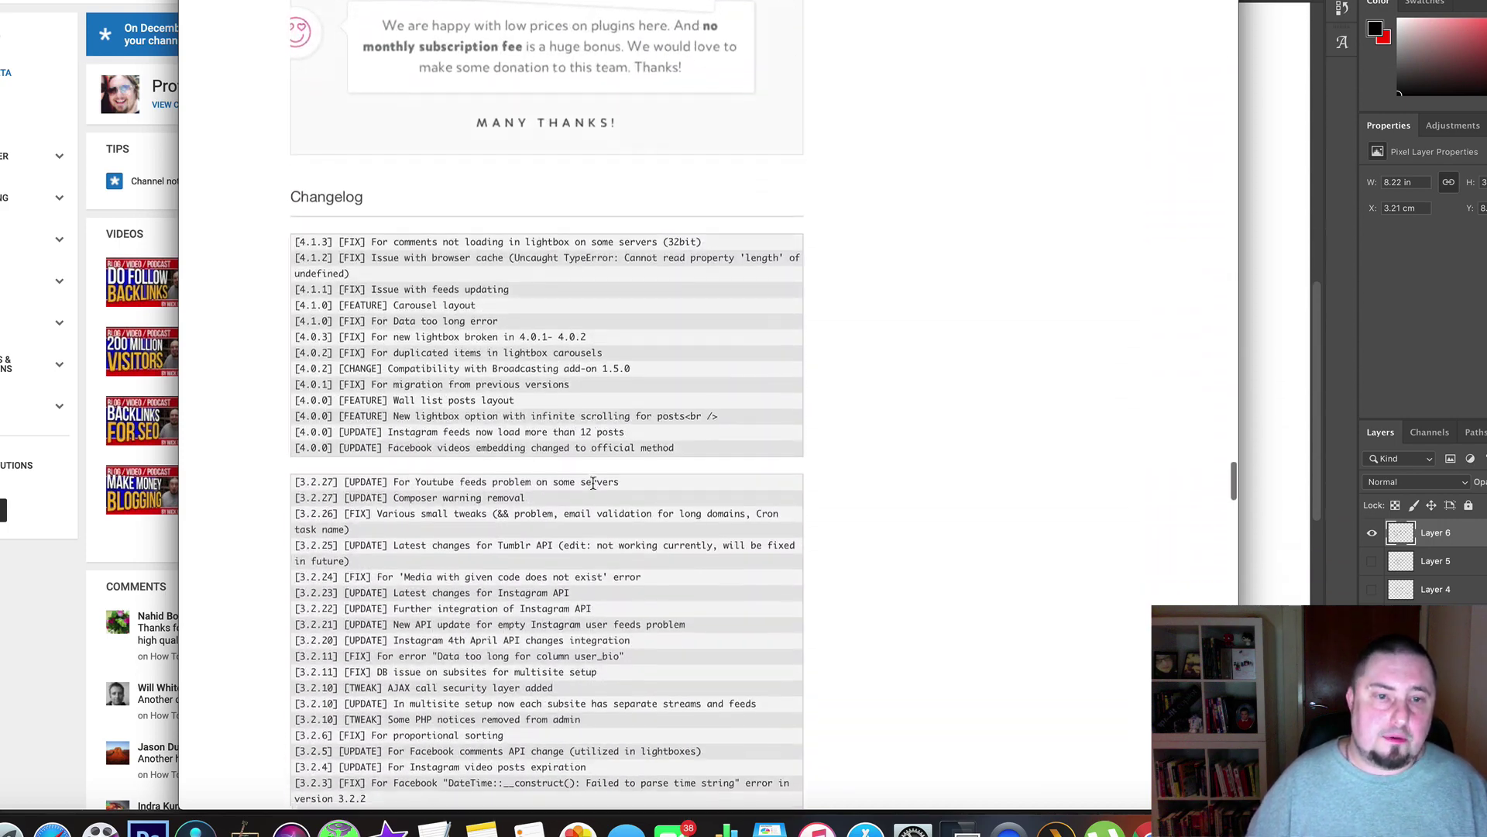
scroll(593, 483, up, 20)
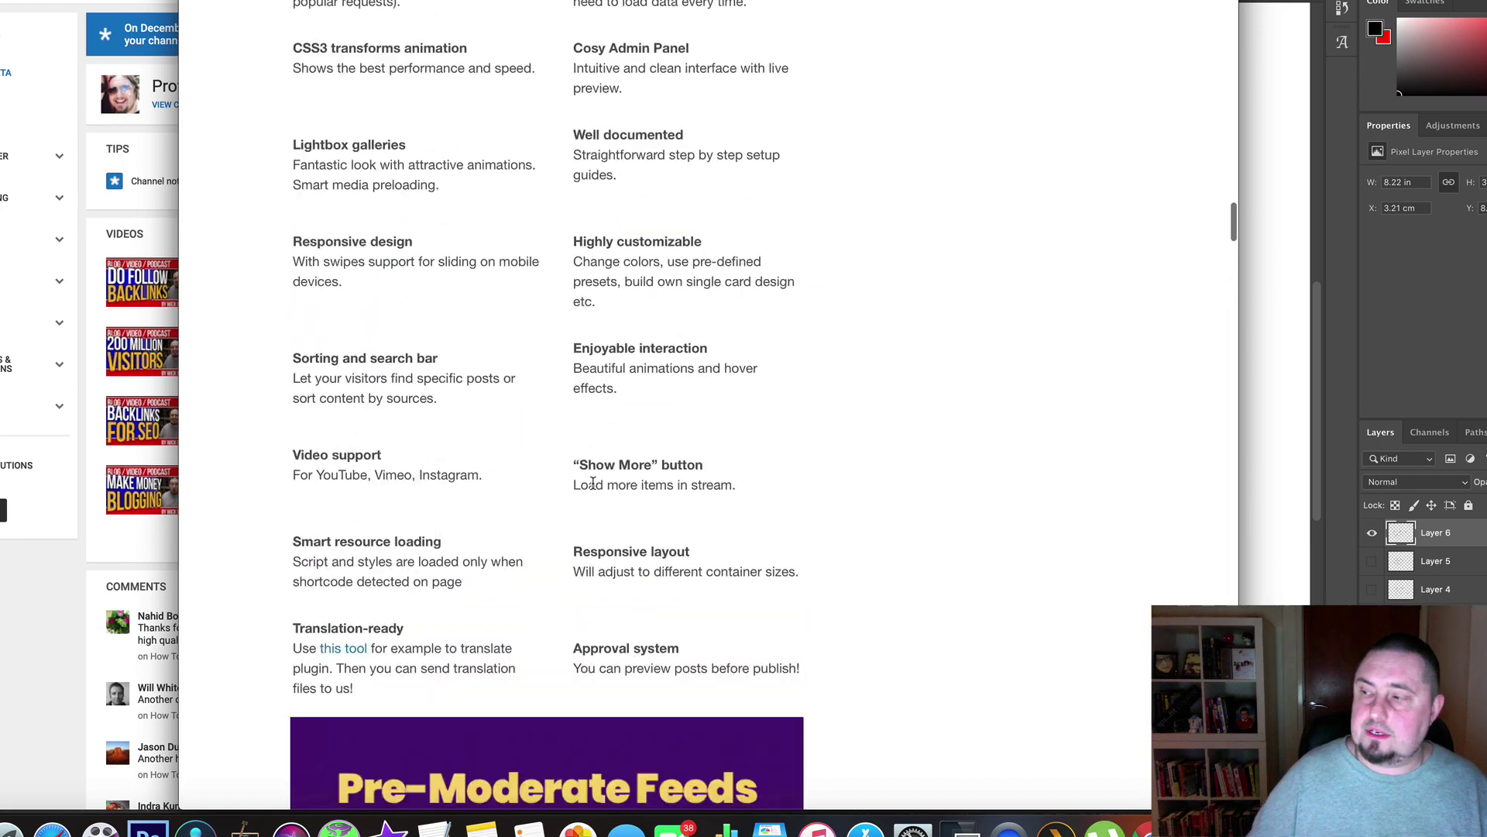
Return to the beginning of the plugin description and review the roadmap and the Supported social feed types introduction.
scroll(593, 483, up, 20)
scroll(593, 483, up, 3)
scroll(593, 489, down, 12)
scroll(593, 489, down, 2)
scroll(593, 489, up, 2)
scroll(593, 489, down, 8)
scroll(593, 489, down, 5)
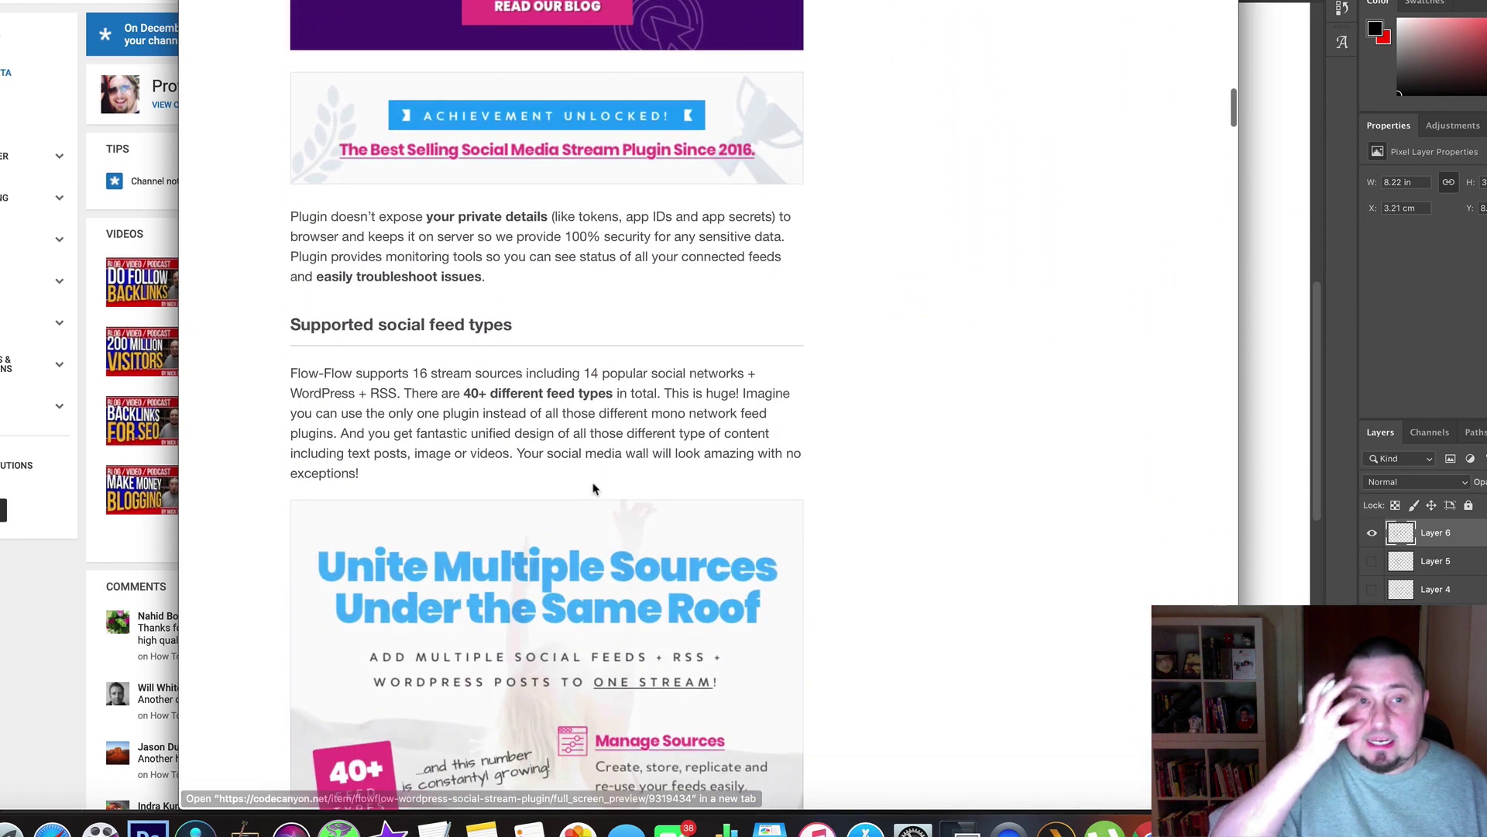
scroll(594, 489, down, 1)
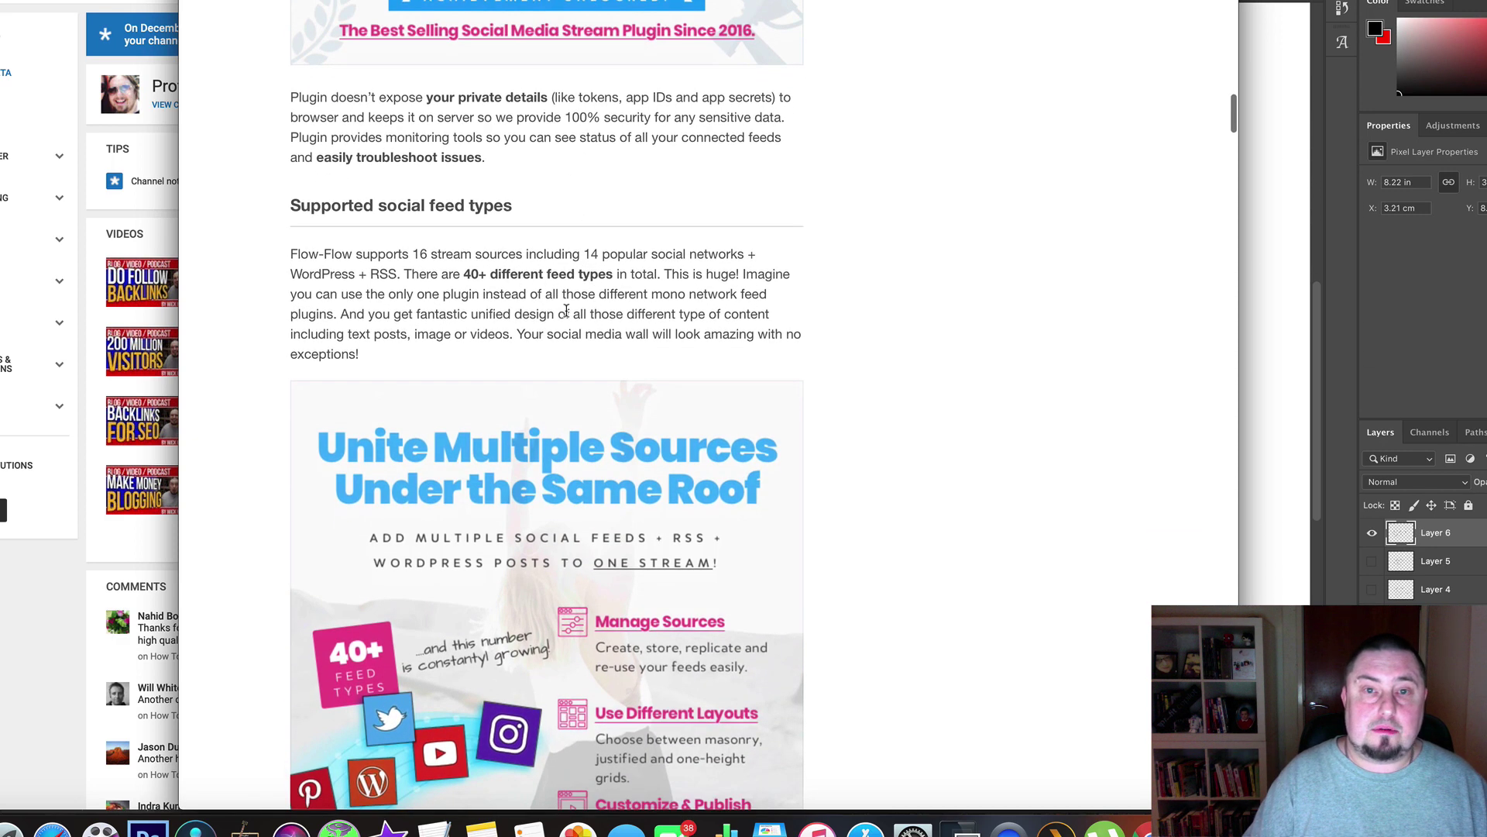
scroll(553, 364, up, 1)
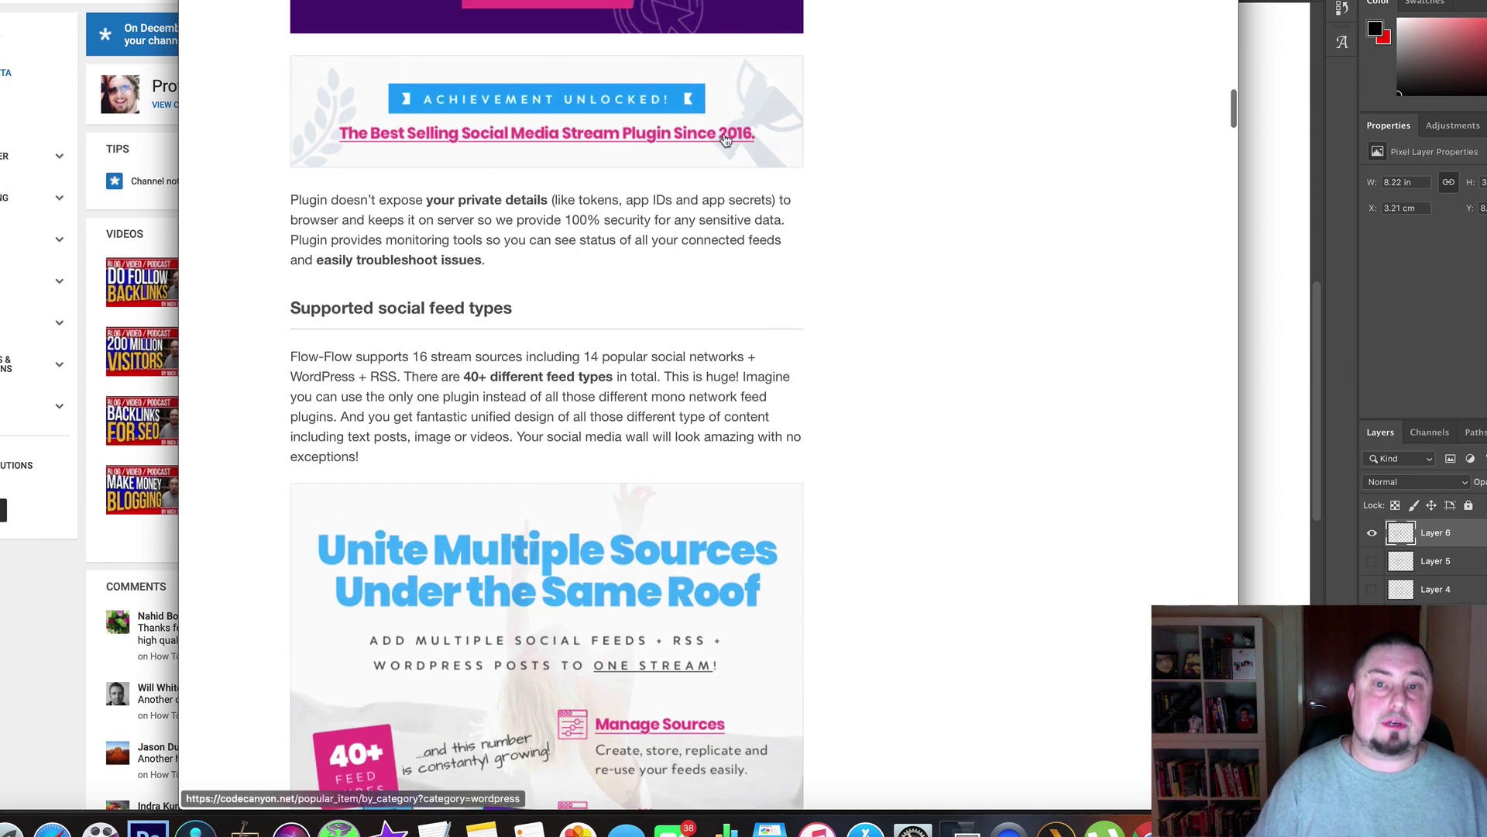
scroll(626, 398, up, 5)
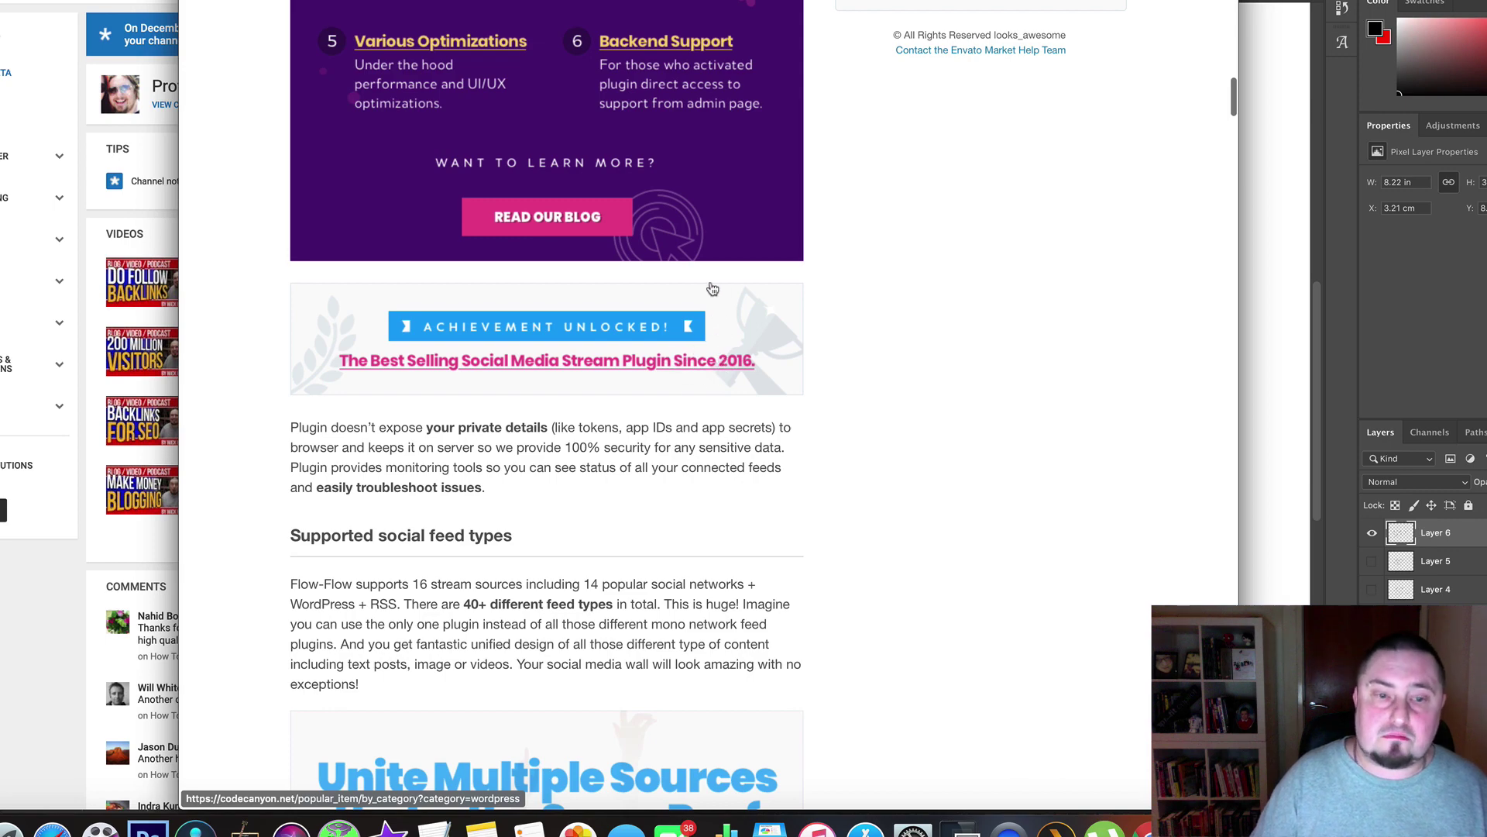
scroll(717, 359, down, 2)
scroll(690, 380, up, 11)
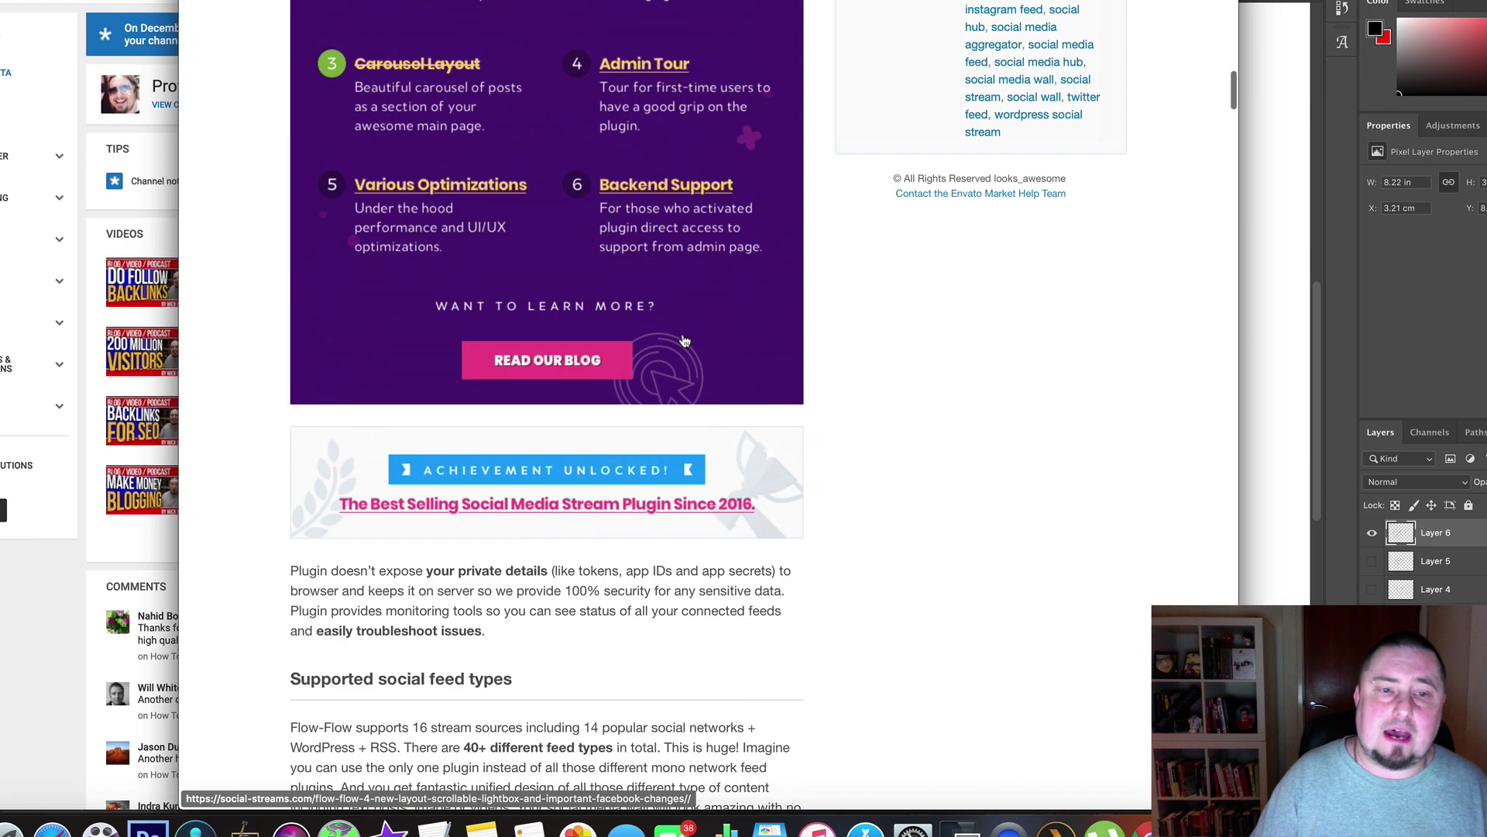
scroll(662, 397, down, 17)
scroll(691, 294, up, 20)
scroll(692, 295, up, 4)
scroll(666, 233, down, 17)
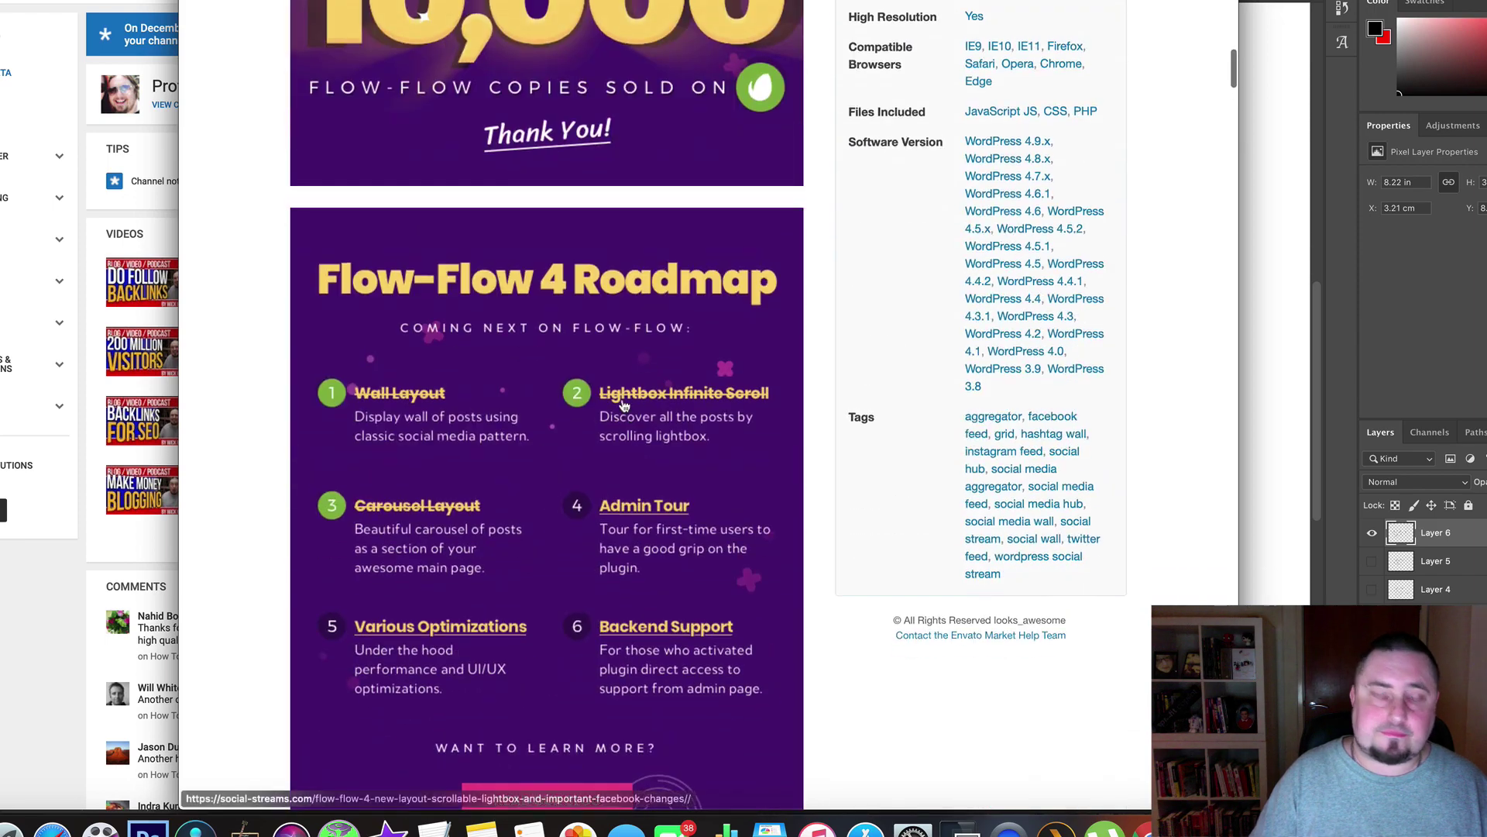
Review the supported networks, audience engagement tools, WordPress Social Stream features and the Ad & Branding extension for Flow-Flow.
scroll(676, 314, down, 4)
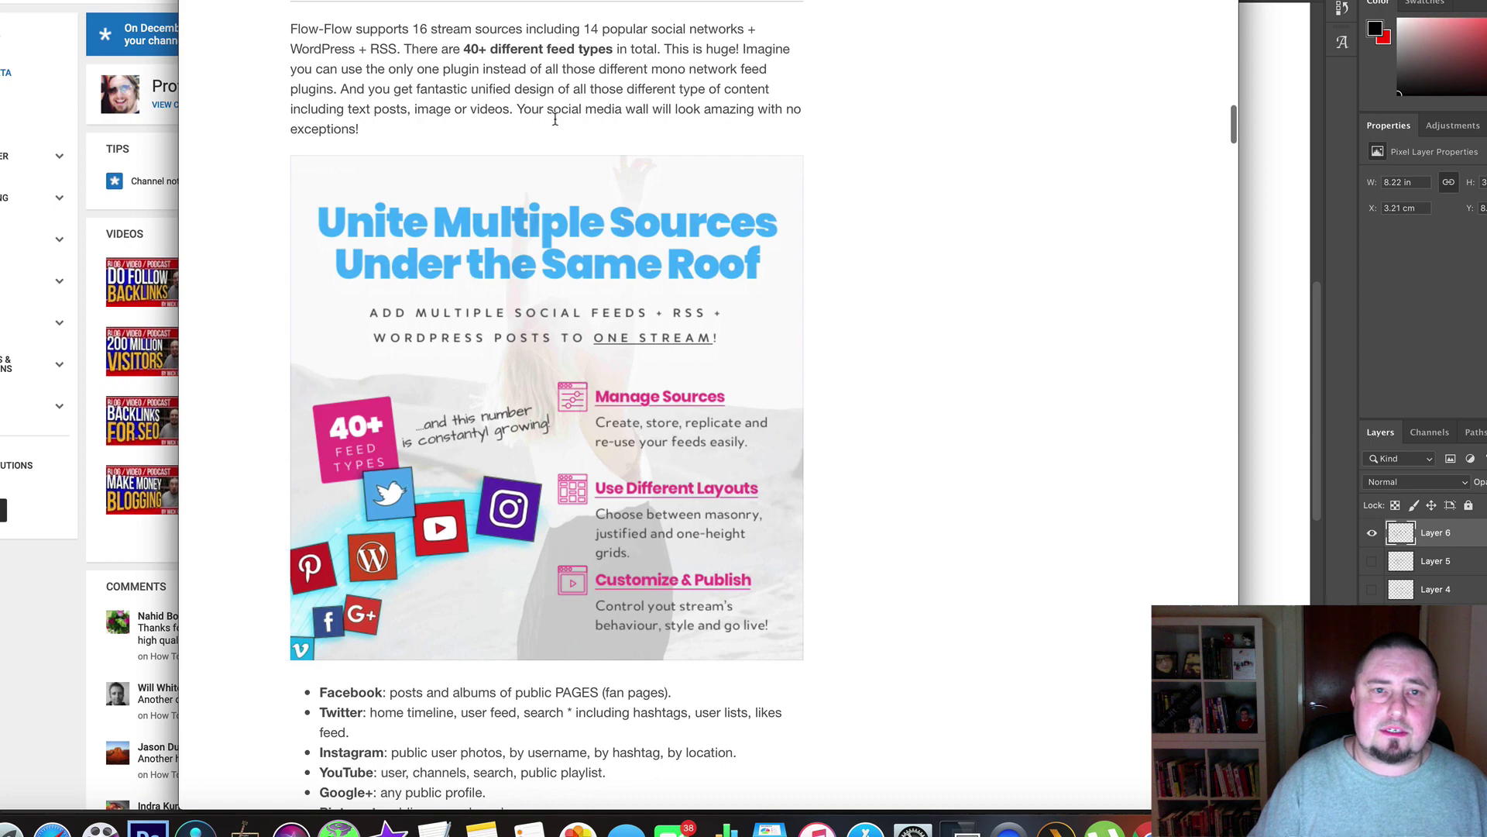
scroll(643, 553, down, 3)
scroll(656, 552, down, 4)
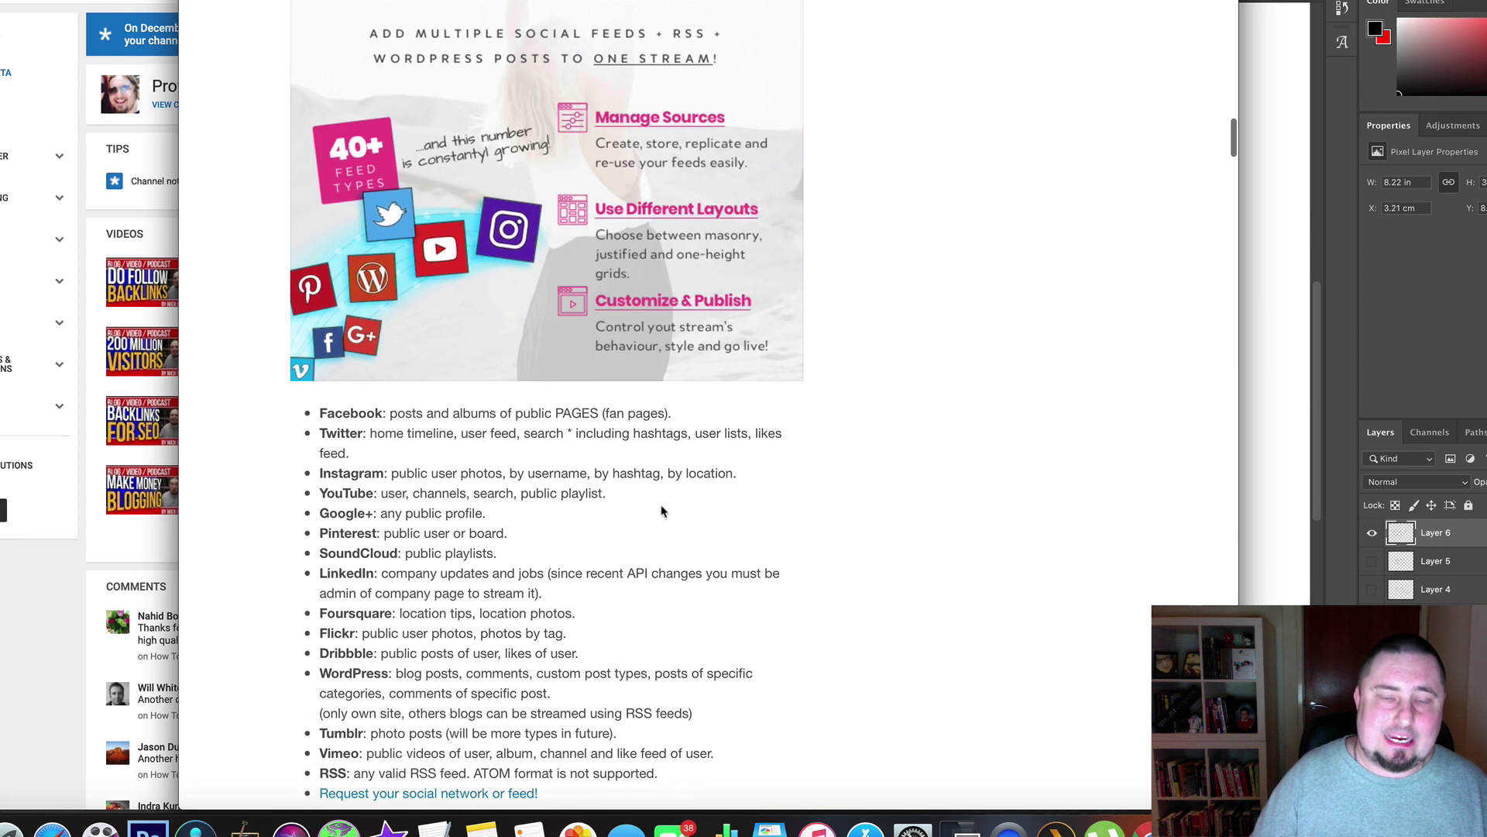
scroll(649, 543, down, 4)
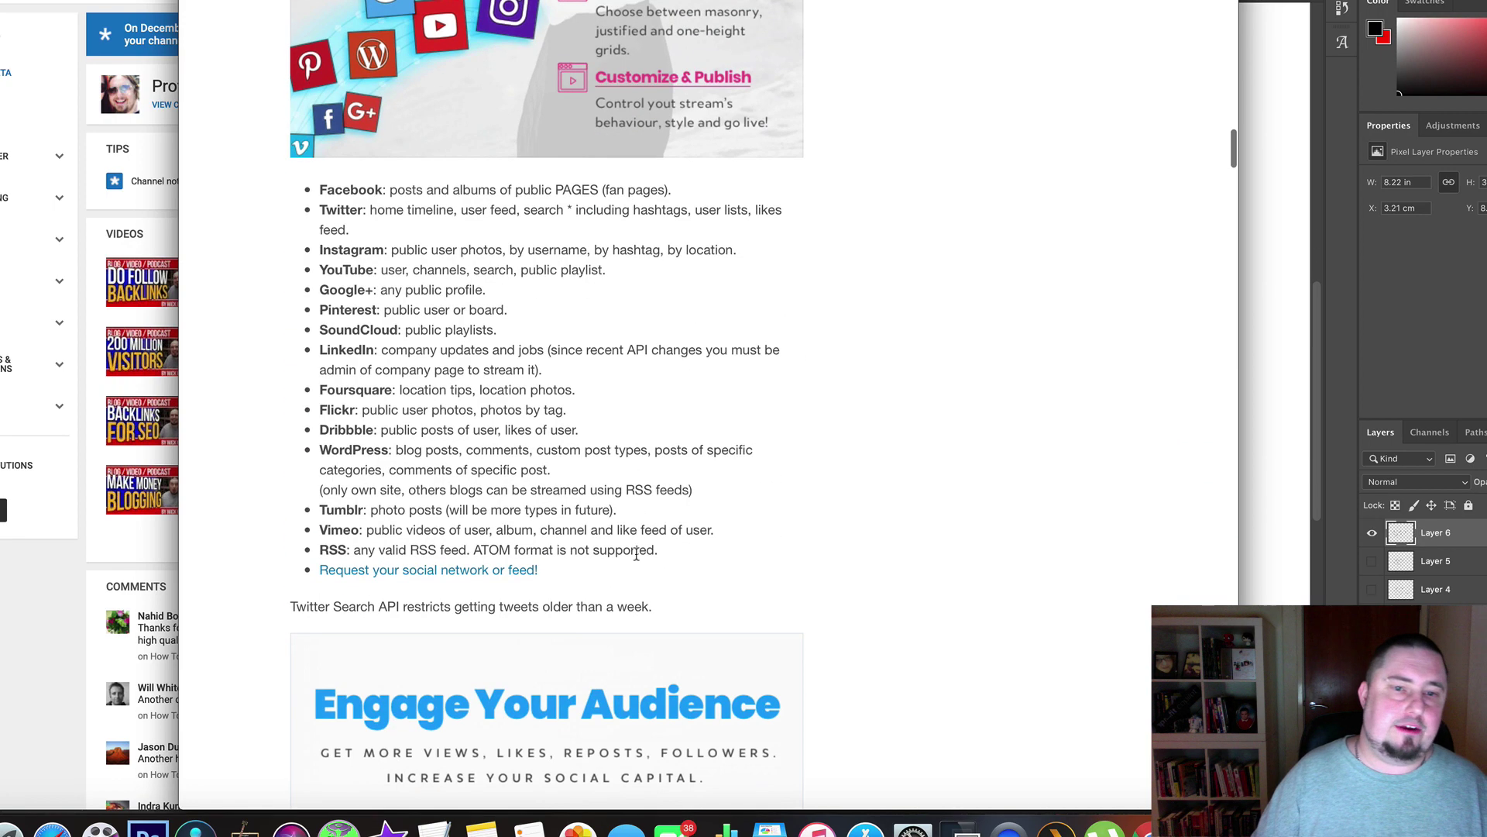
scroll(658, 496, down, 6)
scroll(672, 434, down, 7)
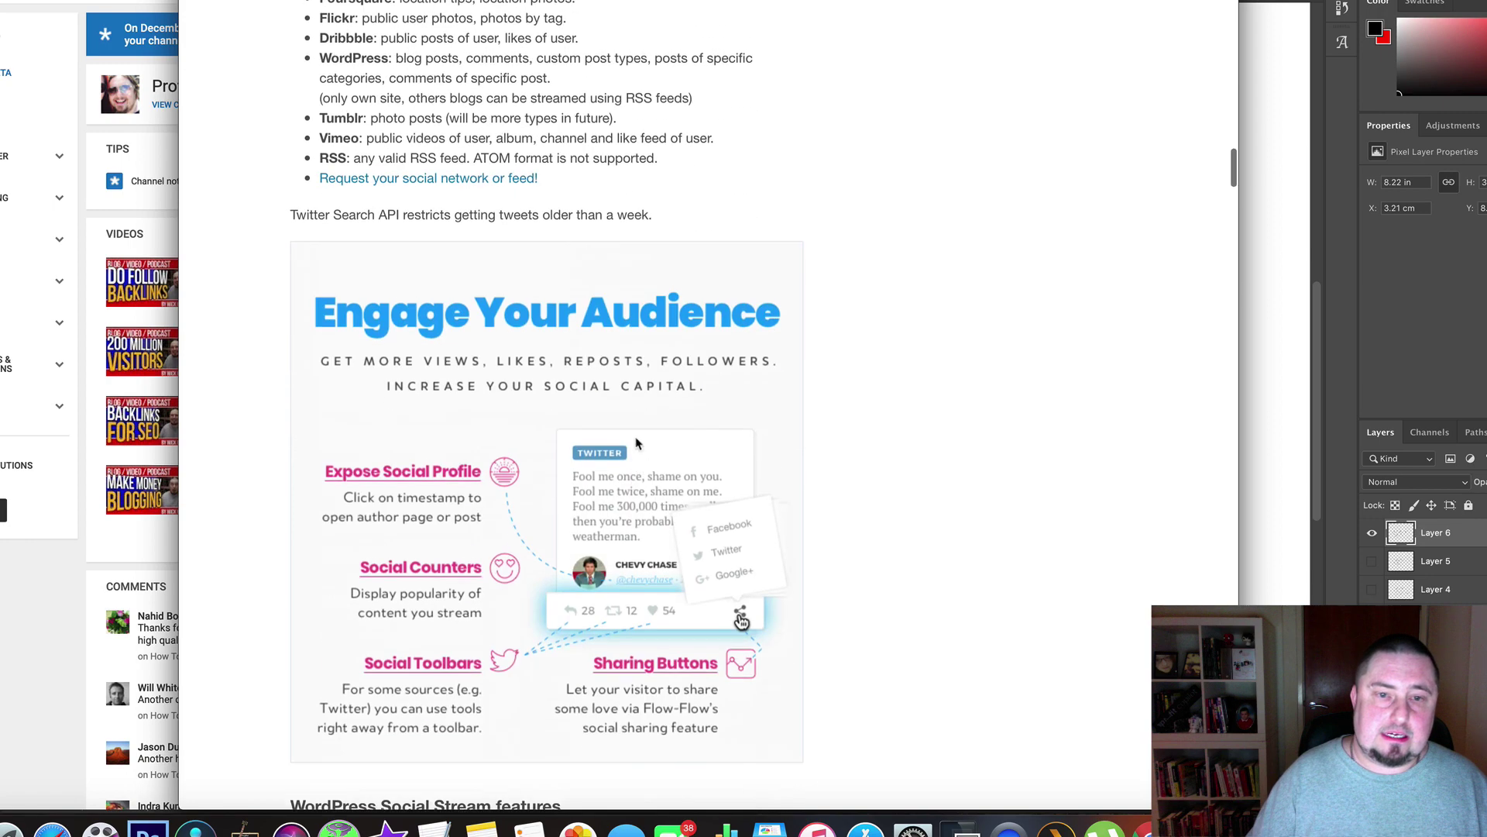
scroll(671, 472, down, 8)
scroll(671, 478, down, 14)
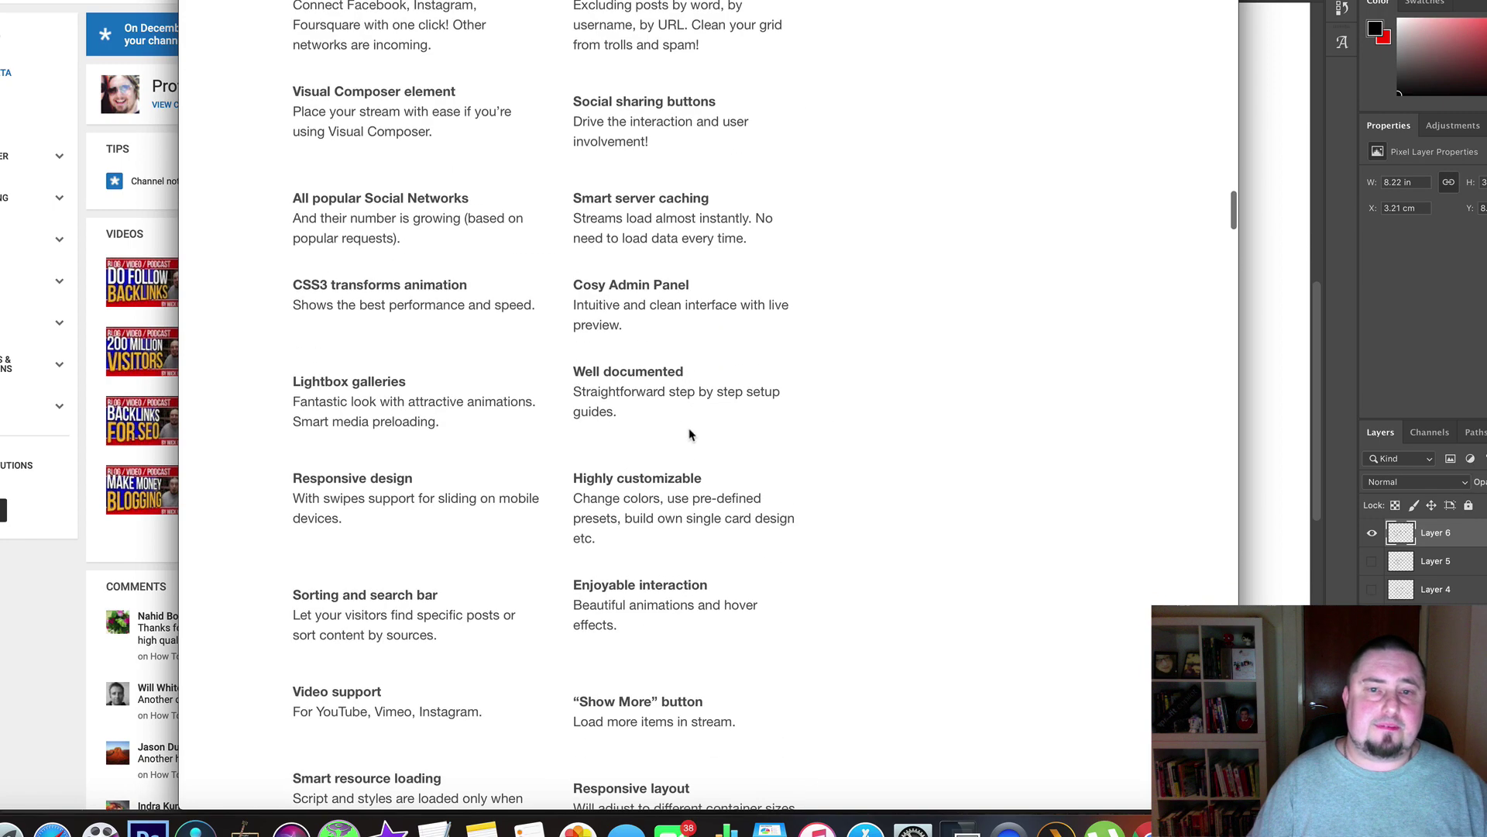
scroll(713, 571, down, 7)
scroll(725, 504, down, 1)
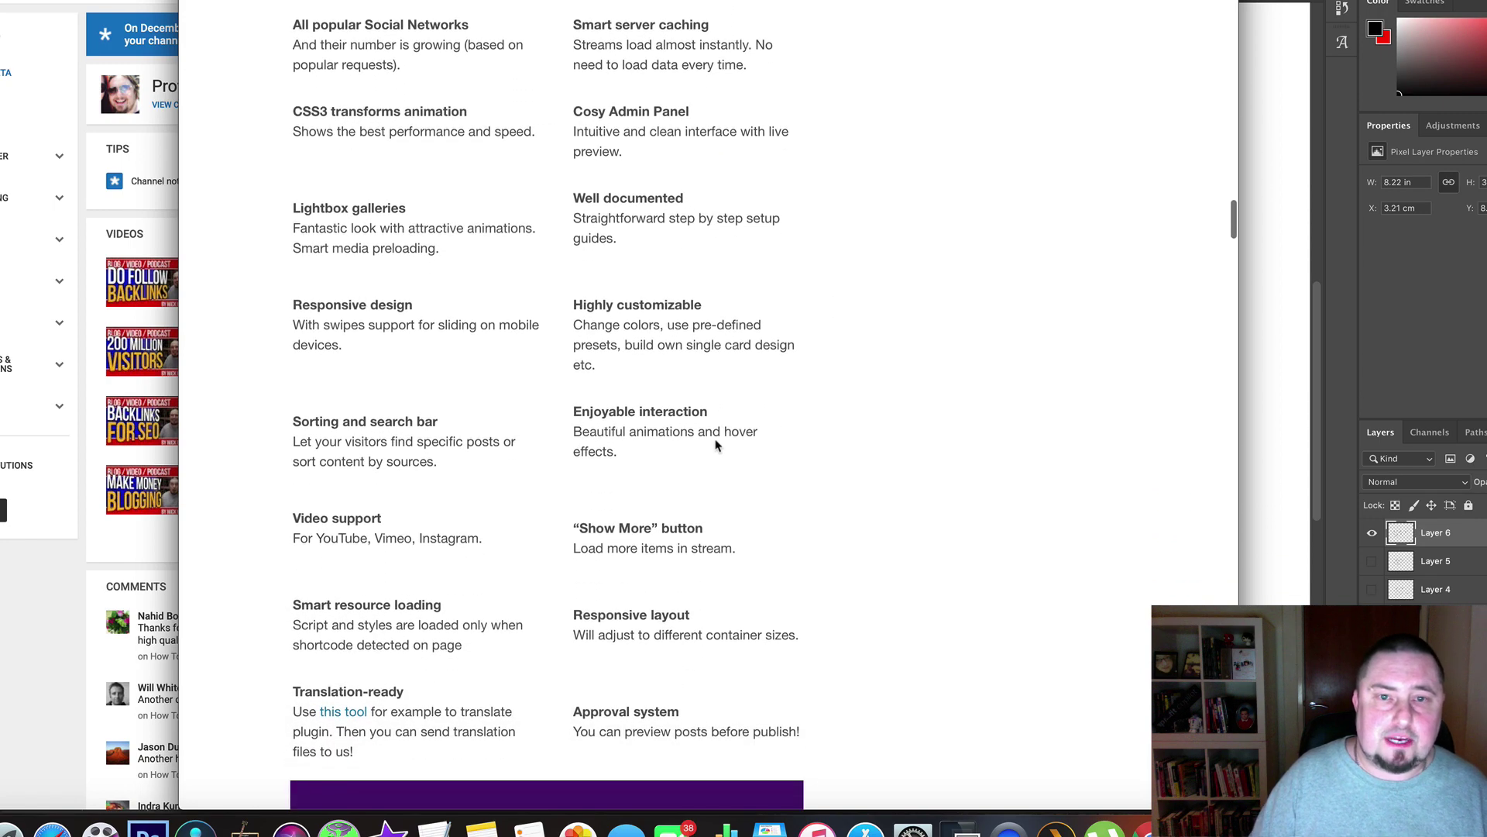
scroll(737, 614, down, 20)
scroll(615, 399, down, 9)
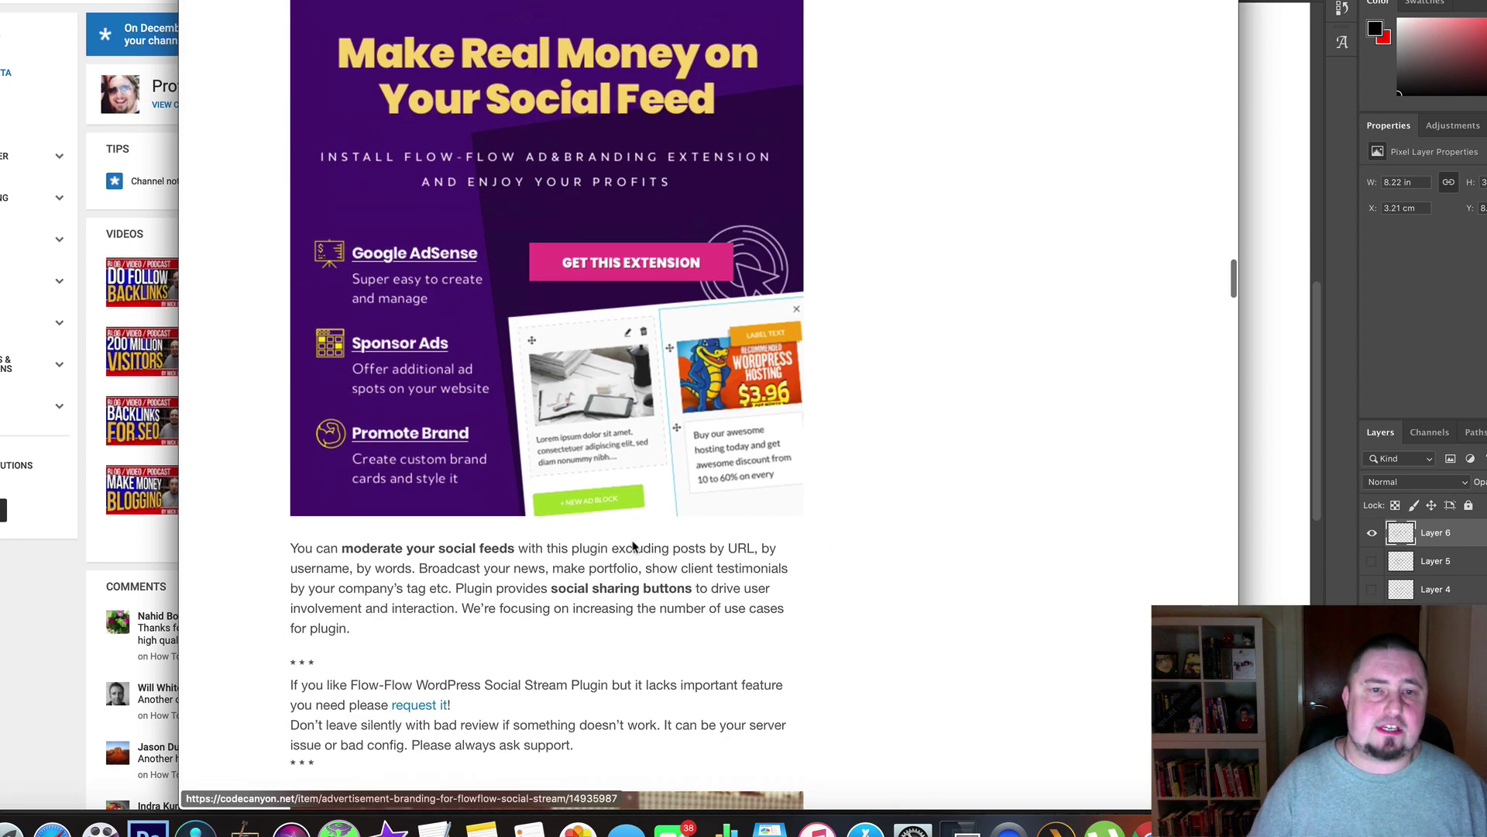
Review the lightbox and How plugin works sections of the Flow-Flow description and return to the Photoshop notes.
scroll(624, 535, down, 14)
scroll(624, 452, down, 2)
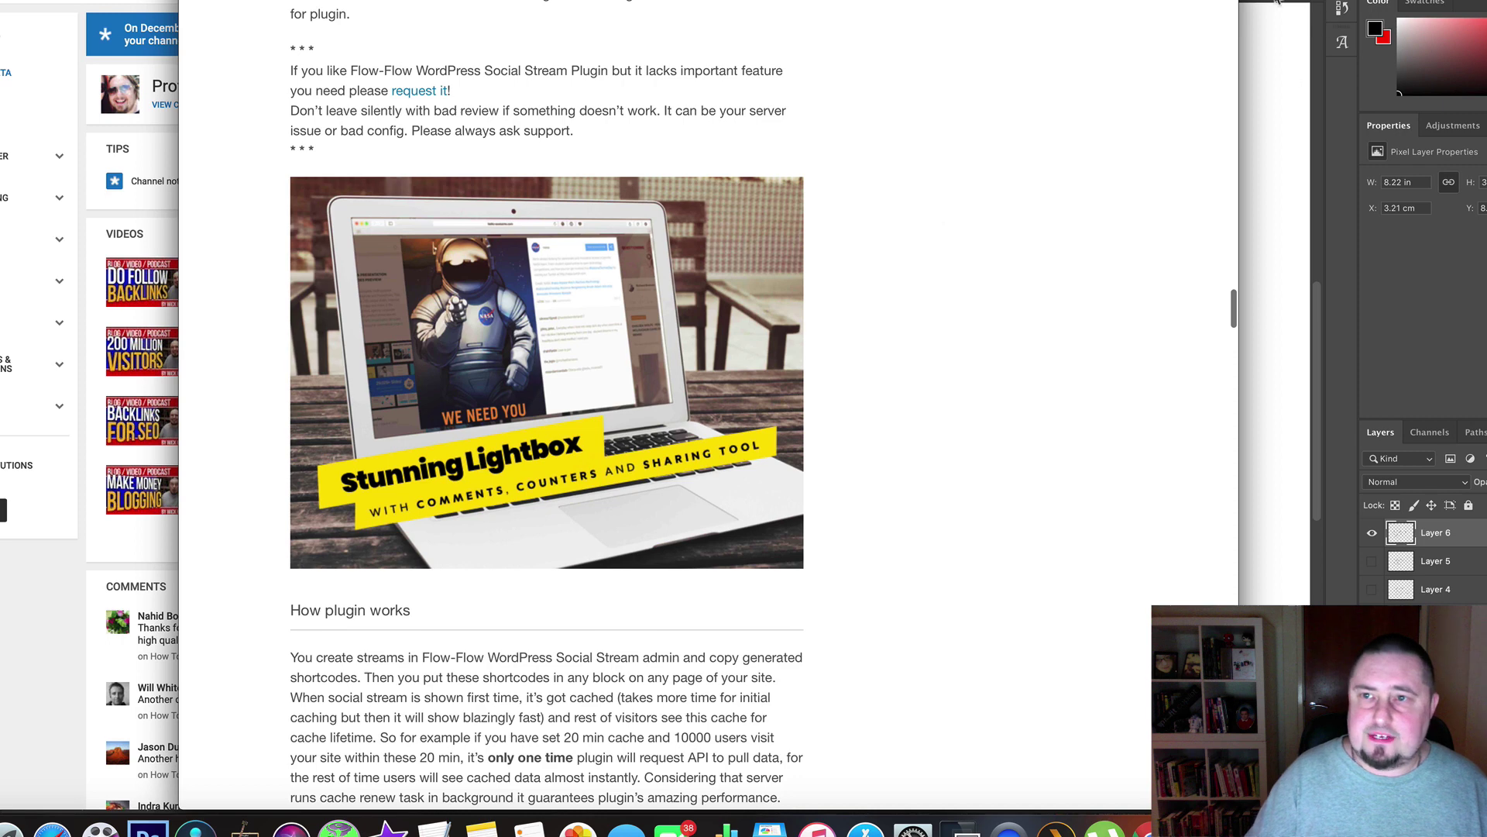
click(1295, 4)
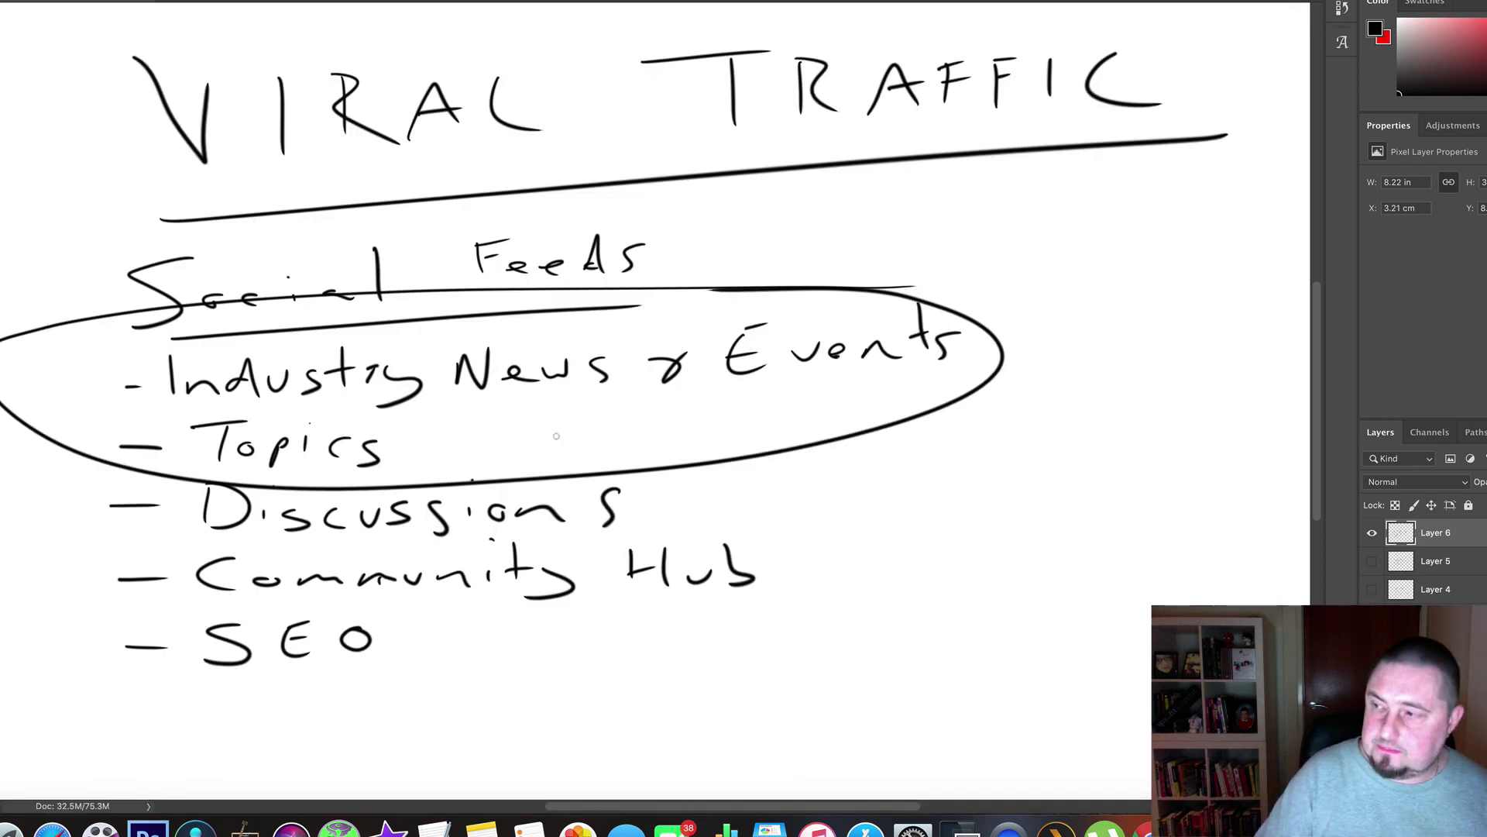
Add a new layer above Layer 6 and hide the Social Feeds notes, leaving the new layer visible under the Viral Traffic title.
key(super+alt+shift+n)
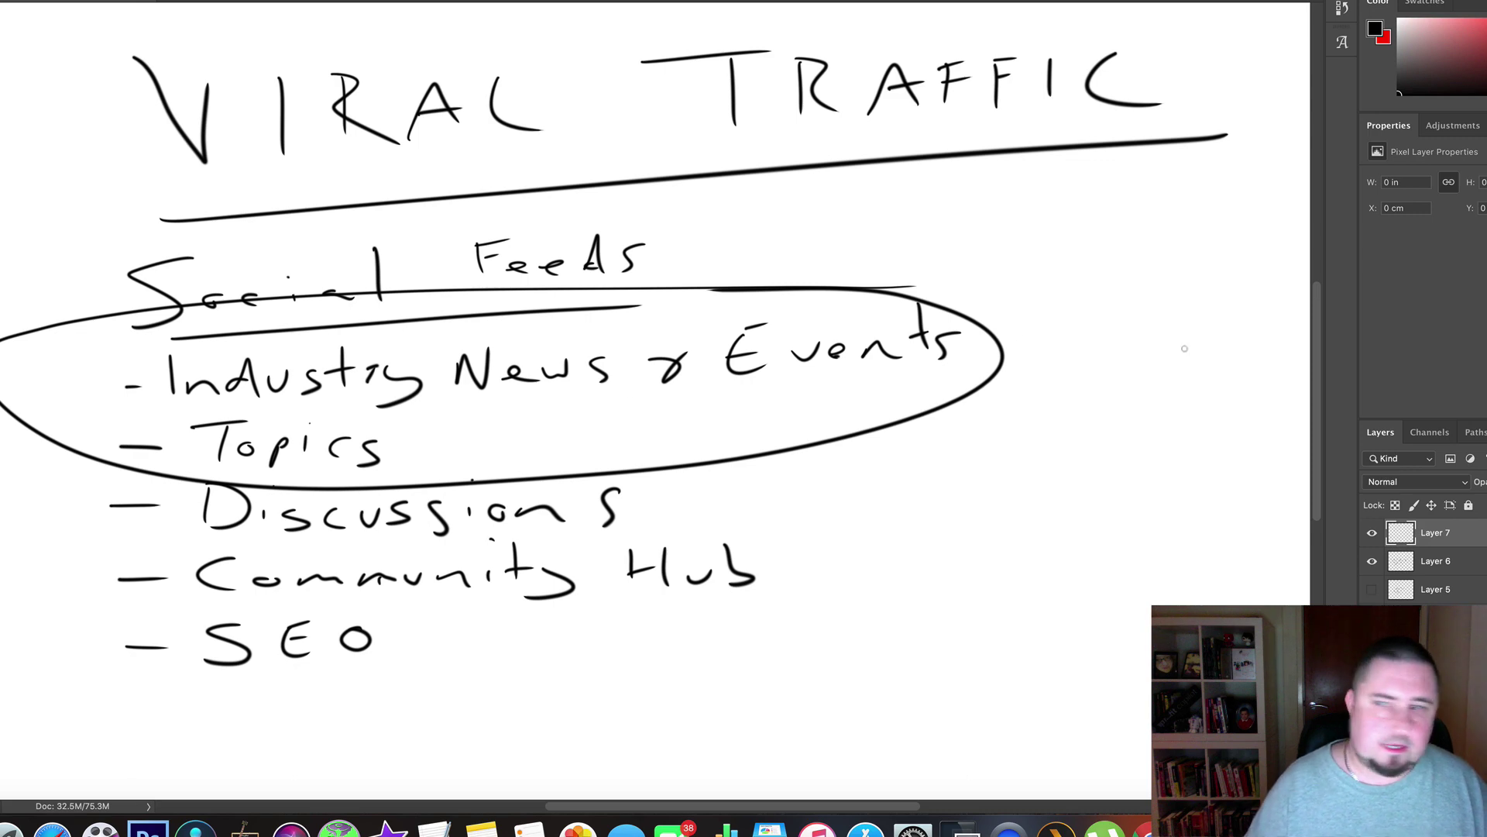
click(1373, 534)
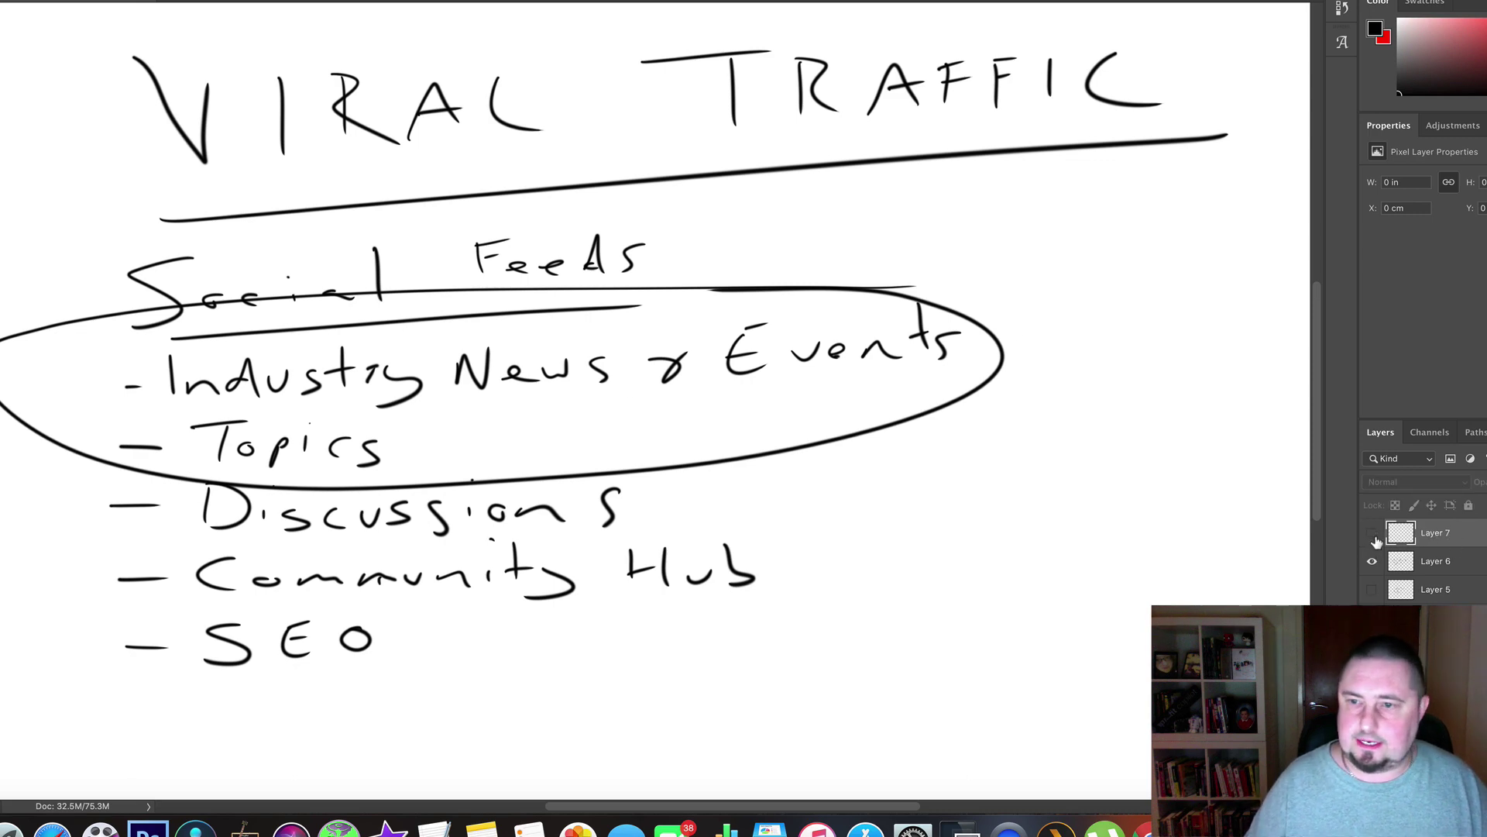
click(1373, 560)
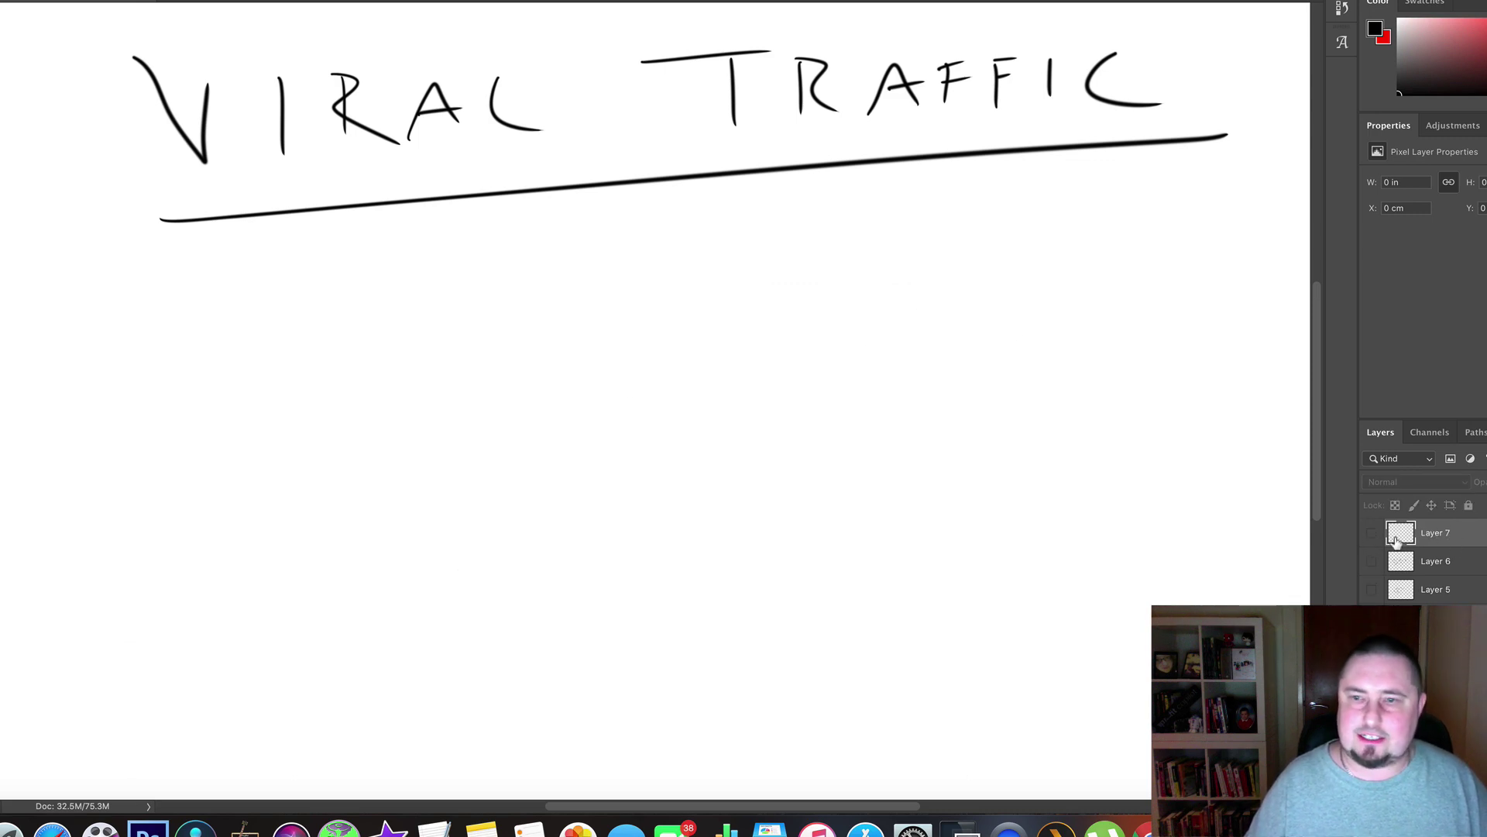
click(1373, 533)
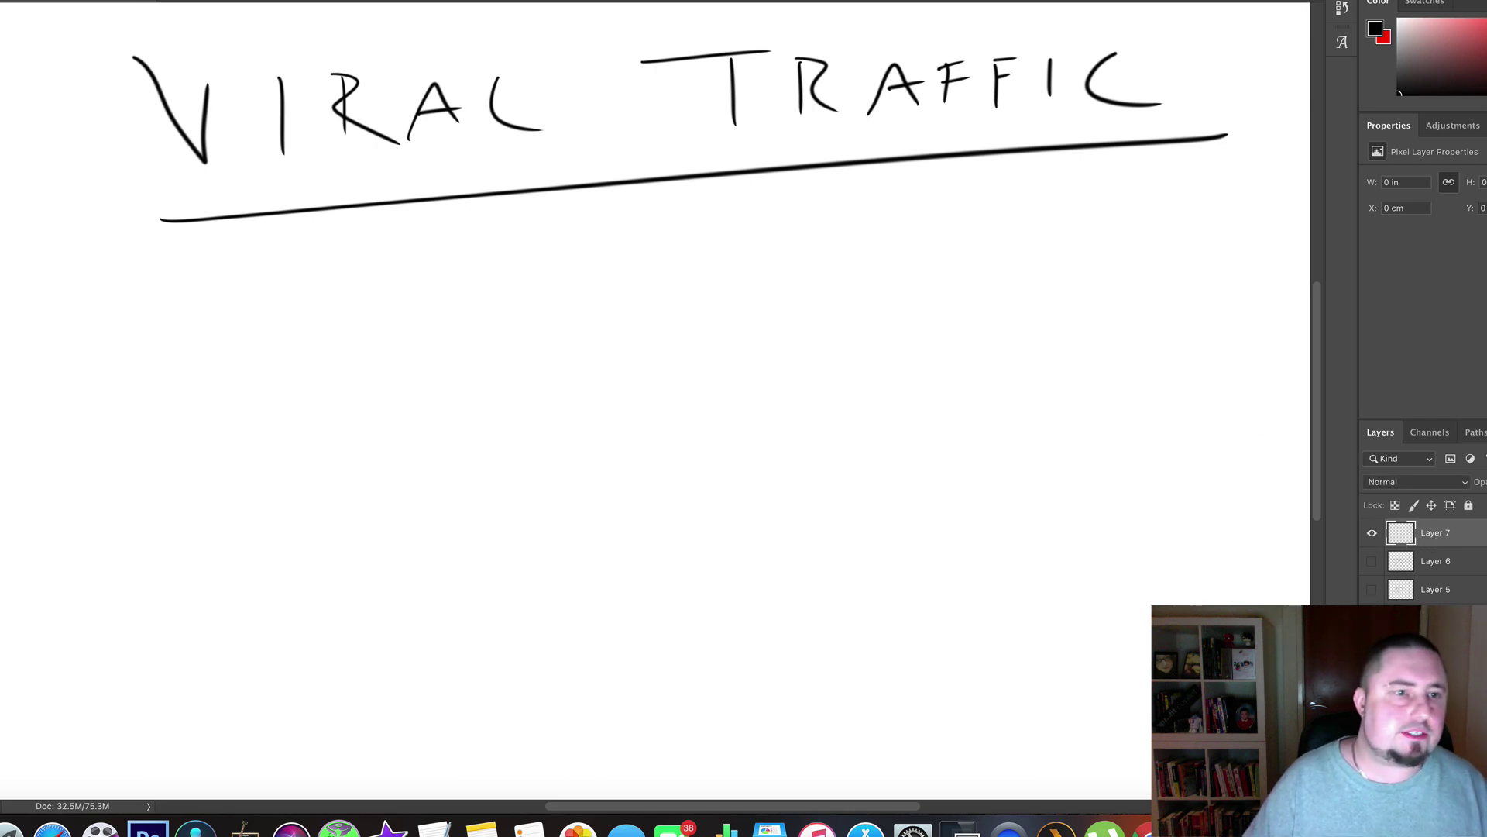
Handwrite the heading "Pinterest" below the Viral Traffic title and underline it.
drag(170, 257, 166, 340)
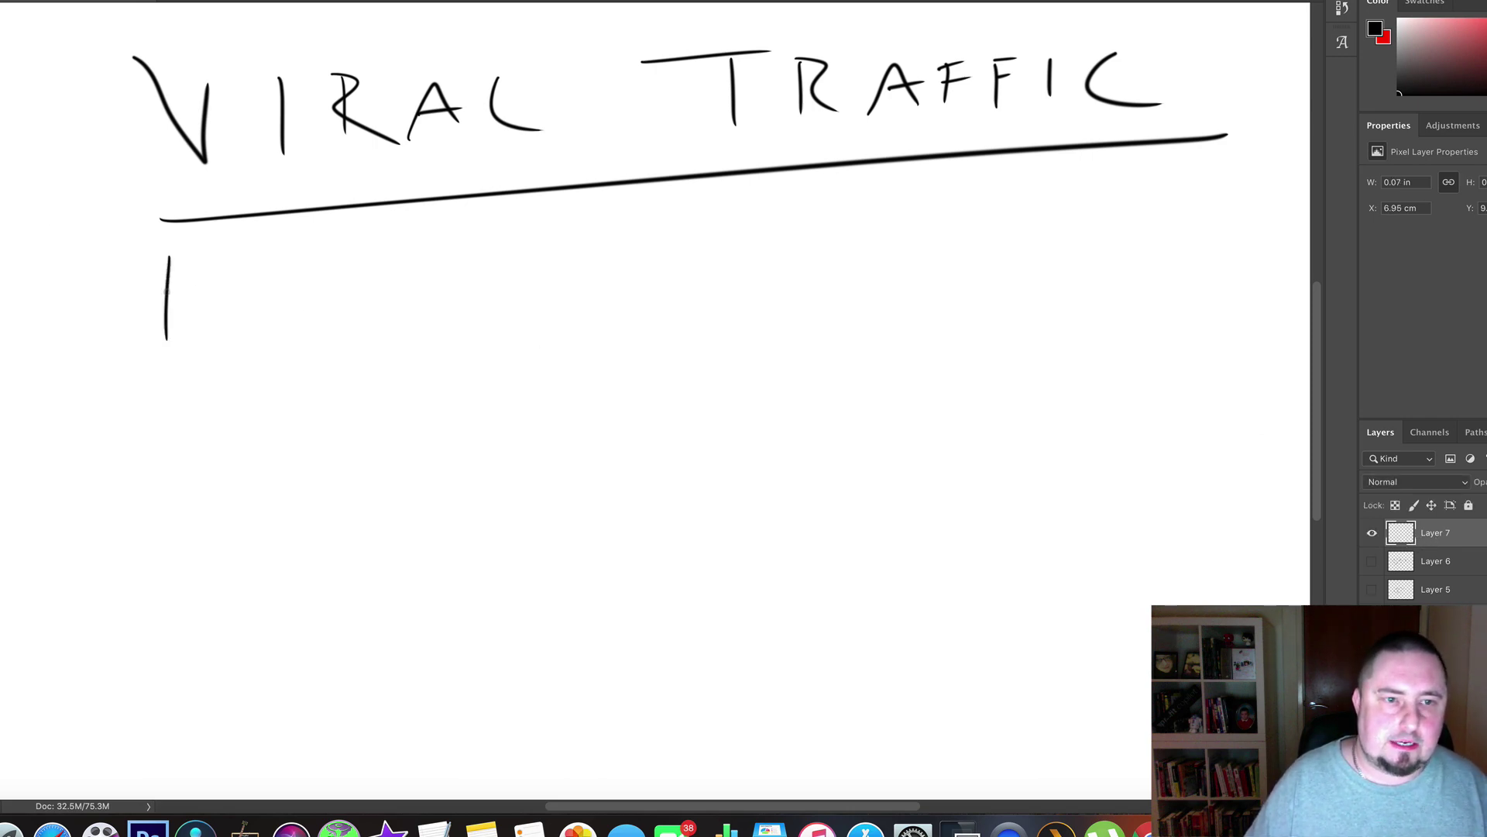
drag(172, 258, 169, 291)
drag(202, 306, 203, 326)
mouse_move(219, 329)
mouse_down()
mouse_move(226, 313)
mouse_move(267, 329)
mouse_up()
mouse_move(304, 251)
mouse_down()
mouse_move(300, 325)
mouse_move(305, 294)
mouse_move(373, 328)
mouse_move(443, 324)
mouse_up()
click(312, 311)
mouse_move(481, 293)
mouse_down()
mouse_move(477, 331)
mouse_move(457, 338)
mouse_up()
mouse_move(505, 250)
mouse_down()
mouse_move(513, 313)
mouse_move(545, 273)
mouse_up()
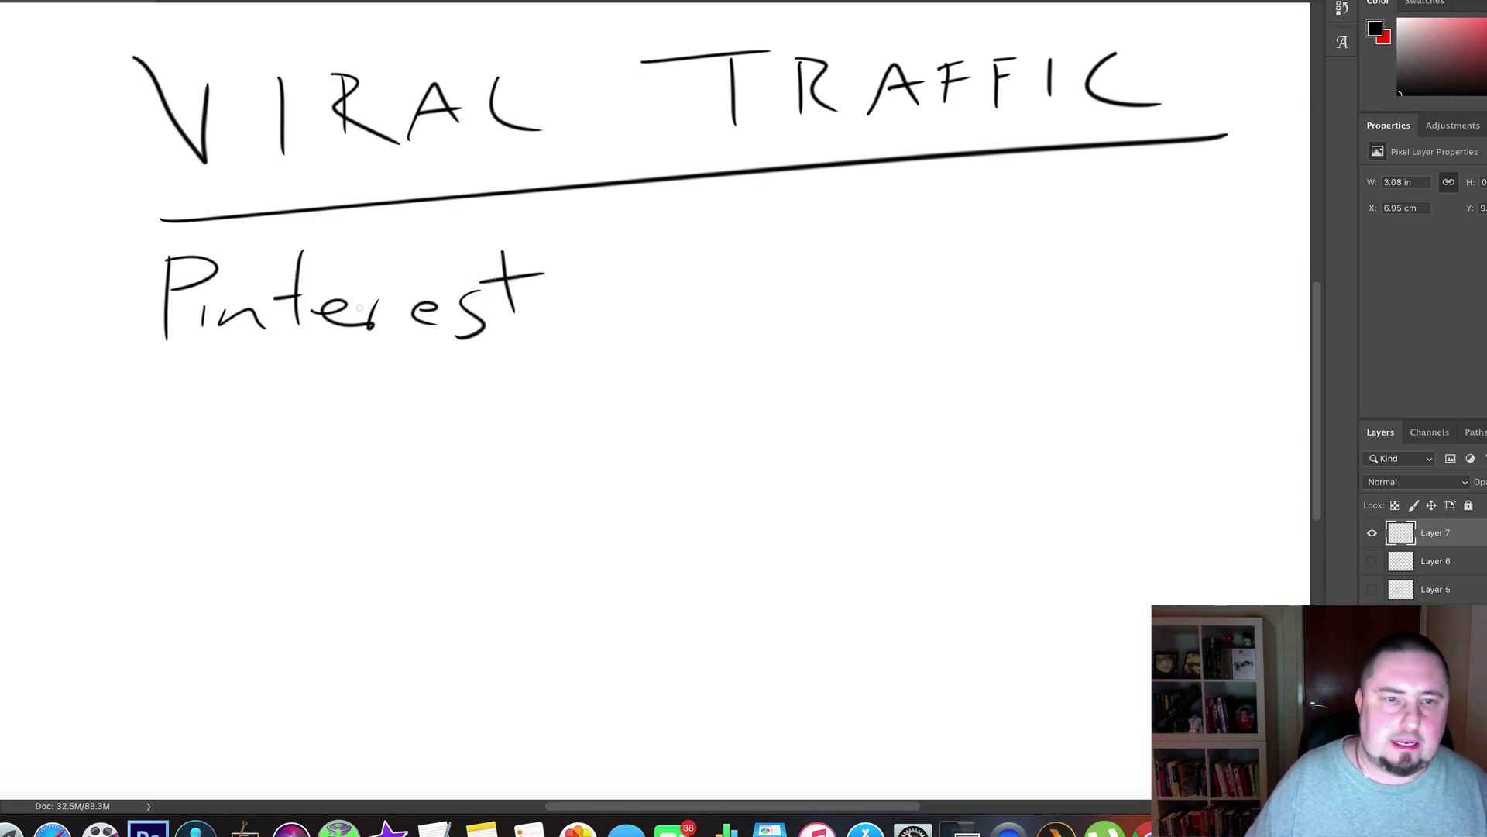
drag(372, 303, 404, 292)
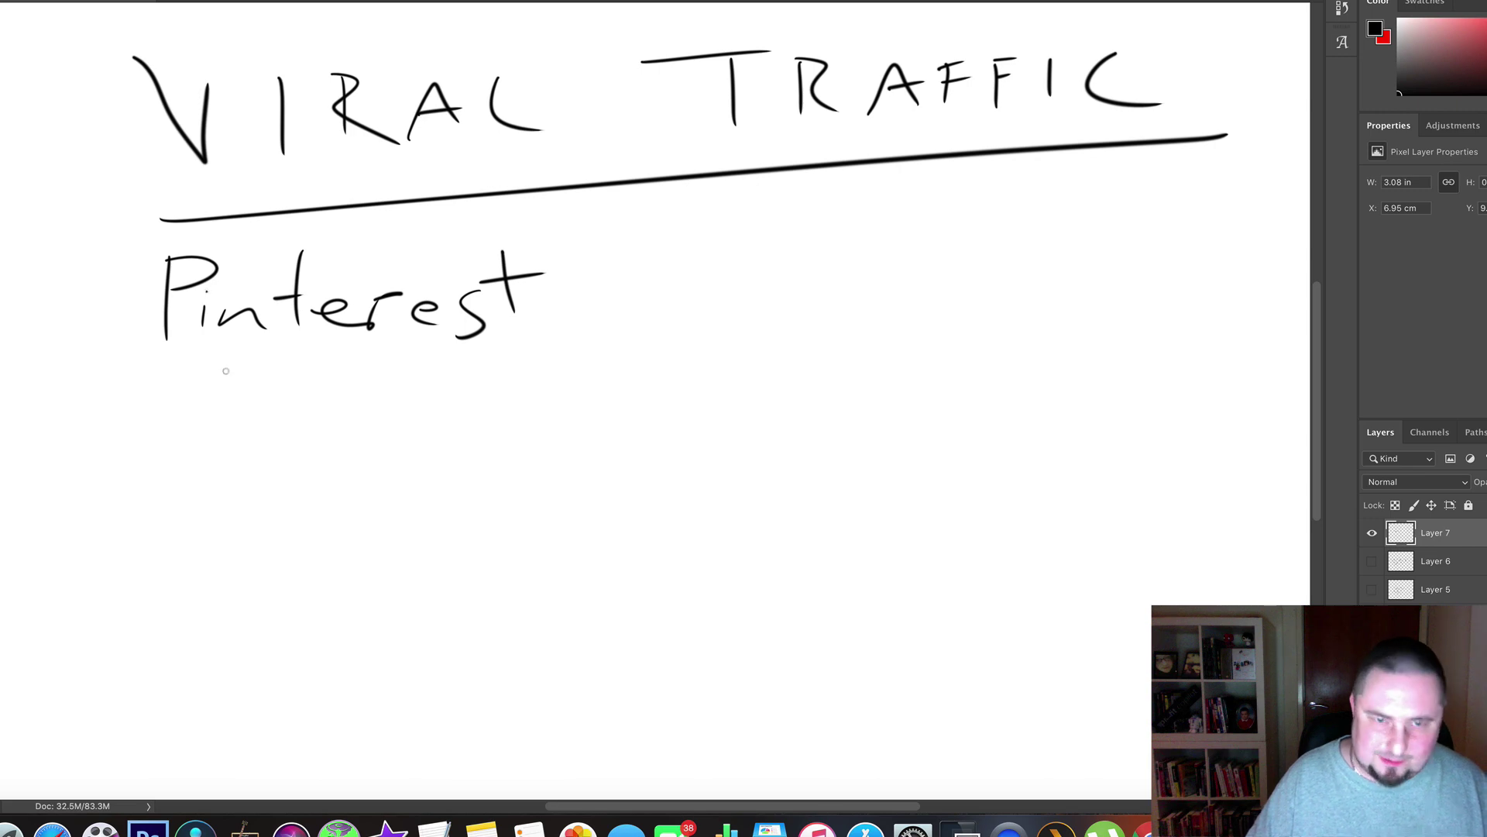
drag(129, 375, 579, 326)
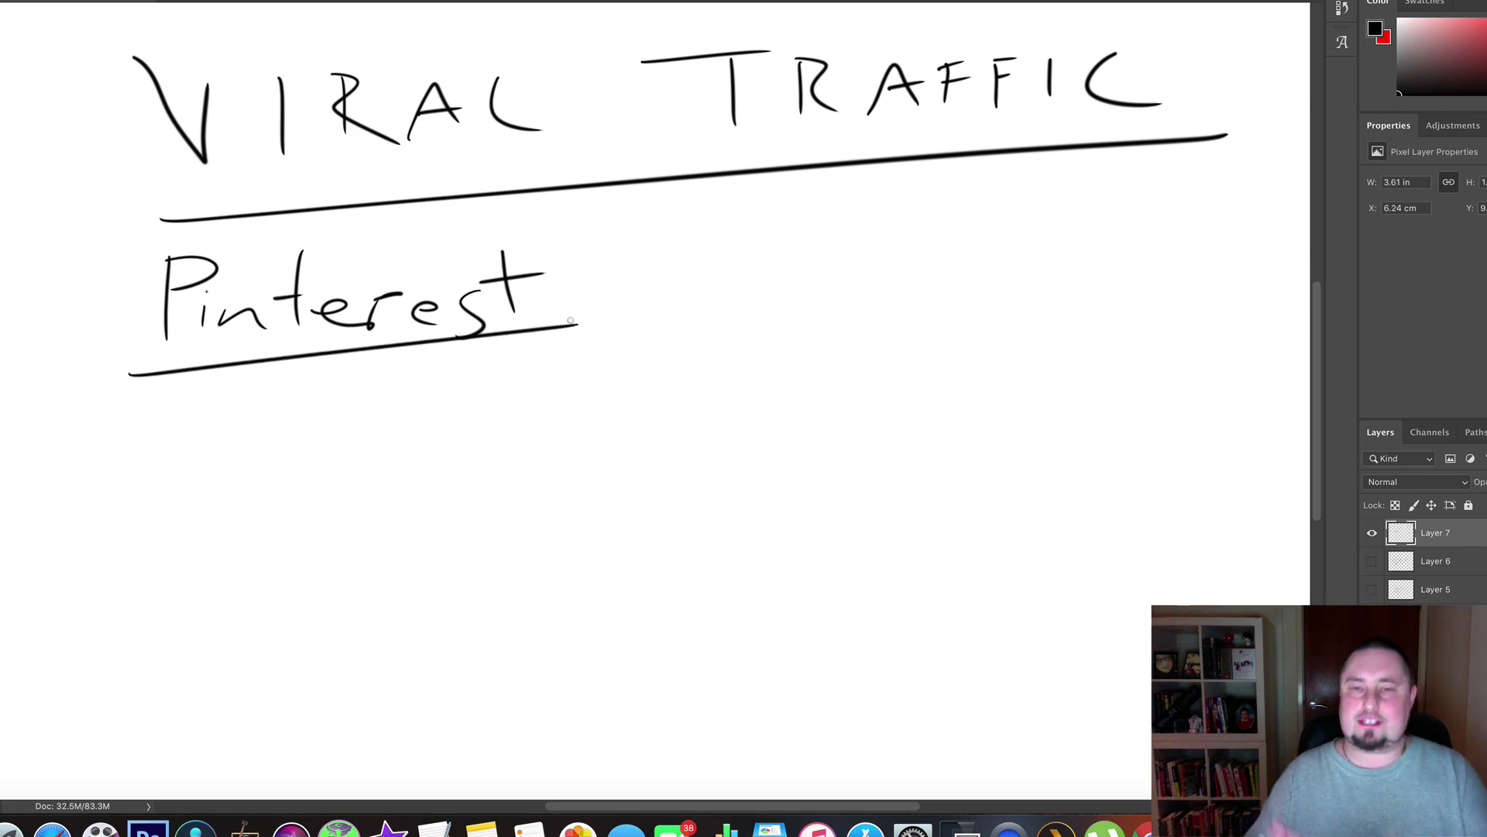
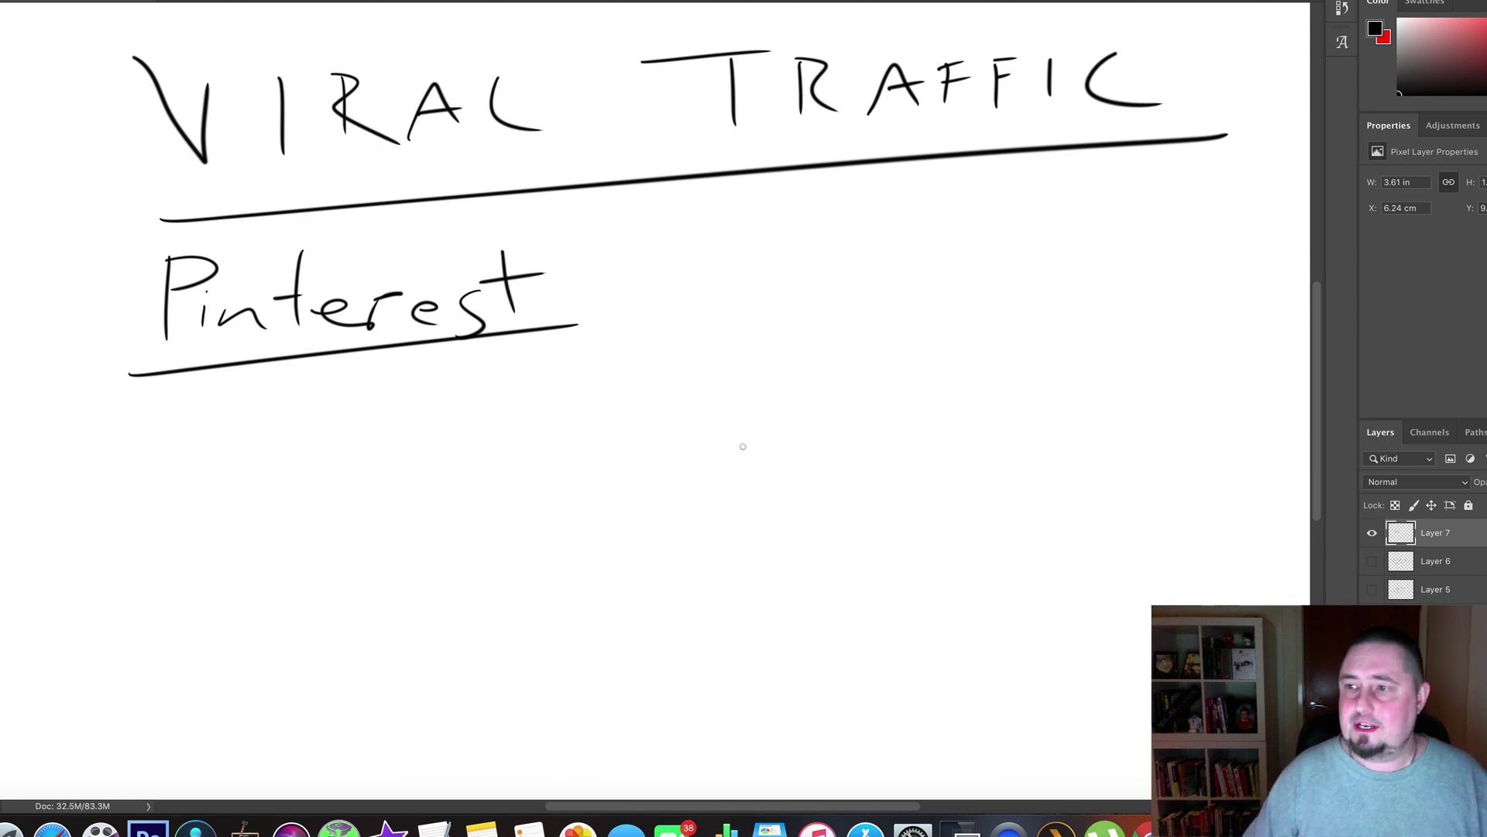
Handwrite the first dashed list item, "Auto Pins", beneath the Pinterest heading.
drag(143, 421, 214, 425)
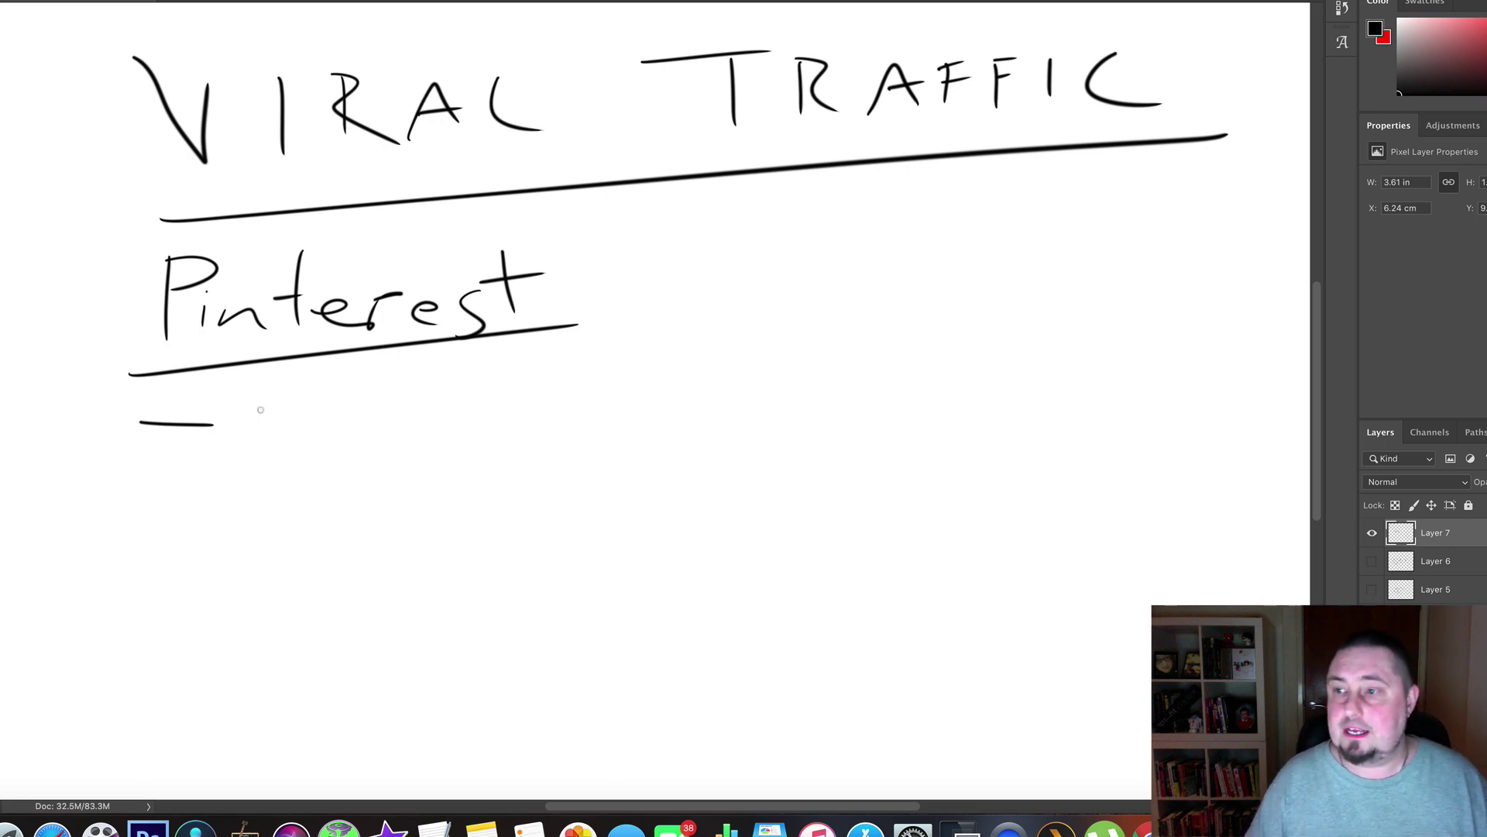
mouse_move(237, 441)
mouse_down()
mouse_move(240, 426)
mouse_move(279, 428)
mouse_up()
drag(242, 412, 340, 428)
mouse_move(319, 417)
mouse_down()
mouse_move(477, 381)
mouse_move(439, 405)
mouse_move(511, 403)
mouse_move(536, 423)
mouse_up()
drag(562, 397, 545, 428)
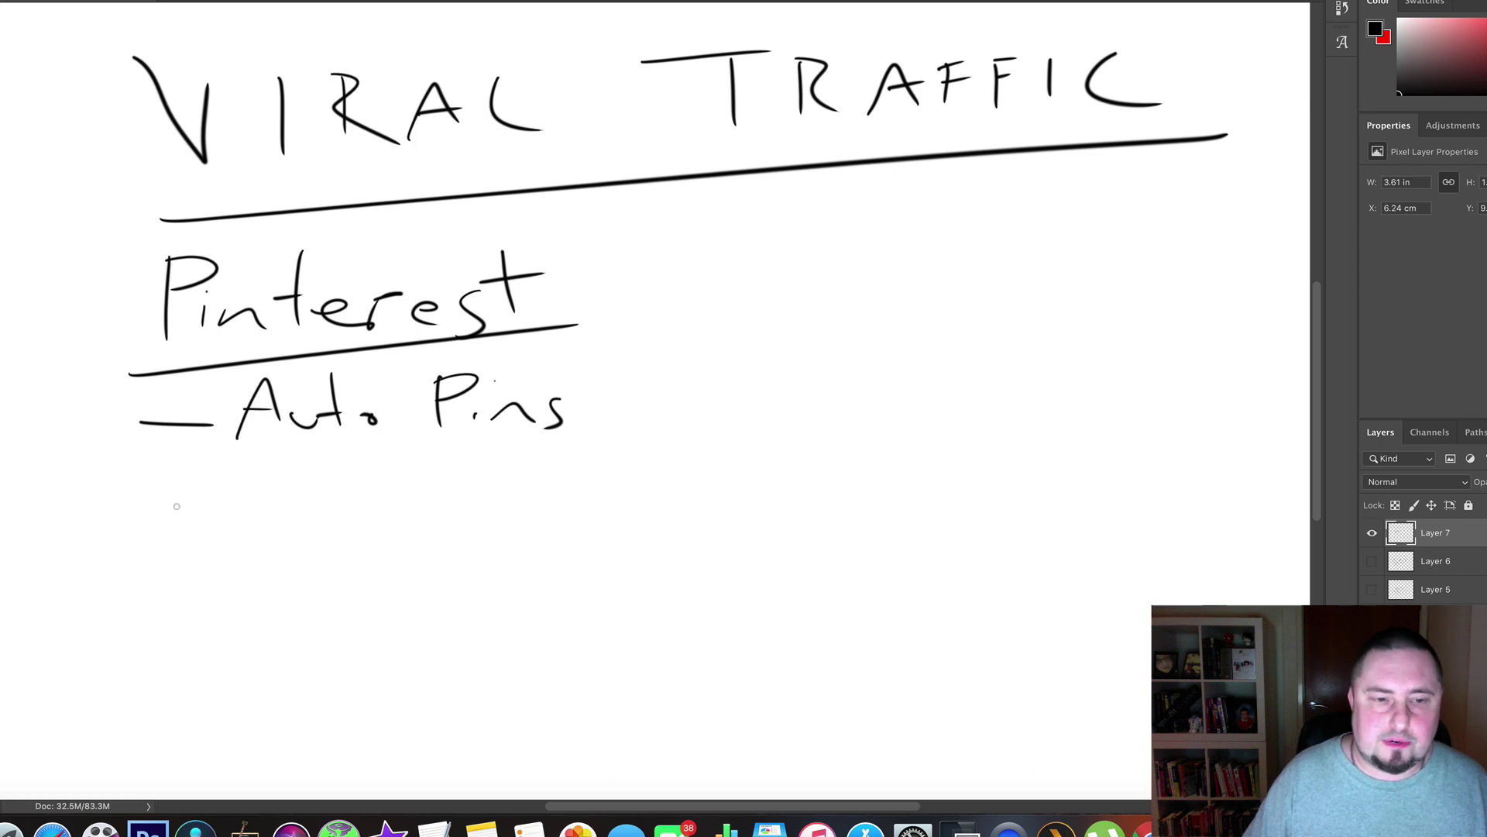
Handwrite a dashed list item reading "WP Post" below Auto Pins.
mouse_move(152, 490)
mouse_down()
mouse_move(257, 501)
mouse_move(309, 469)
mouse_move(340, 490)
mouse_up()
mouse_move(451, 497)
mouse_down()
mouse_move(455, 468)
mouse_move(454, 490)
mouse_up()
drag(505, 490, 540, 499)
mouse_move(585, 447)
mouse_down()
mouse_move(588, 488)
mouse_move(616, 467)
mouse_up()
Handwrite a dashed list item reading "Pinterest" below WP Post.
drag(140, 574, 192, 572)
drag(258, 533, 258, 578)
mouse_move(258, 534)
mouse_down()
mouse_move(307, 536)
mouse_move(262, 557)
mouse_move(372, 579)
mouse_up()
click(315, 574)
mouse_move(395, 527)
mouse_down()
mouse_move(395, 573)
mouse_move(407, 551)
mouse_up()
drag(422, 568, 446, 581)
mouse_move(435, 578)
mouse_down()
mouse_move(459, 560)
mouse_move(535, 587)
mouse_up()
drag(589, 522, 589, 572)
drag(554, 549, 626, 536)
Handwrite a dashed list item reading "Free Traffic" at the end of the Pinterest list.
mouse_move(151, 640)
mouse_down()
mouse_move(257, 629)
mouse_move(257, 657)
mouse_up()
mouse_move(254, 612)
mouse_down()
mouse_move(304, 607)
mouse_move(295, 631)
mouse_move(348, 627)
mouse_move(388, 647)
mouse_move(577, 618)
mouse_move(551, 655)
mouse_move(653, 647)
mouse_up()
mouse_move(642, 637)
mouse_down()
mouse_move(676, 629)
mouse_move(695, 647)
mouse_up()
drag(692, 631, 793, 639)
click(748, 598)
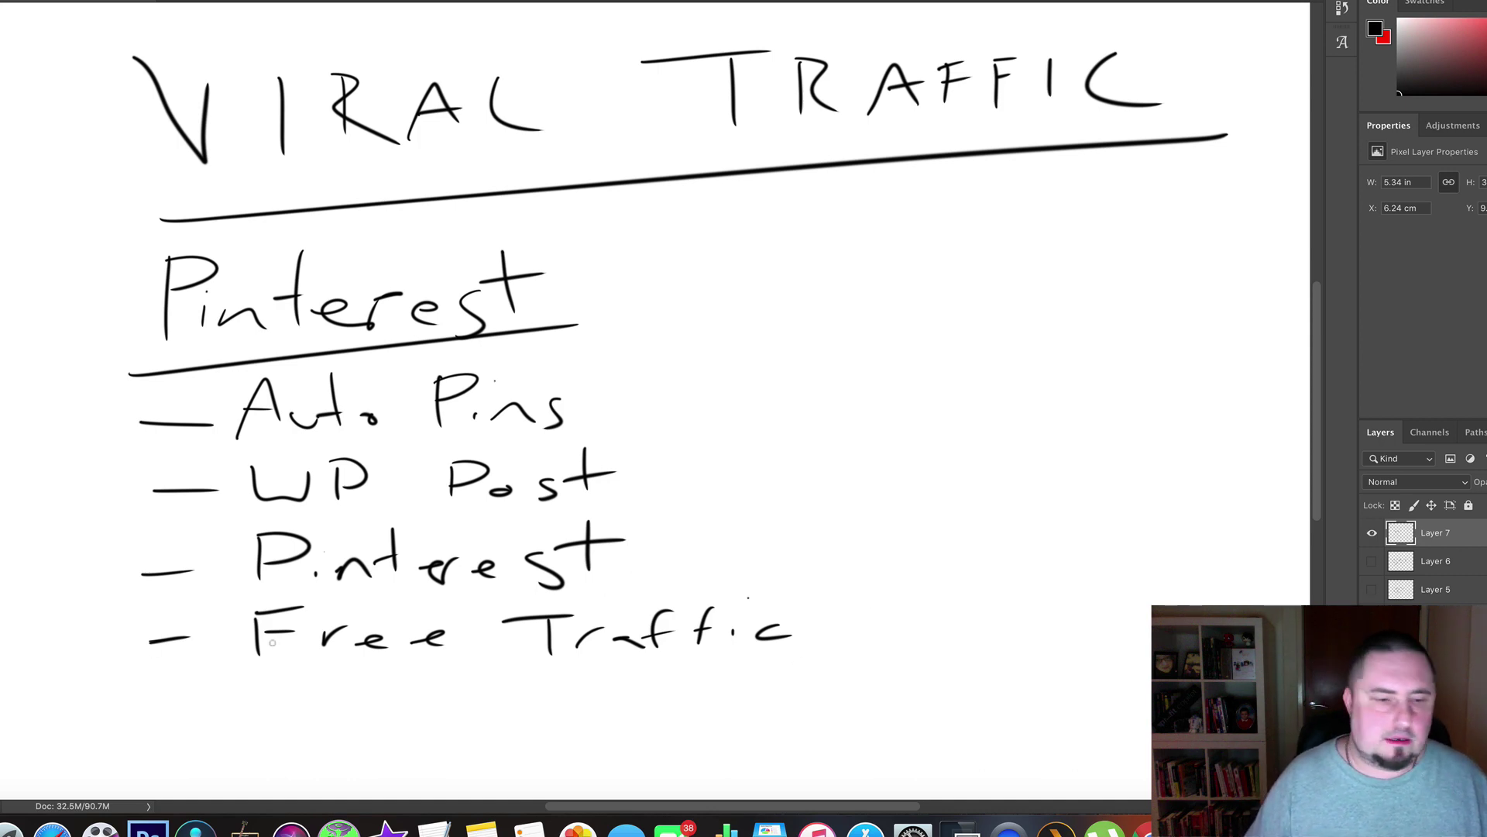
Switch to the CodeCanyon page in the browser and briefly highlight the Pinterest Automatic Pin Wordpress Plugin title.
click(52, 829)
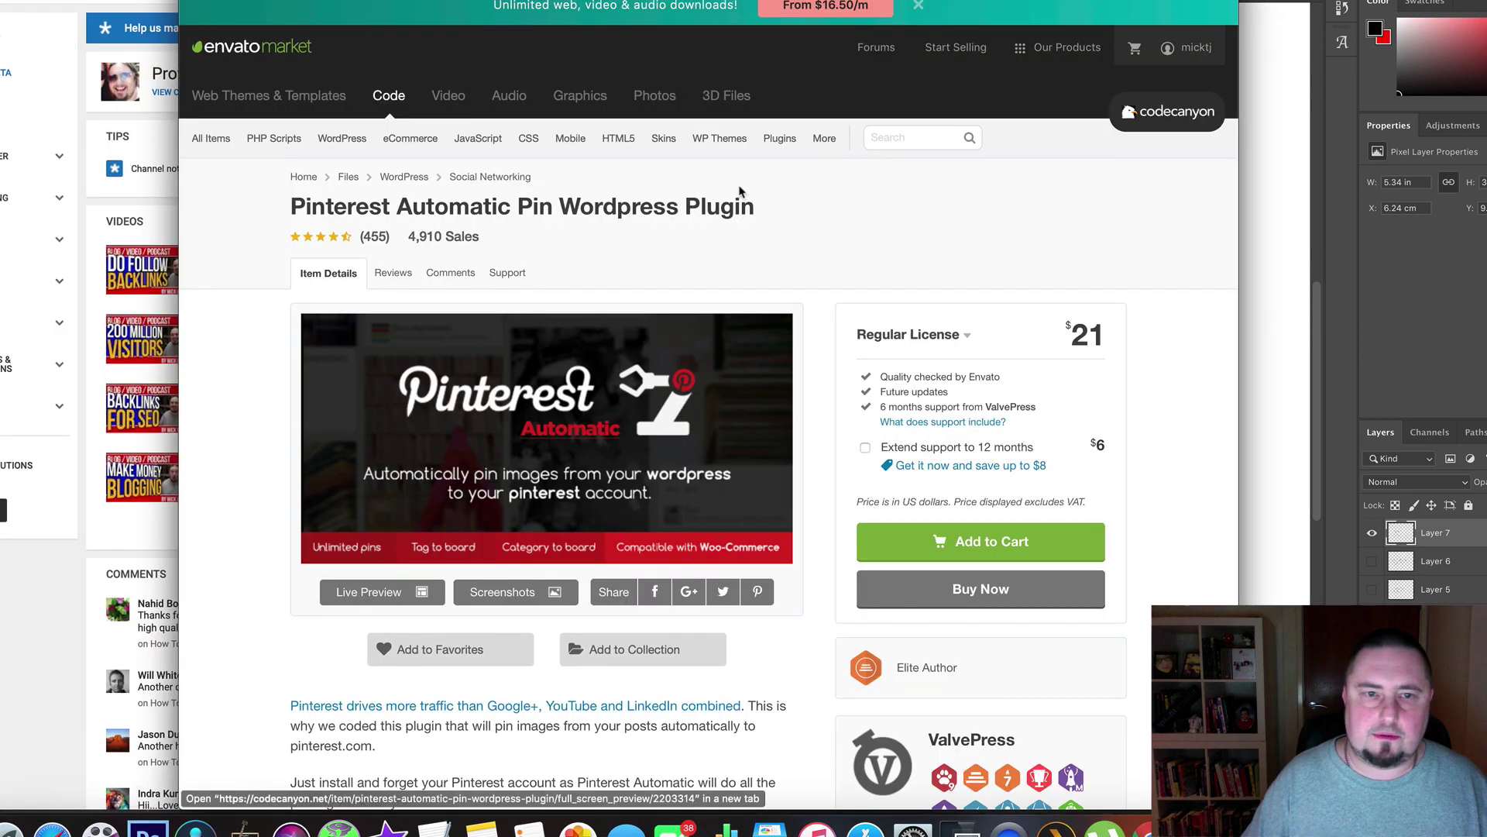
drag(290, 206, 772, 210)
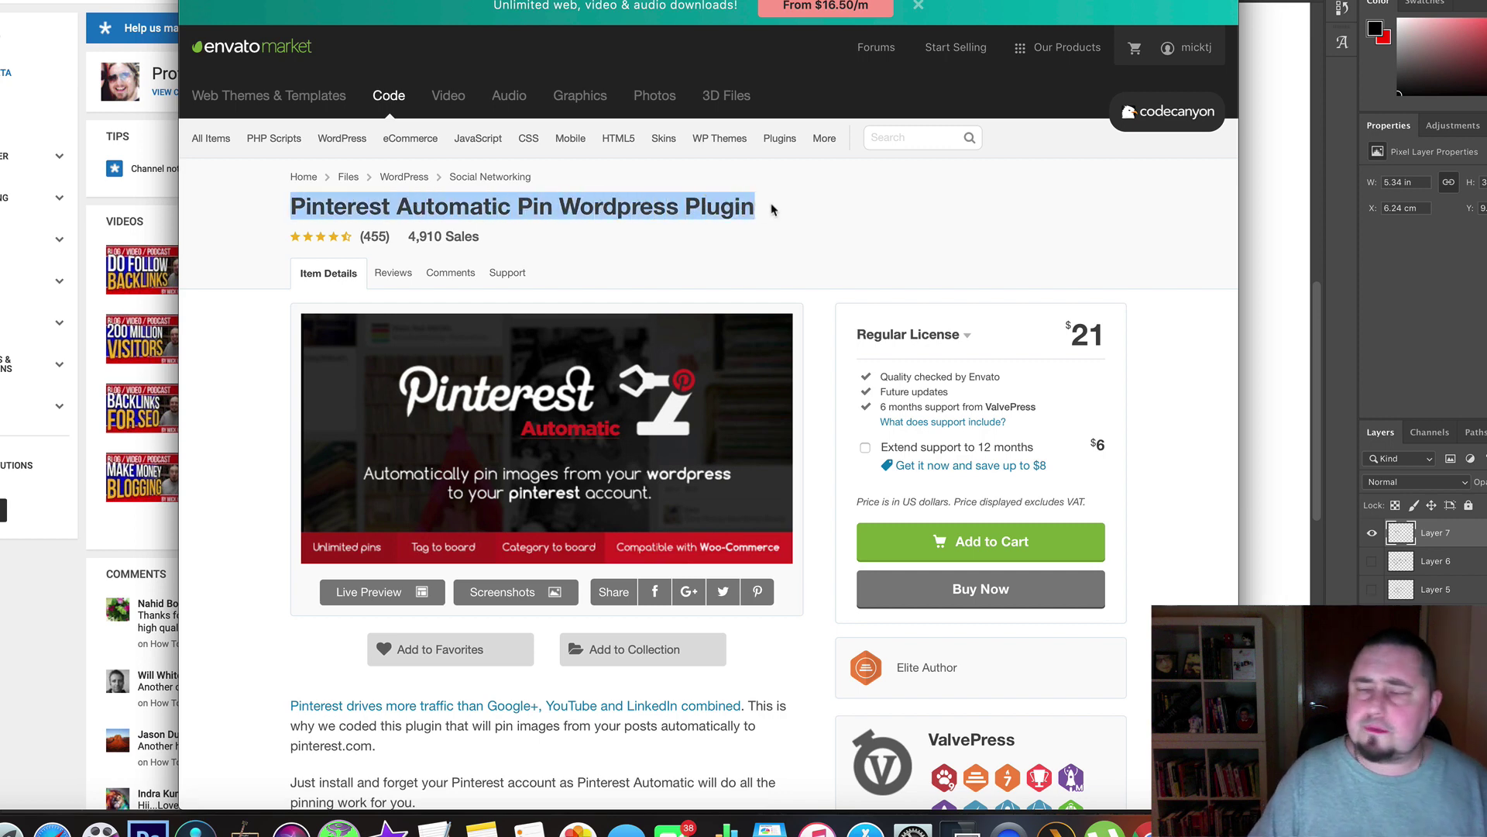
click(771, 216)
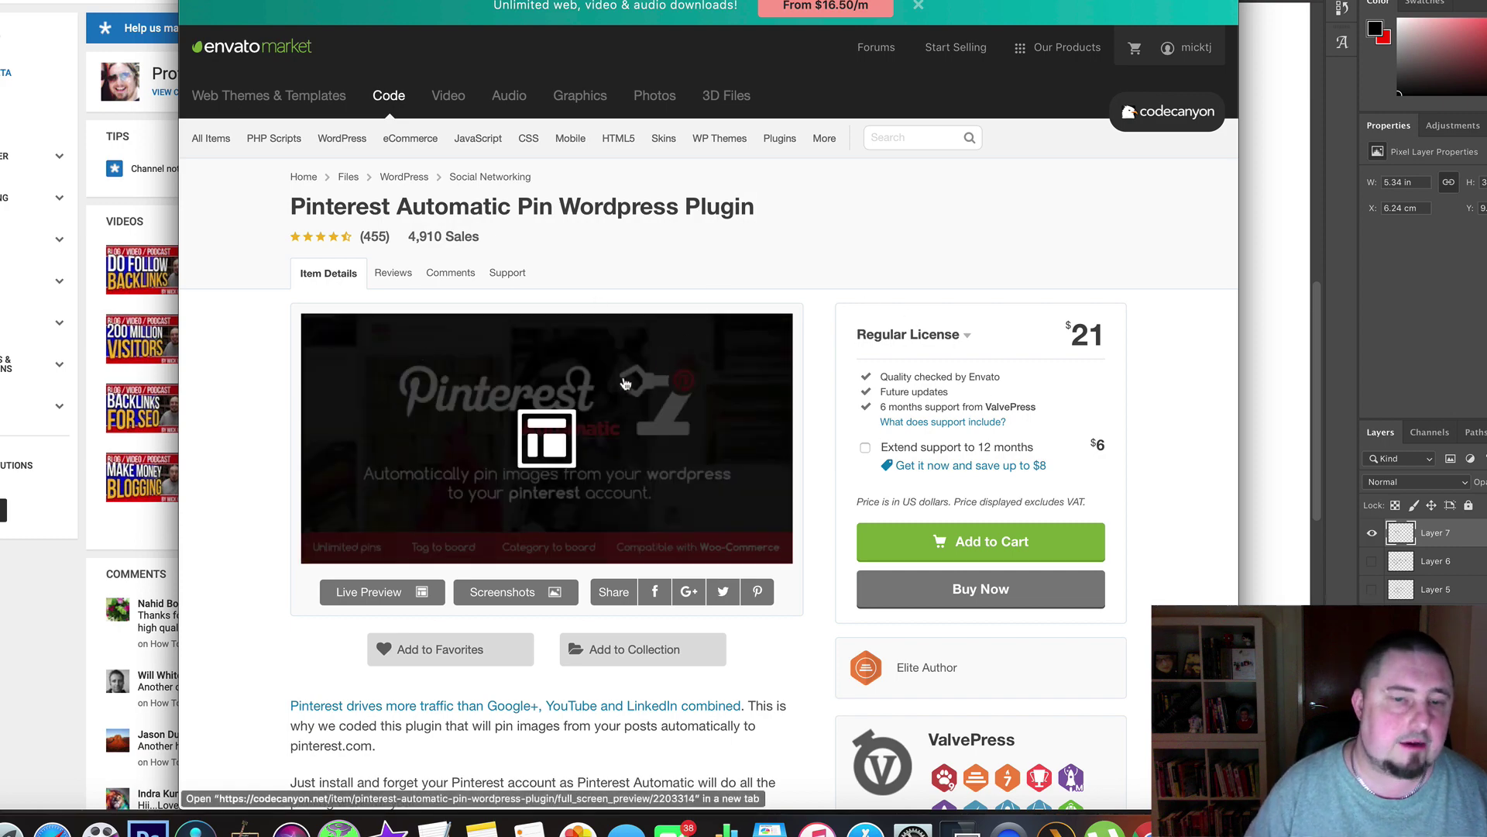
Review the plugin's introduction, pinning demo and Key Features, from bulk pinning and queuing to the supported pin text tags.
scroll(543, 426, down, 2)
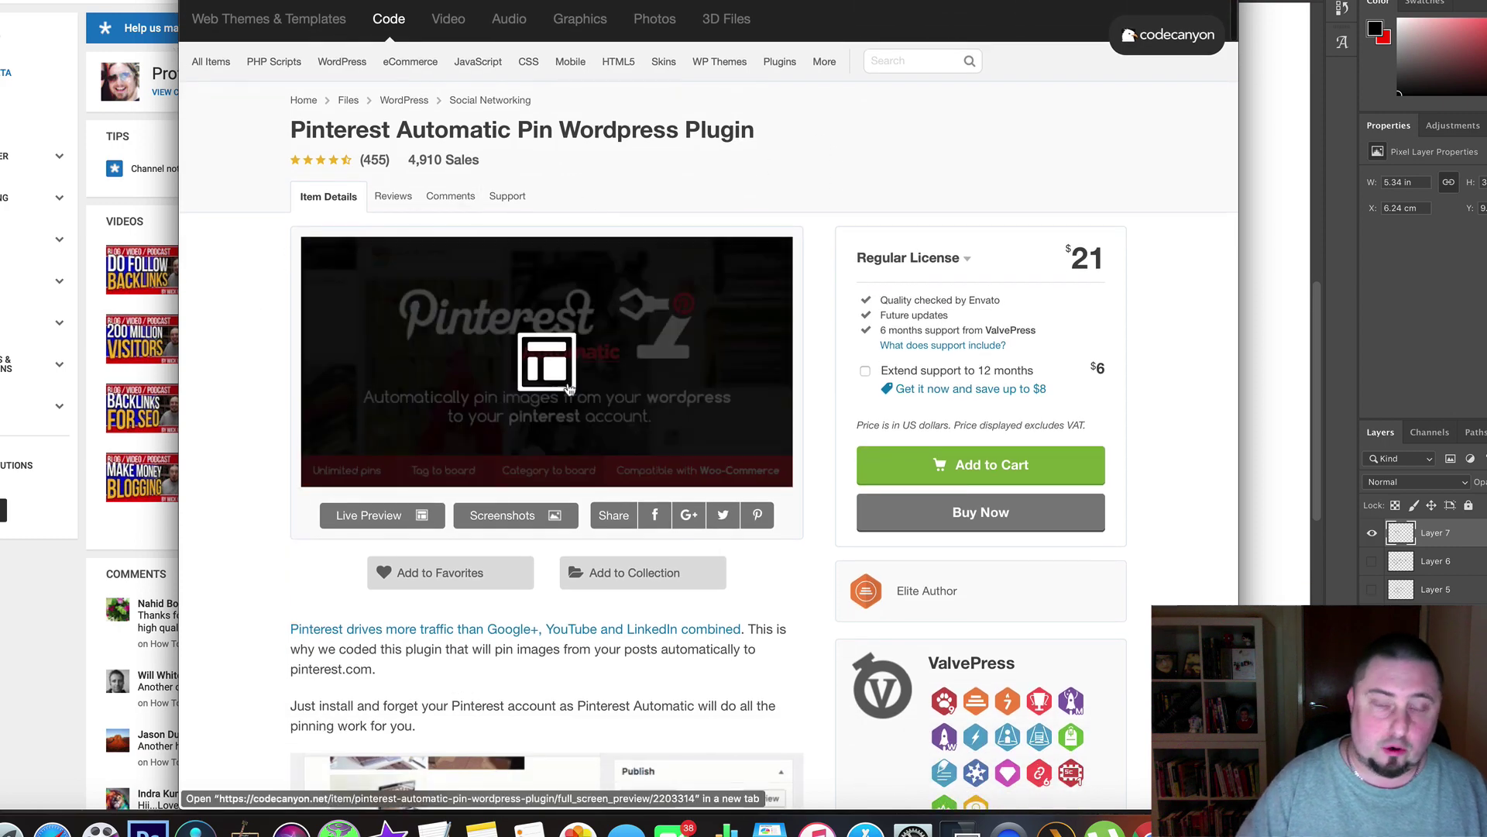
scroll(626, 433, down, 5)
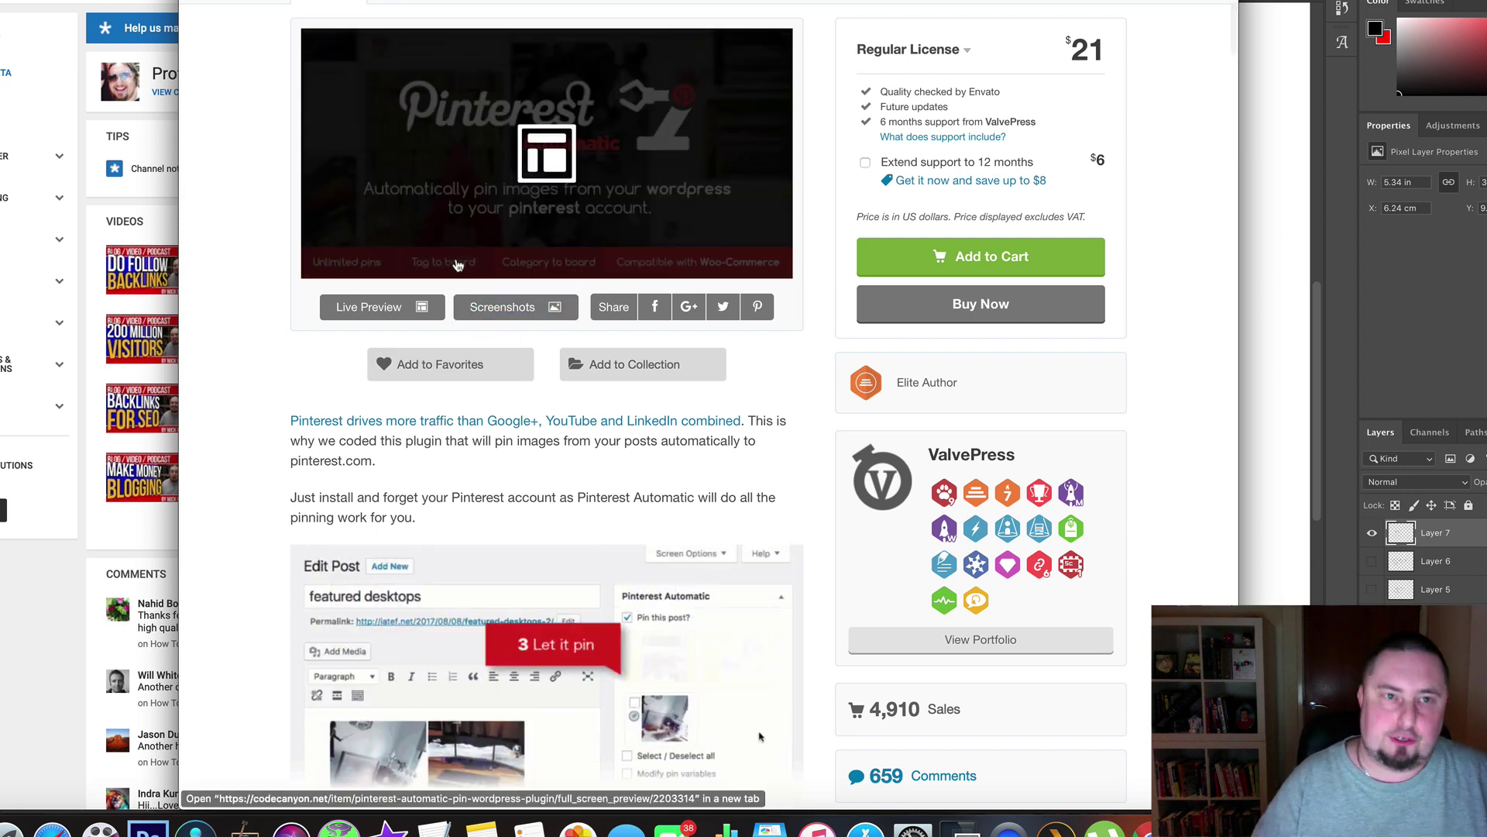
scroll(509, 399, down, 3)
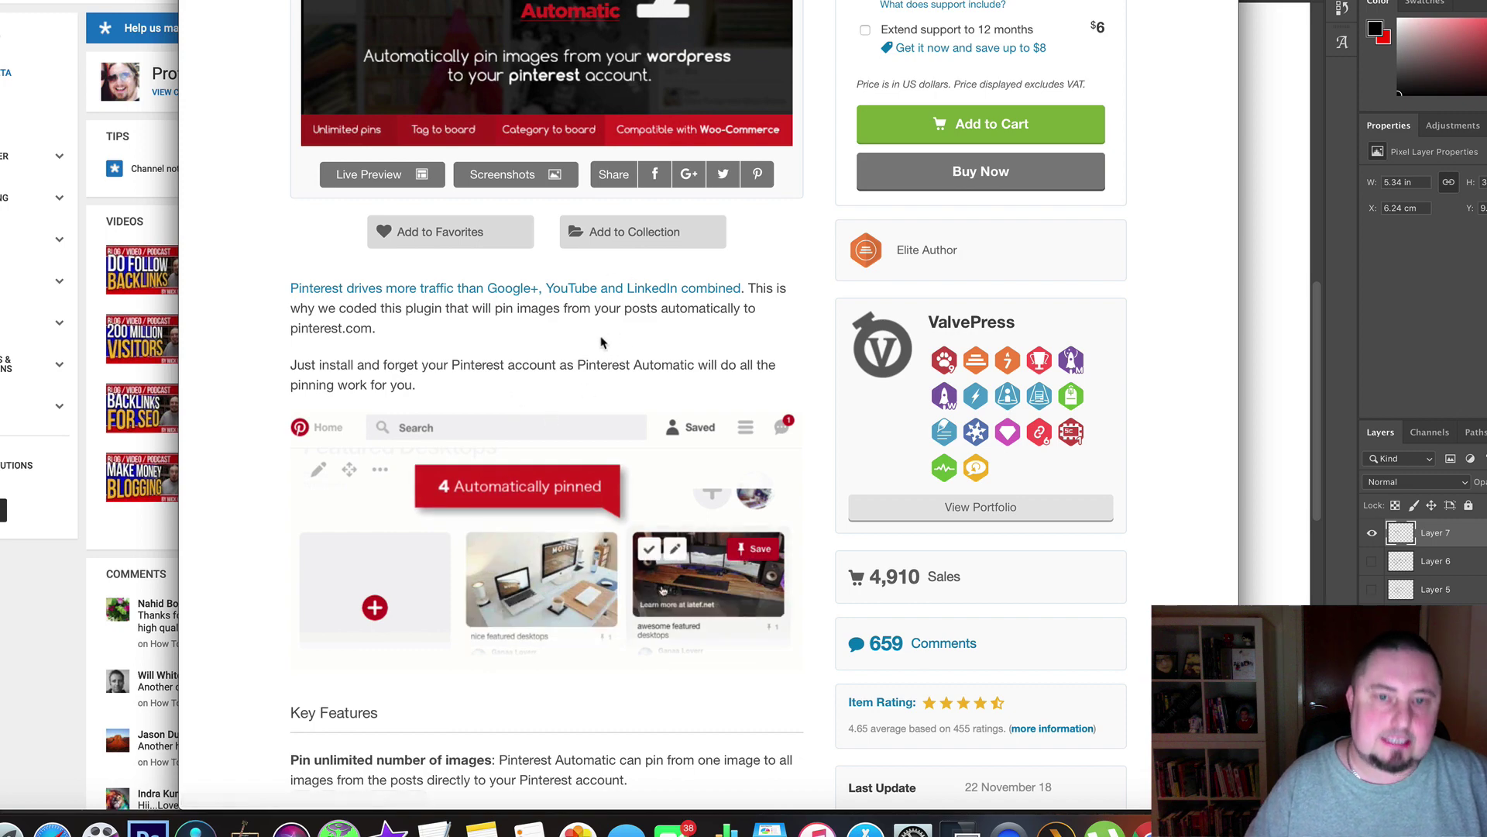
scroll(596, 353, down, 4)
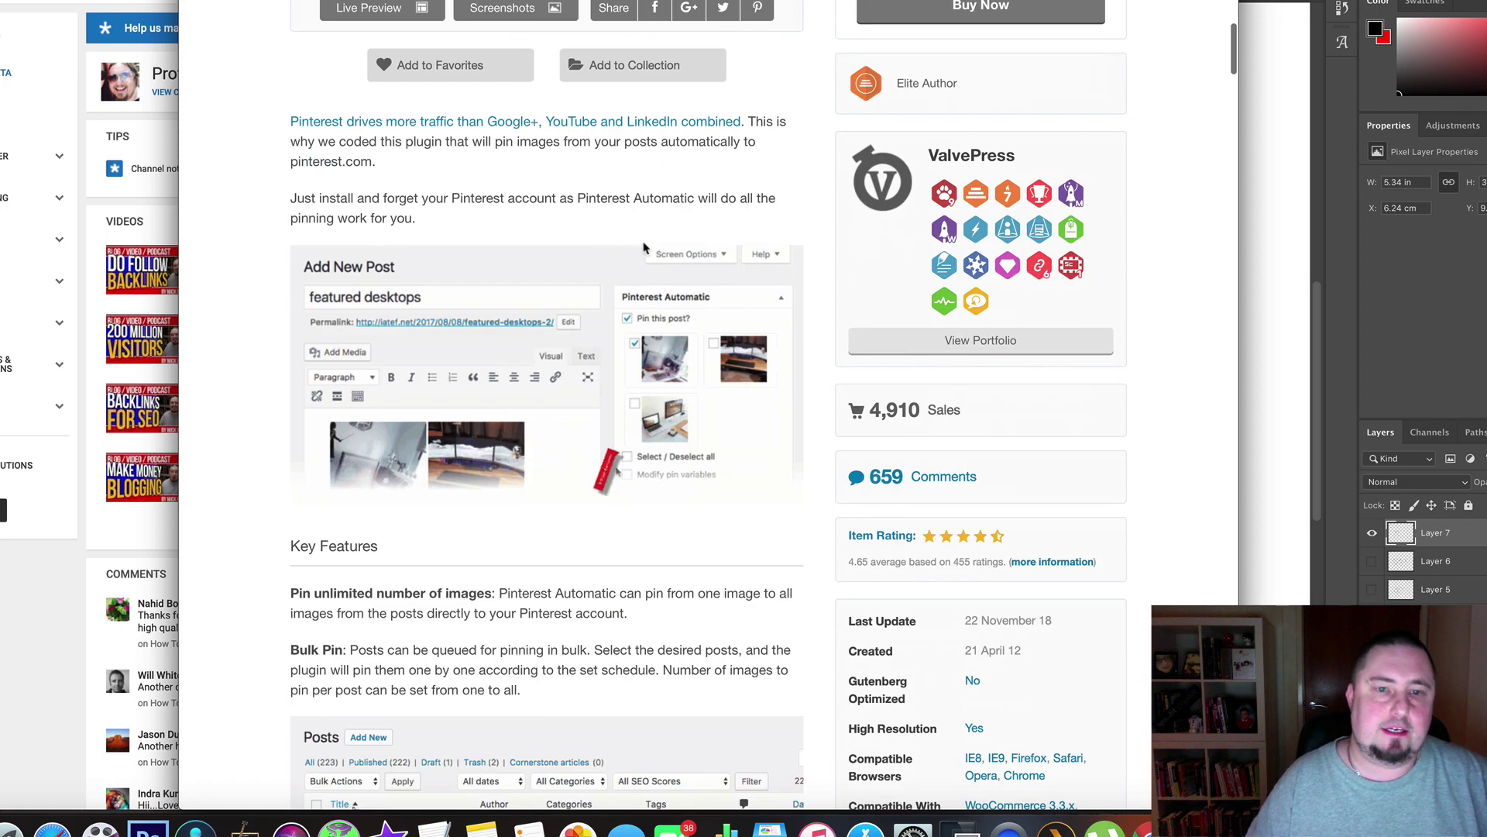
scroll(531, 547, down, 6)
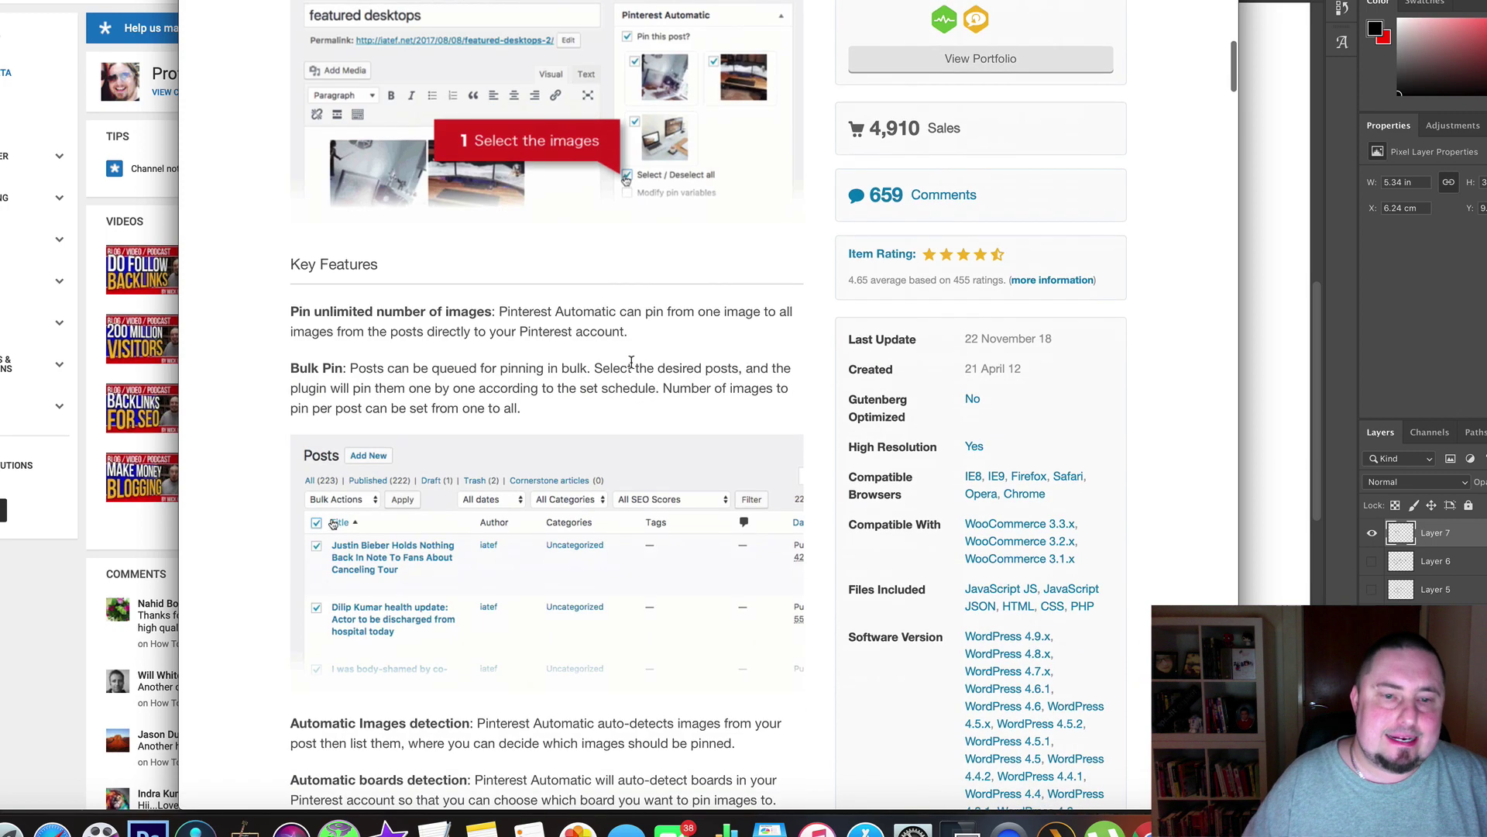
scroll(521, 538, down, 15)
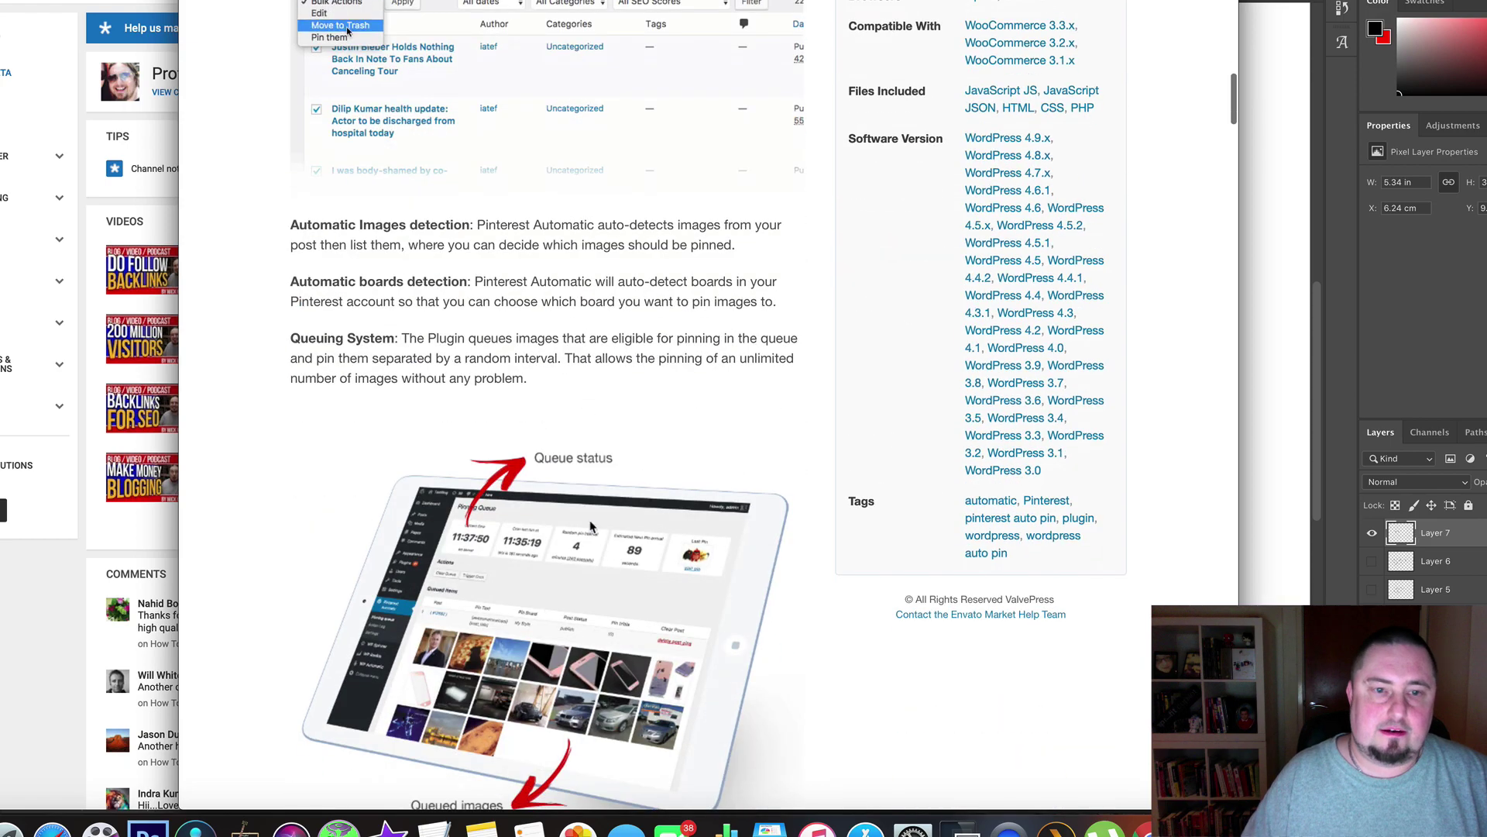
scroll(596, 479, down, 13)
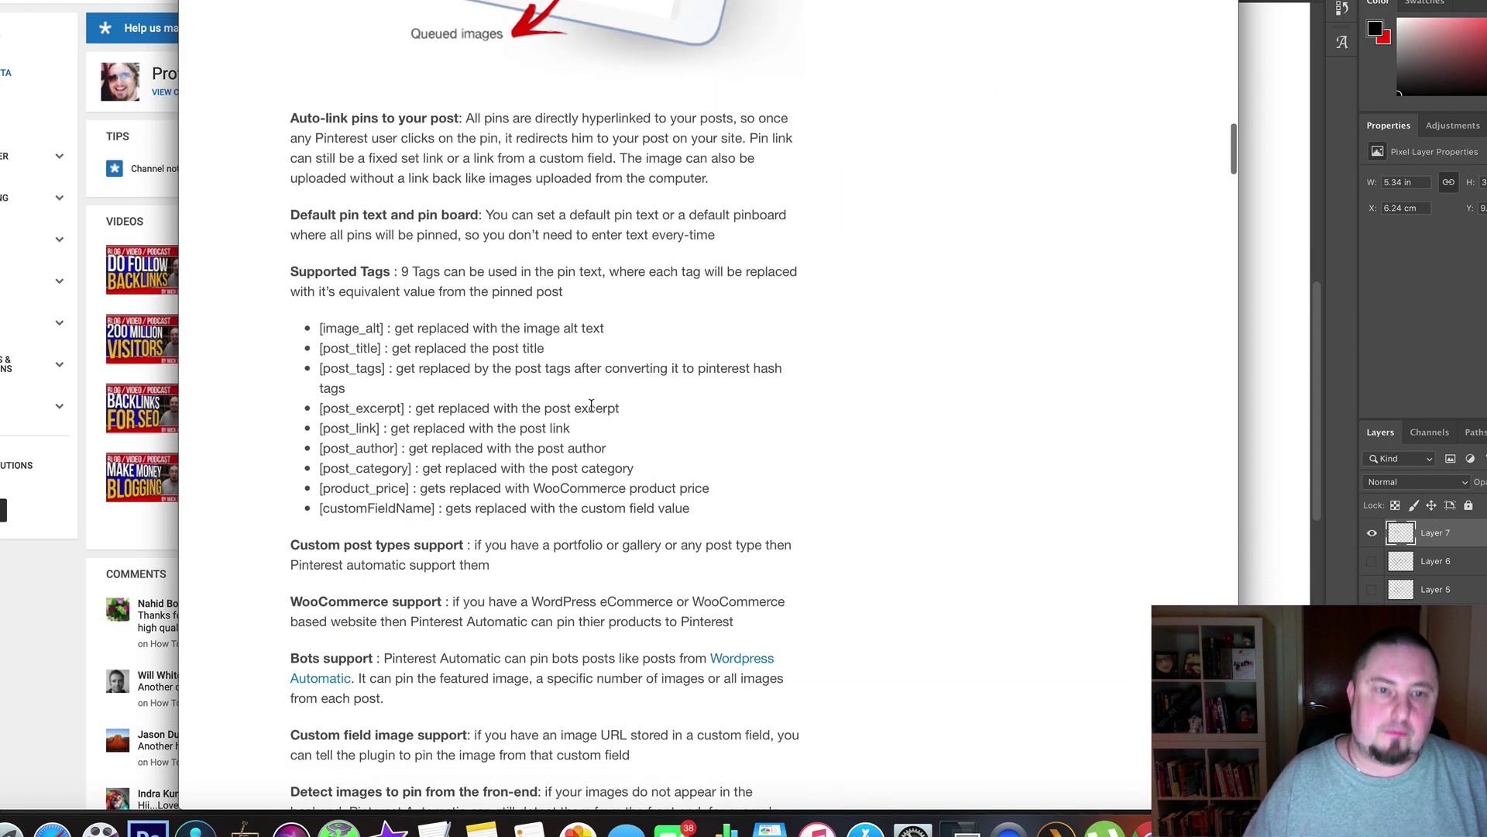
Return to the plugin's title and price, and examine the remaining feature list down to the customer reviews.
scroll(575, 430, up, 20)
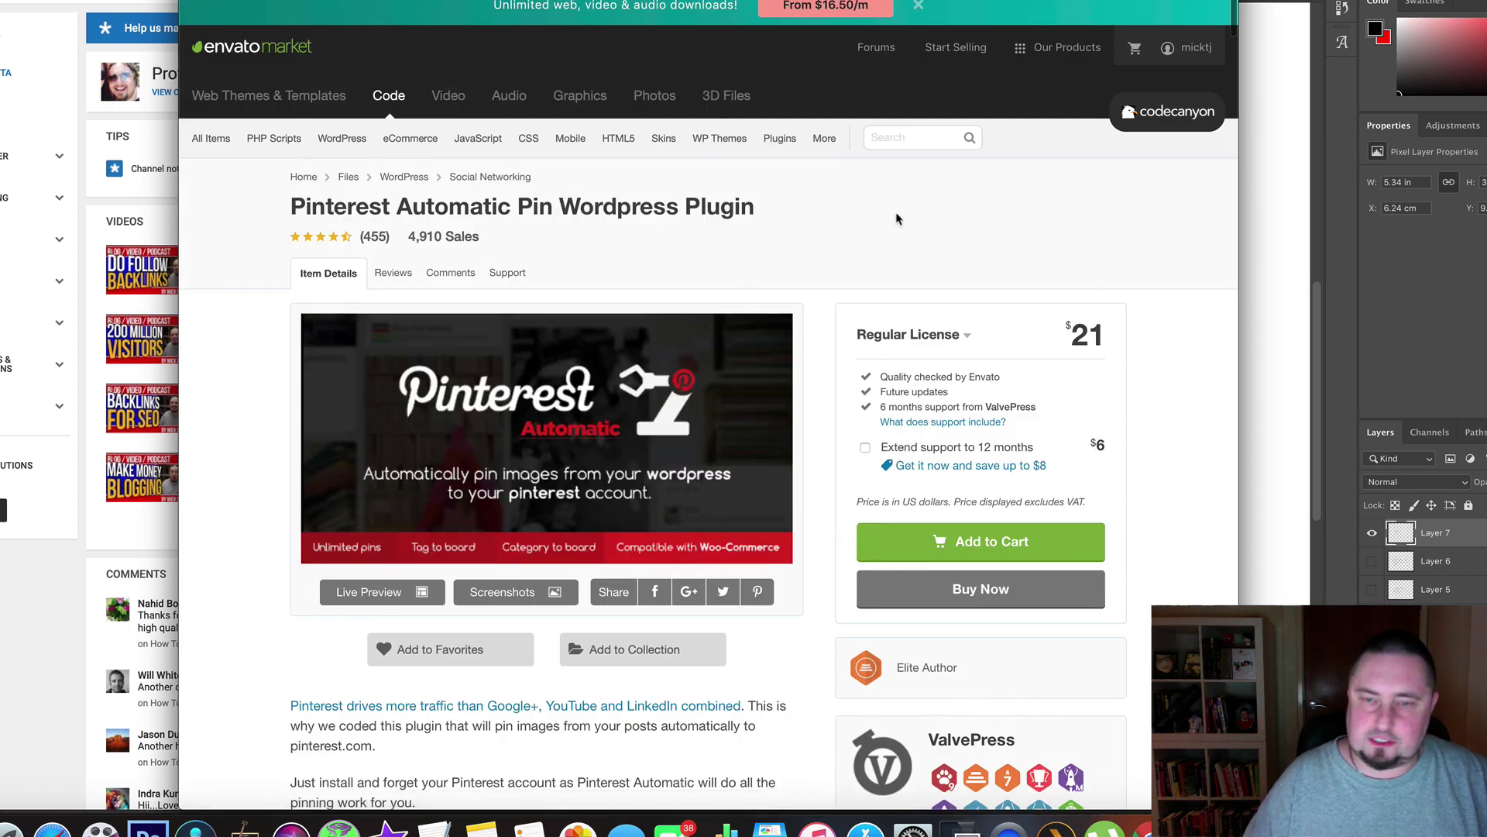
scroll(581, 513, down, 3)
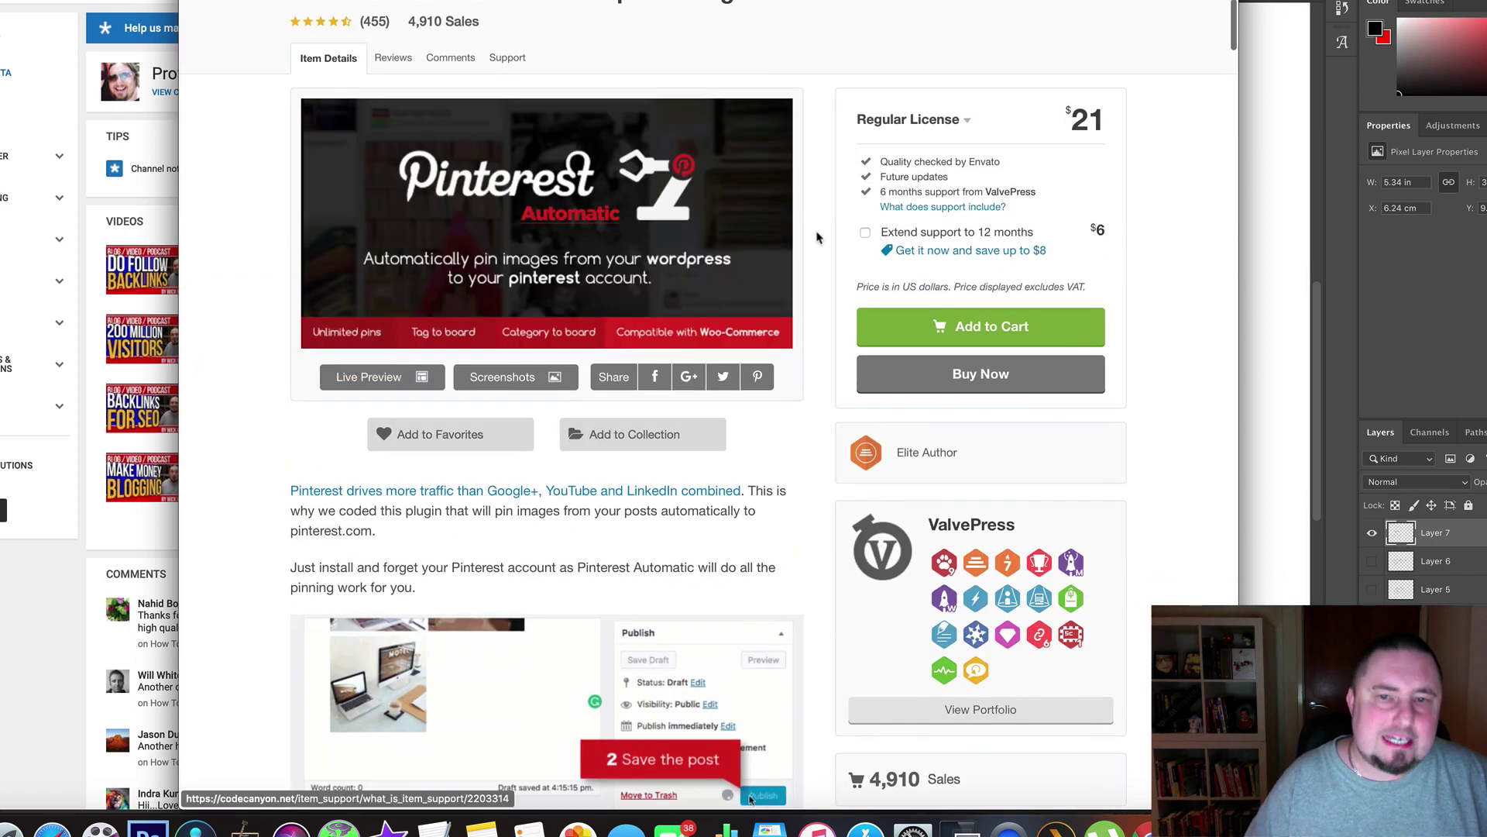
scroll(821, 236, up, 3)
scroll(630, 556, down, 6)
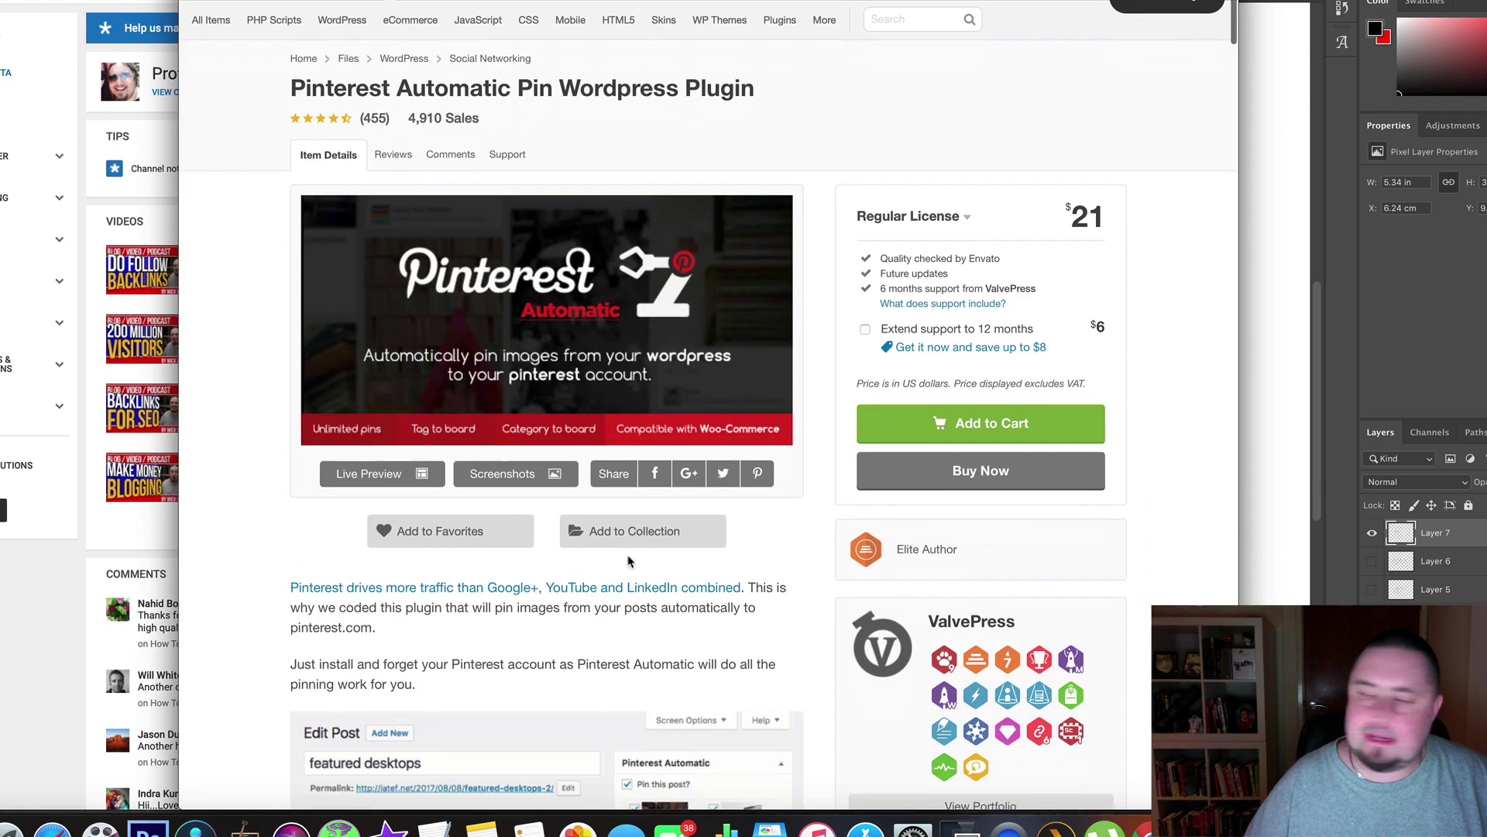
scroll(629, 559, down, 20)
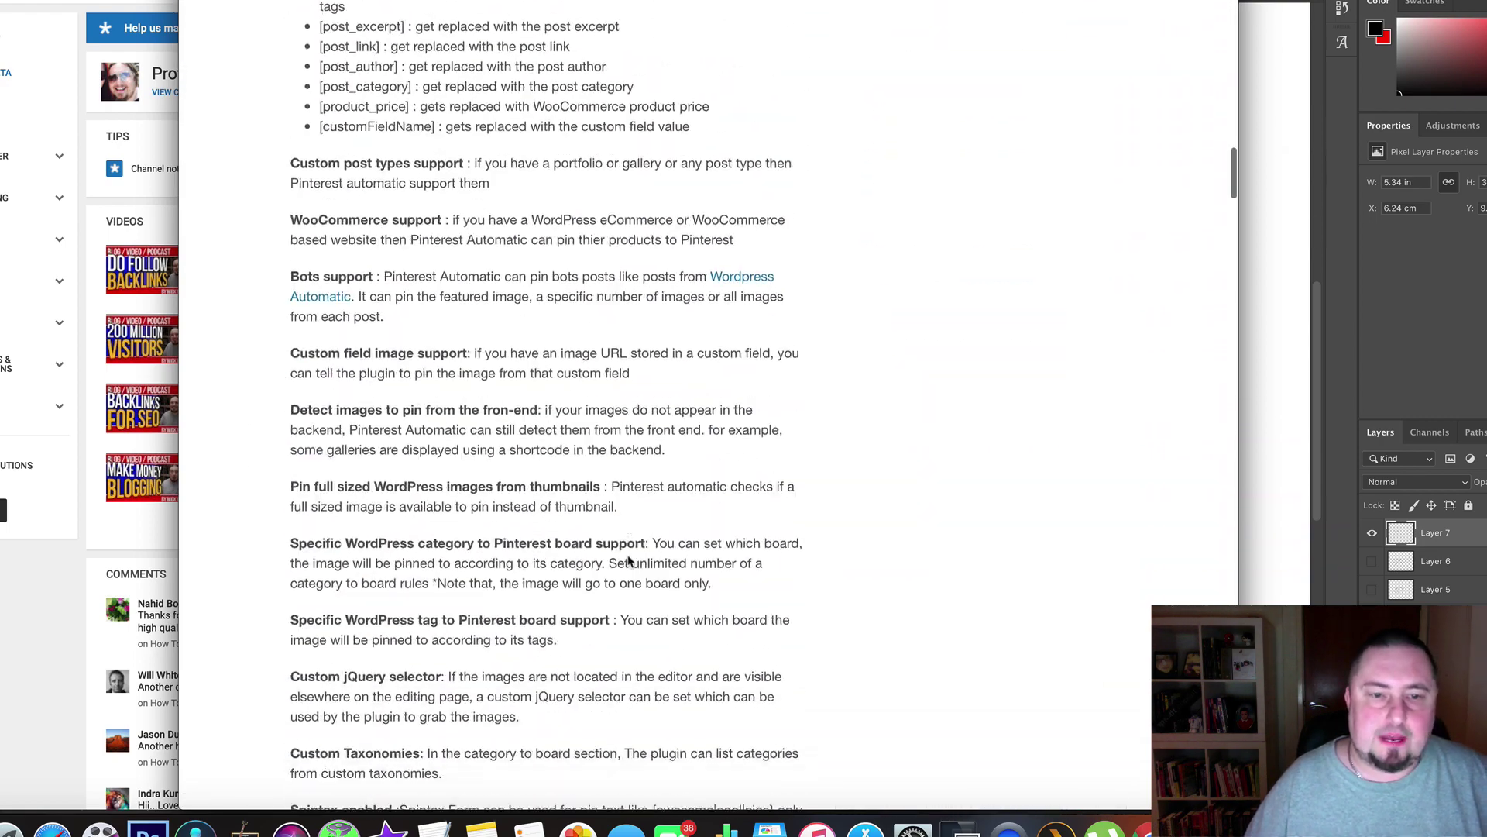
scroll(629, 561, down, 17)
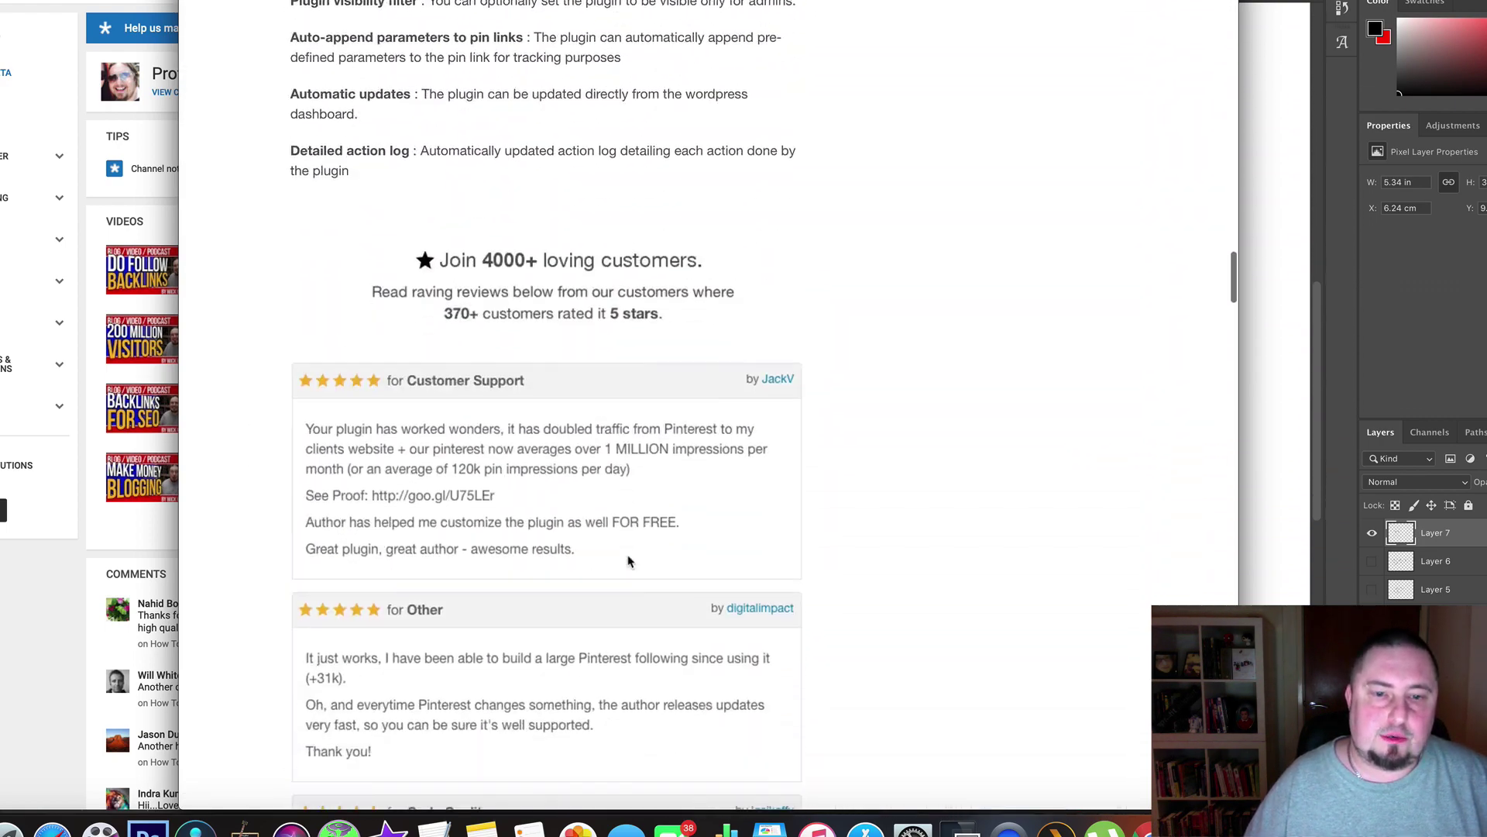
Go back through the features to the plugin introduction and re-examine the automatic detection and Queuing System sections.
scroll(629, 561, up, 16)
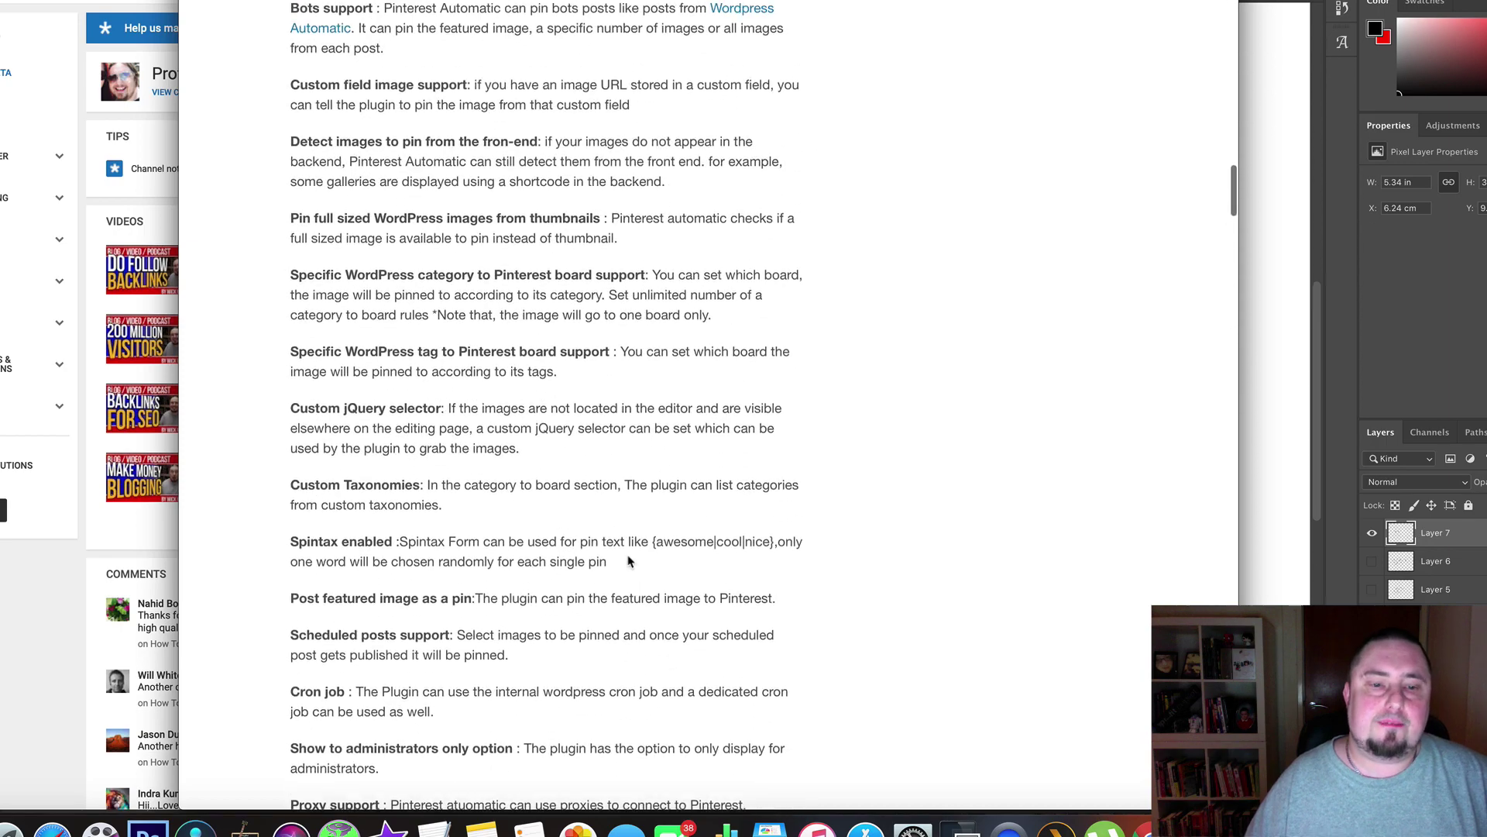
scroll(629, 561, up, 20)
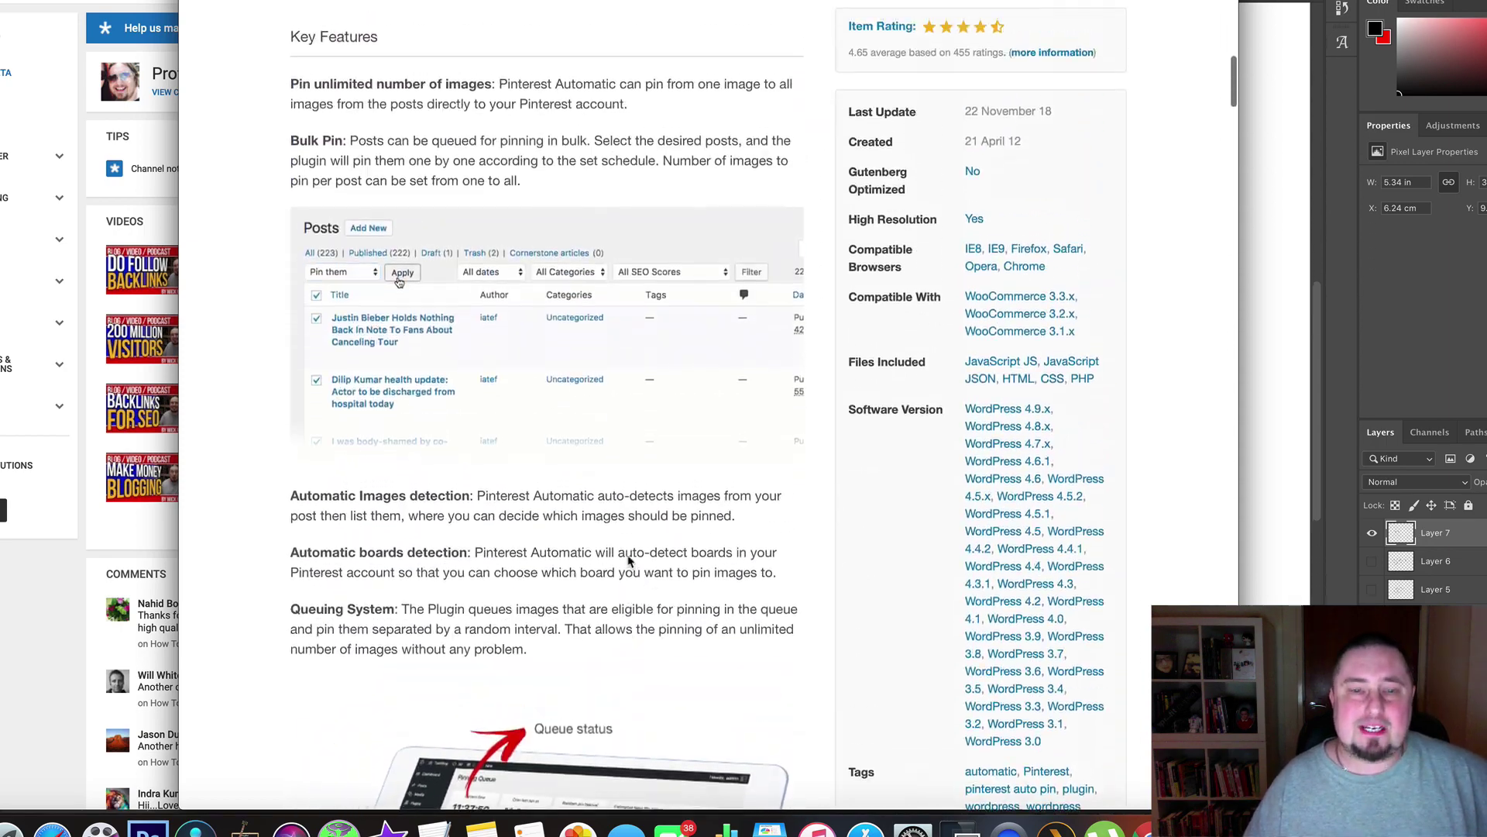
scroll(629, 561, up, 5)
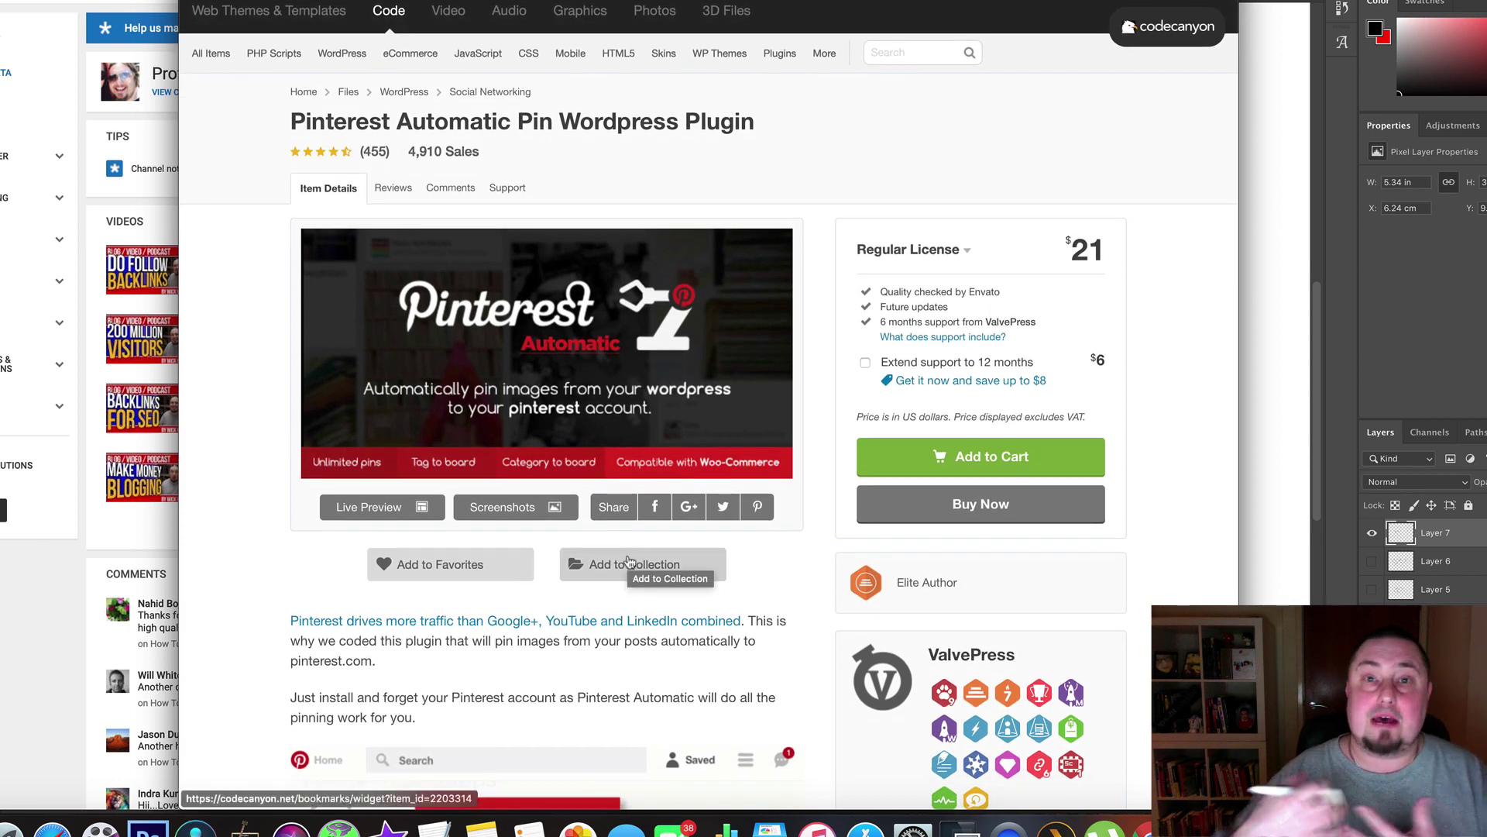
scroll(629, 560, down, 1)
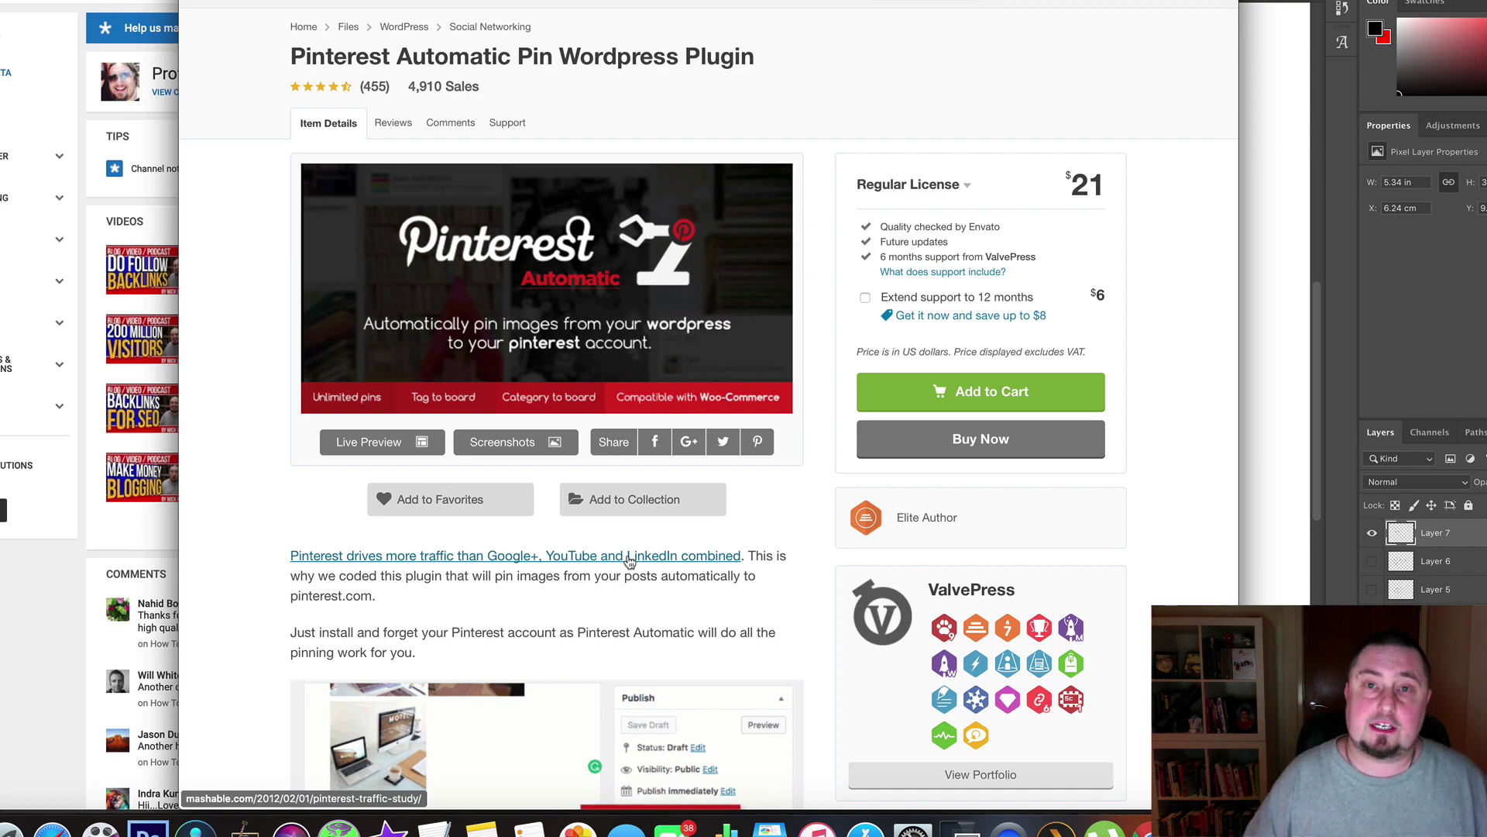
scroll(629, 561, down, 12)
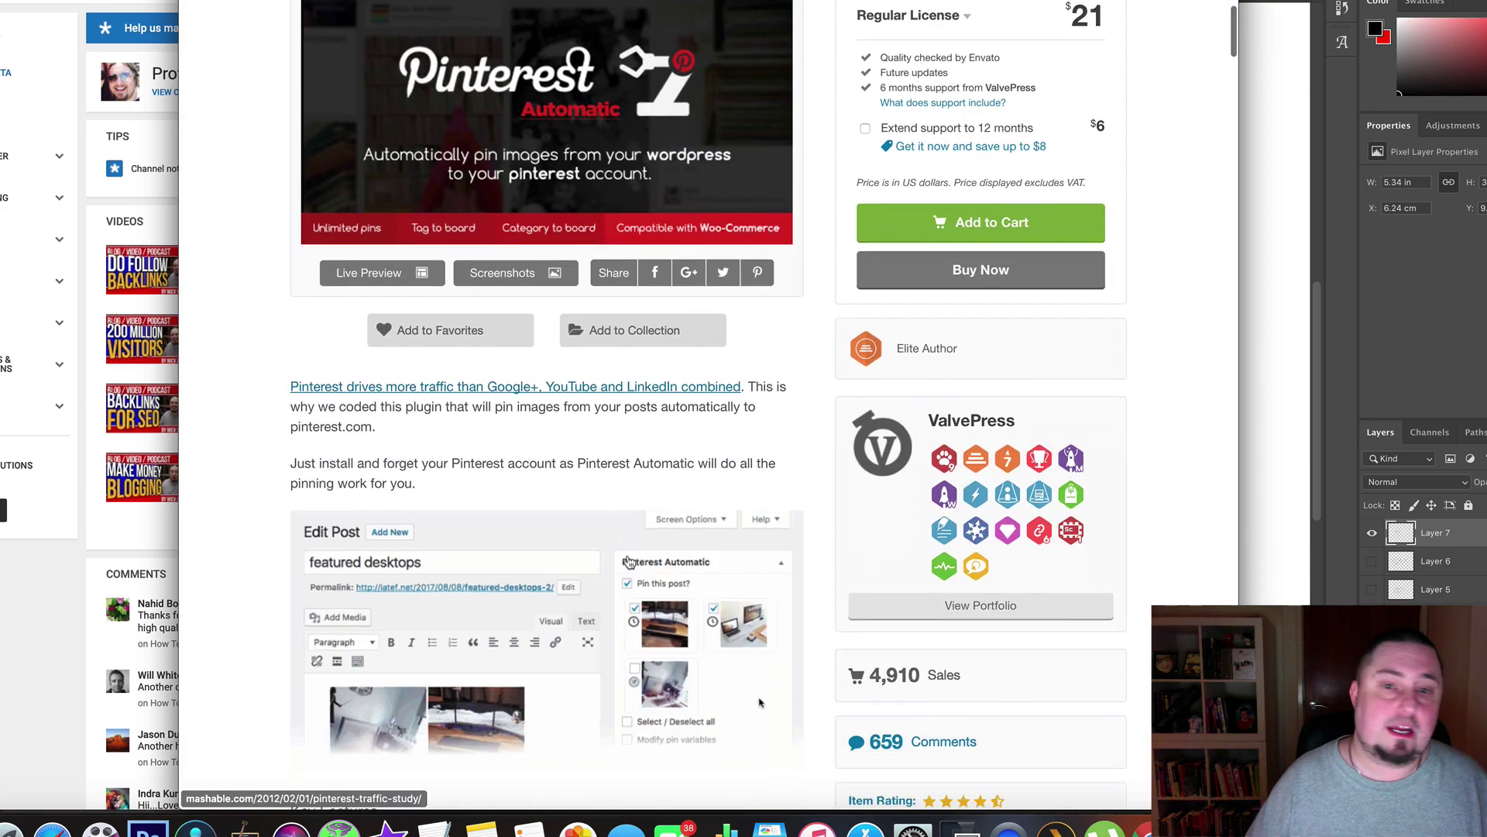
scroll(629, 561, down, 12)
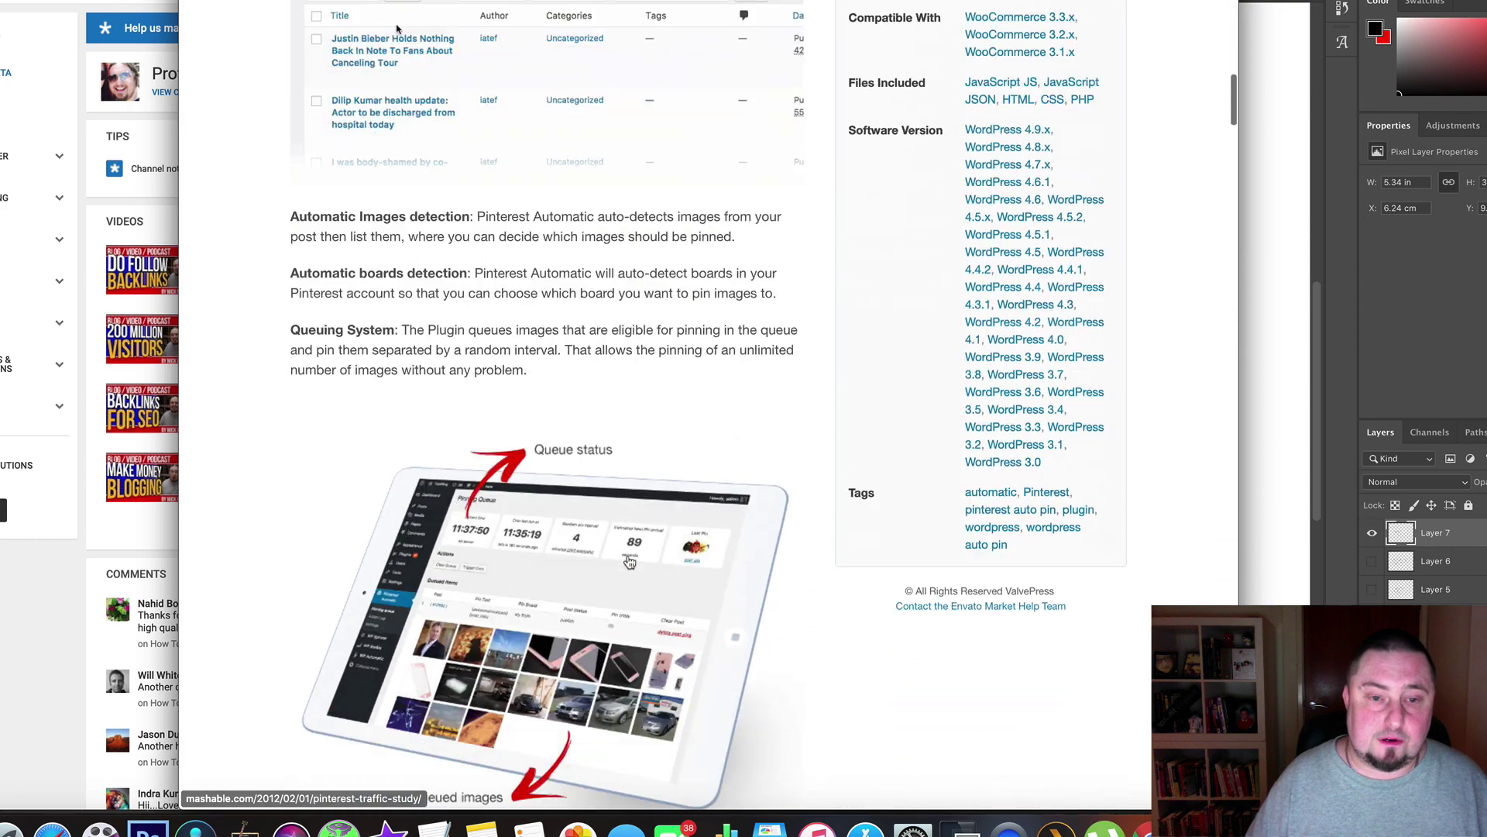
Examine the plugin's remaining features, including board rules, scheduling and exclusion options, and go back to its title and price.
scroll(629, 561, down, 10)
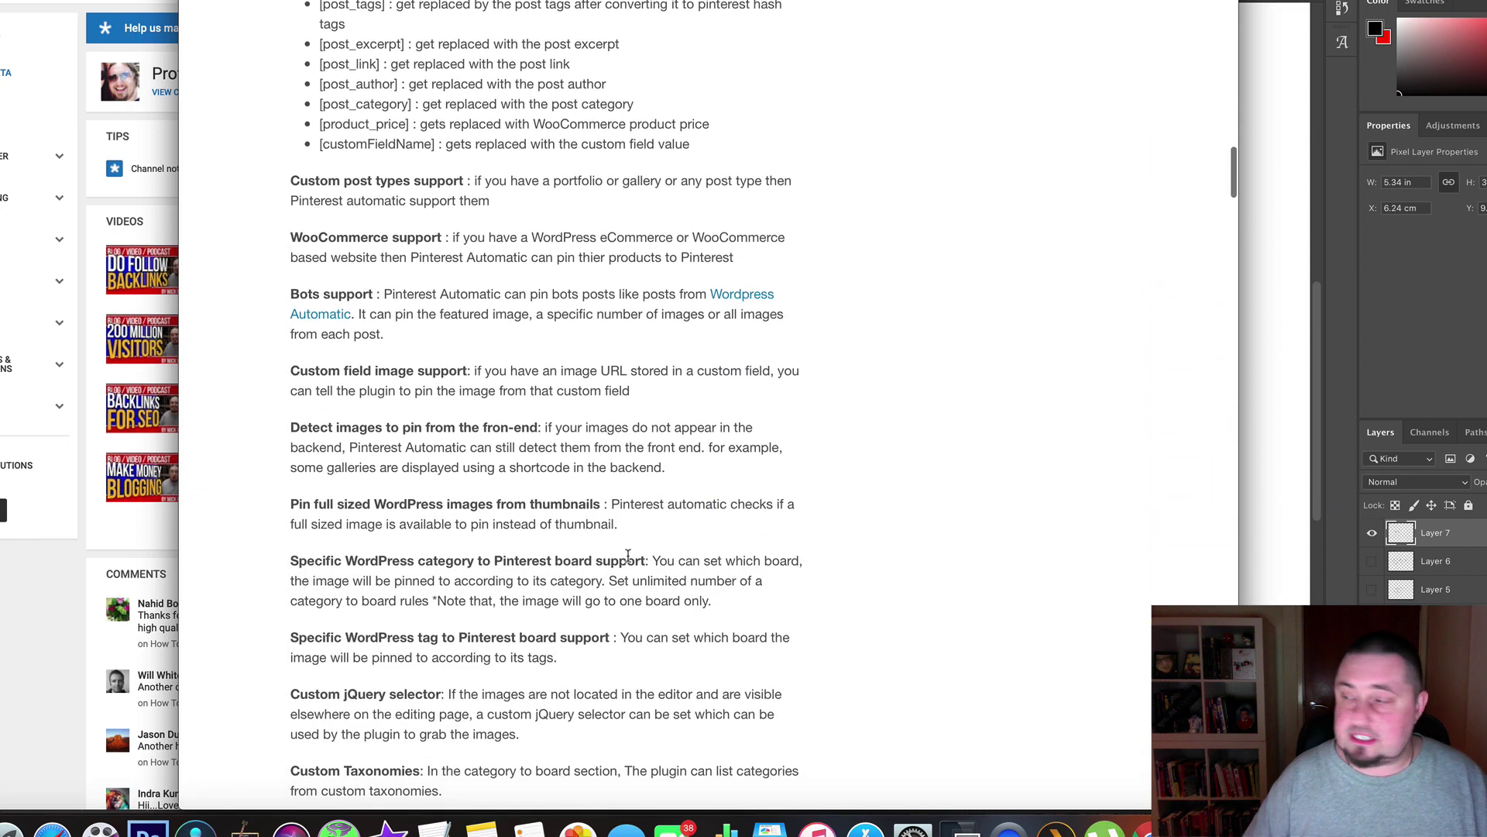
scroll(629, 556, down, 8)
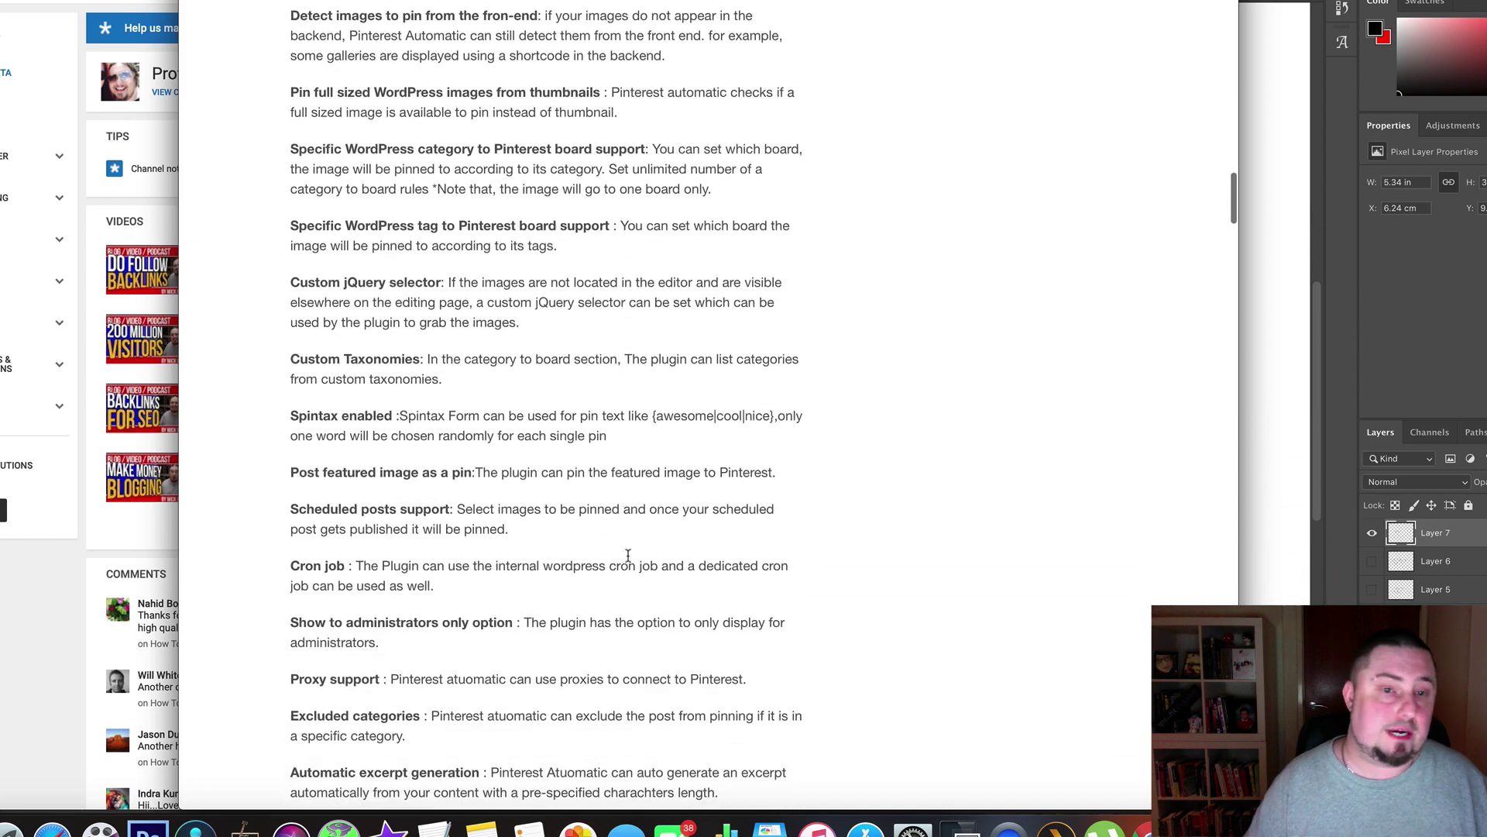
scroll(629, 561, down, 8)
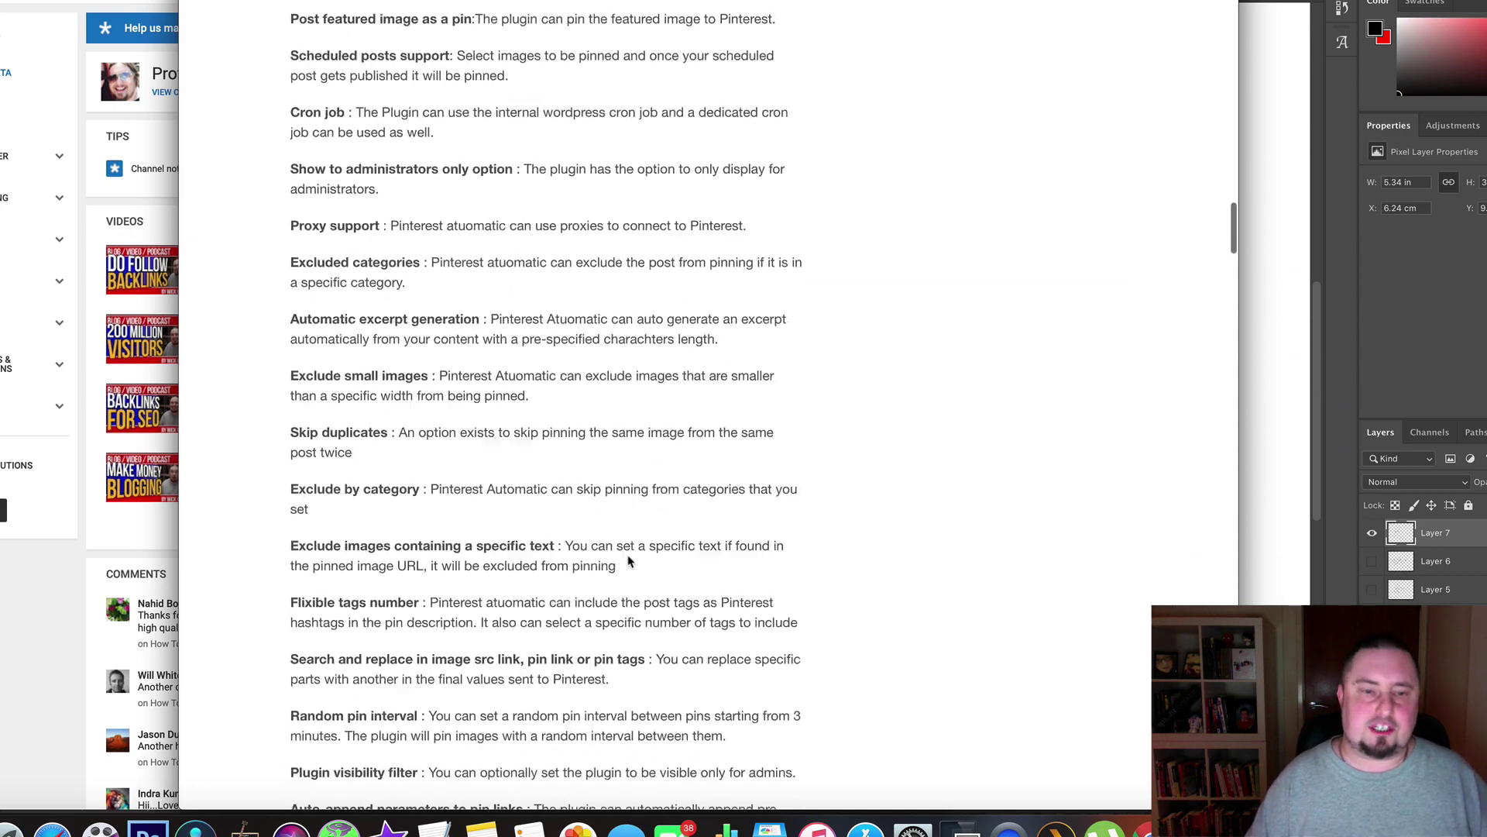
scroll(629, 561, up, 6)
scroll(629, 561, up, 15)
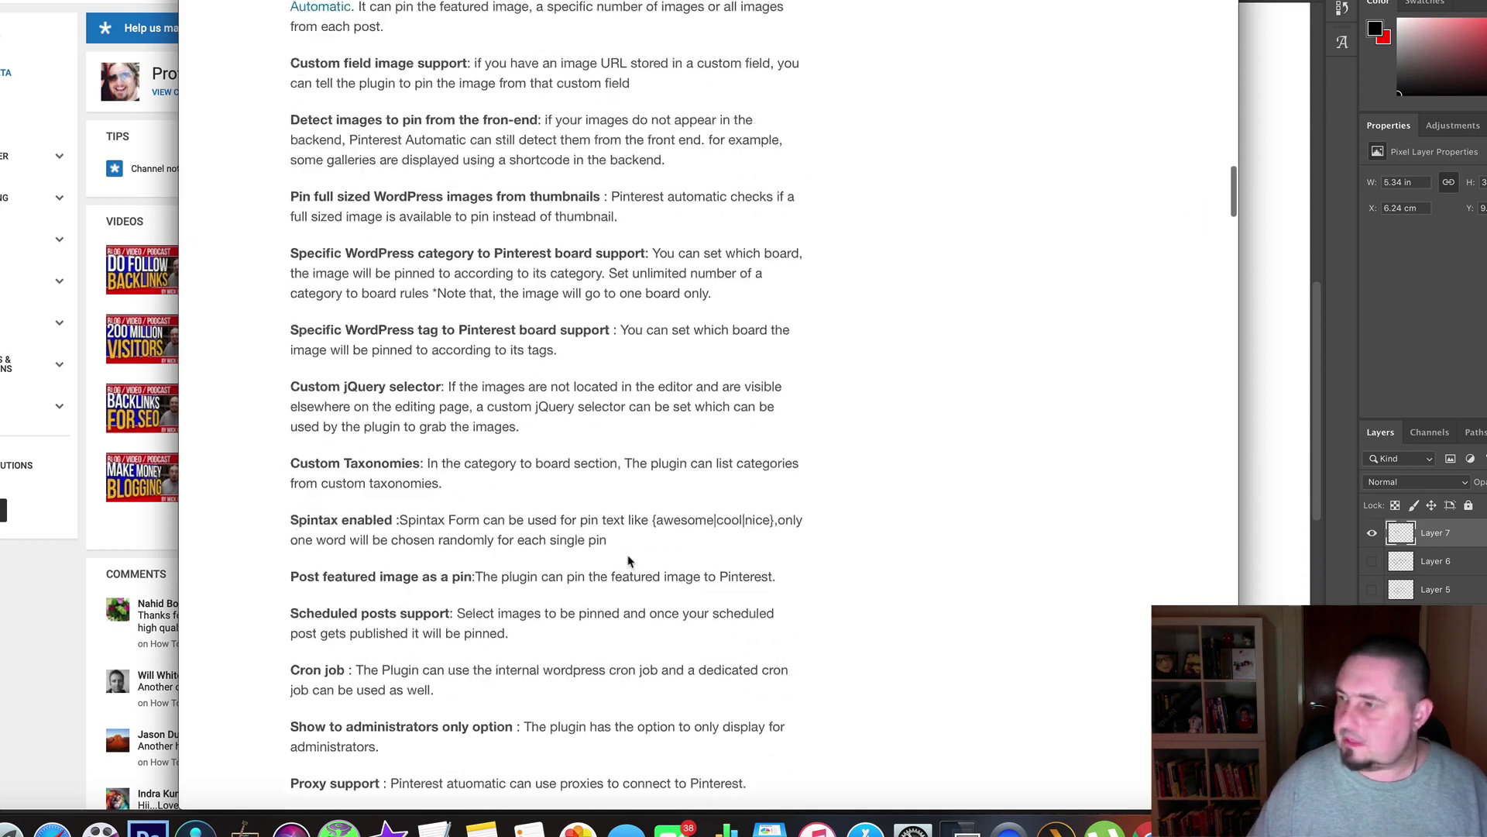
scroll(629, 560, up, 1)
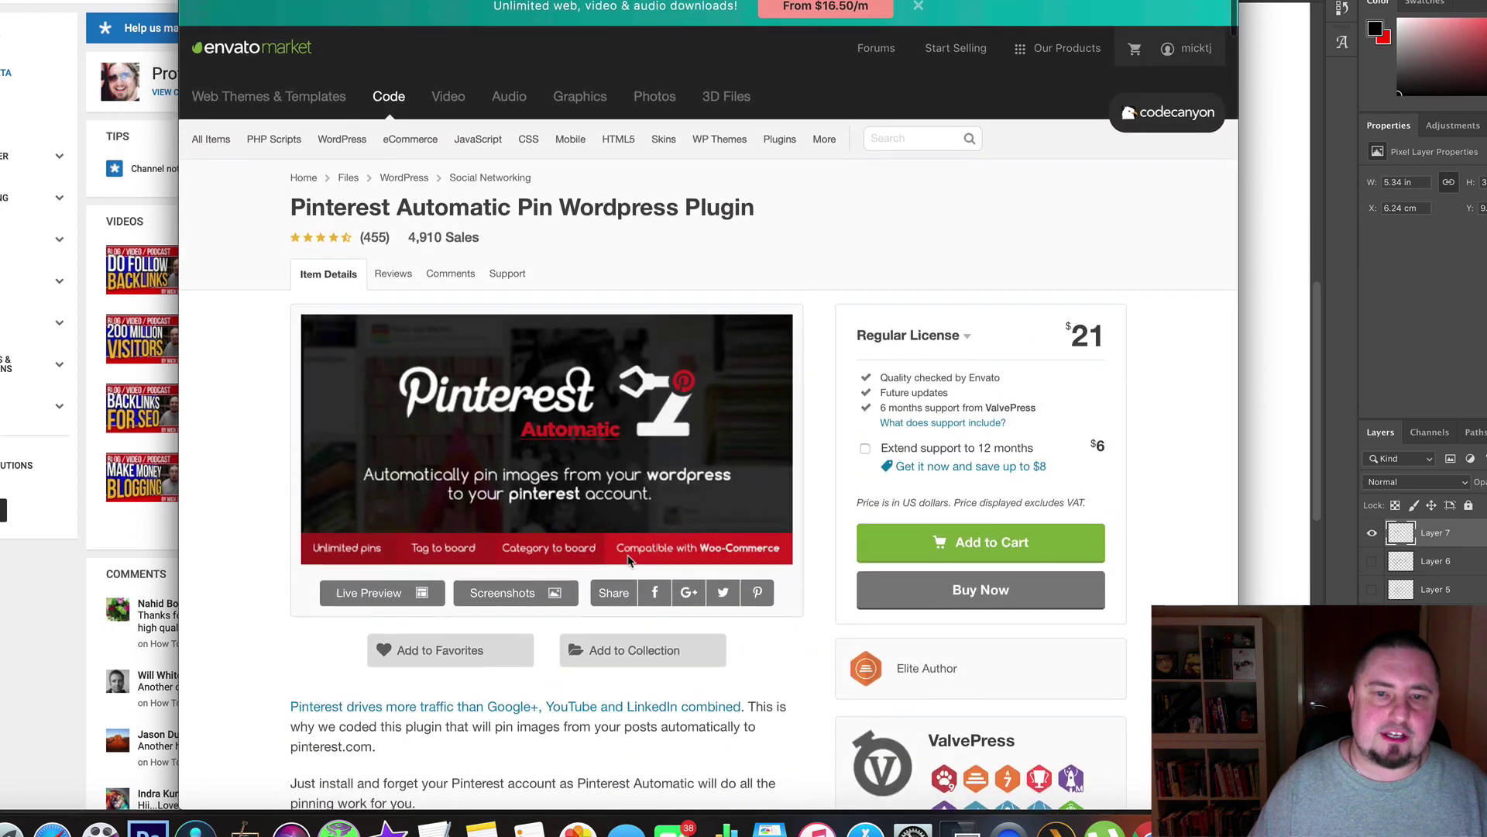
scroll(629, 561, down, 3)
scroll(629, 561, up, 3)
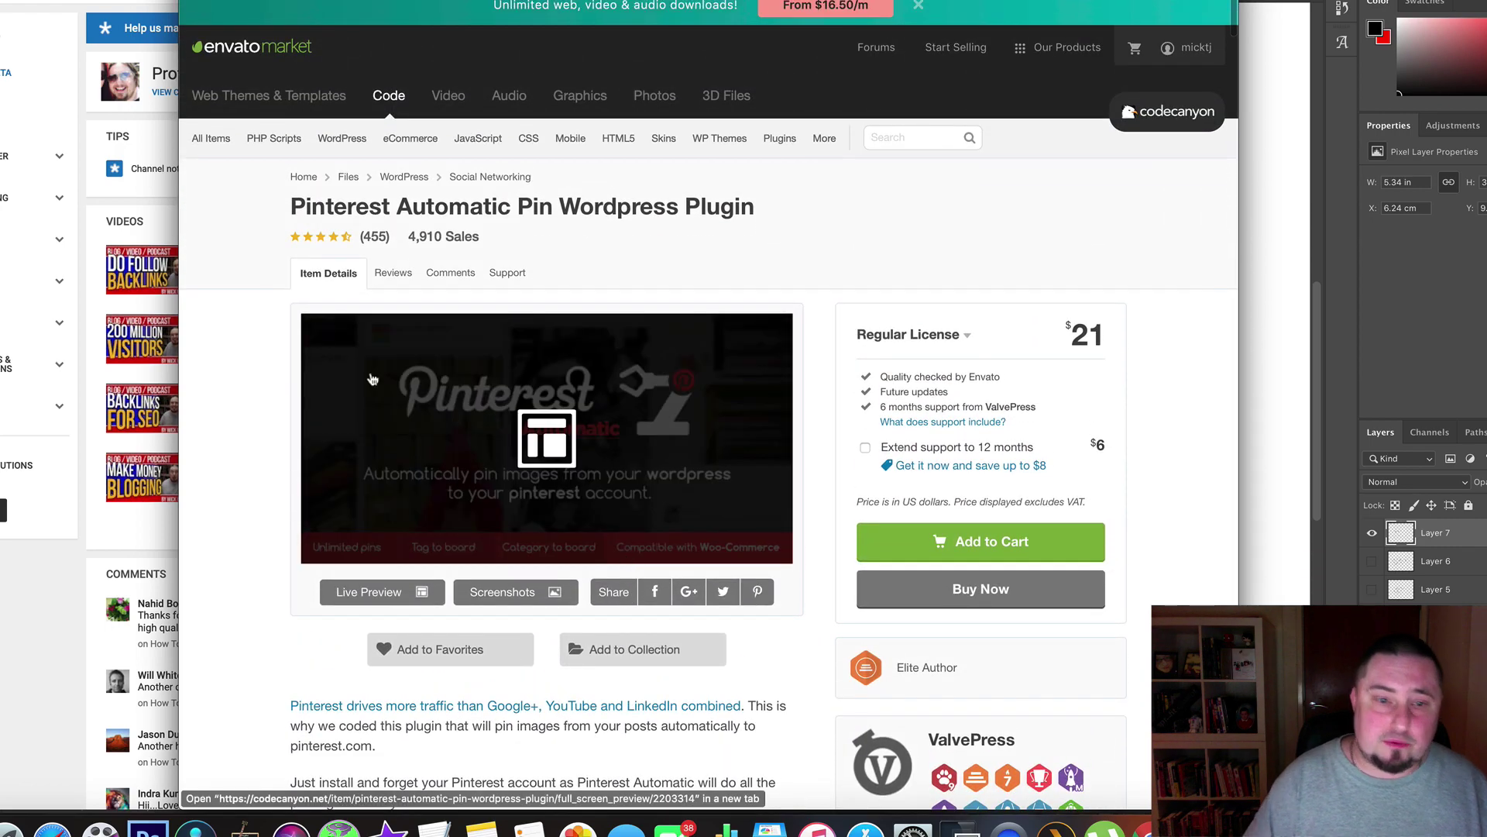
scroll(607, 365, down, 2)
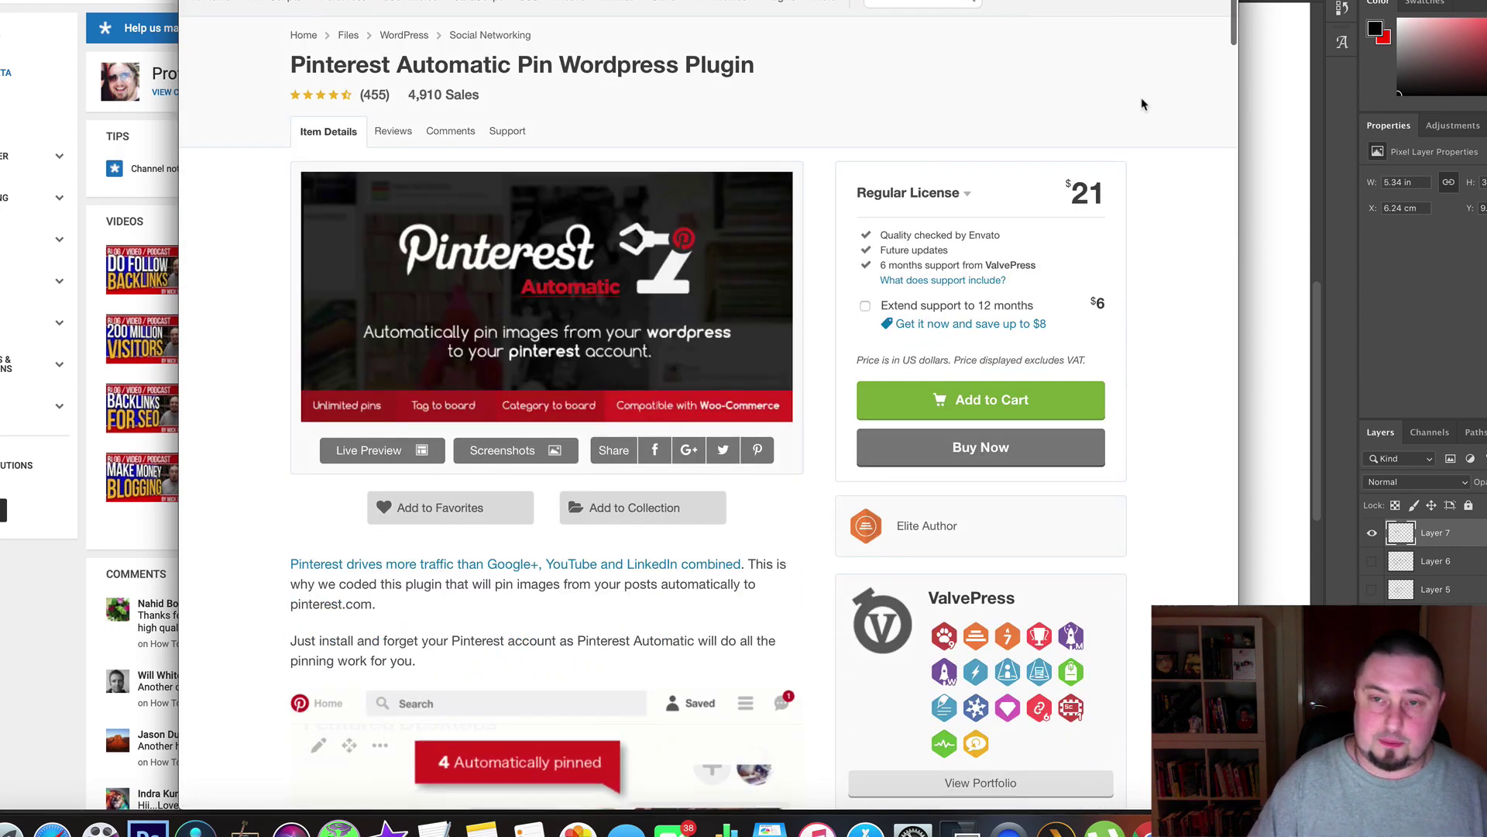
Switch to Photoshop, hide Layer 7 with the Pinterest notes and add a new blank layer.
click(1257, 48)
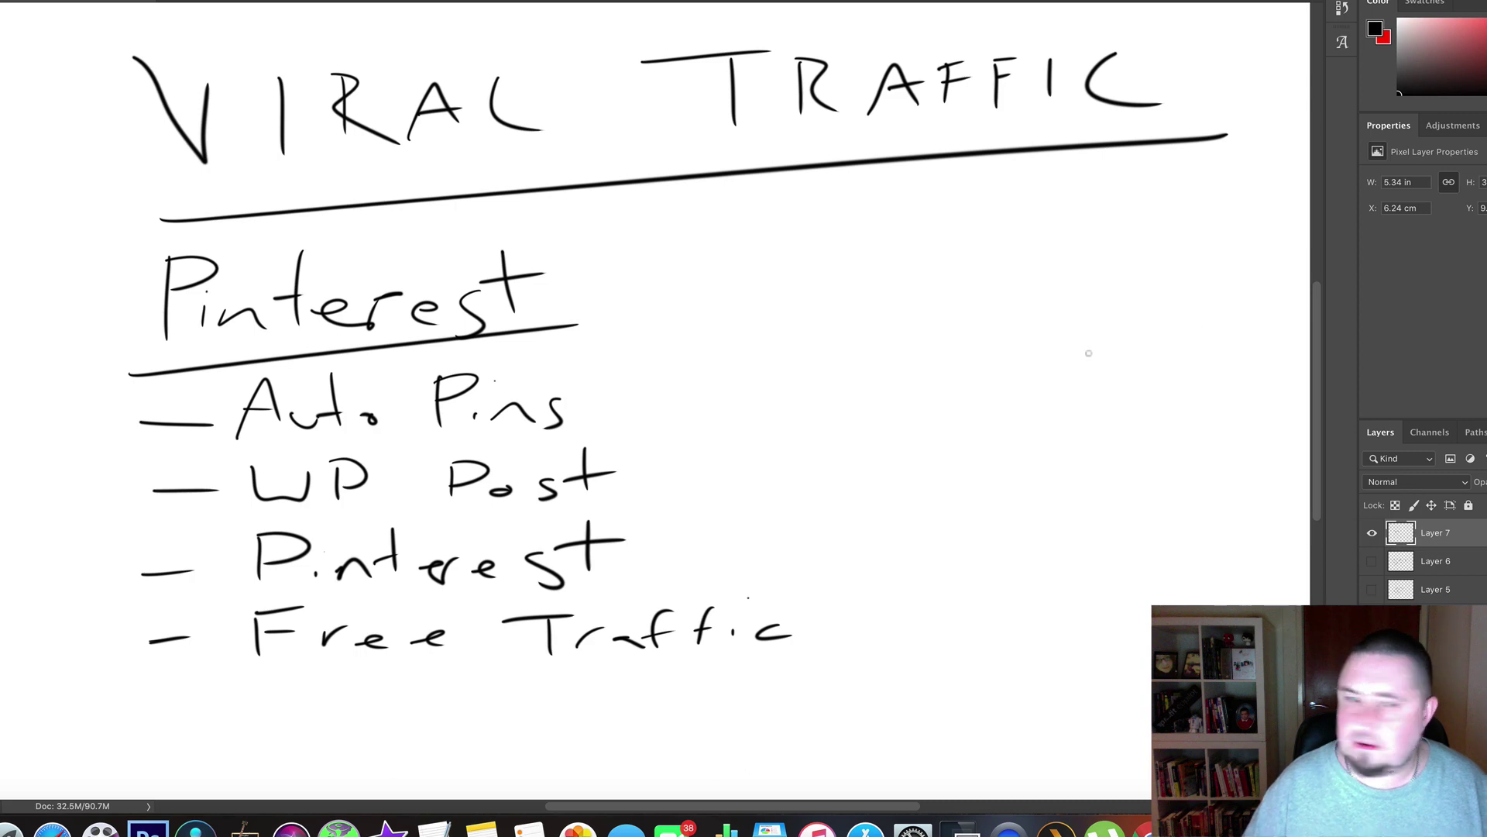
click(1372, 533)
key(super+shift+alt+n)
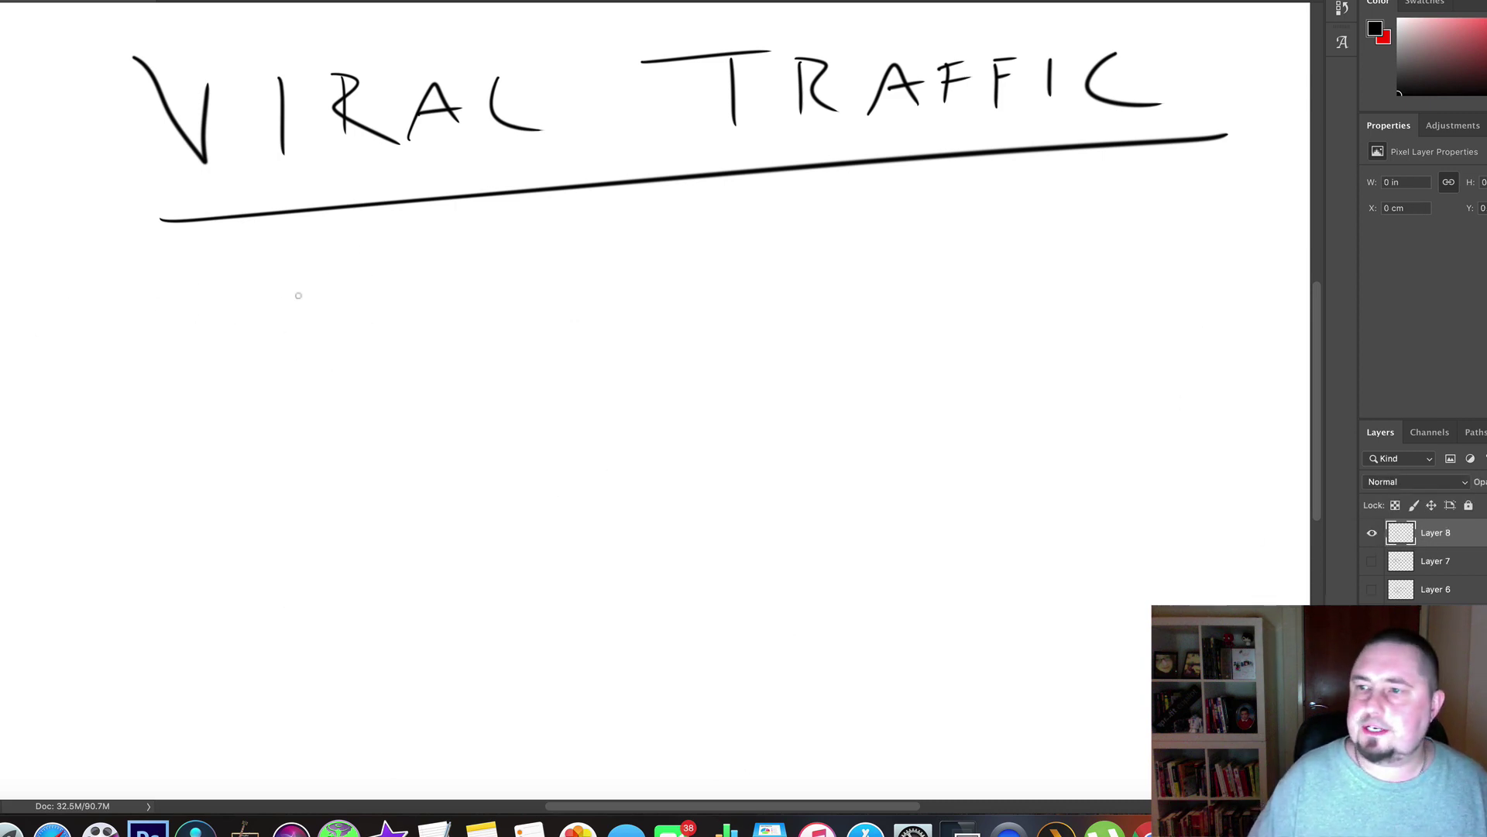
Handwrite the heading "Re-Distribution" below the Viral Traffic title and underline it.
mouse_move(119, 248)
mouse_down()
mouse_move(139, 341)
mouse_move(130, 290)
mouse_move(176, 321)
mouse_up()
drag(182, 305, 313, 314)
drag(306, 261, 318, 316)
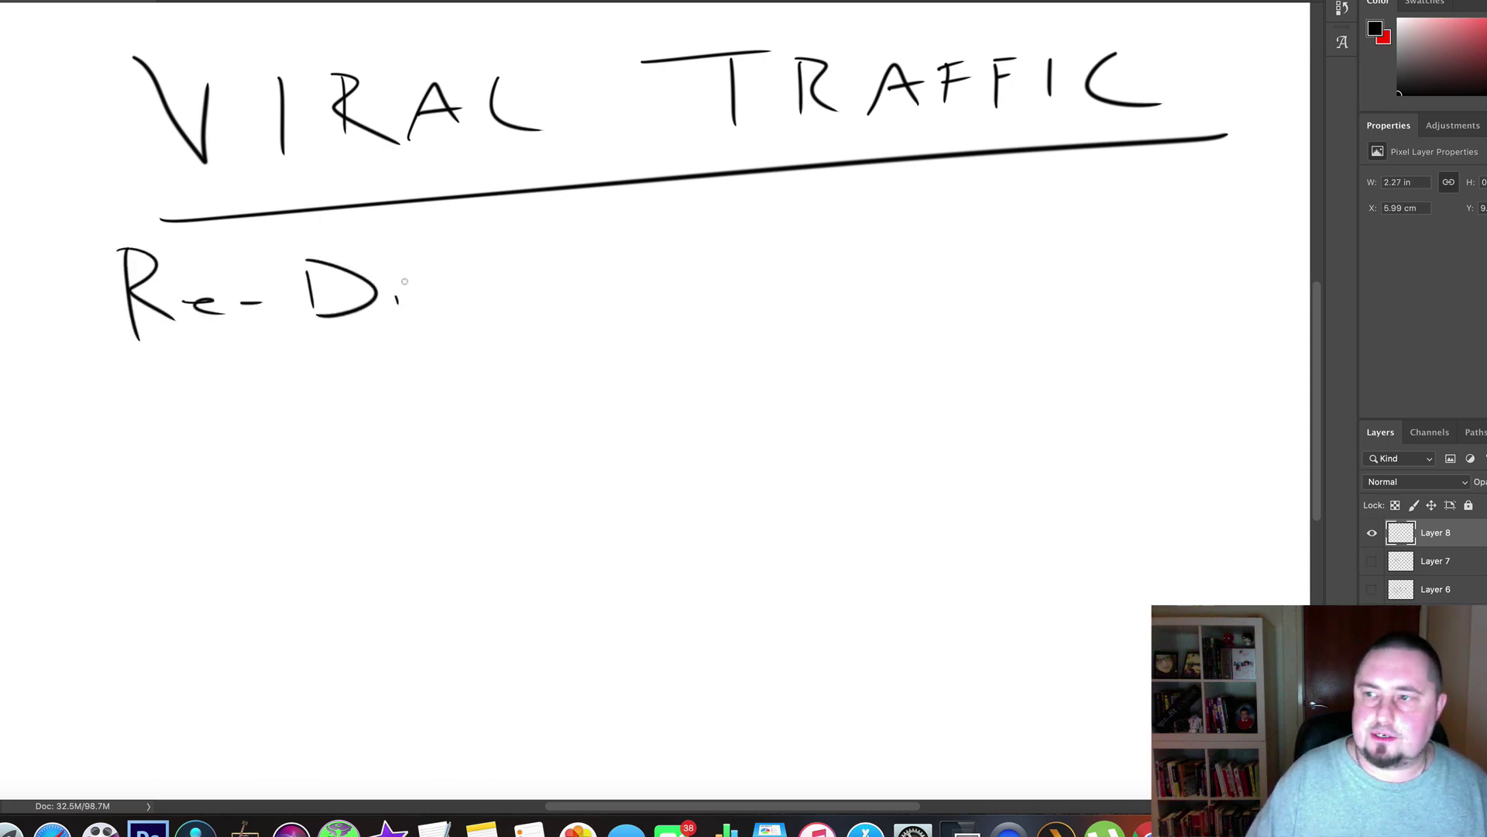
drag(440, 283, 426, 311)
drag(458, 242, 461, 292)
drag(438, 280, 608, 298)
click(525, 222)
drag(636, 246, 631, 285)
mouse_move(624, 281)
mouse_down()
mouse_move(726, 271)
mouse_move(774, 291)
mouse_up()
drag(109, 372, 701, 311)
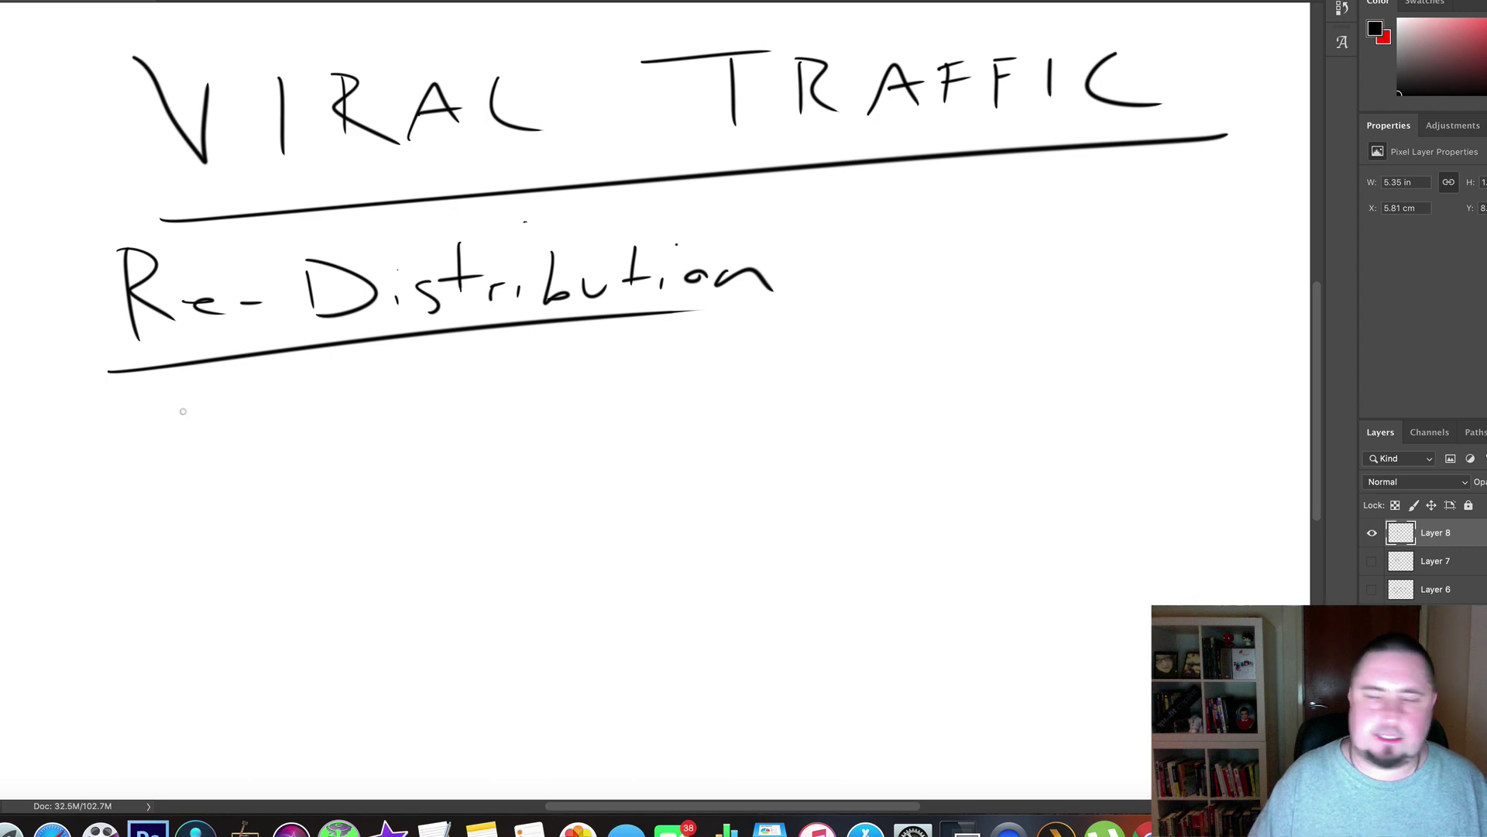
Handwrite the first bullet "Cross Posting" below the Re-Distribution heading.
drag(108, 411, 152, 411)
mouse_move(224, 388)
mouse_down()
mouse_move(225, 423)
mouse_move(247, 401)
mouse_up()
drag(267, 398, 290, 419)
mouse_move(379, 377)
mouse_down()
mouse_move(382, 420)
mouse_move(386, 401)
mouse_move(435, 396)
mouse_move(452, 414)
mouse_up()
drag(499, 348, 494, 399)
mouse_move(482, 394)
mouse_down()
mouse_move(633, 386)
mouse_move(593, 434)
mouse_up()
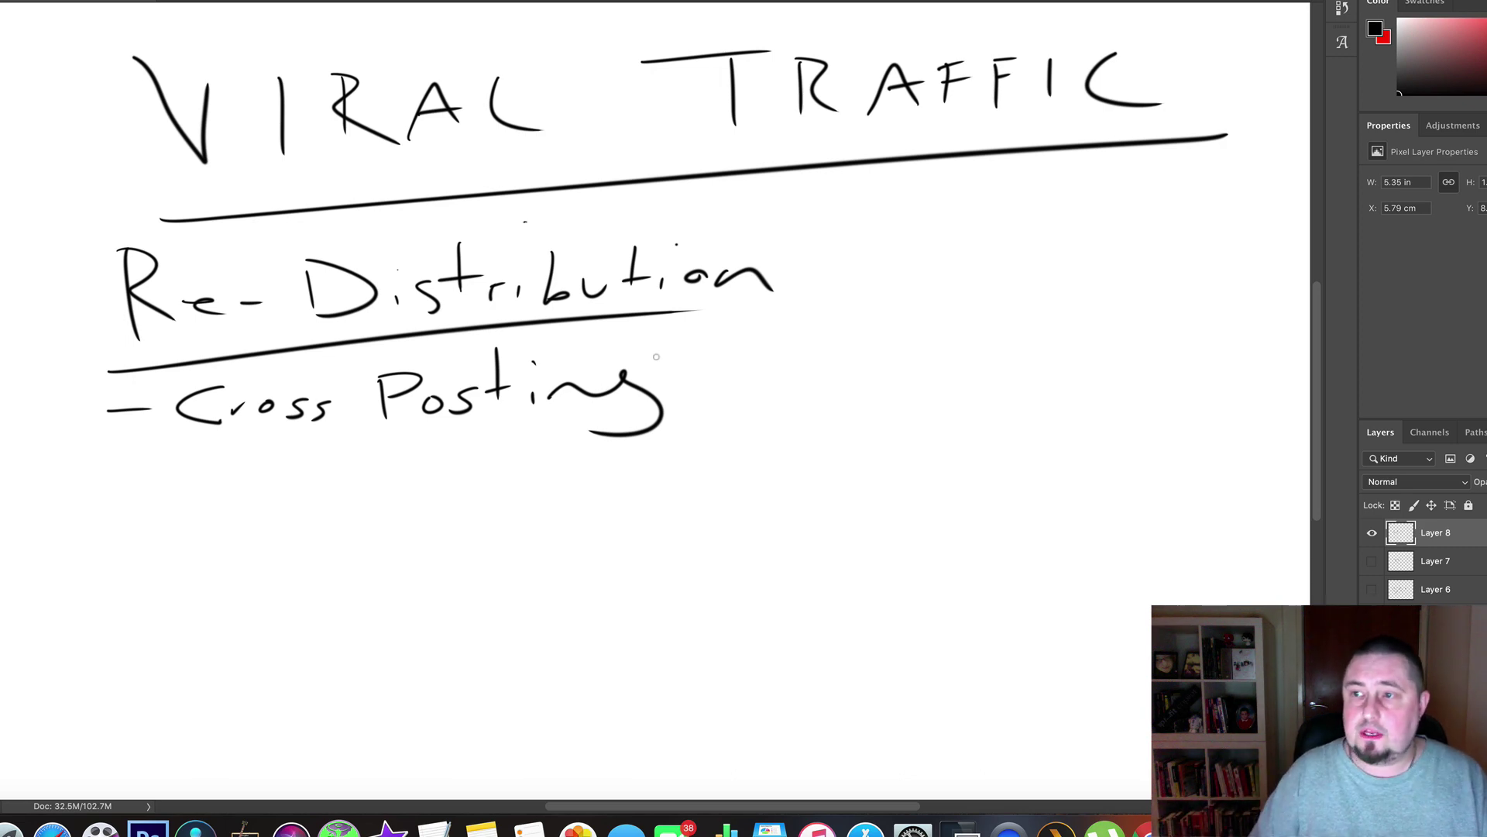
Handwrite the bullet "Don't Have VA." below the Cross Posting line.
drag(160, 483, 365, 478)
click(385, 463)
mouse_move(400, 440)
mouse_down()
mouse_move(398, 470)
mouse_move(491, 454)
mouse_up()
mouse_move(501, 436)
mouse_down()
mouse_move(502, 471)
mouse_move(688, 445)
mouse_move(696, 457)
mouse_up()
drag(605, 430, 700, 442)
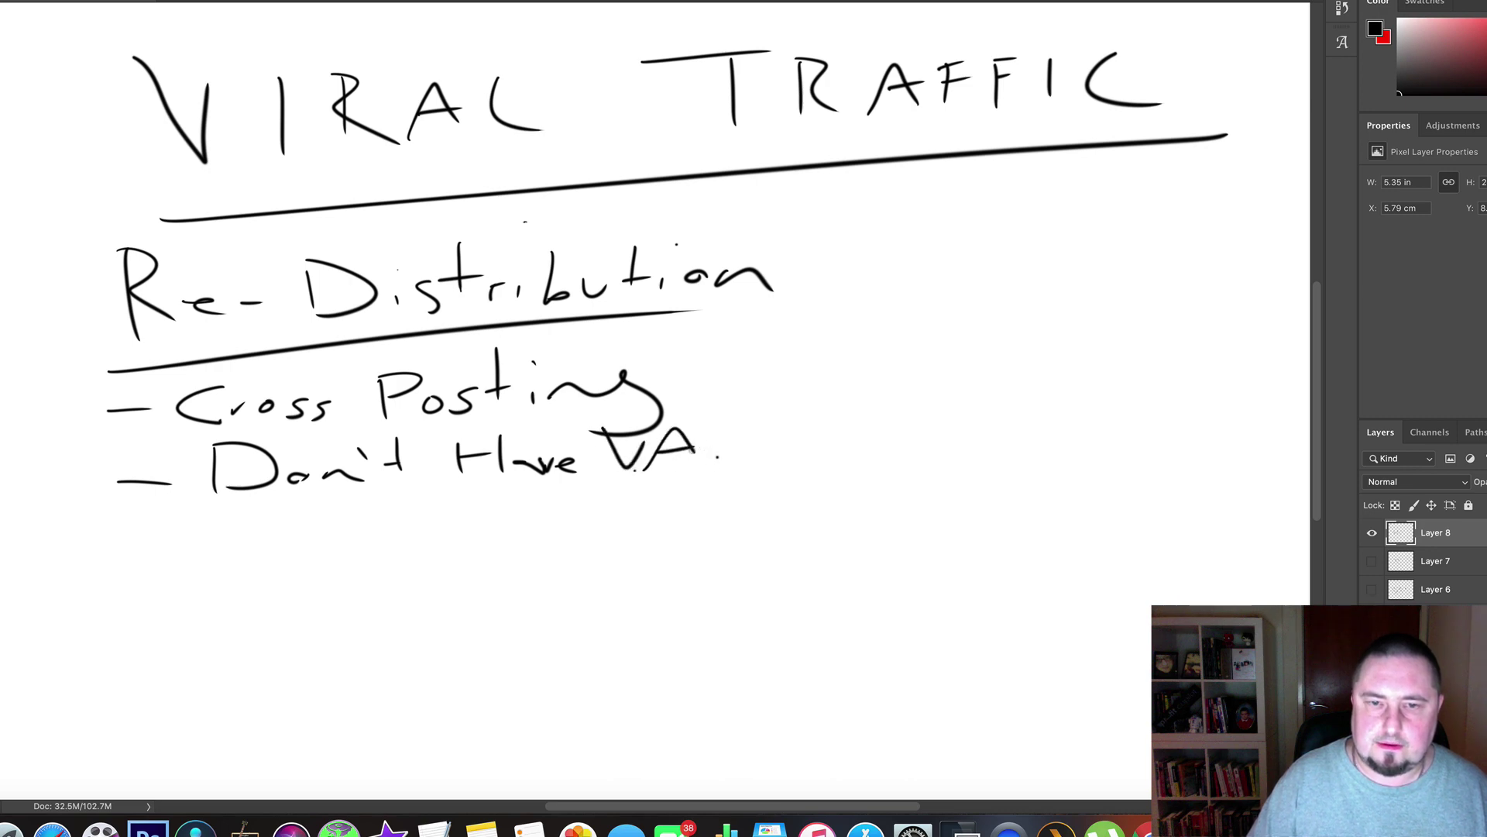
Handwrite the bullet "Automate" as the third line under the Re-Distribution heading.
mouse_move(114, 536)
mouse_down()
mouse_move(237, 513)
mouse_move(256, 545)
mouse_up()
mouse_move(222, 540)
mouse_down()
mouse_move(311, 517)
mouse_move(337, 540)
mouse_up()
drag(326, 530, 448, 537)
mouse_move(484, 524)
mouse_down()
mouse_move(475, 533)
mouse_move(509, 502)
mouse_move(529, 526)
mouse_up()
mouse_move(505, 520)
mouse_down()
mouse_move(575, 535)
mouse_move(556, 515)
mouse_up()
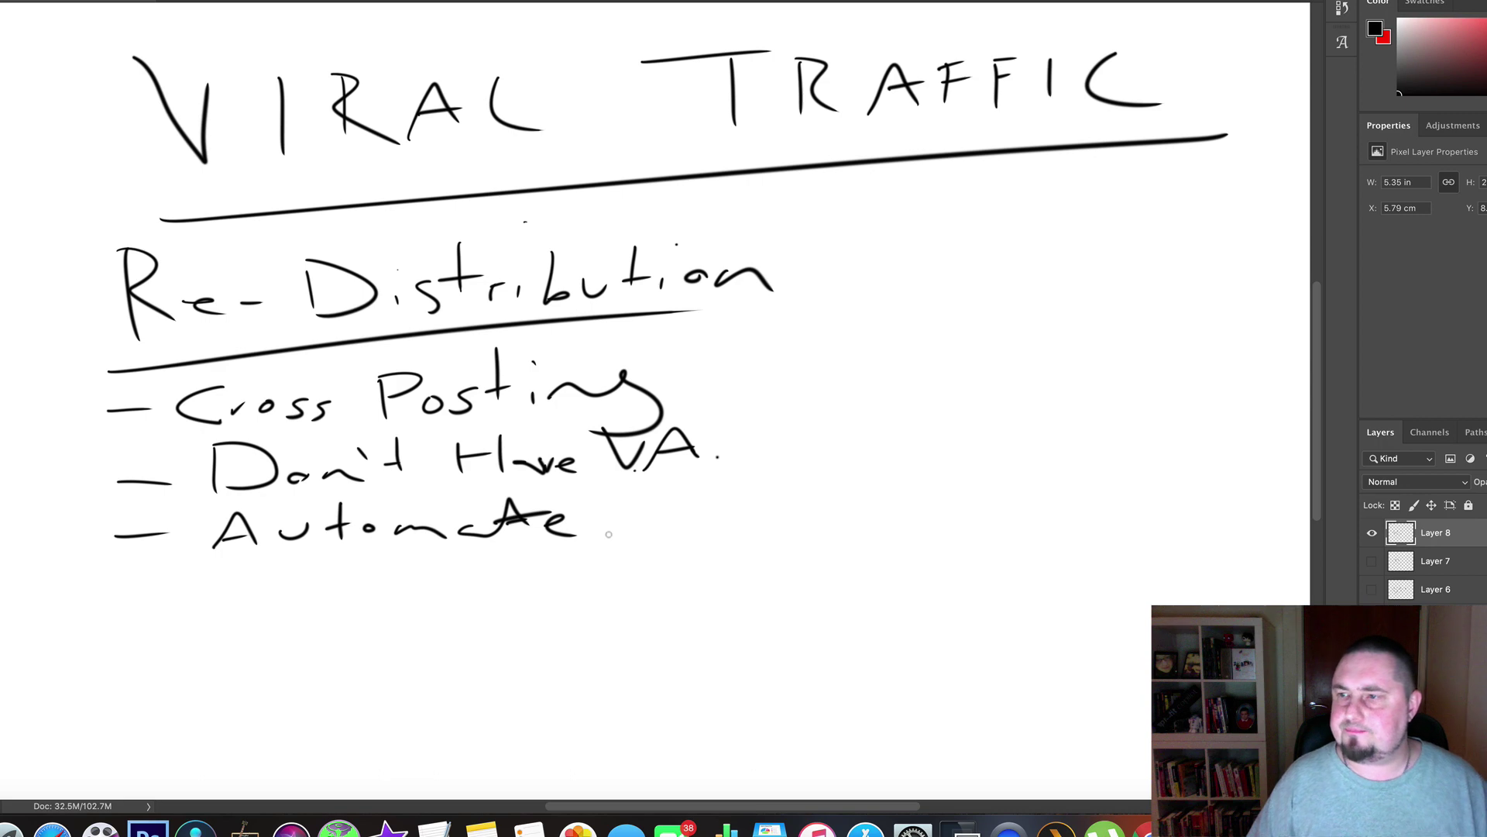
Handwrite the bullet "Specific Results" below the Automate line.
mouse_move(124, 606)
mouse_down()
mouse_move(190, 593)
mouse_move(192, 629)
mouse_move(262, 634)
mouse_move(286, 613)
mouse_up()
drag(301, 611, 330, 622)
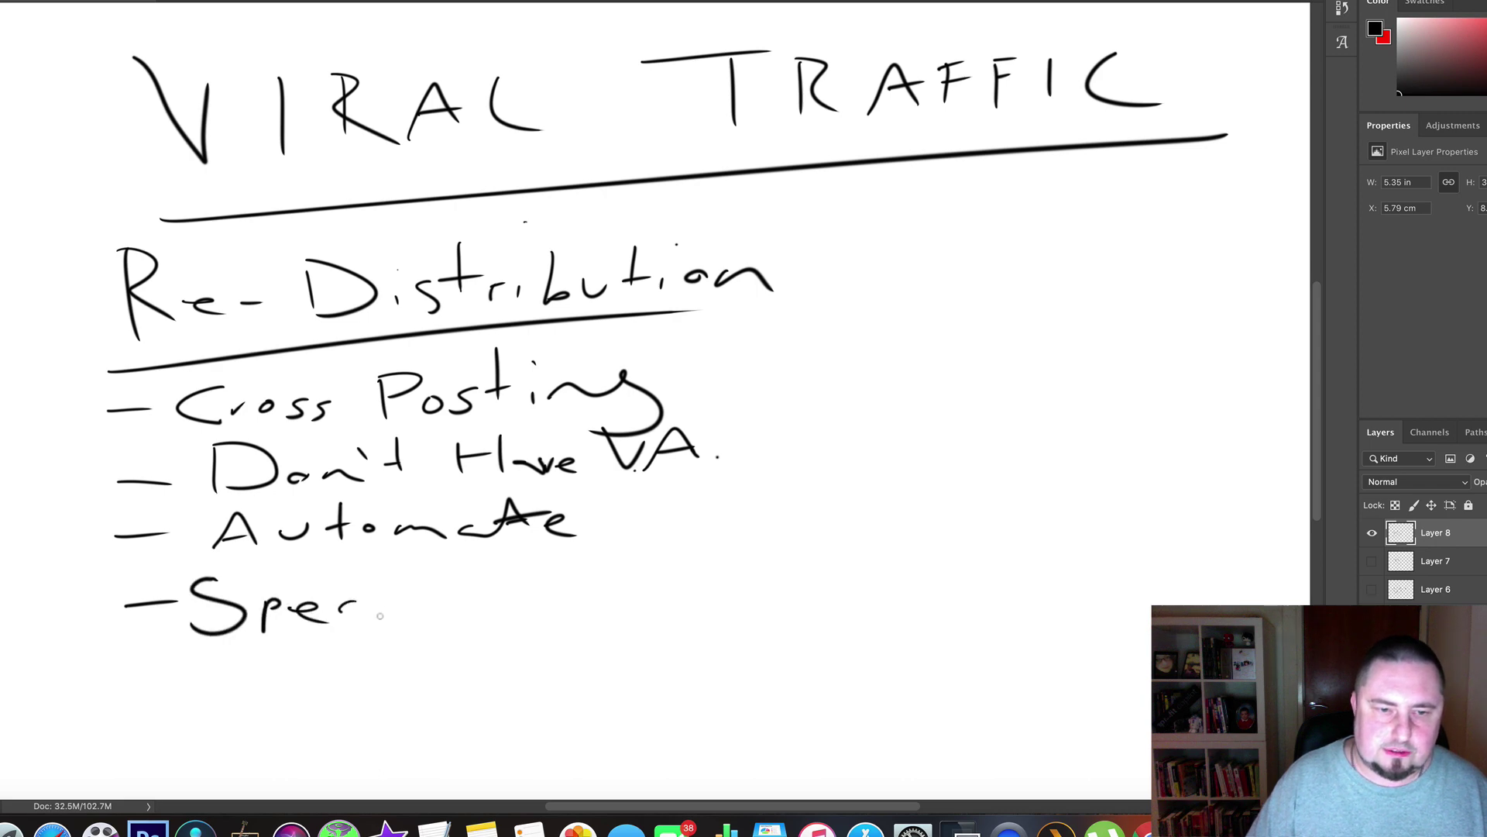
mouse_move(419, 577)
mouse_down()
mouse_move(409, 614)
mouse_move(469, 612)
mouse_up()
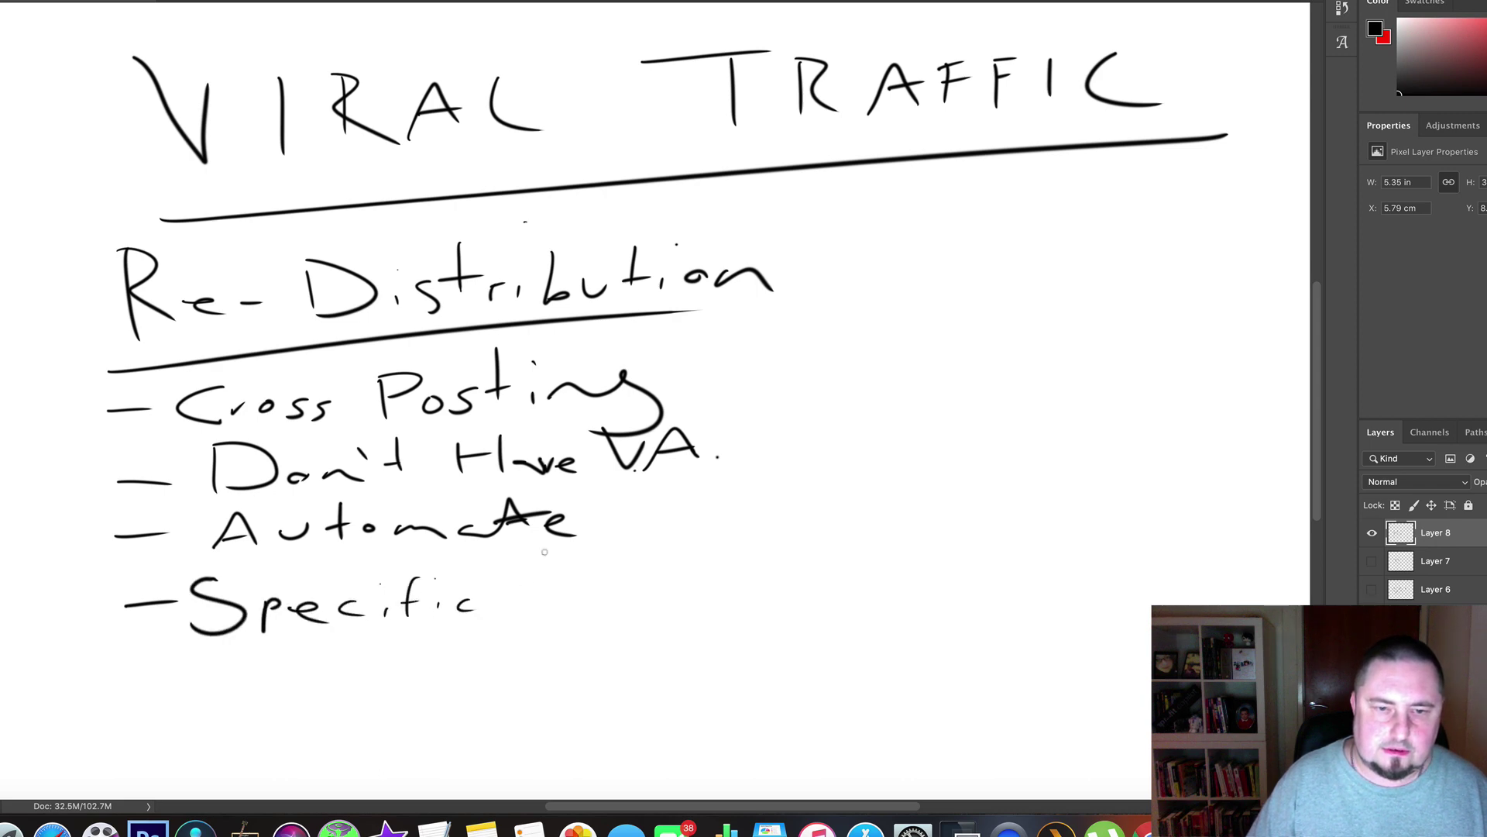
drag(533, 571, 534, 616)
mouse_move(533, 572)
mouse_down()
mouse_move(542, 597)
mouse_move(581, 613)
mouse_up()
drag(584, 602, 609, 609)
drag(651, 589, 626, 616)
mouse_move(659, 589)
mouse_down()
mouse_move(664, 601)
mouse_move(701, 581)
mouse_up()
mouse_move(727, 542)
mouse_down()
mouse_move(739, 596)
mouse_move(705, 595)
mouse_up()
drag(771, 574, 753, 603)
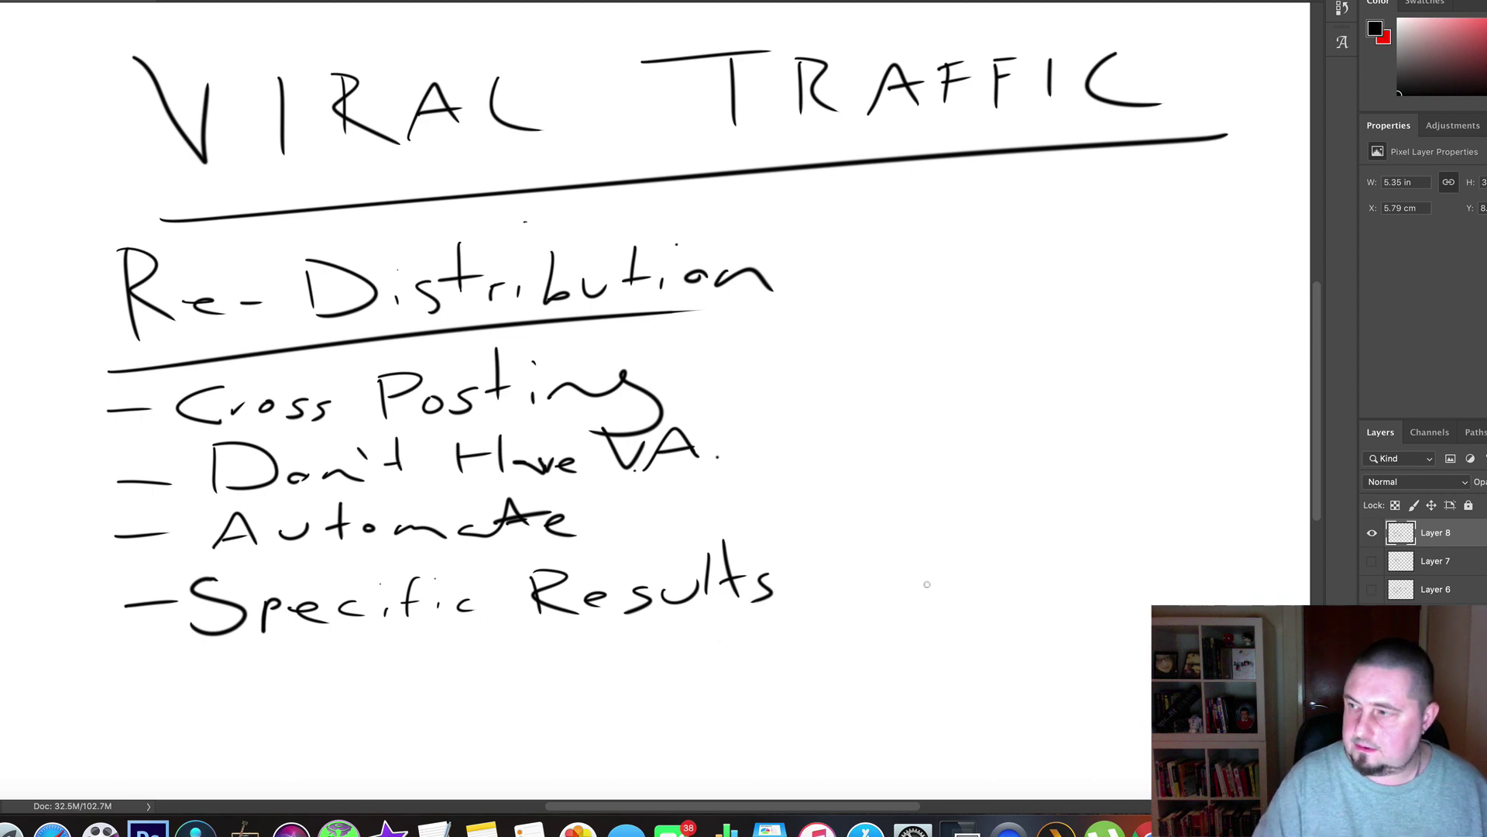
Handwrite the last bullet "FB > Twitter" below the Specific Results line.
mouse_move(120, 684)
mouse_down()
mouse_move(203, 685)
mouse_move(253, 715)
mouse_move(274, 682)
mouse_move(319, 707)
mouse_move(349, 686)
mouse_move(430, 701)
mouse_move(410, 707)
mouse_up()
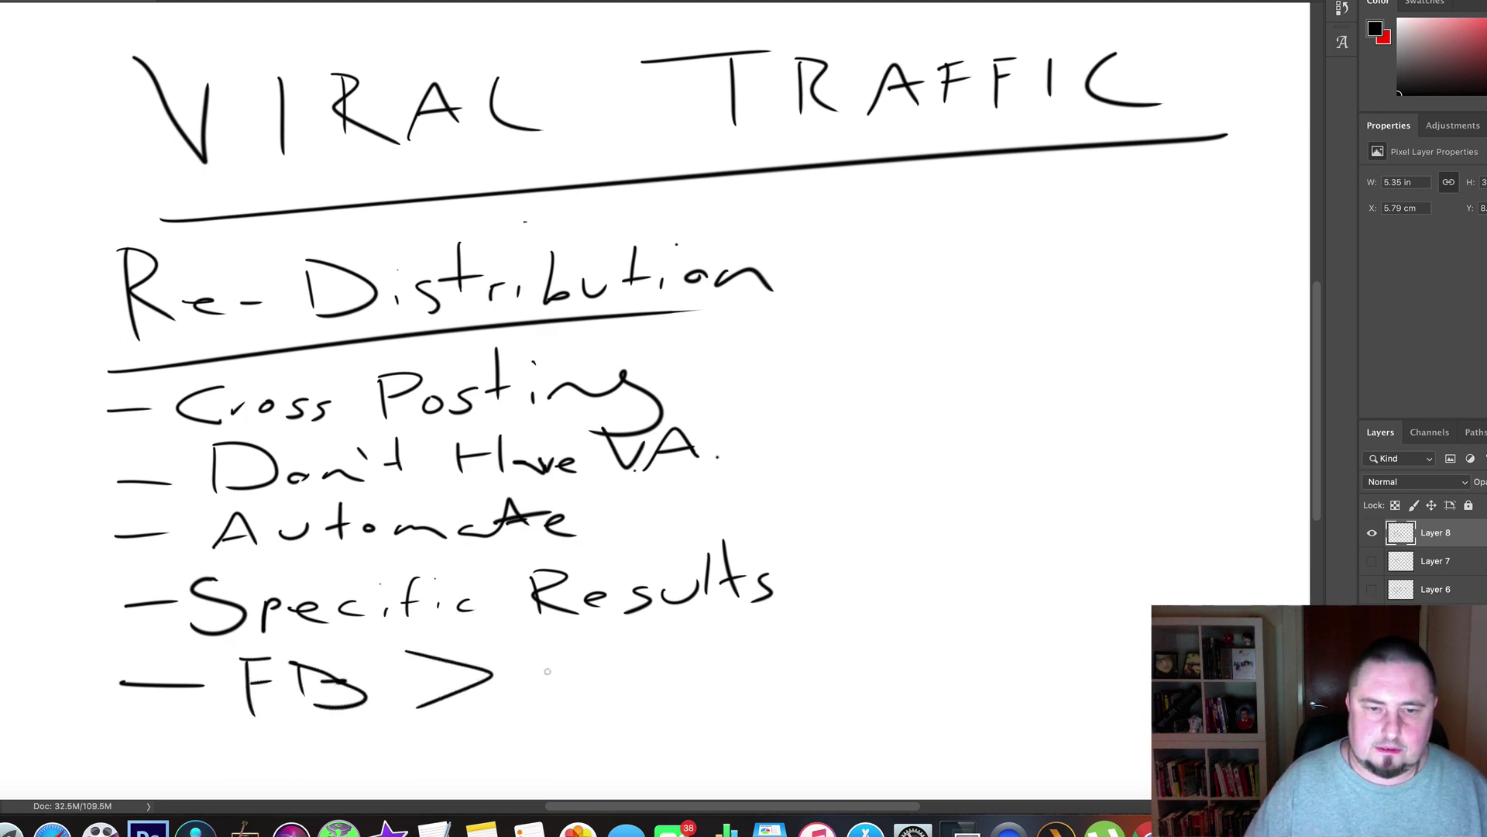
mouse_move(519, 657)
mouse_down()
mouse_move(577, 657)
mouse_move(547, 688)
mouse_move(616, 687)
mouse_up()
mouse_move(629, 645)
mouse_down()
mouse_move(628, 681)
mouse_move(670, 671)
mouse_move(650, 696)
mouse_up()
drag(668, 685, 736, 655)
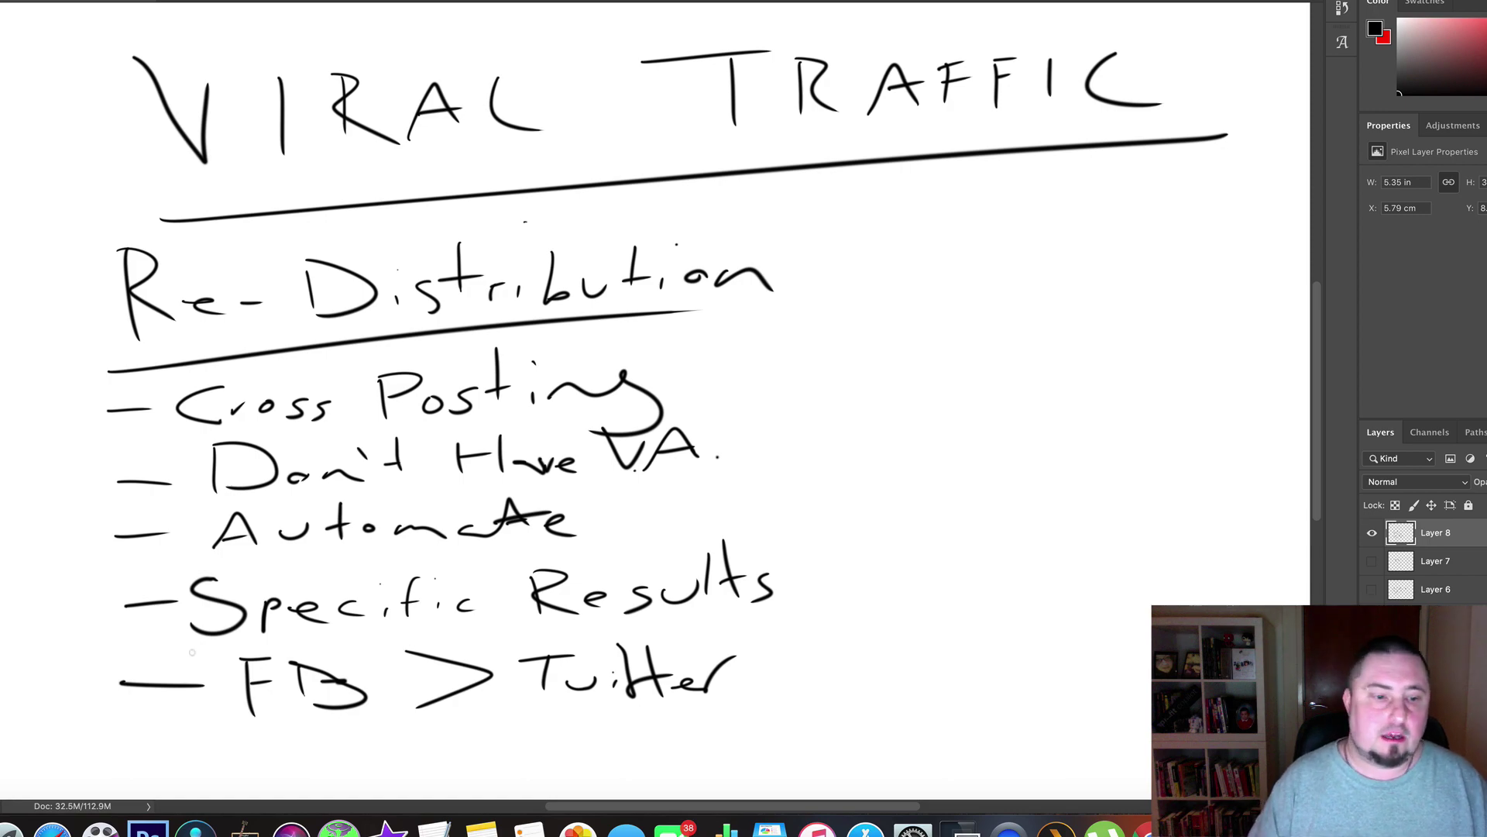
Switch to IFTTT in the browser, view its About page and return to the recommended applets.
click(52, 826)
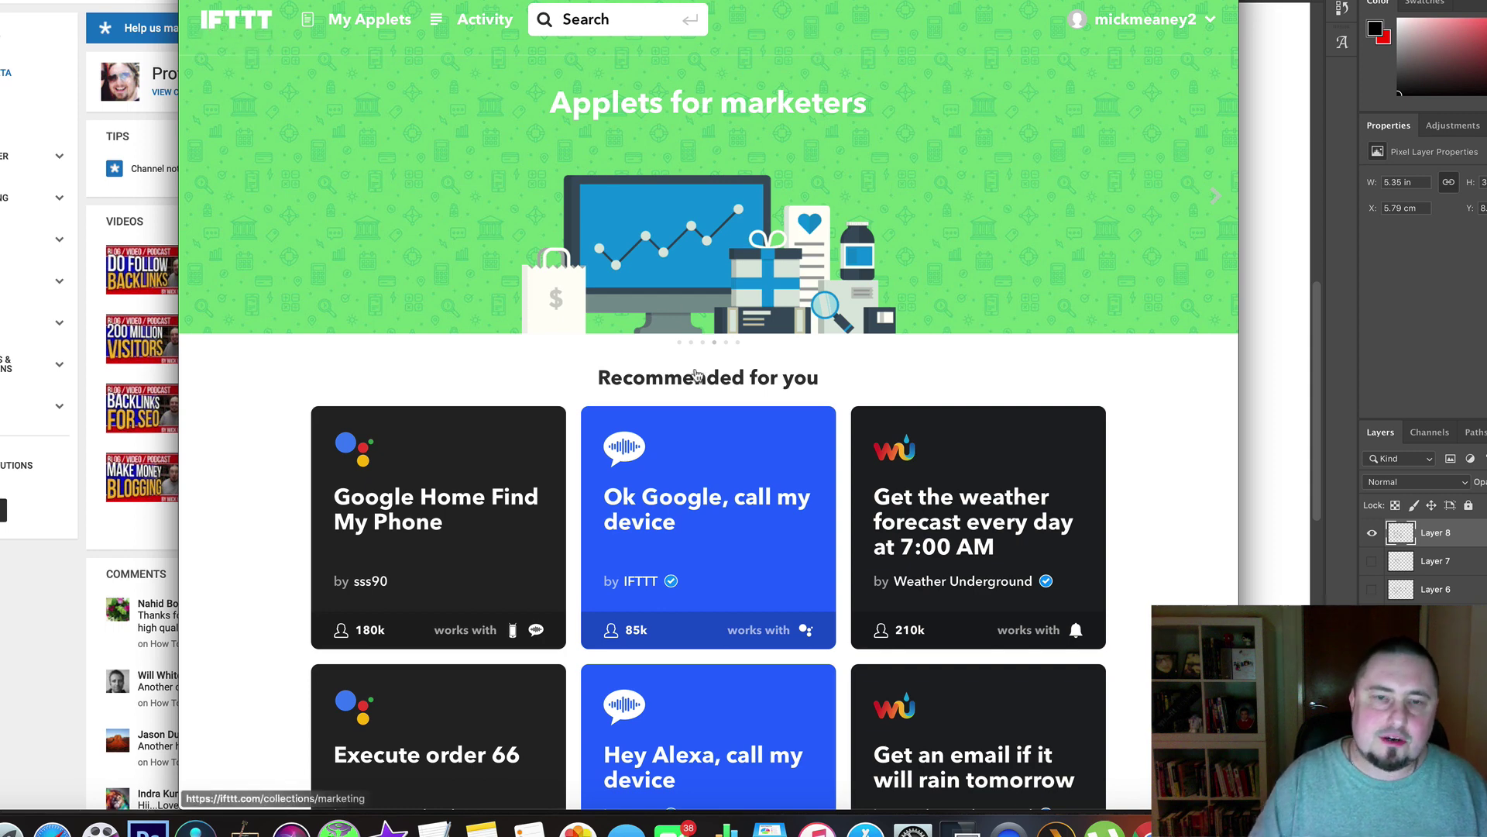
scroll(674, 309, down, 15)
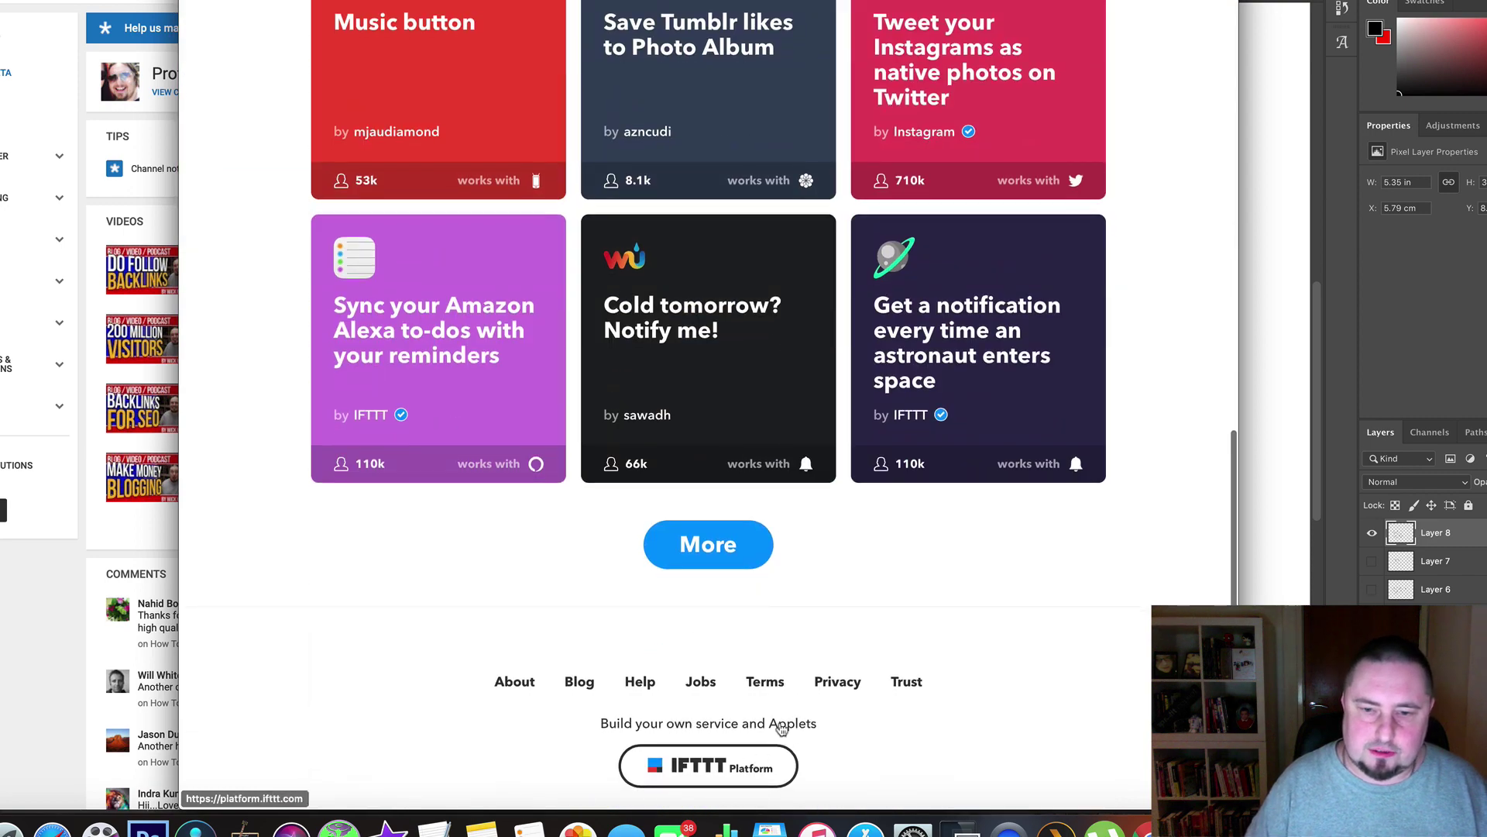
click(524, 688)
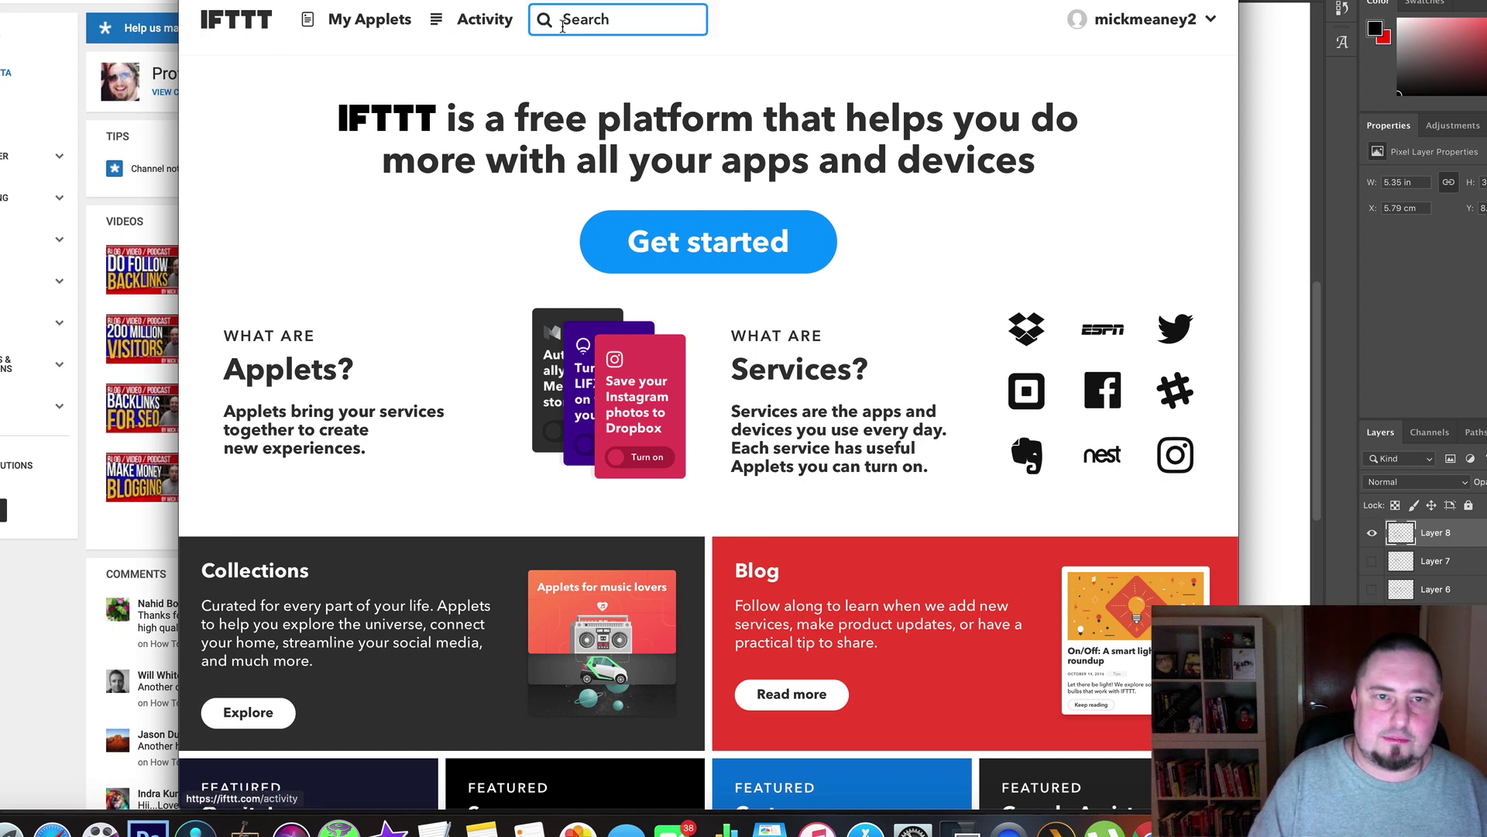
click(784, 211)
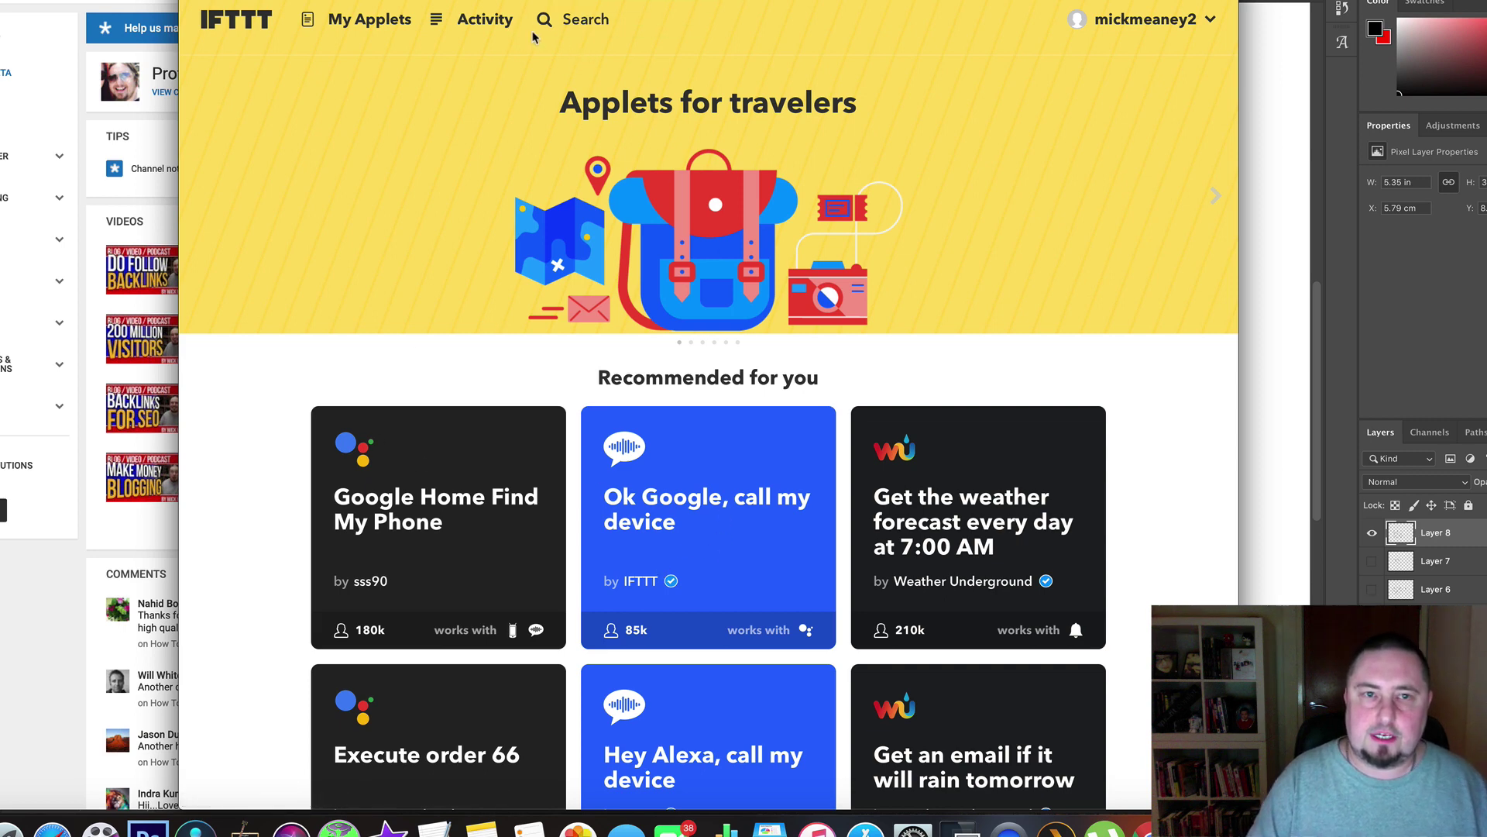
Search IFTTT for "facebook twitter" and bring the matching applets into view.
click(586, 21)
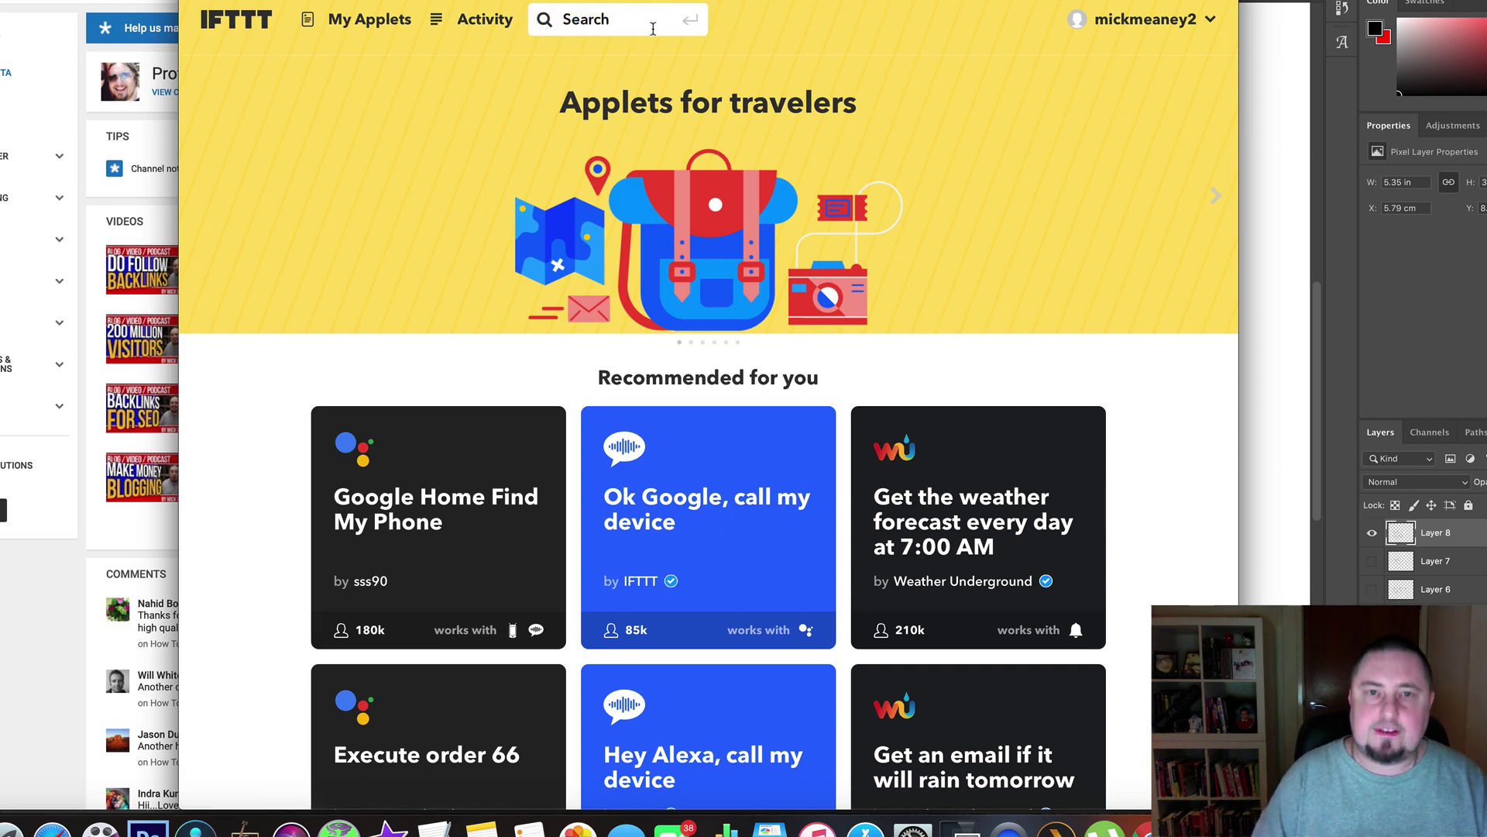
text(faceboo)
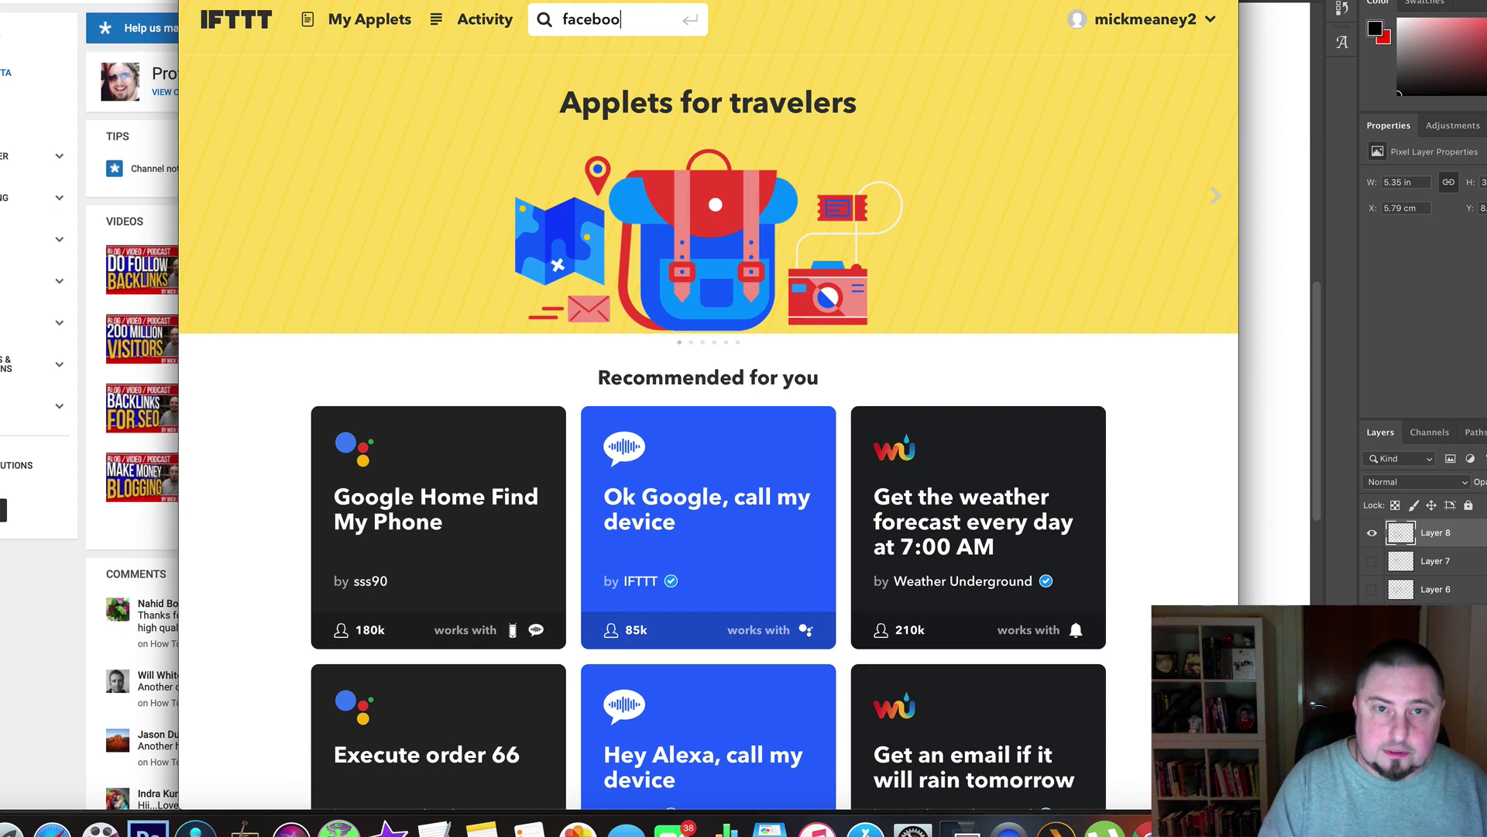
text(k twitter)
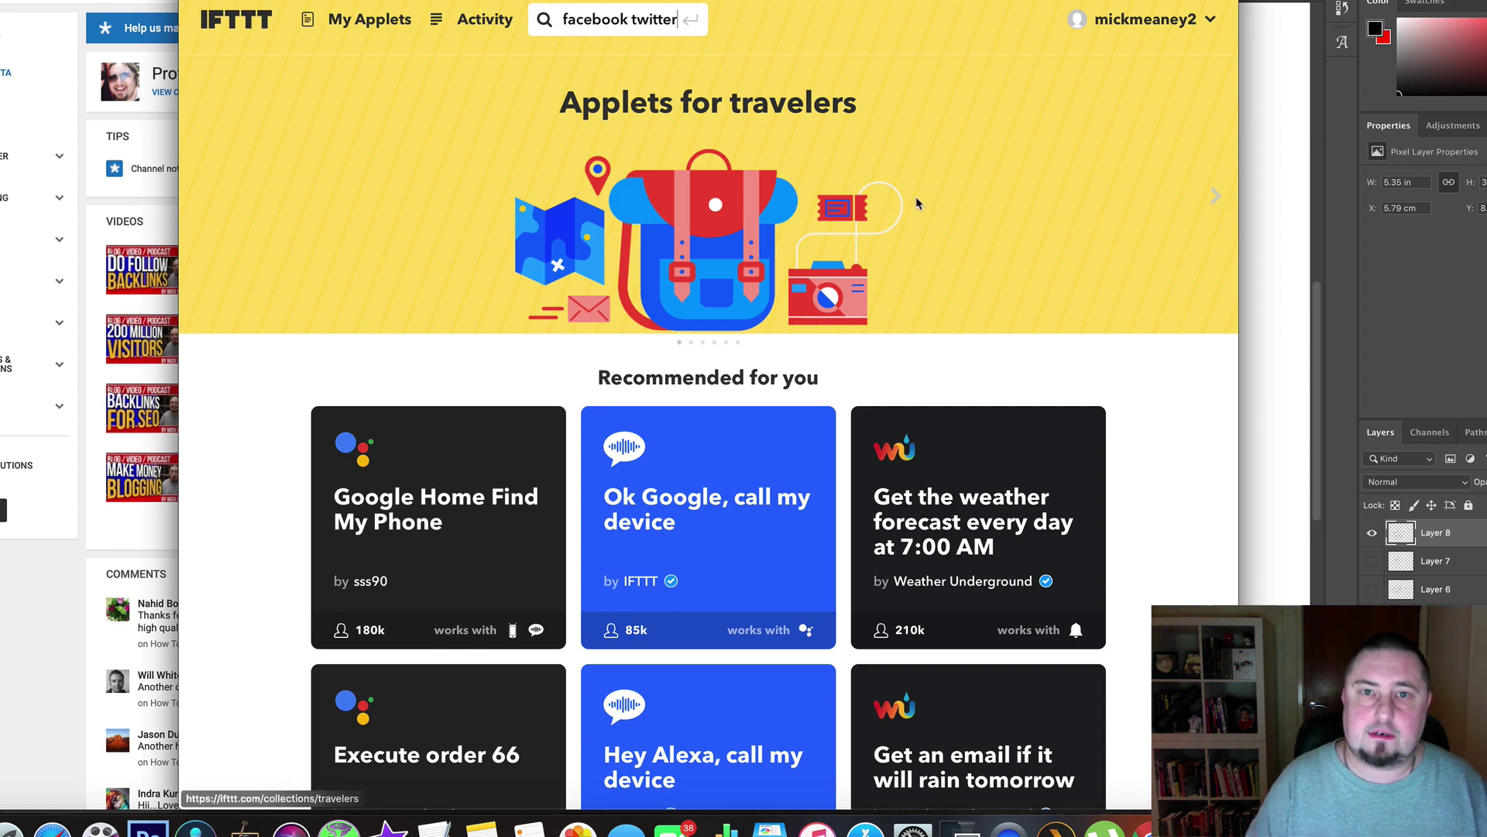
key(Return)
scroll(432, 460, down, 3)
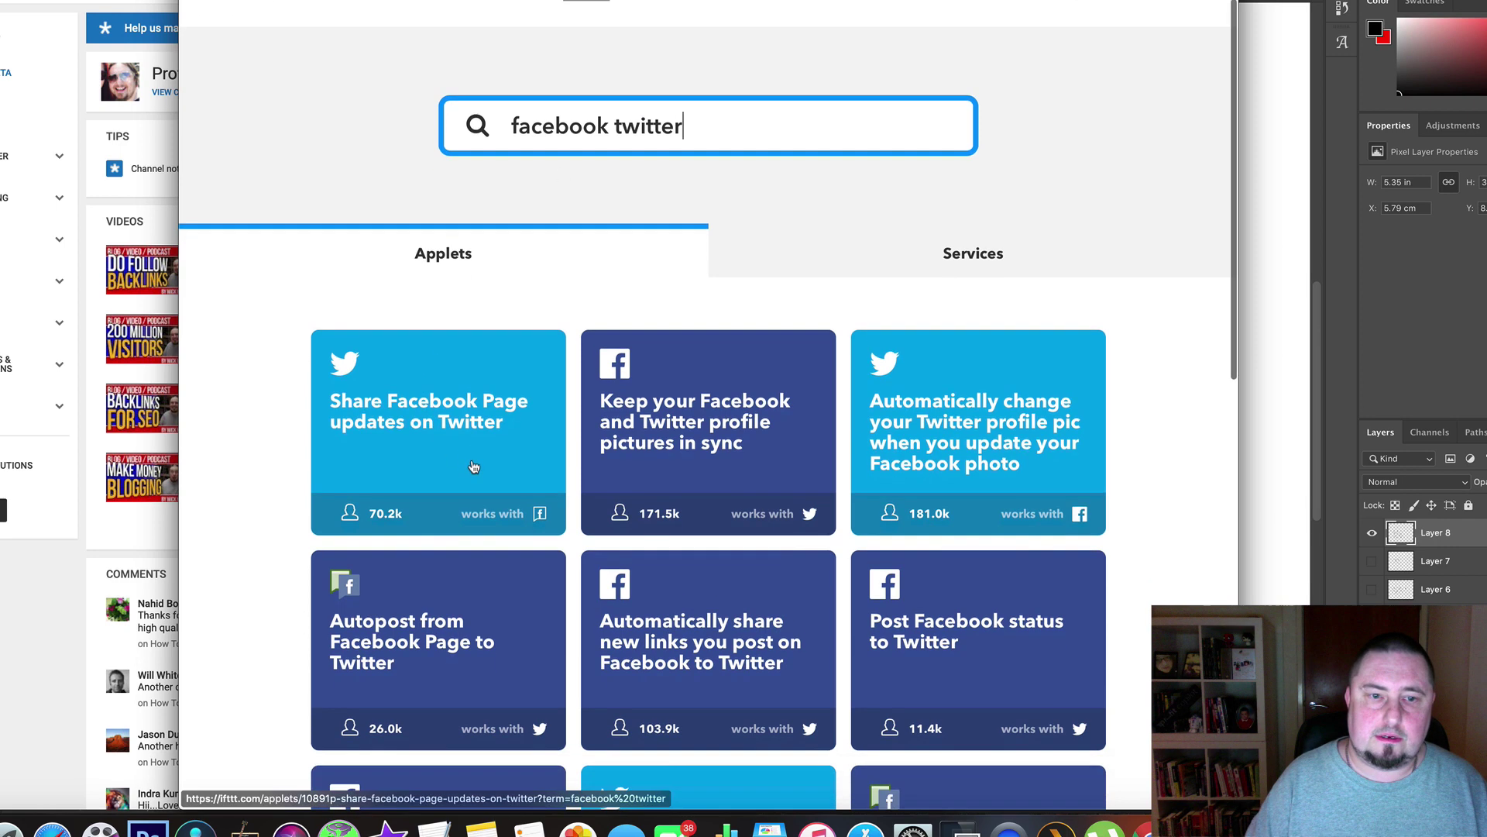
Look through the Facebook and Twitter applets for cross-posting options and return to the search field.
scroll(372, 310, down, 1)
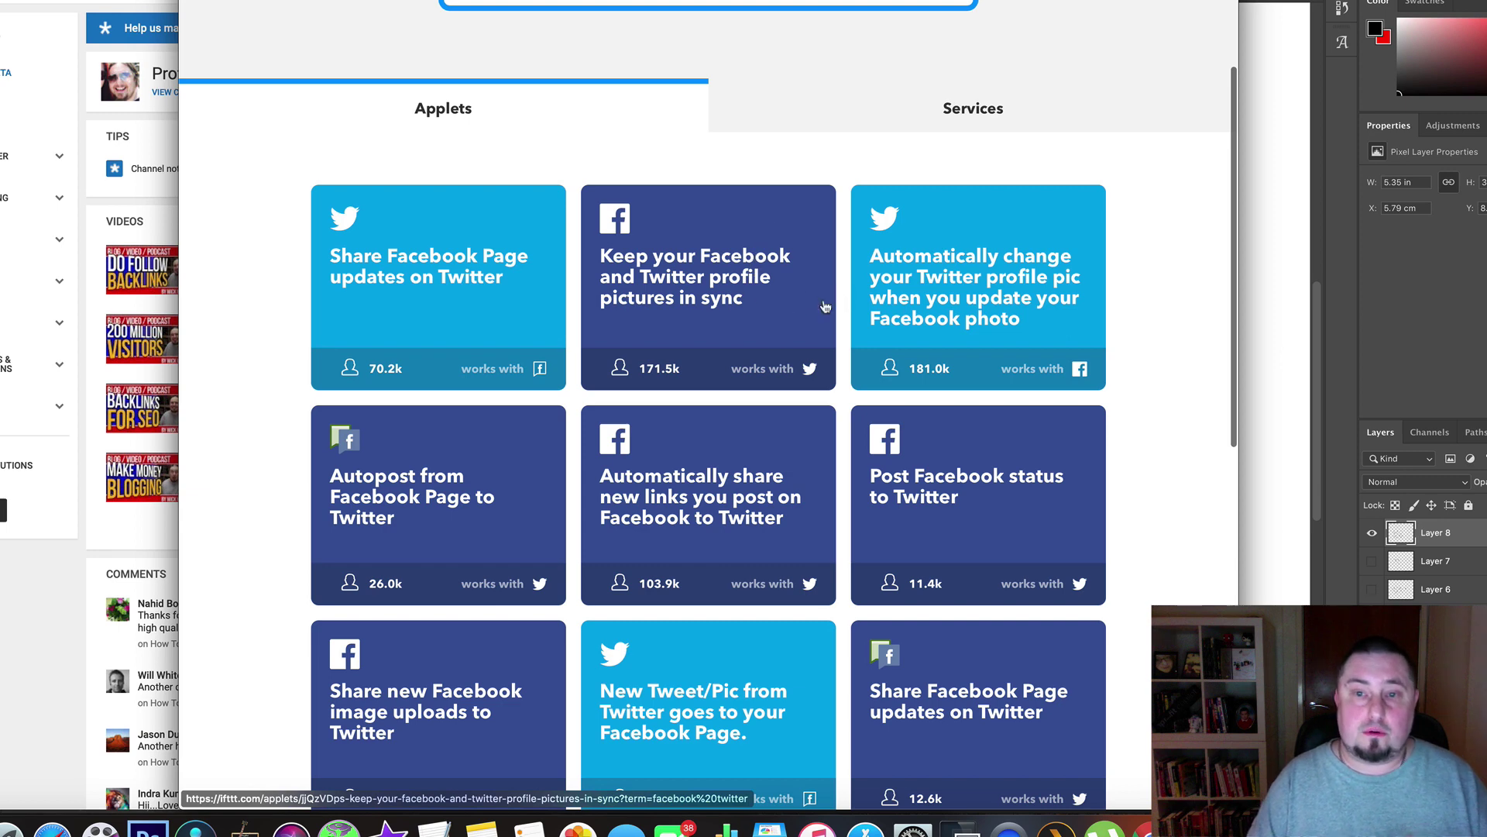
scroll(774, 298, down, 1)
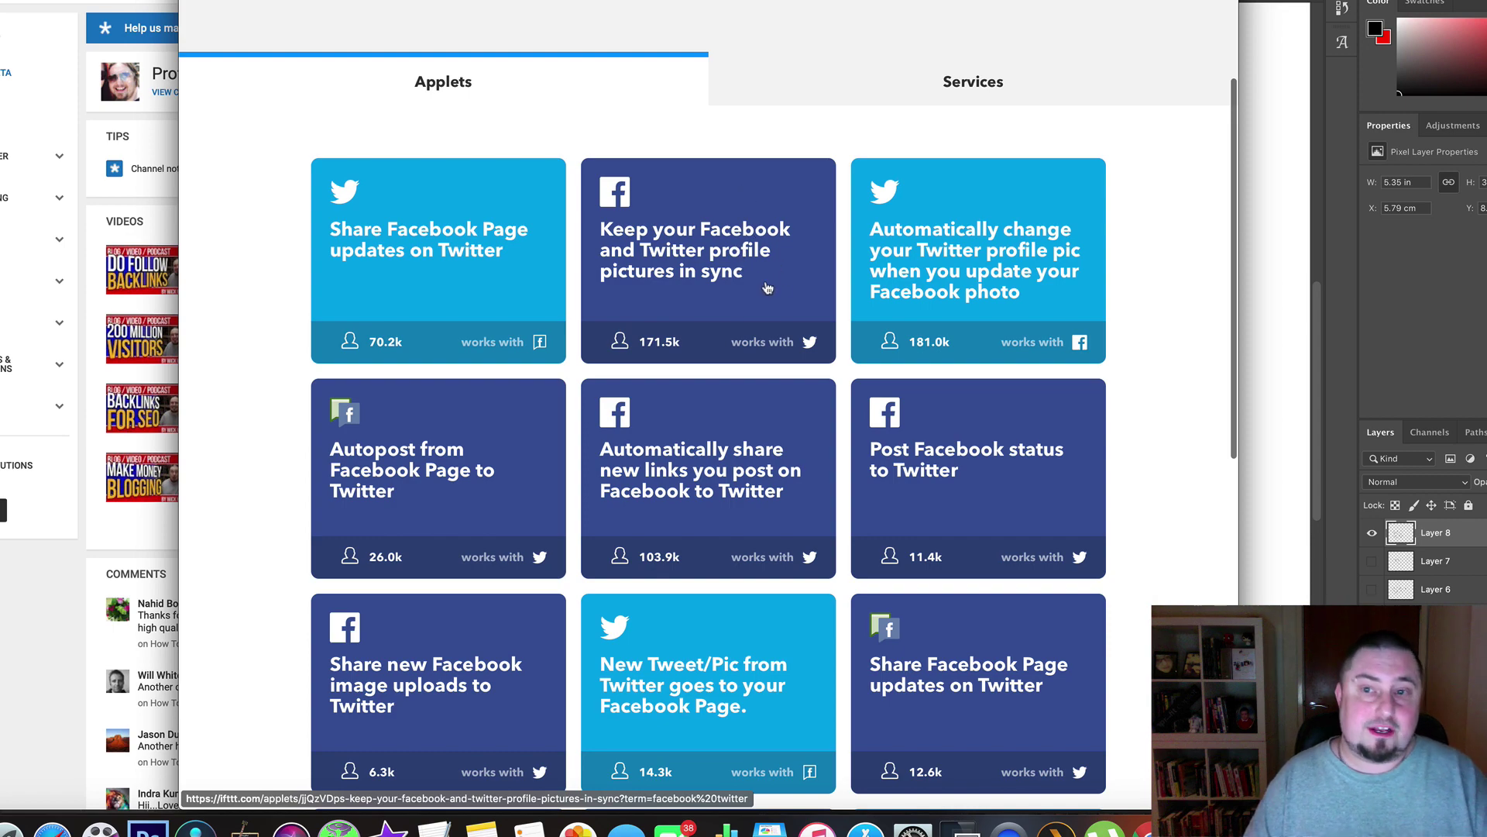
scroll(794, 310, down, 3)
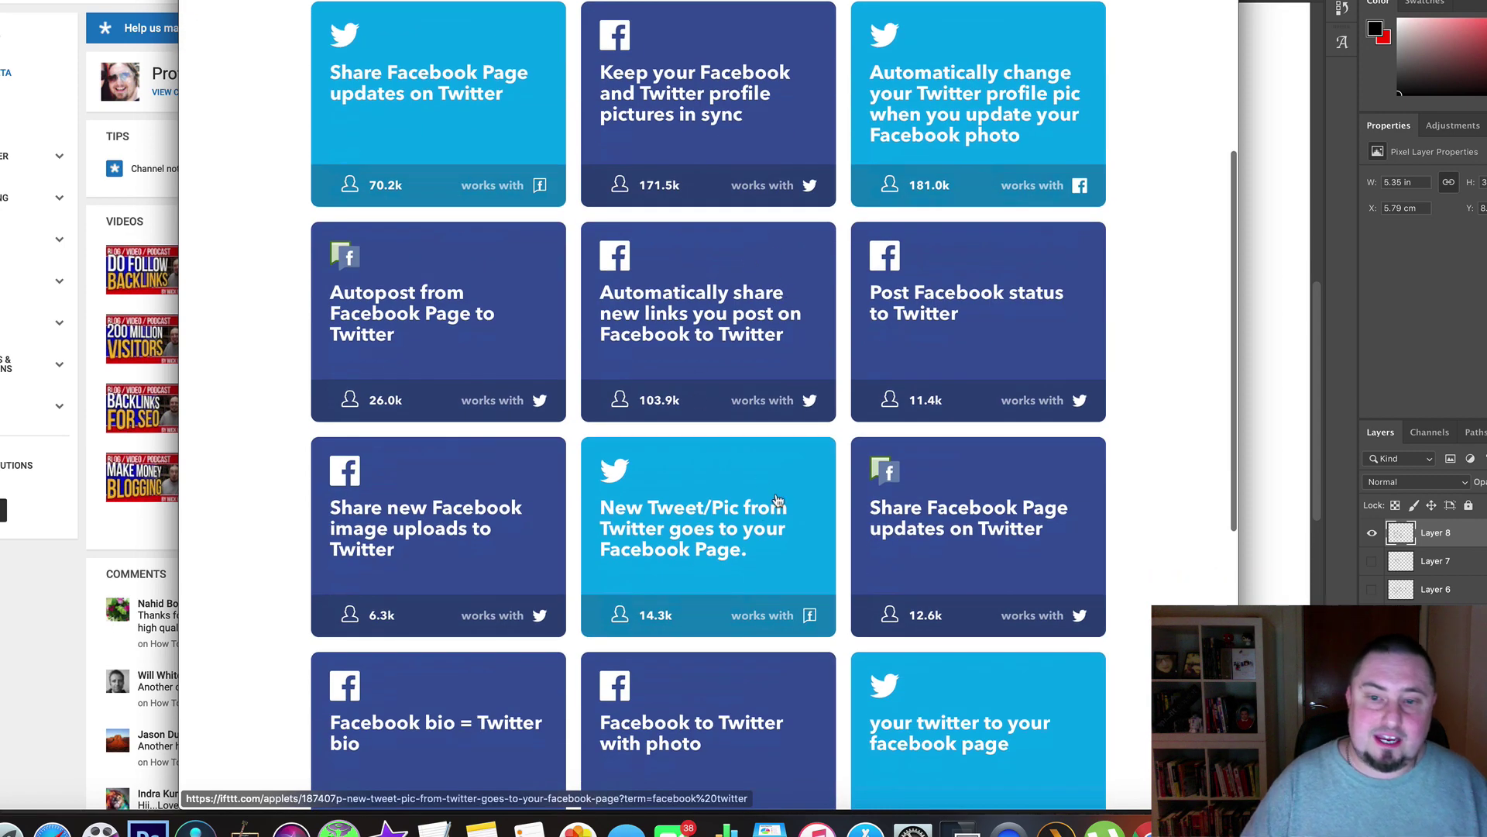
scroll(763, 481, down, 5)
scroll(794, 349, up, 5)
scroll(787, 519, down, 3)
scroll(775, 465, down, 3)
scroll(775, 349, up, 13)
Replace the search term with "instagram twitter" and look through the matching applets.
triple_click(717, 168)
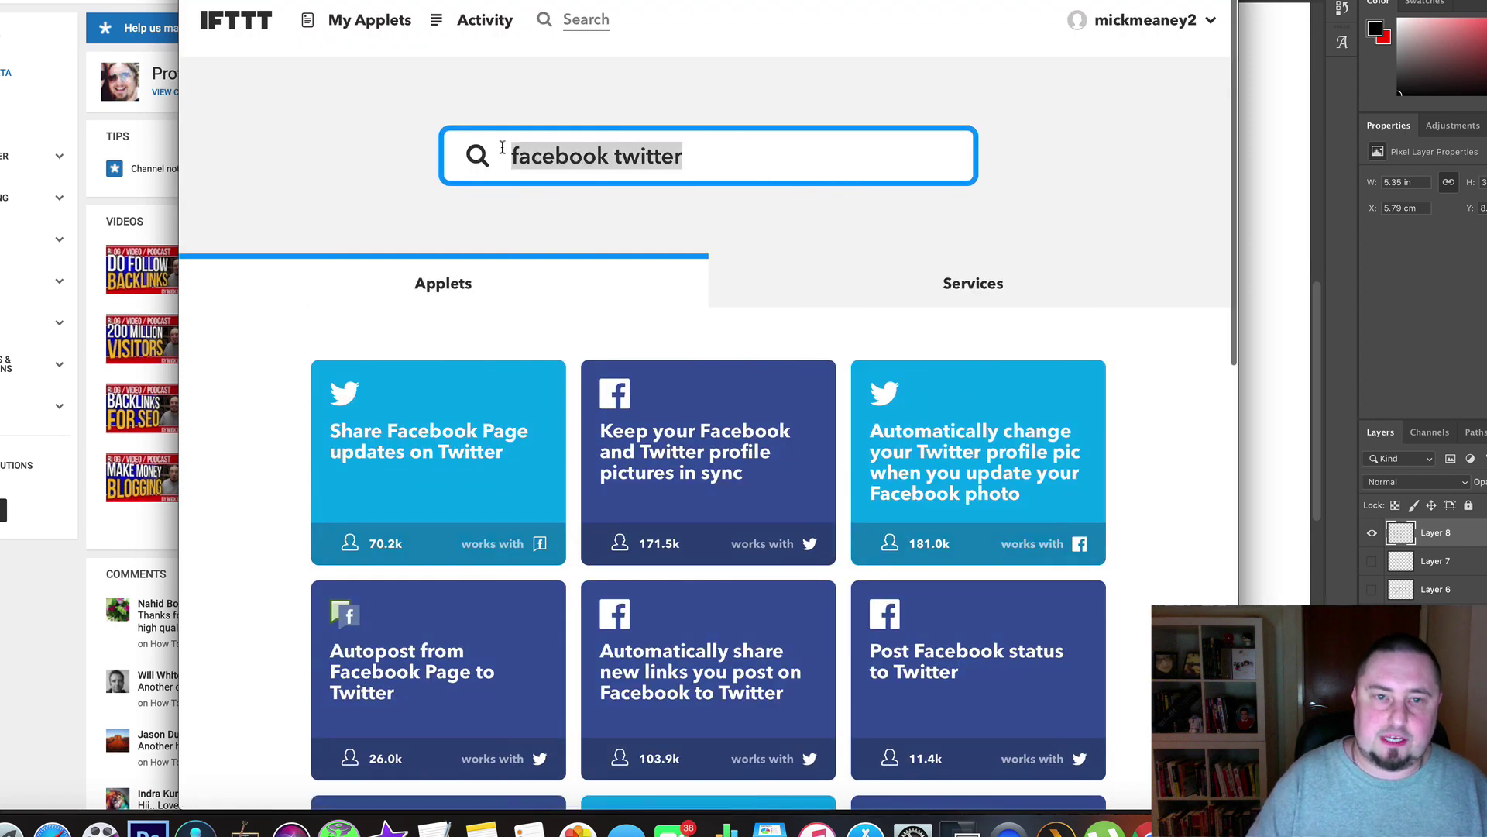
text(instagram)
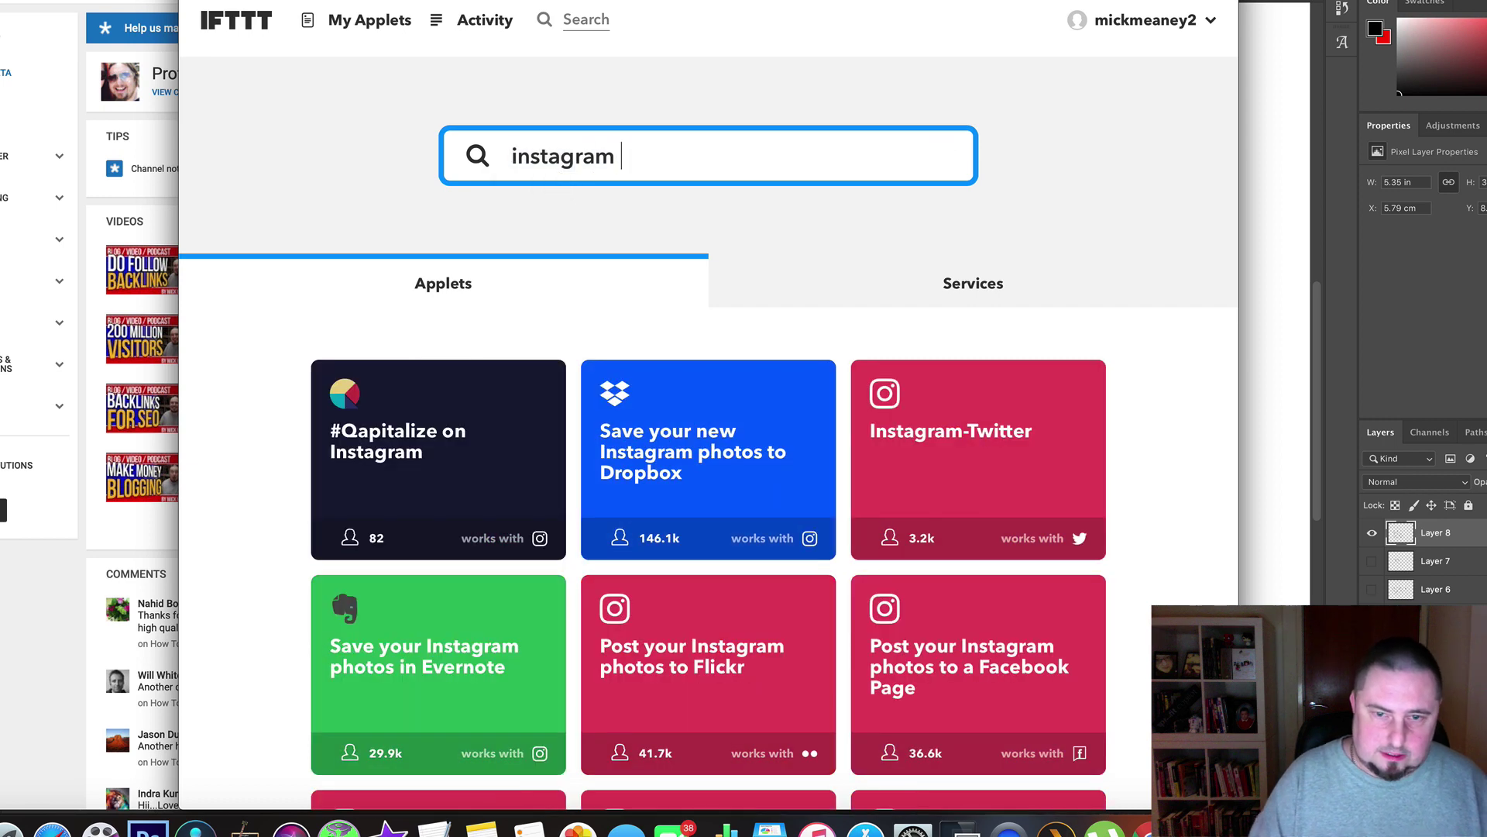
text( twitter)
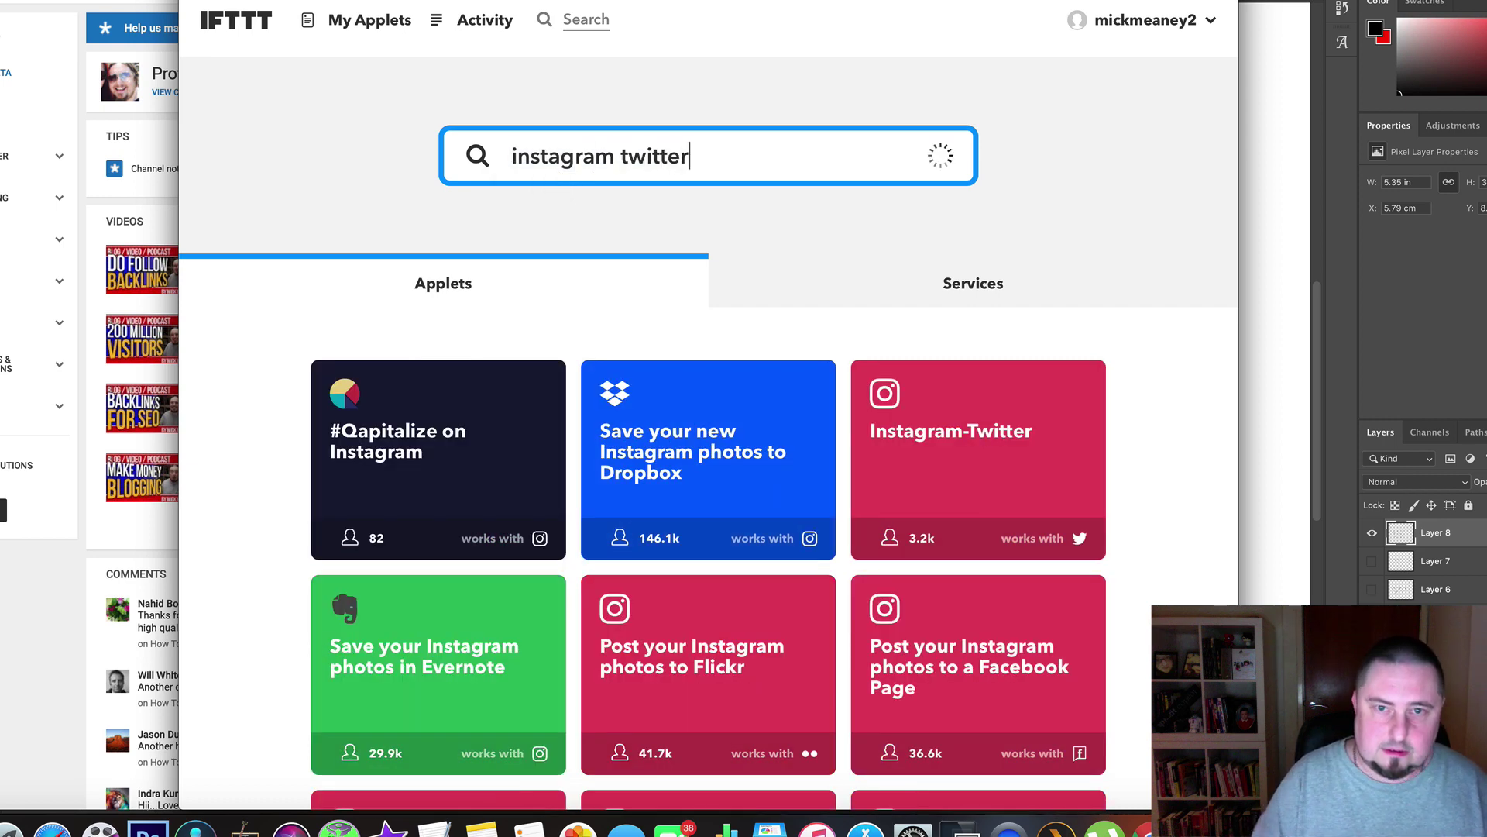
scroll(545, 254, down, 3)
scroll(744, 313, down, 2)
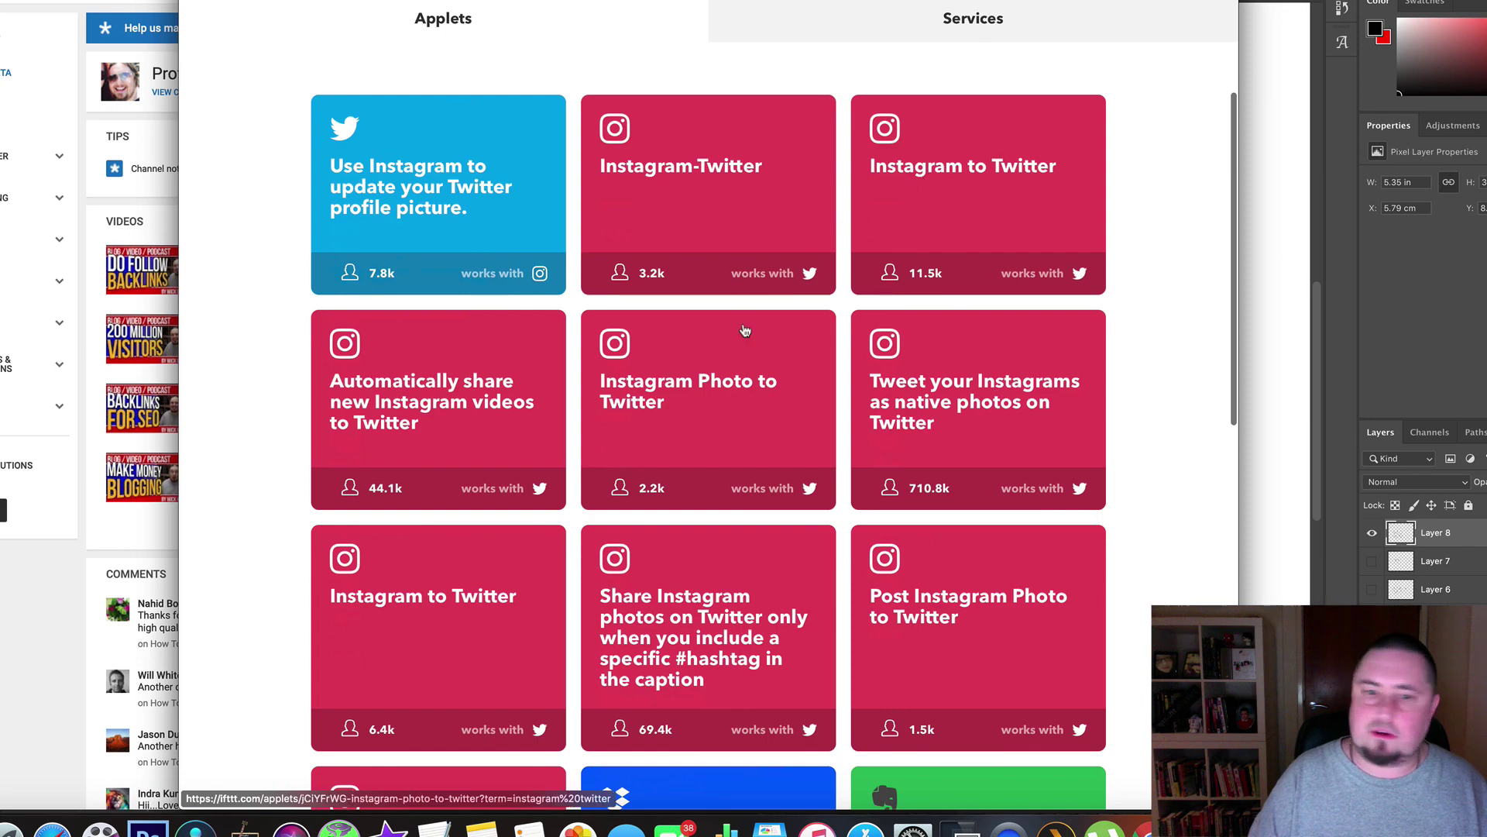
scroll(742, 318, down, 2)
scroll(744, 228, up, 2)
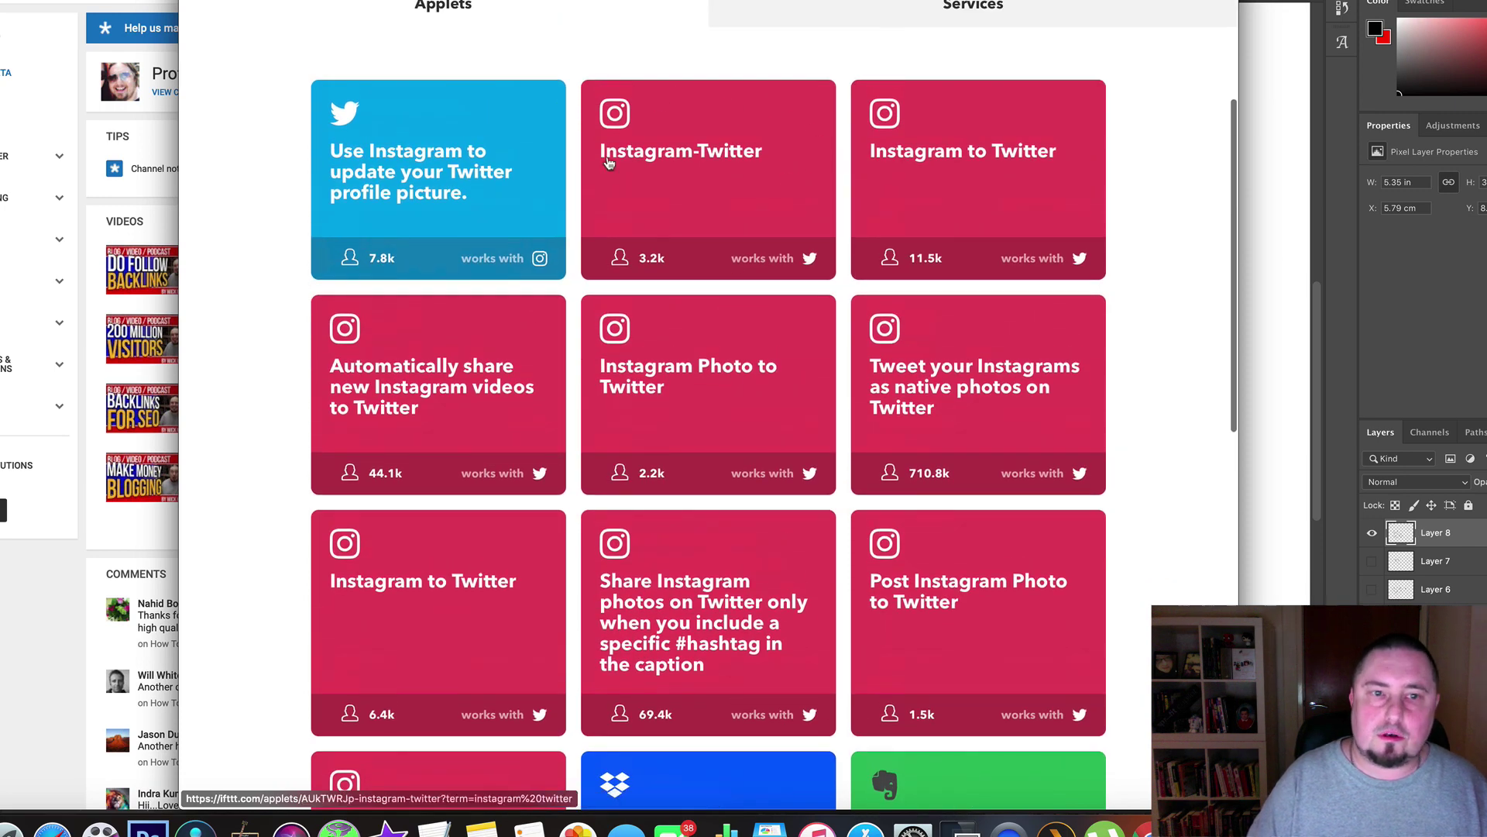
Look over the Instagram-to-Twitter applets, then replace the search term with "wordpress".
scroll(669, 439, down, 7)
scroll(719, 310, up, 10)
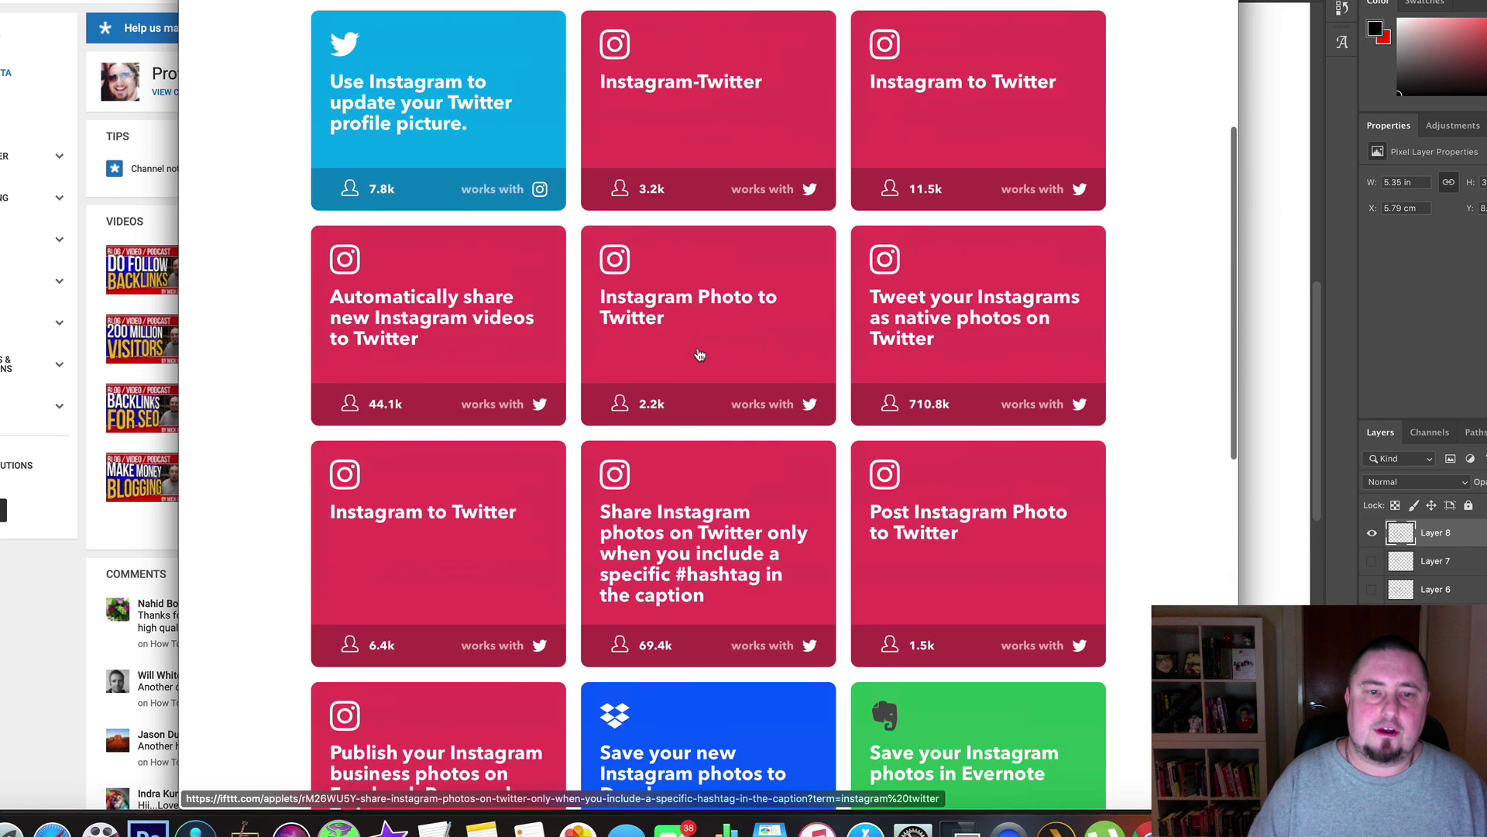
drag(721, 150, 486, 147)
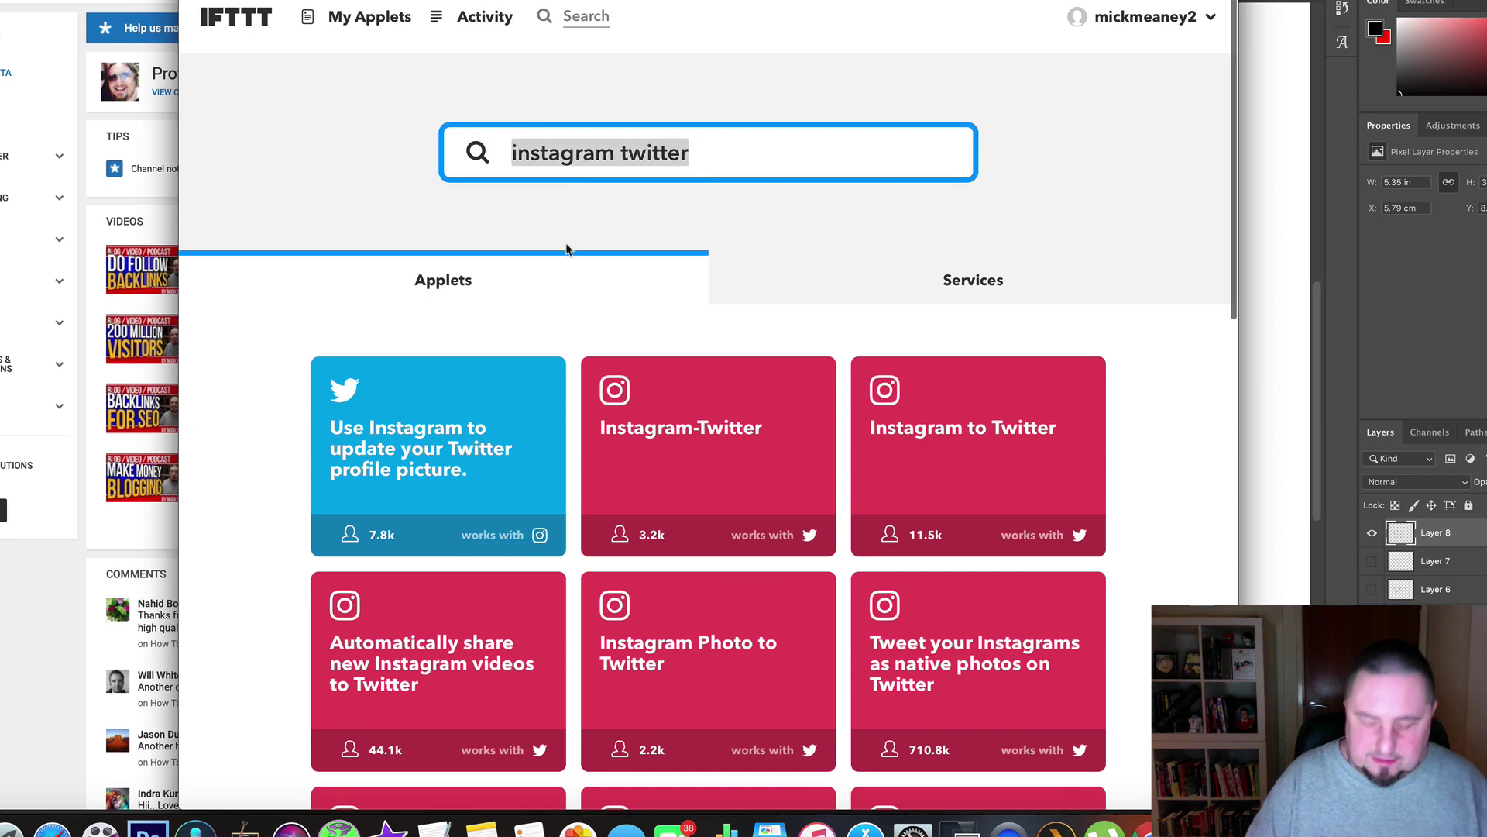
key(BackSpace)
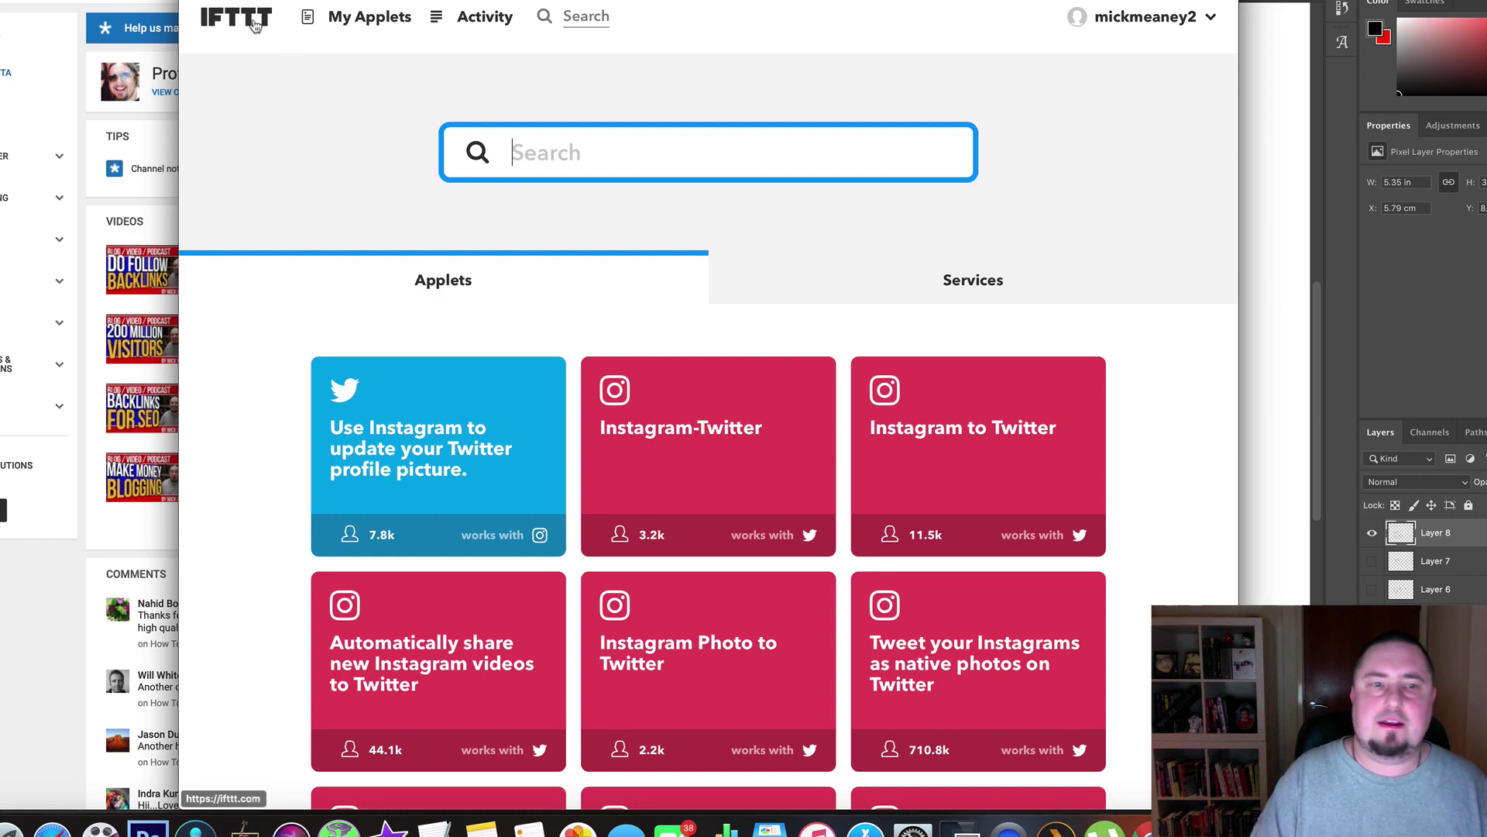
scroll(846, 608, down, 7)
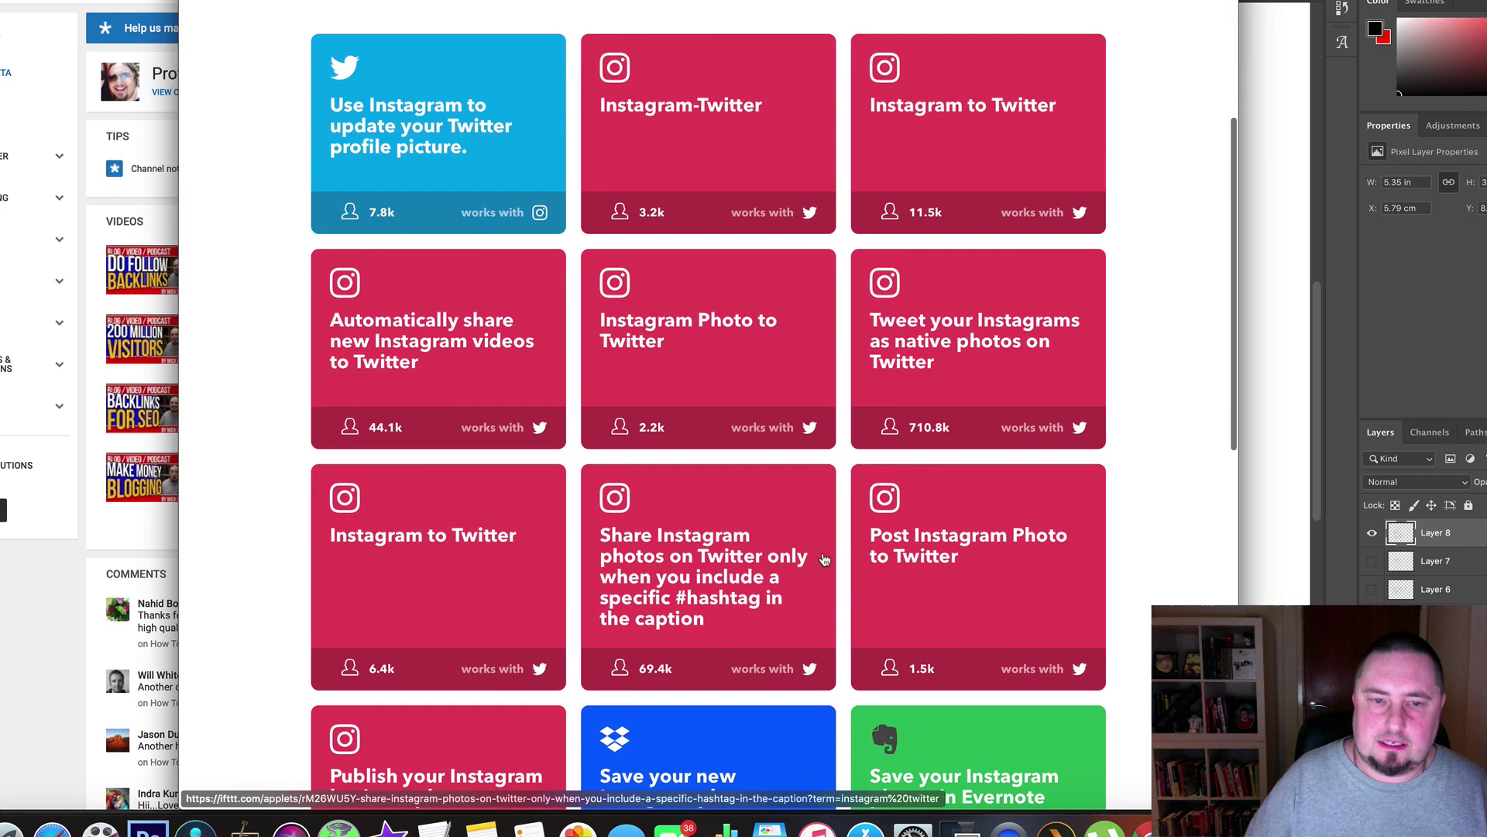
scroll(843, 425, up, 10)
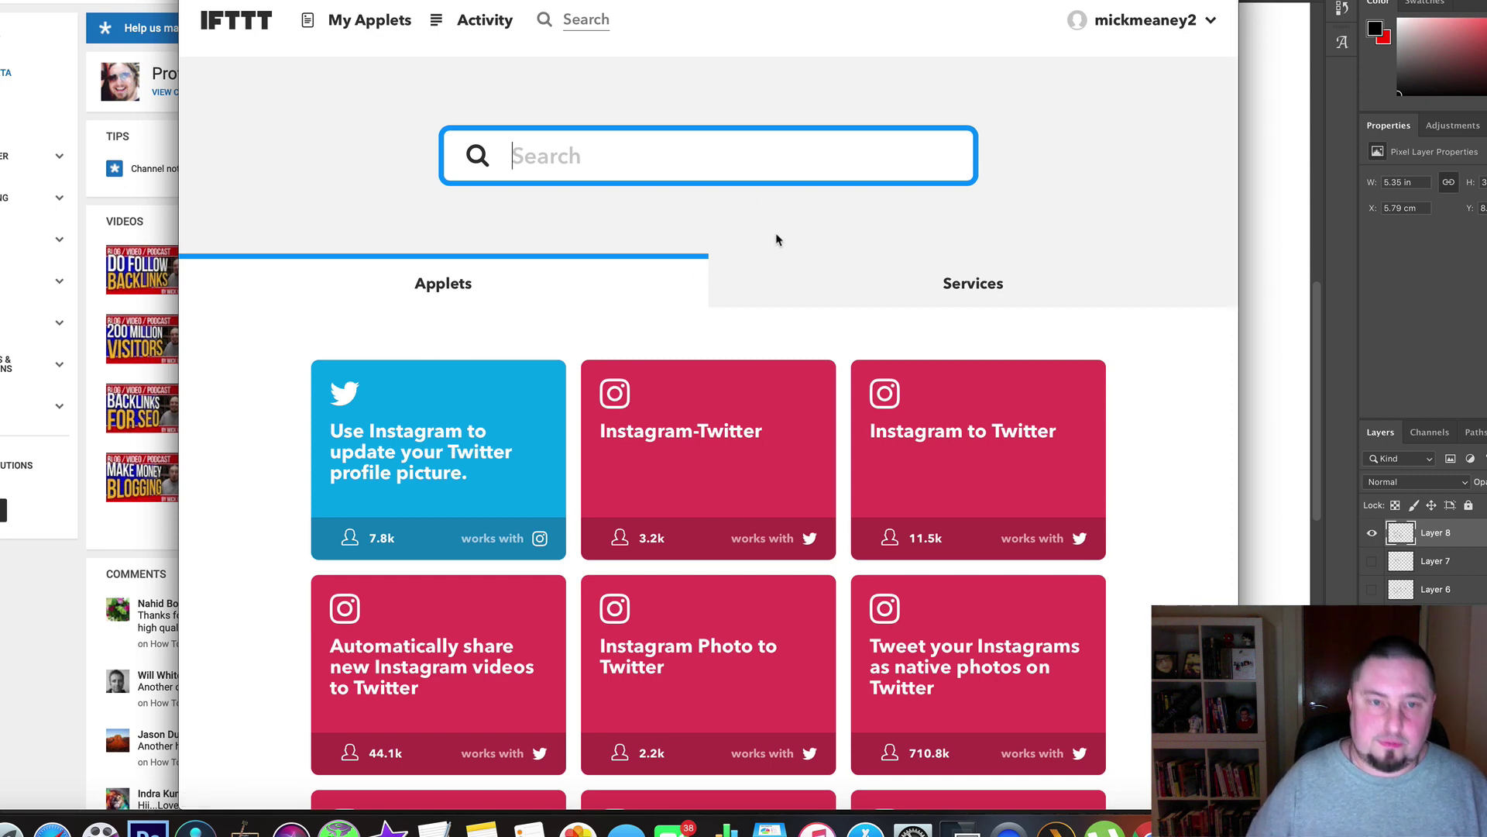
text(wordpress)
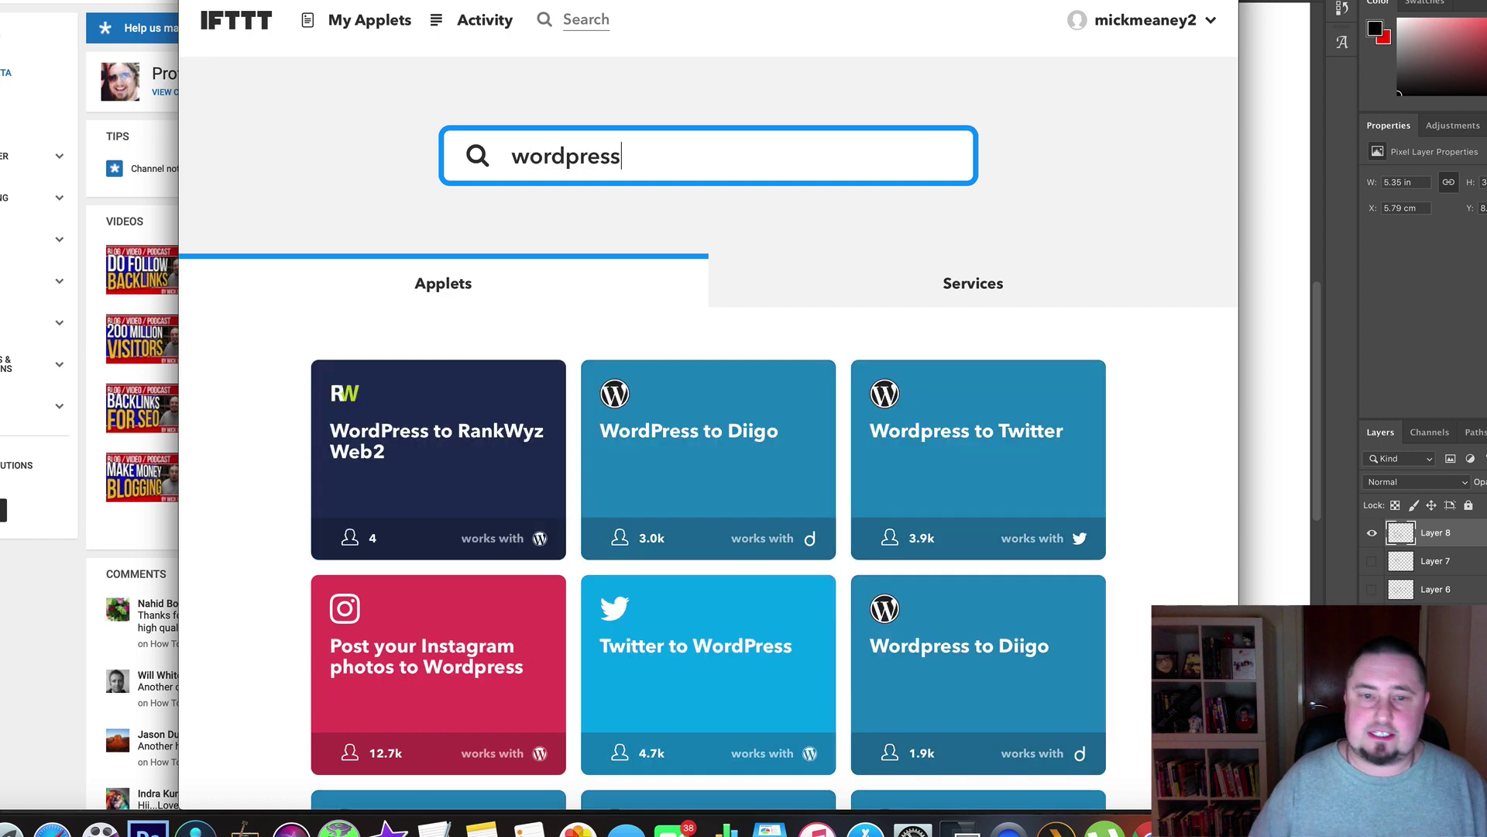
Look through the WordPress applets and load more results at the end of the list.
scroll(703, 436, down, 3)
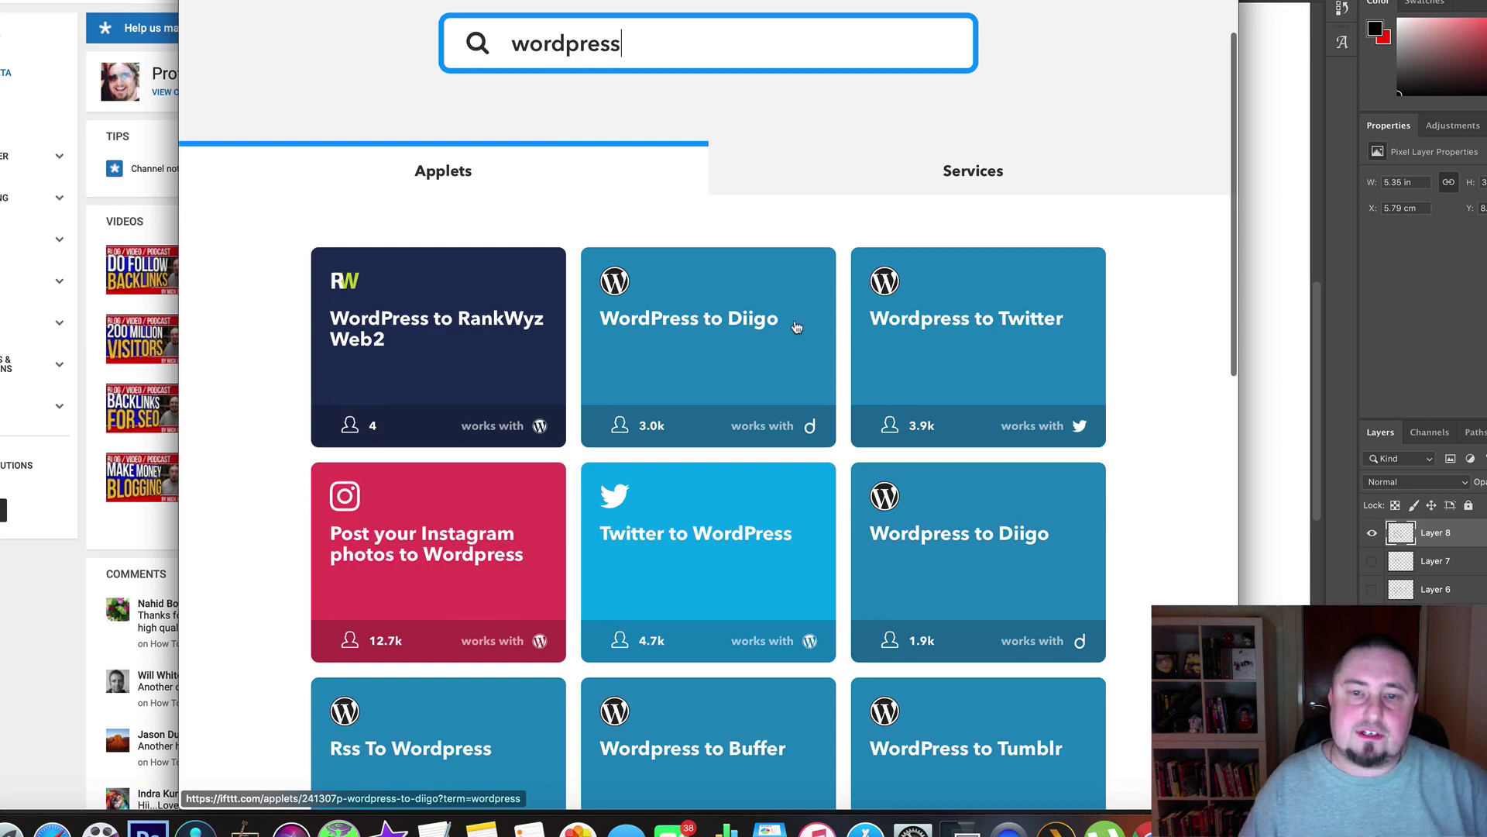
scroll(804, 308, down, 10)
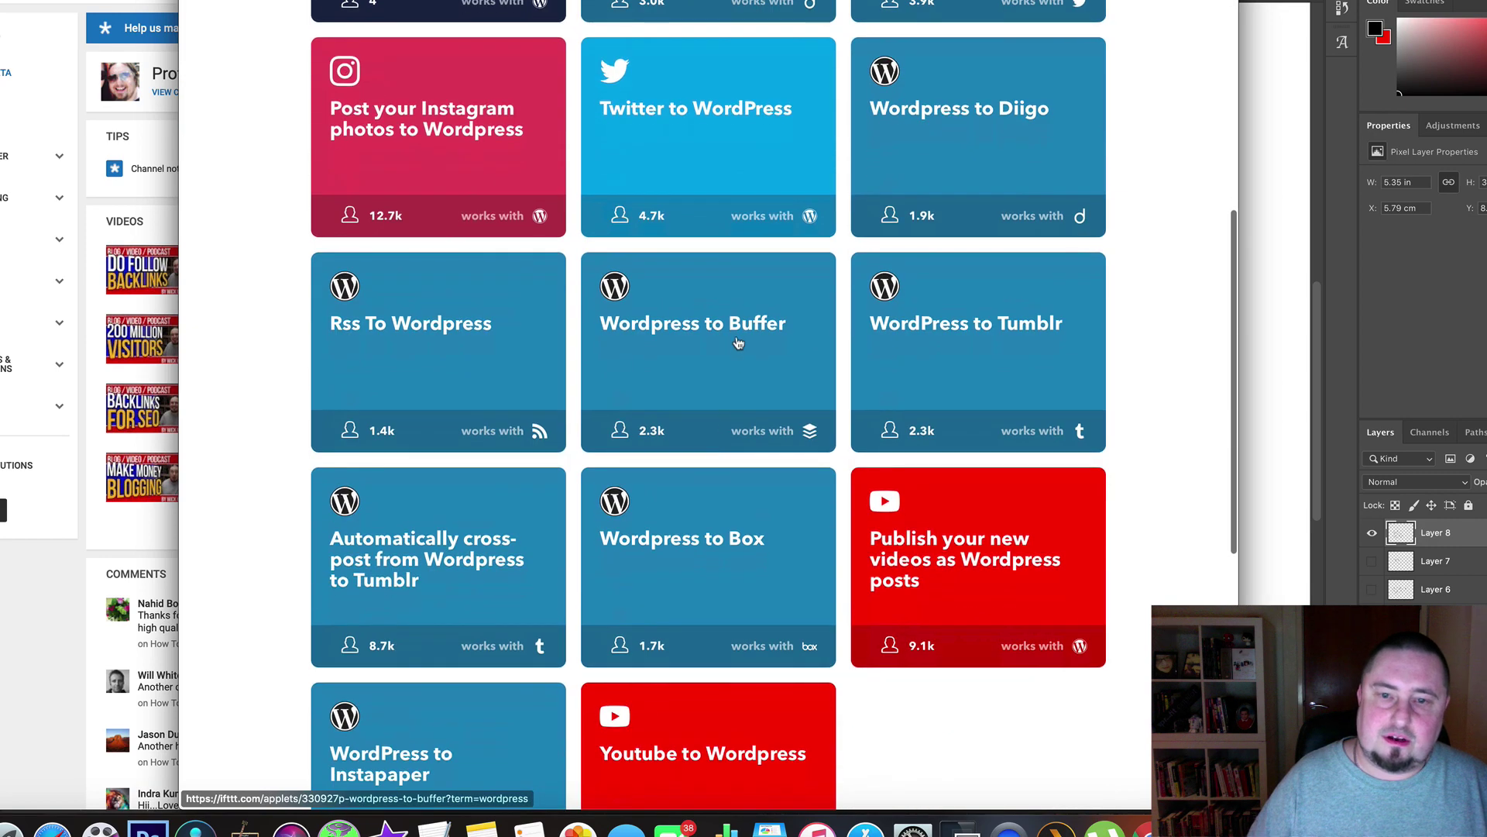
scroll(732, 368, down, 4)
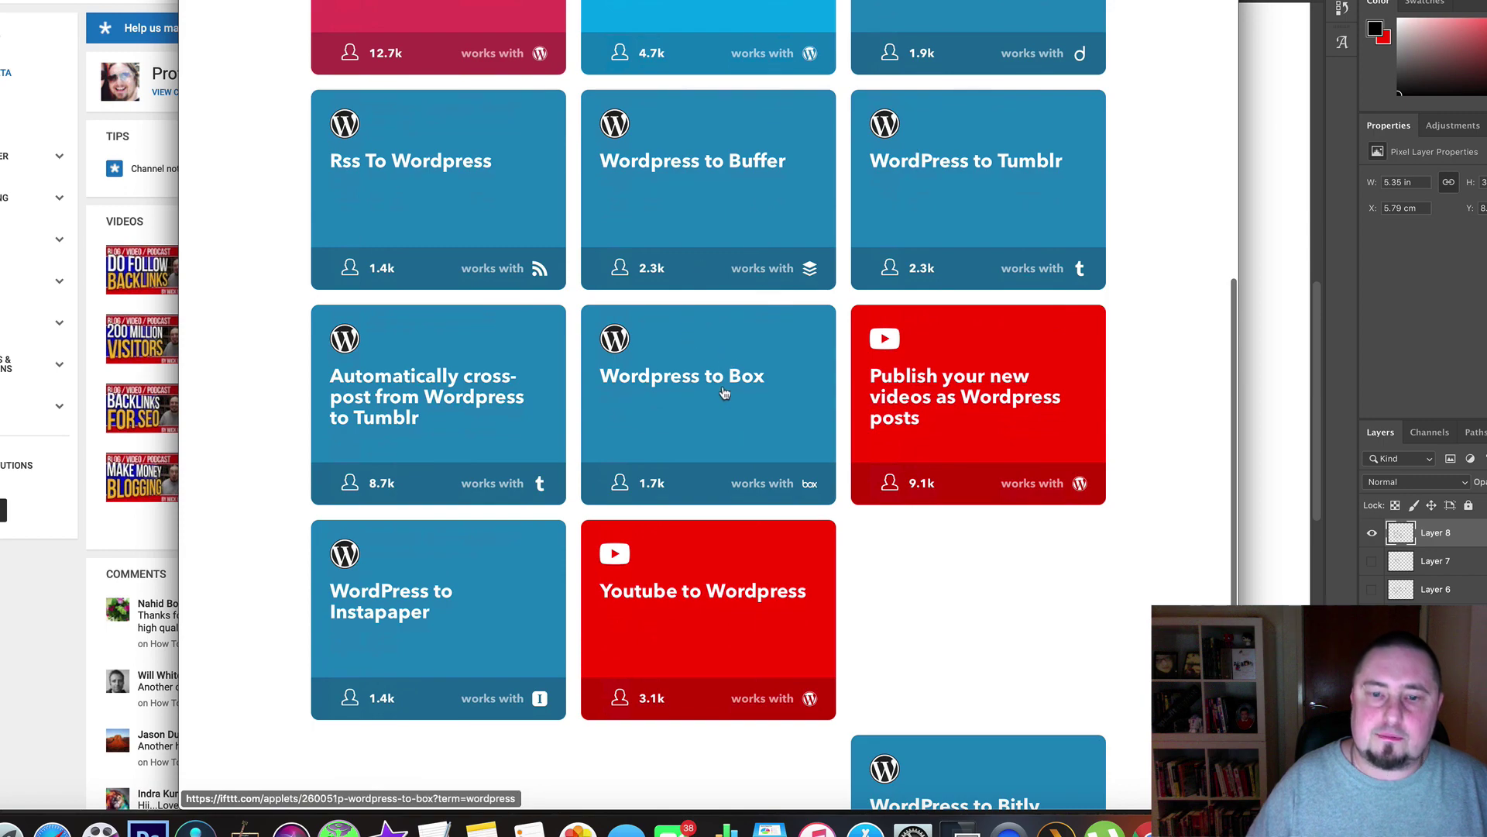
scroll(717, 419, up, 14)
scroll(723, 465, down, 20)
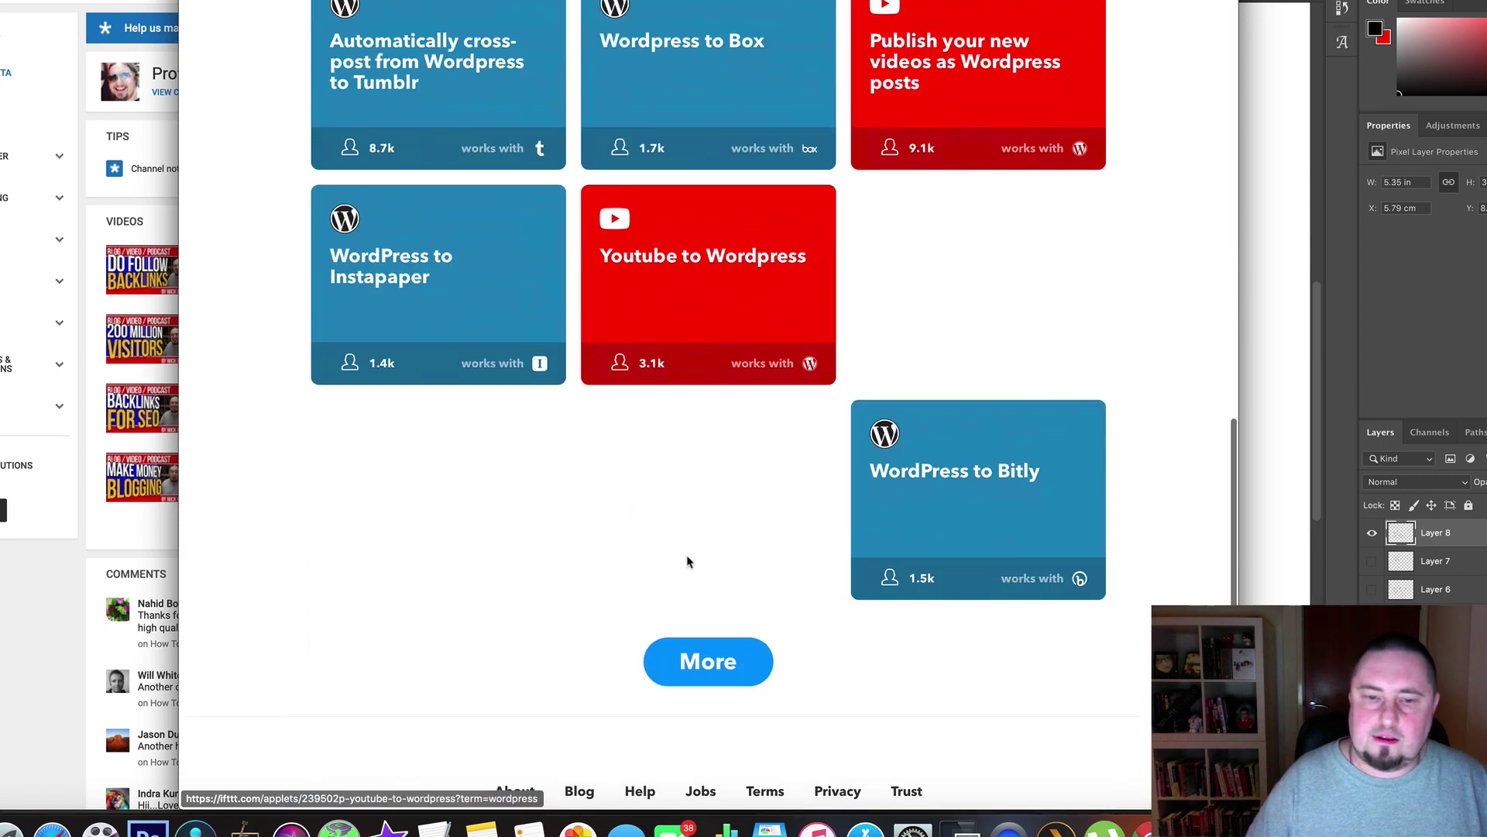
scroll(685, 550, down, 3)
click(701, 552)
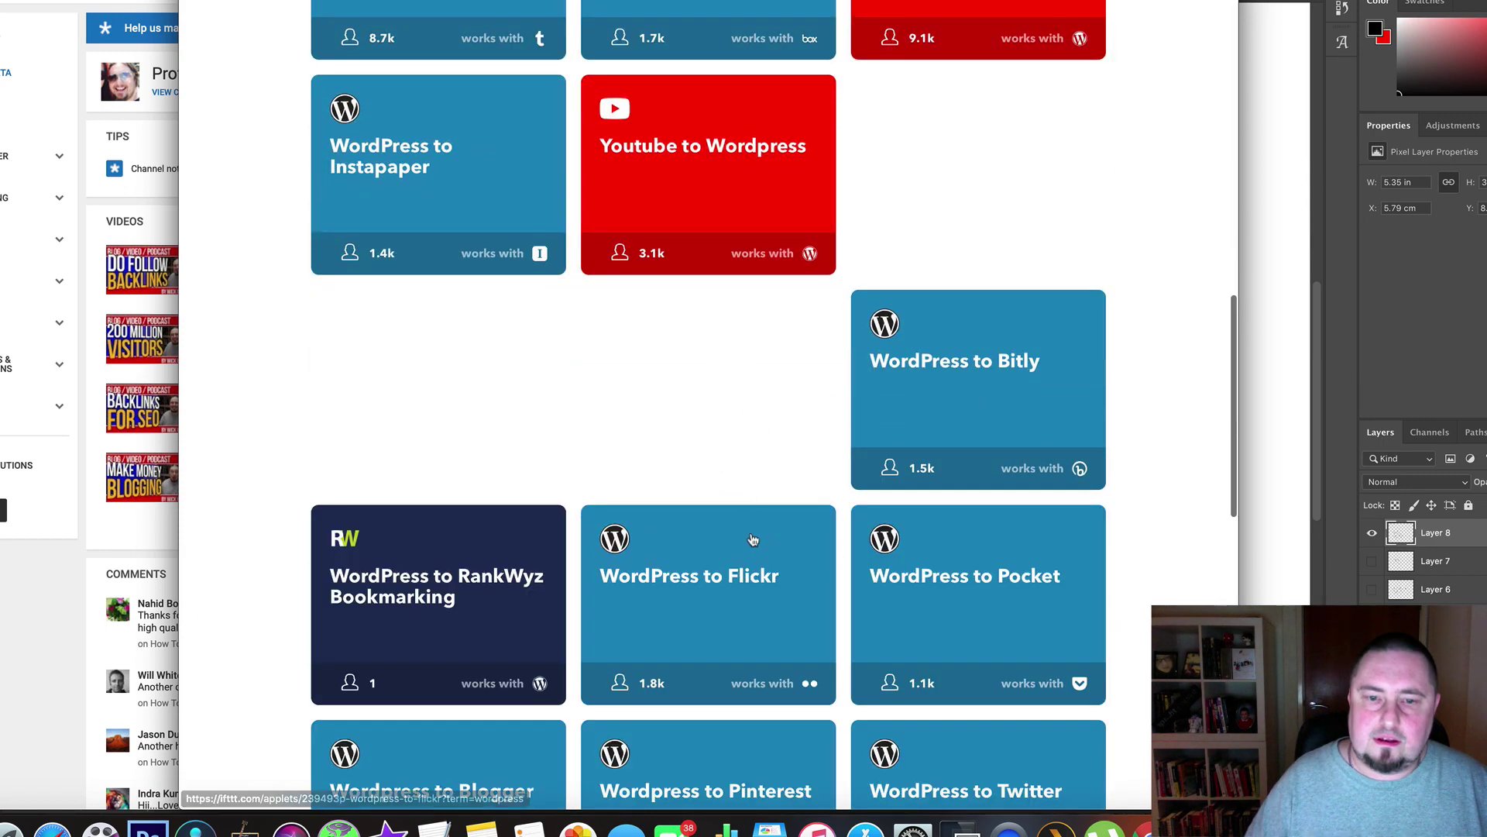
Examine the additional WordPress applets for re-distribution services and return to the search field.
scroll(750, 537, down, 20)
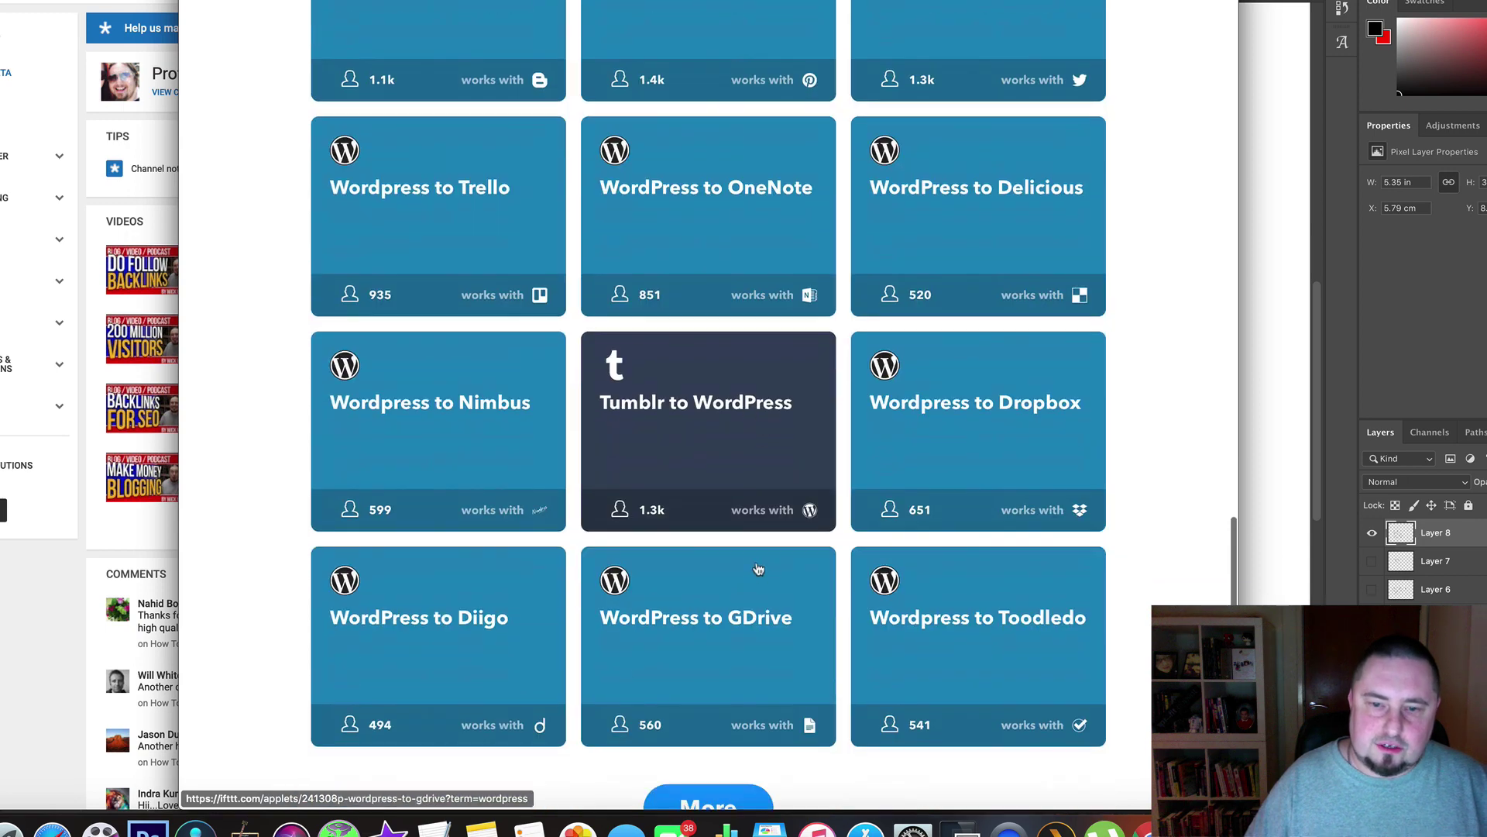
scroll(752, 567, down, 2)
scroll(737, 240, up, 3)
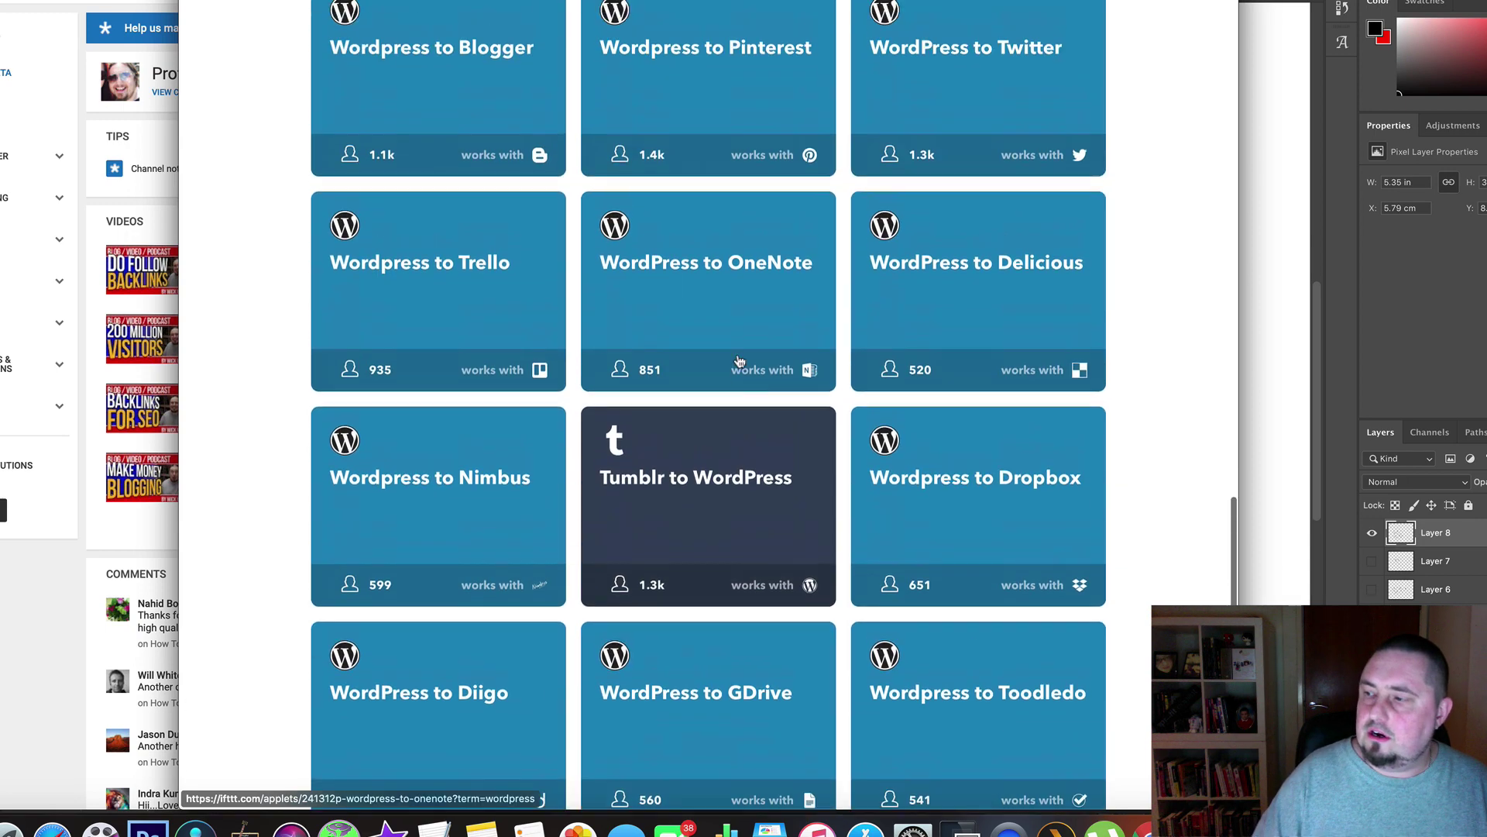
scroll(736, 378, up, 10)
scroll(726, 377, up, 18)
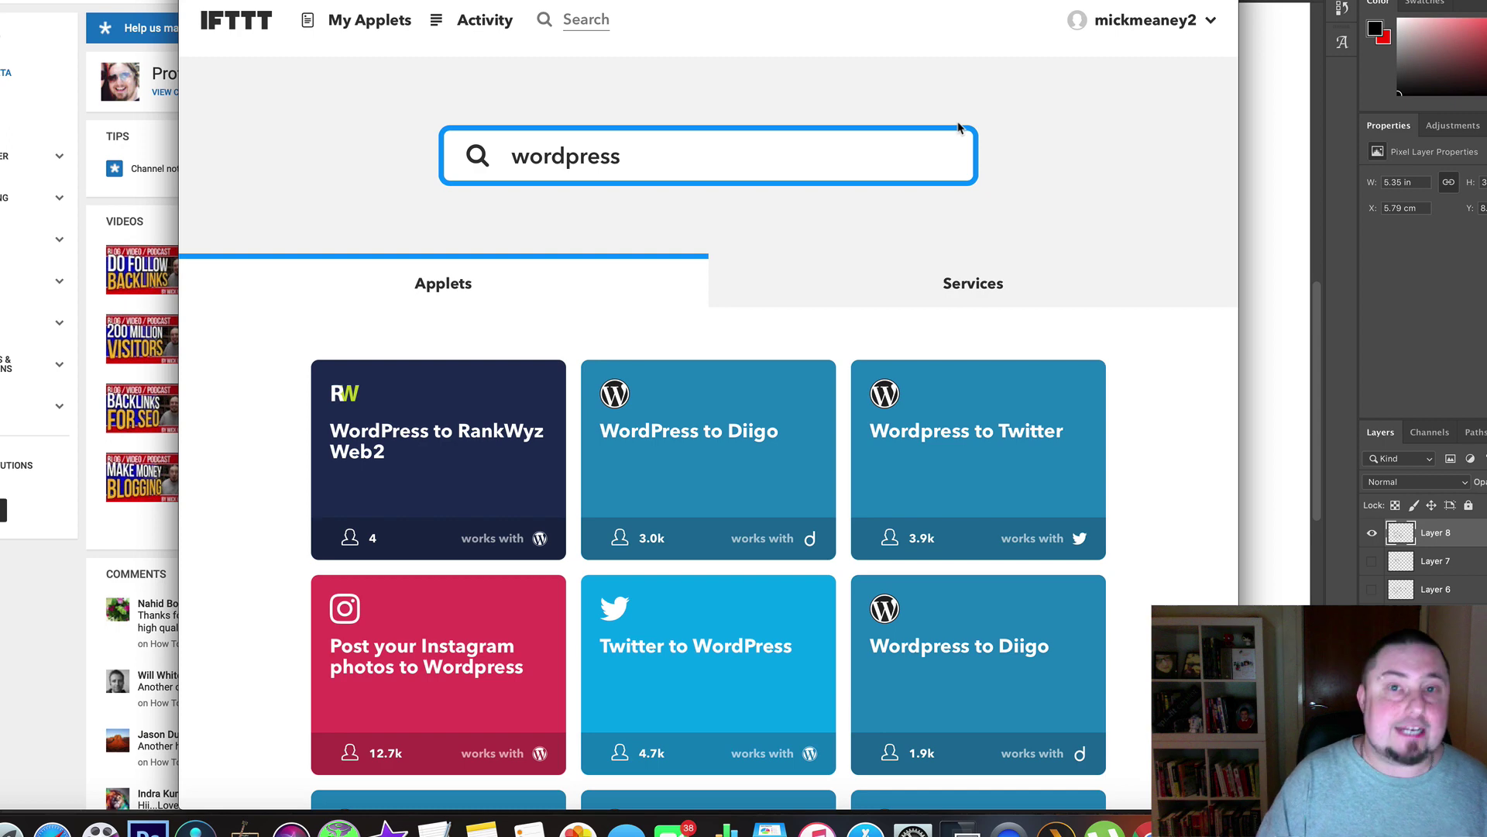
Switch to the Photoshop notes, hide the Re-Distribution notes on Layer 8 and add a new empty layer above it.
key(super+Tab)
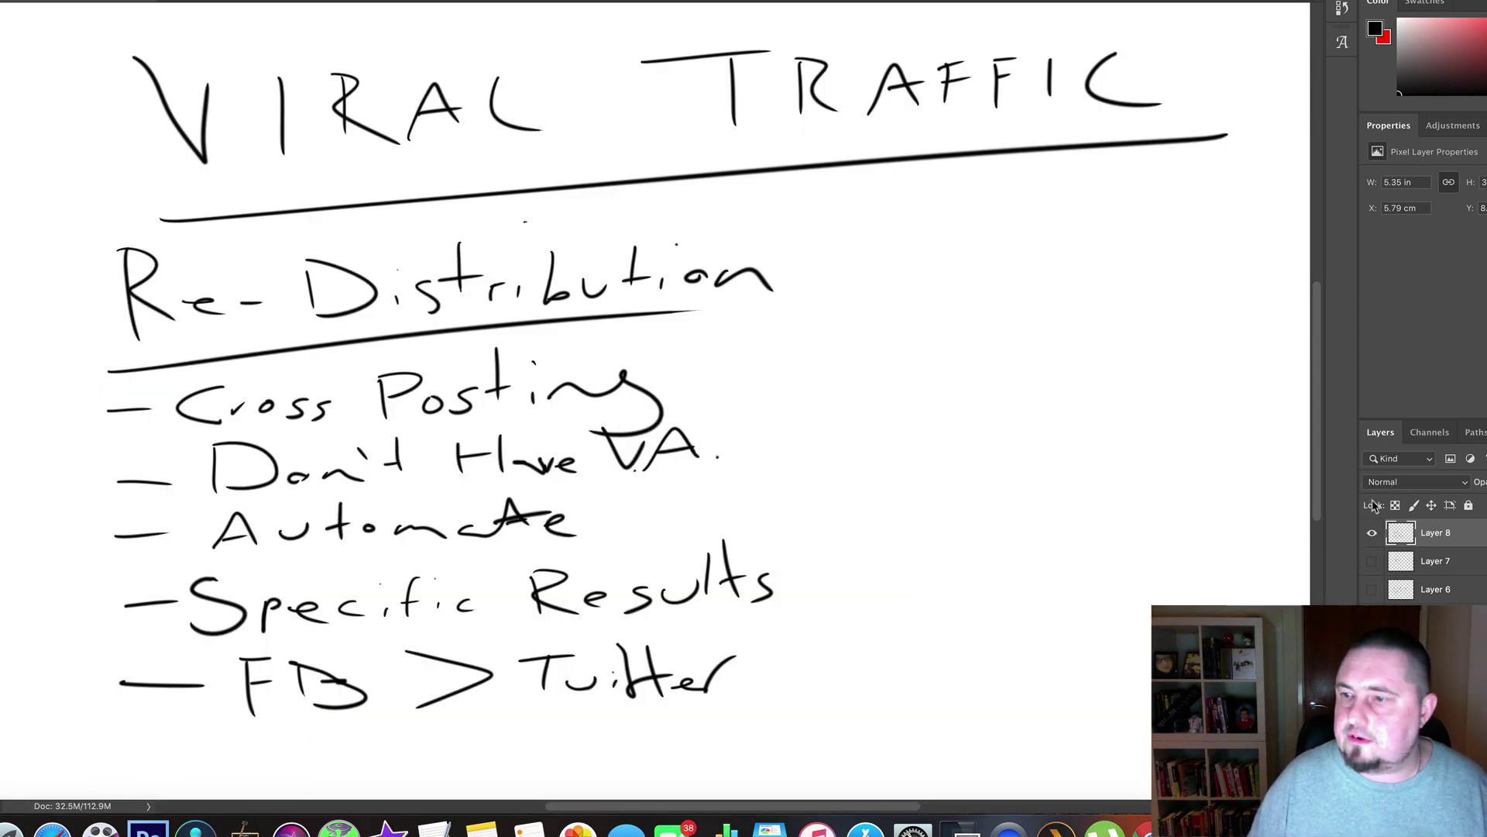
click(1372, 533)
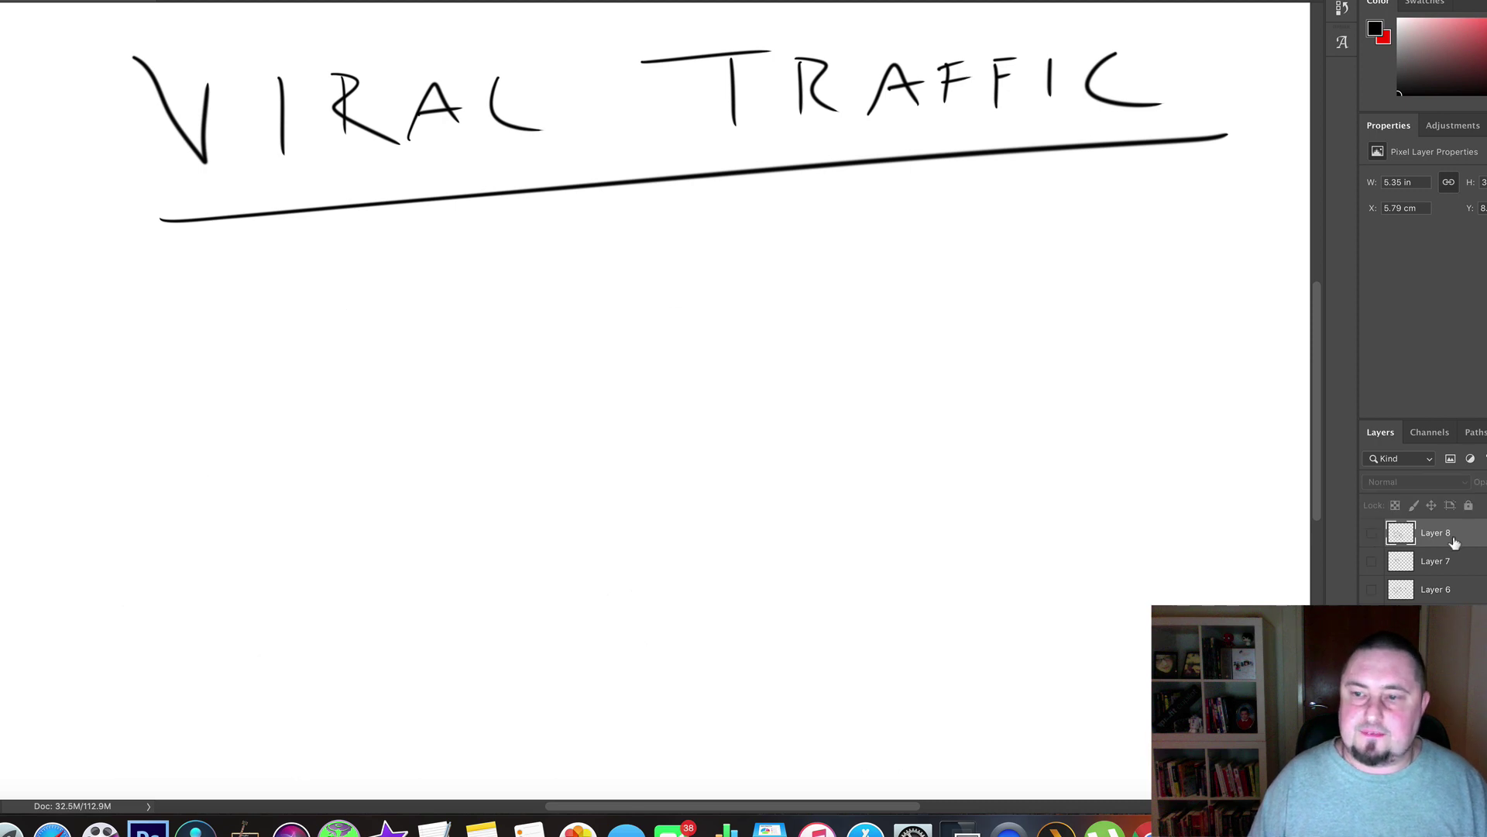
key(super+shift+alt+n)
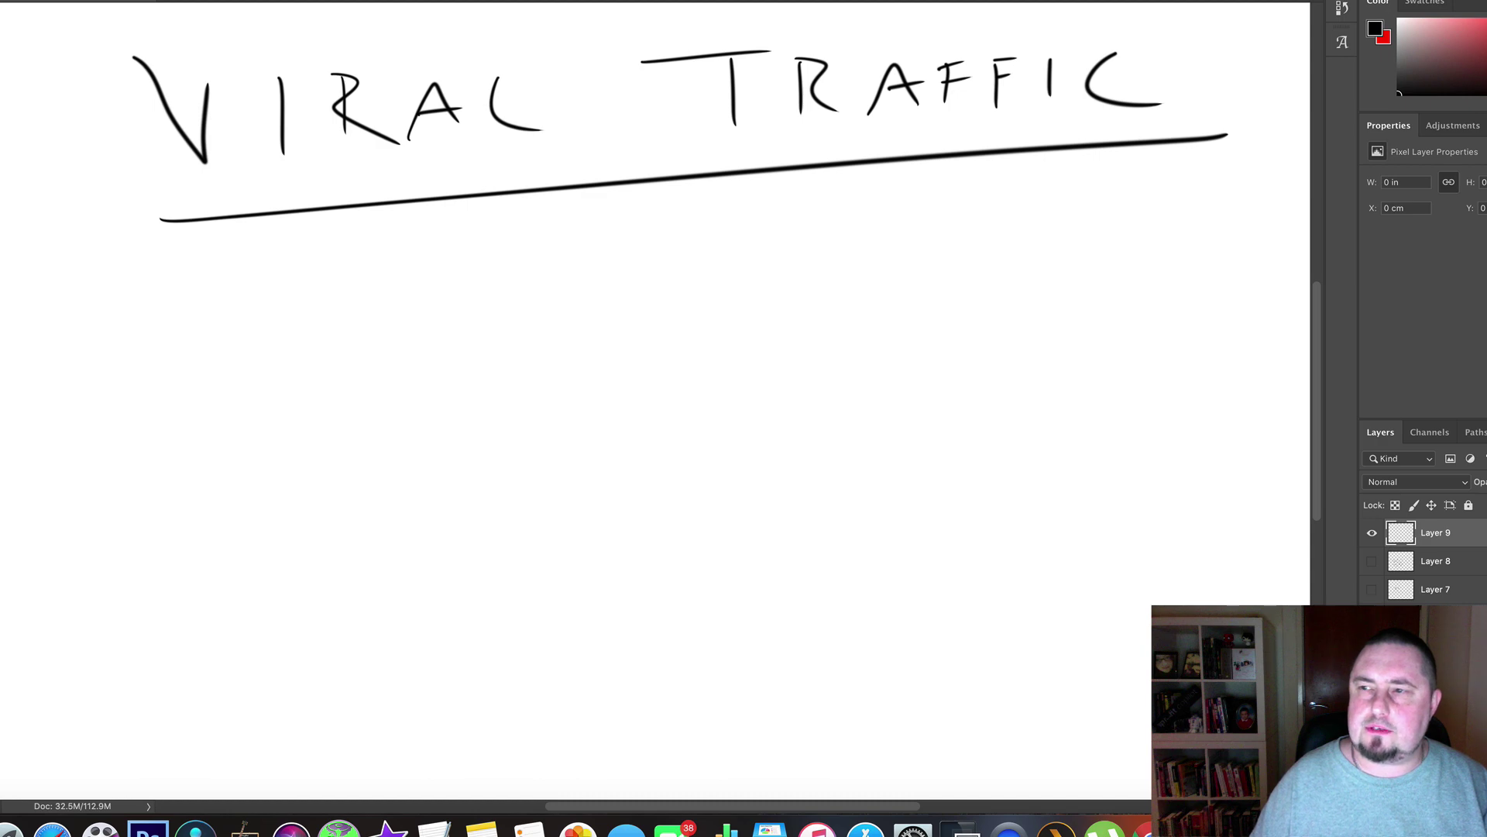
Handwrite the heading "Viral Conversions" beneath the VIRAL TRAFFIC title and underline it.
mouse_move(130, 258)
mouse_down()
mouse_move(161, 333)
mouse_move(179, 267)
mouse_move(193, 322)
mouse_move(221, 324)
mouse_move(228, 293)
mouse_move(277, 316)
mouse_up()
drag(294, 254, 300, 311)
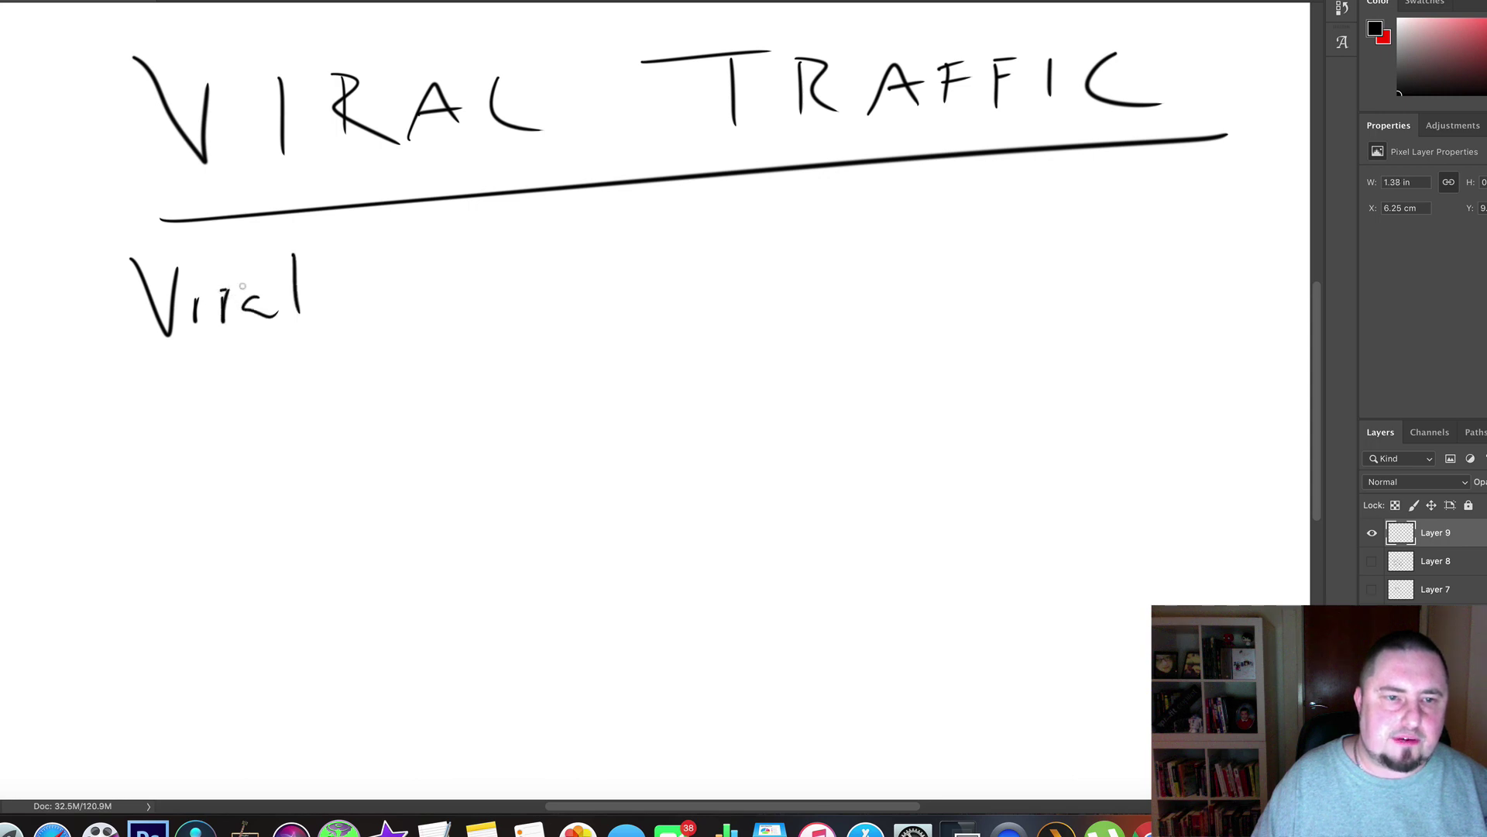
mouse_move(400, 243)
mouse_down()
mouse_move(406, 293)
mouse_move(479, 271)
mouse_up()
mouse_move(446, 274)
mouse_down()
mouse_move(512, 279)
mouse_move(539, 262)
mouse_move(582, 280)
mouse_move(588, 265)
mouse_up()
drag(634, 259, 608, 289)
mouse_move(647, 259)
mouse_down()
mouse_move(649, 273)
mouse_move(692, 263)
mouse_move(759, 283)
mouse_up()
click(648, 235)
drag(128, 378, 939, 288)
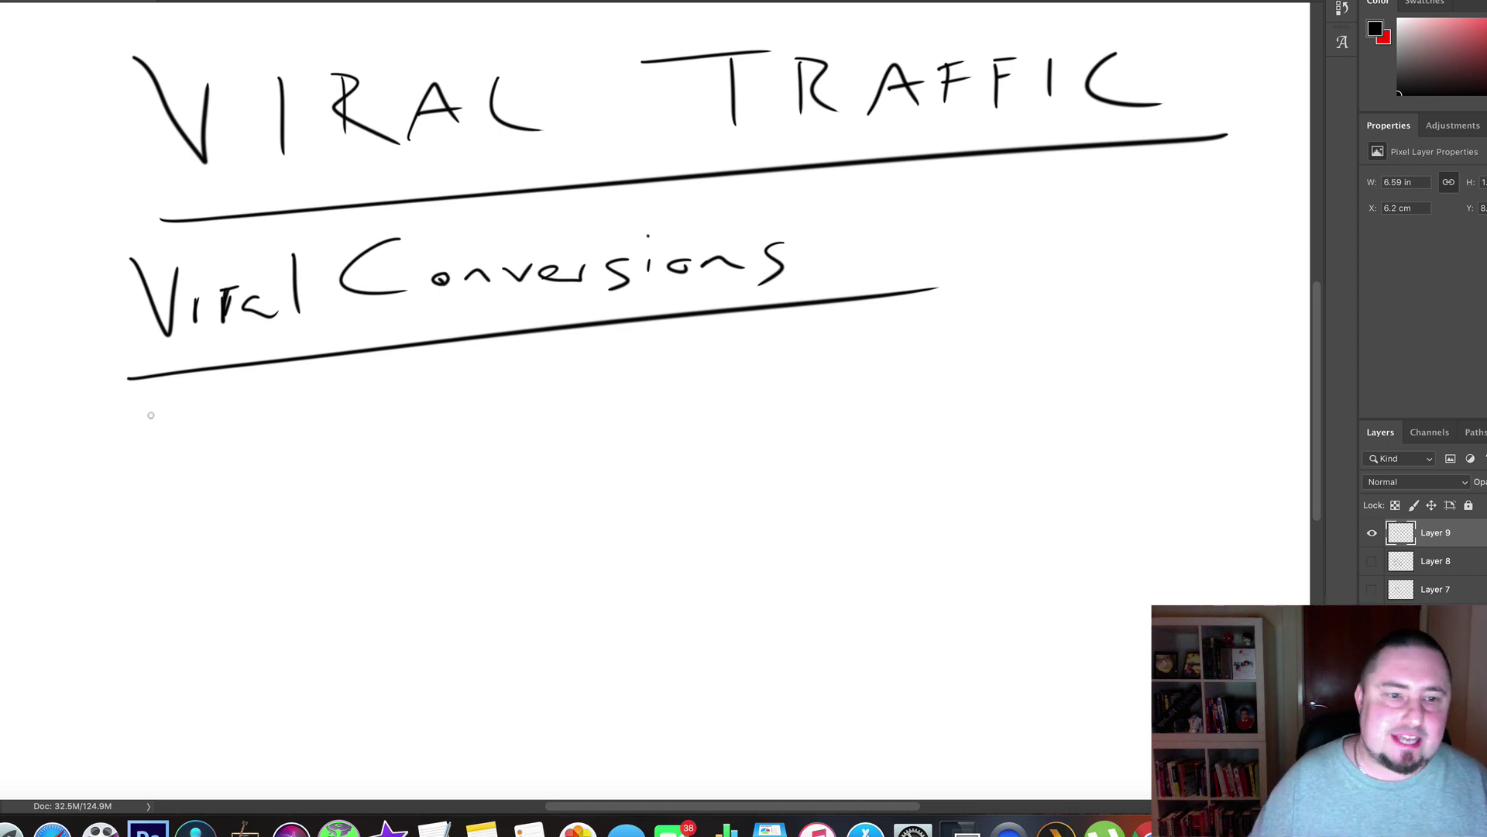
Handwrite the first bullet "– S.P. Viral" under the Viral Conversions heading.
mouse_move(134, 424)
mouse_down()
mouse_move(241, 422)
mouse_move(219, 446)
mouse_up()
click(279, 433)
drag(309, 385, 311, 440)
mouse_move(300, 385)
mouse_down()
mouse_move(327, 380)
mouse_move(311, 418)
mouse_up()
click(331, 435)
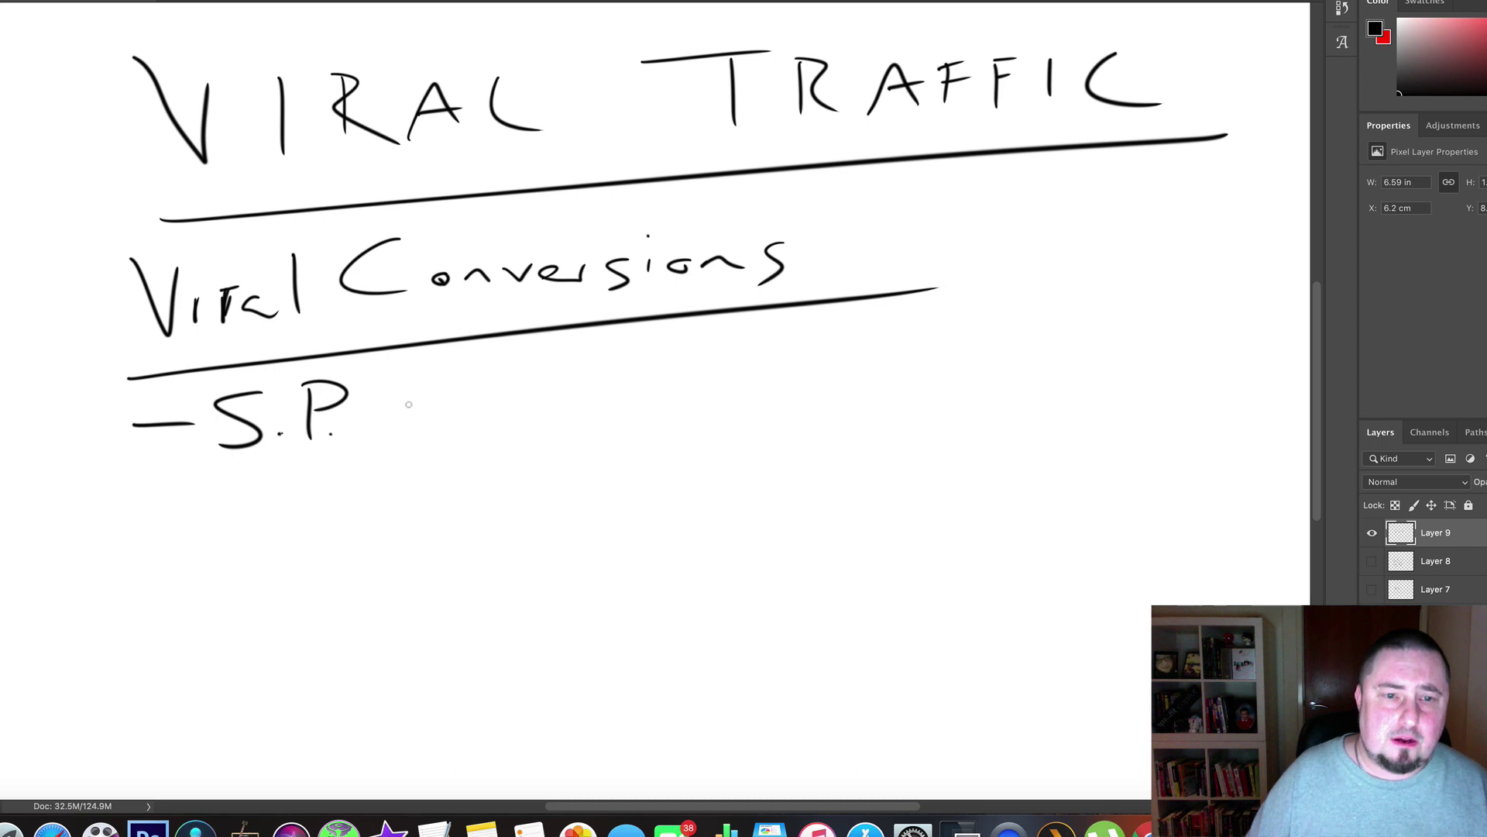
mouse_move(415, 385)
mouse_down()
mouse_move(426, 425)
mouse_move(446, 383)
mouse_up()
mouse_move(458, 409)
mouse_down()
mouse_move(473, 421)
mouse_move(487, 401)
mouse_up()
mouse_move(510, 403)
mouse_down()
mouse_move(500, 414)
mouse_move(535, 419)
mouse_up()
drag(547, 364, 554, 424)
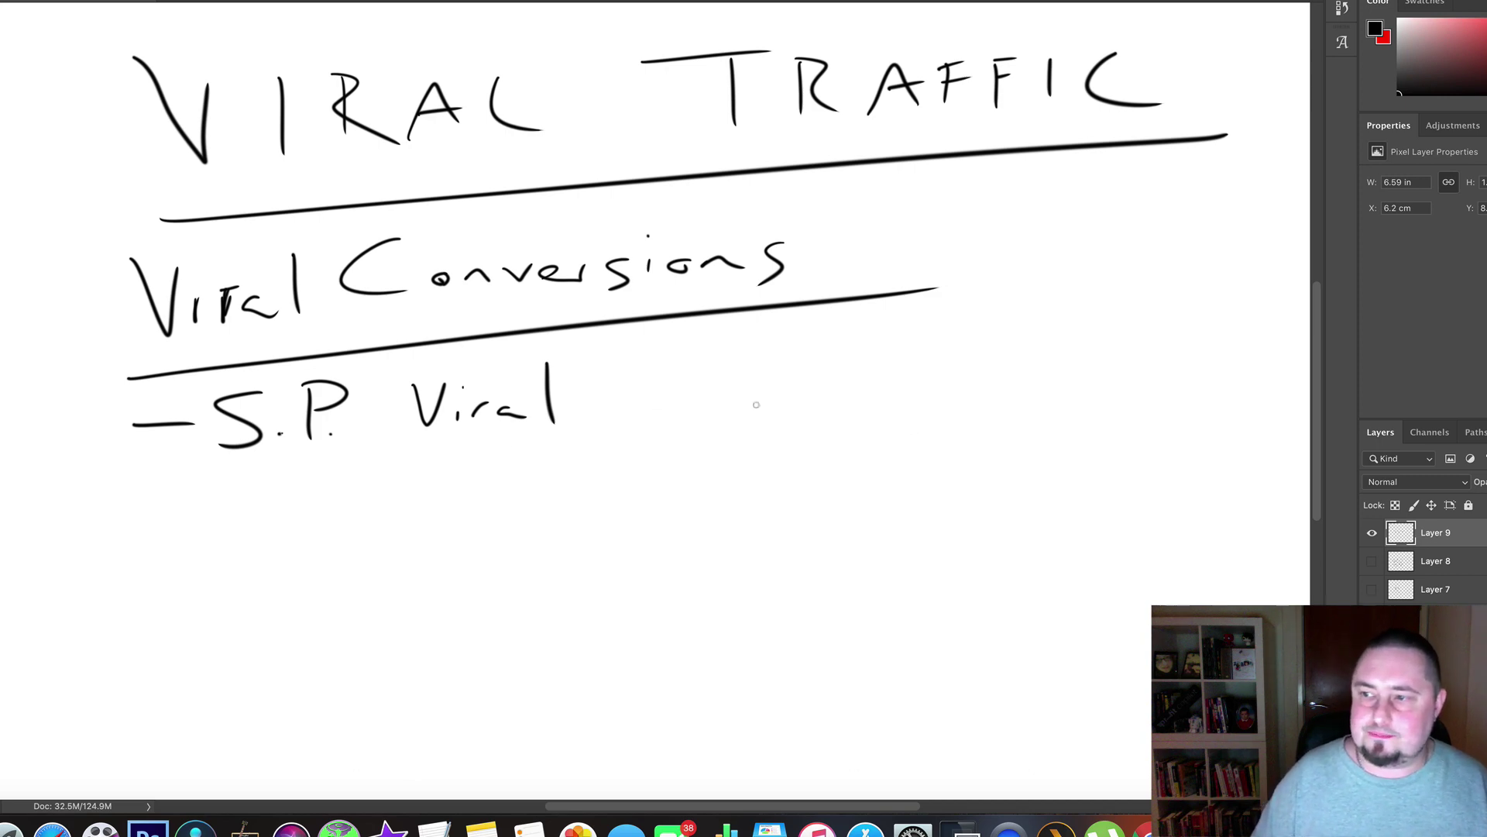
Handwrite the bullet "– Social Proof" below the S.P. Viral line.
mouse_move(137, 497)
mouse_down()
mouse_move(241, 517)
mouse_move(297, 497)
mouse_up()
mouse_move(328, 495)
mouse_down()
mouse_move(314, 499)
mouse_move(329, 505)
mouse_up()
mouse_move(350, 496)
mouse_down()
mouse_move(469, 497)
mouse_move(519, 477)
mouse_up()
click(355, 477)
click(506, 494)
mouse_move(542, 480)
mouse_down()
mouse_move(530, 487)
mouse_move(544, 481)
mouse_up()
mouse_move(571, 480)
mouse_down()
mouse_move(552, 486)
mouse_move(613, 452)
mouse_move(593, 474)
mouse_move(642, 467)
mouse_up()
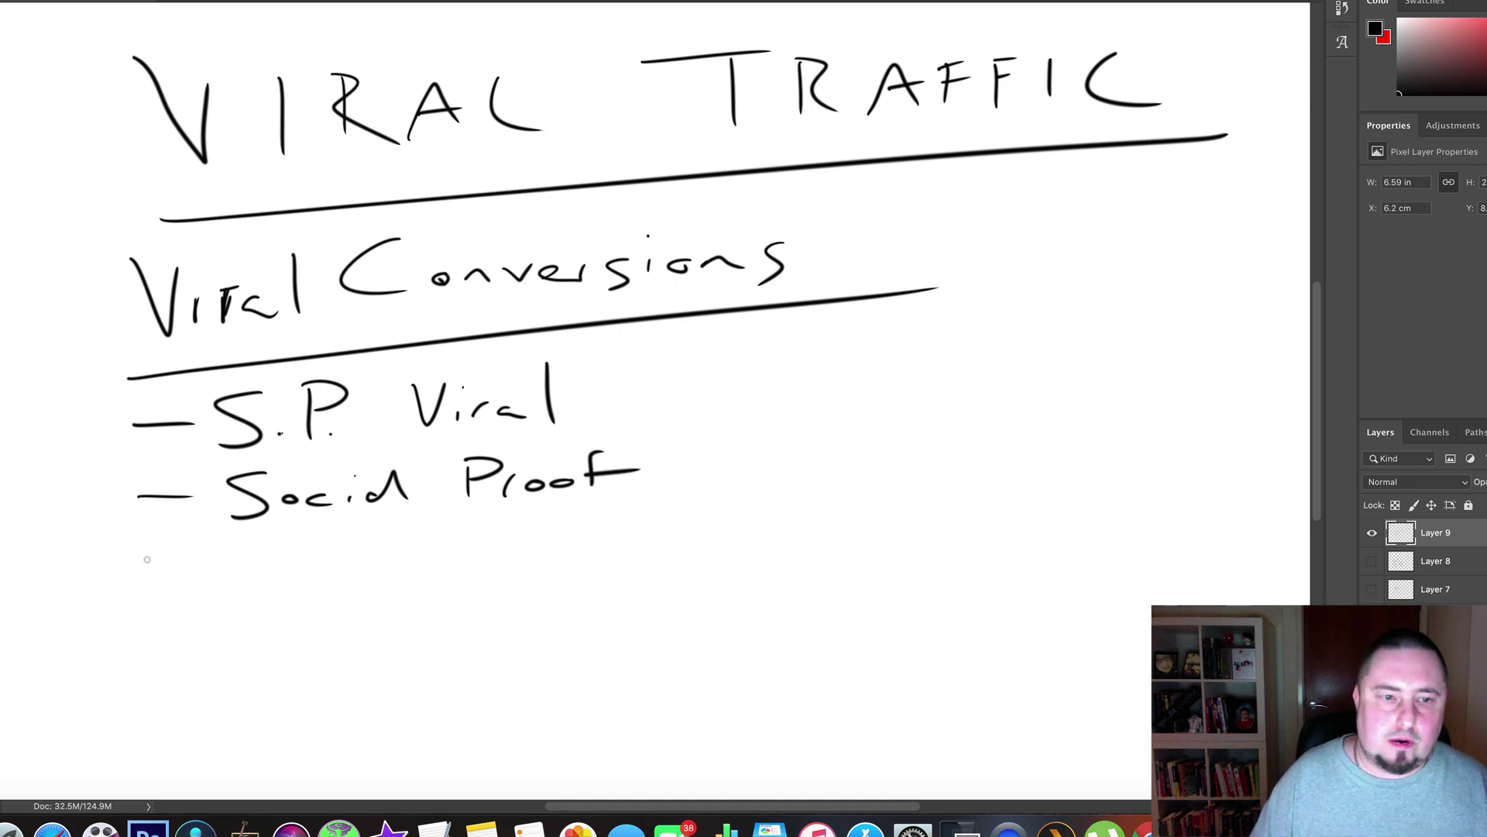
Handwrite the bullets "– Converts" and "– Comment" below the Social Proof line.
mouse_move(152, 558)
mouse_down()
mouse_move(272, 564)
mouse_move(283, 533)
mouse_move(318, 573)
mouse_move(262, 570)
mouse_up()
mouse_move(351, 551)
mouse_down()
mouse_move(401, 565)
mouse_move(435, 537)
mouse_move(469, 556)
mouse_up()
mouse_move(474, 554)
mouse_down()
mouse_move(489, 533)
mouse_move(530, 540)
mouse_up()
drag(577, 534, 569, 561)
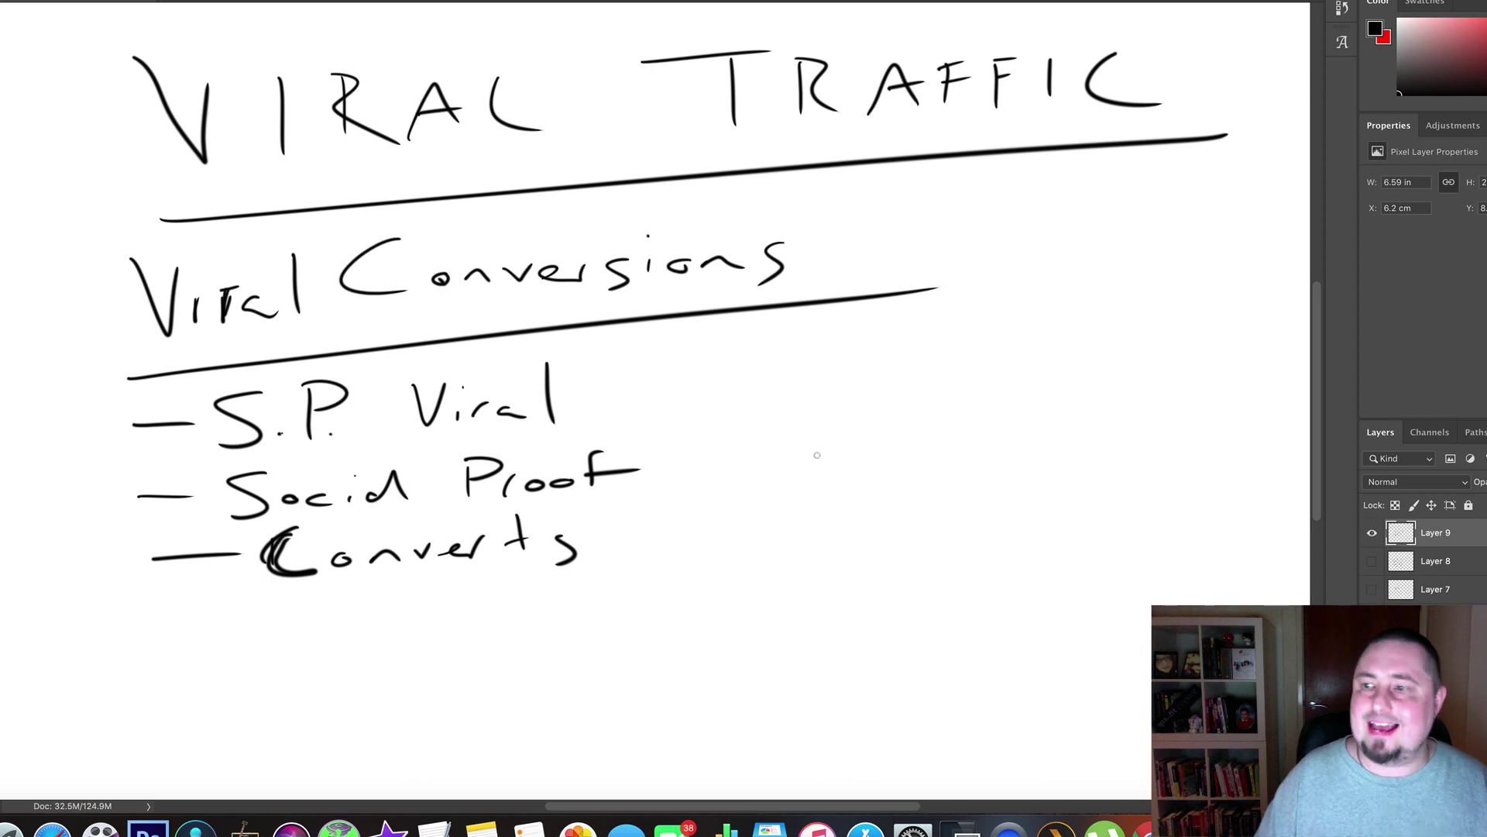
mouse_move(164, 621)
mouse_down()
mouse_move(248, 615)
mouse_move(318, 638)
mouse_move(342, 621)
mouse_move(528, 625)
mouse_up()
mouse_move(550, 632)
mouse_down()
mouse_move(577, 605)
mouse_move(612, 620)
mouse_up()
mouse_move(632, 573)
mouse_down()
mouse_move(640, 616)
mouse_move(672, 592)
mouse_up()
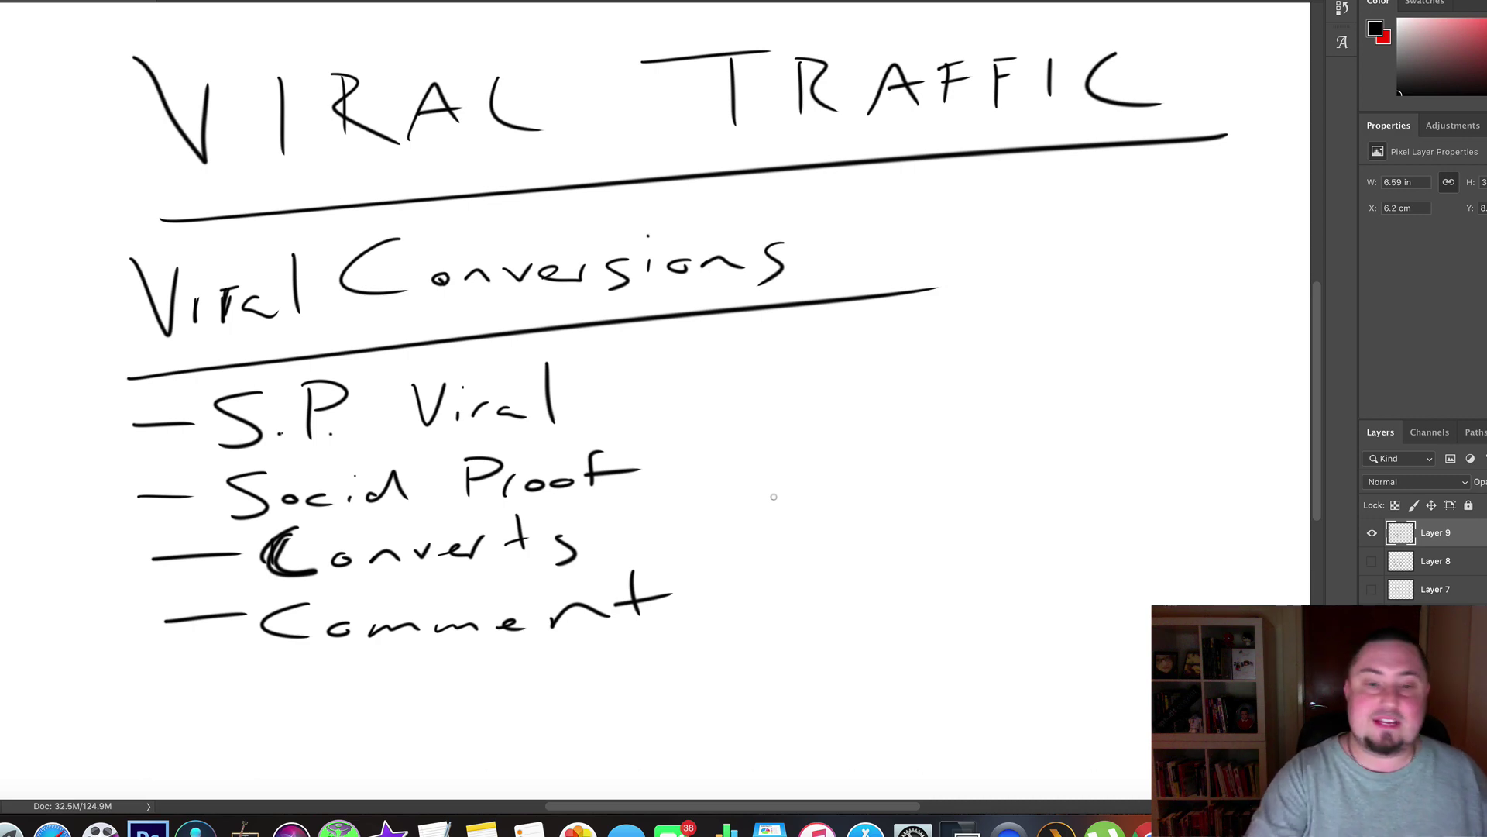
Circle the Viral Conversions heading and handwrite "X3" after it.
mouse_move(721, 191)
mouse_down()
mouse_move(446, 184)
mouse_move(706, 228)
mouse_up()
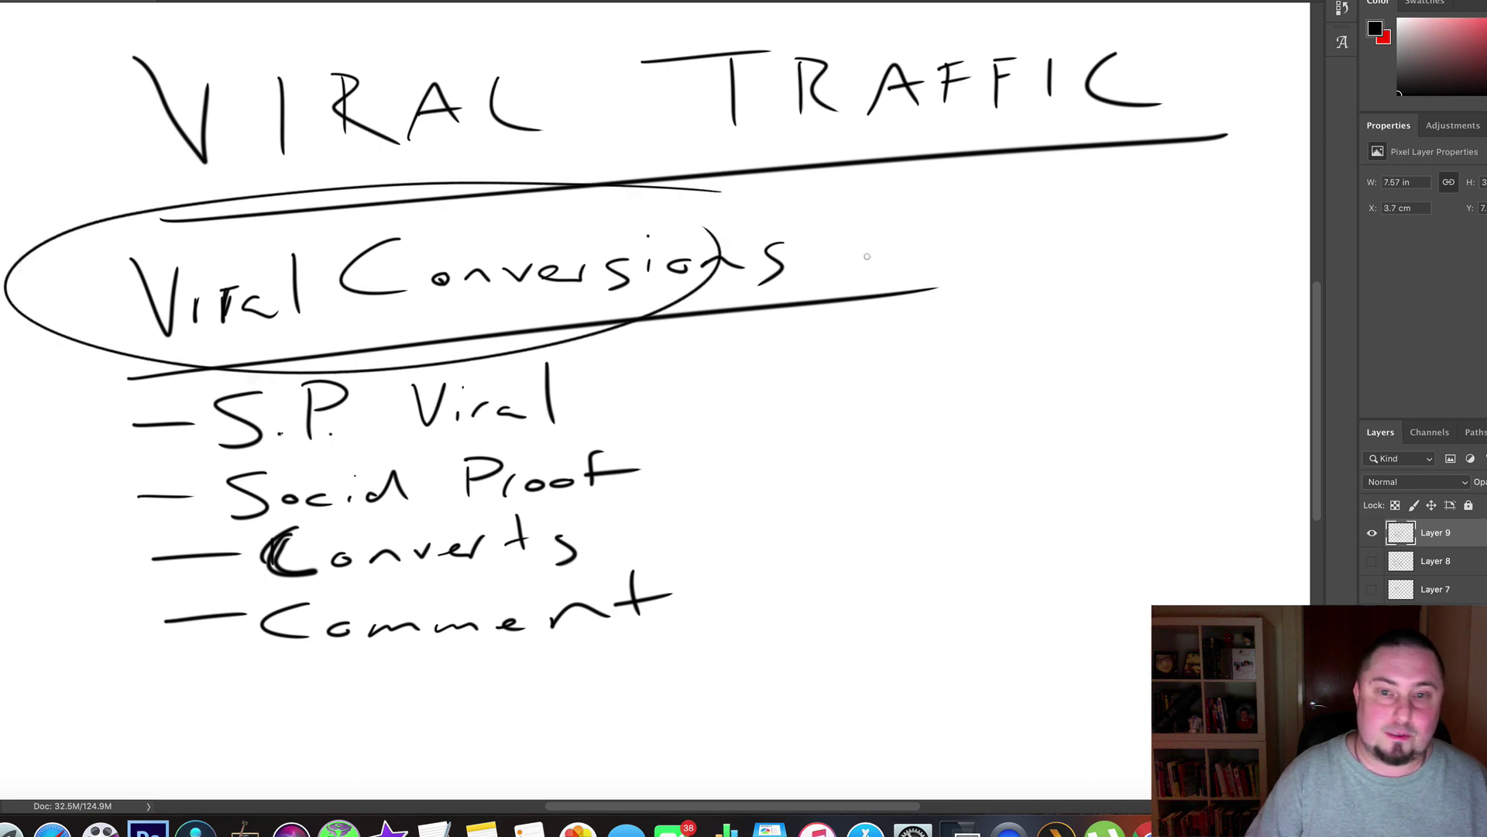
drag(869, 215, 1020, 263)
drag(1016, 200, 915, 286)
drag(1058, 176, 1024, 283)
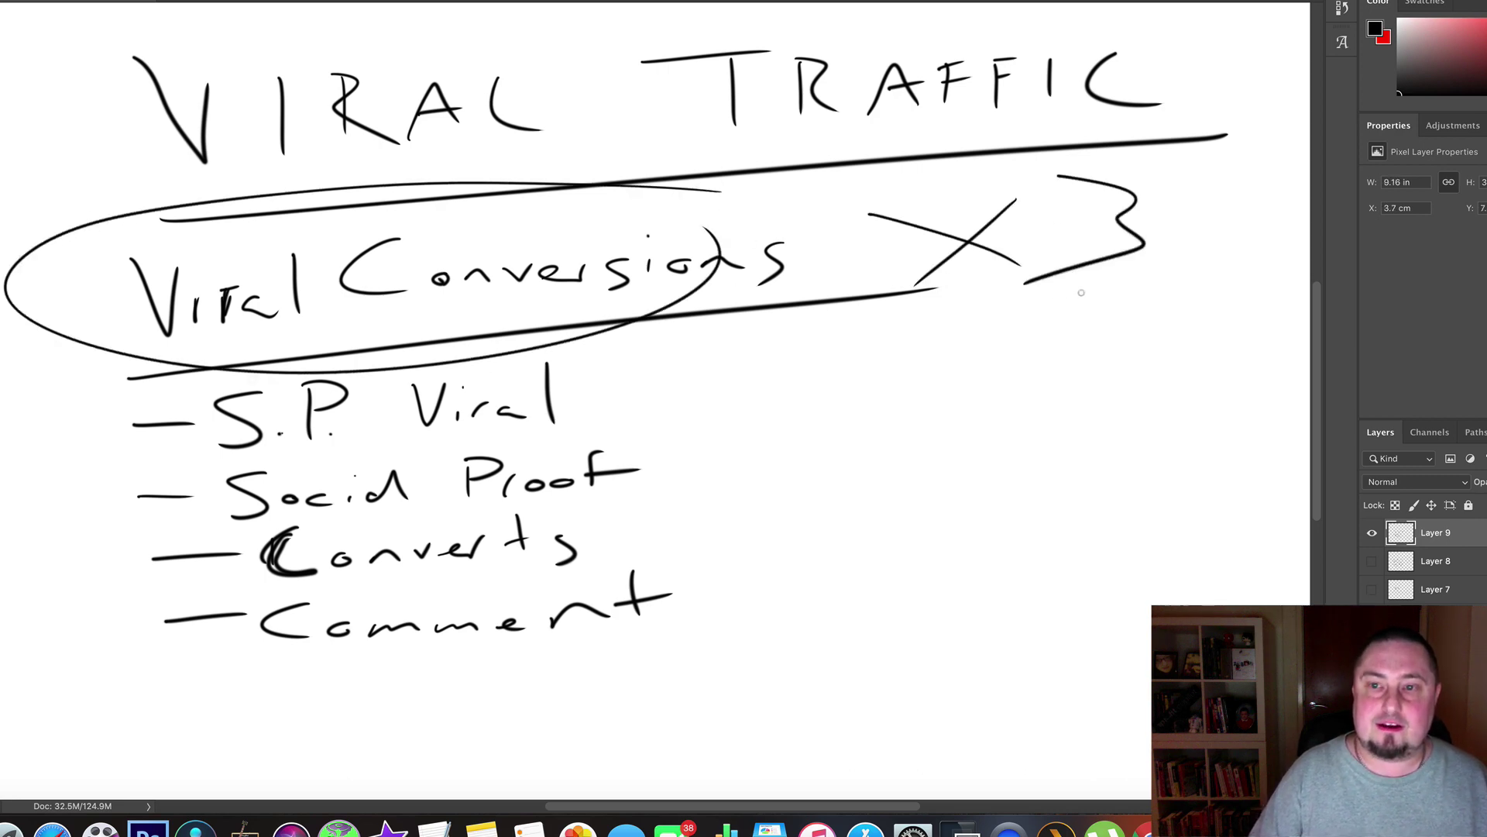